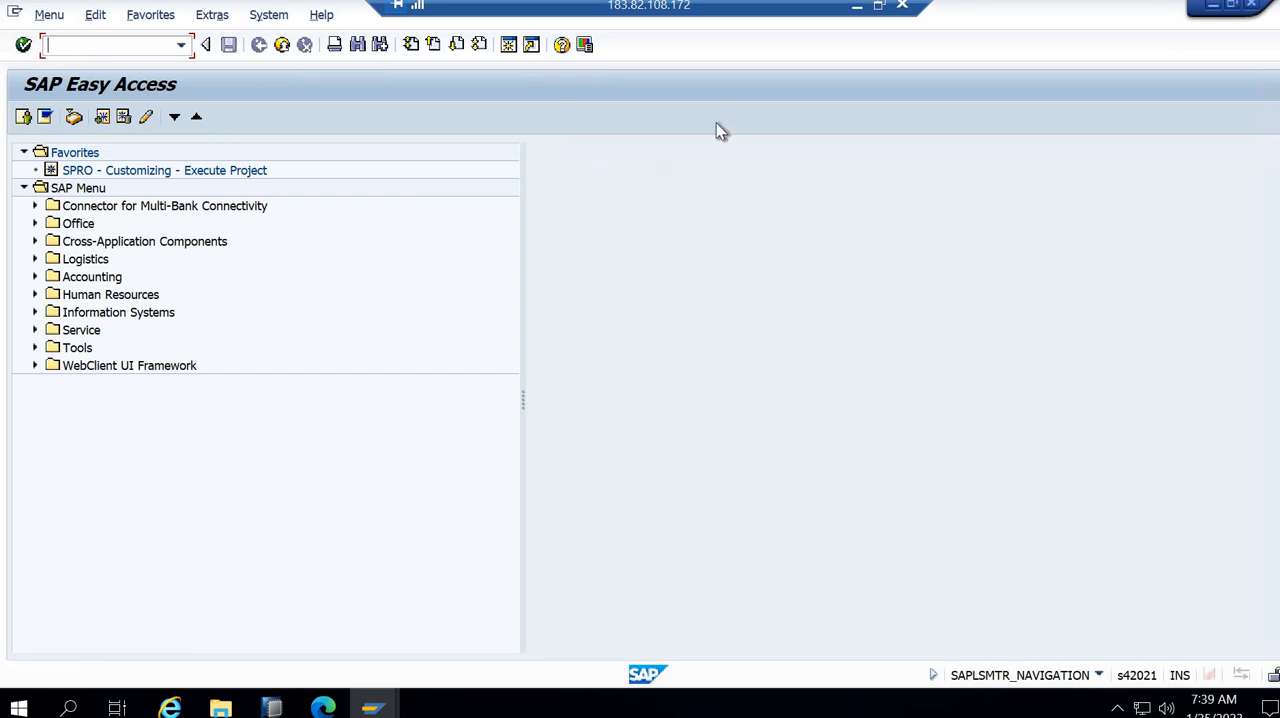
click(856, 10)
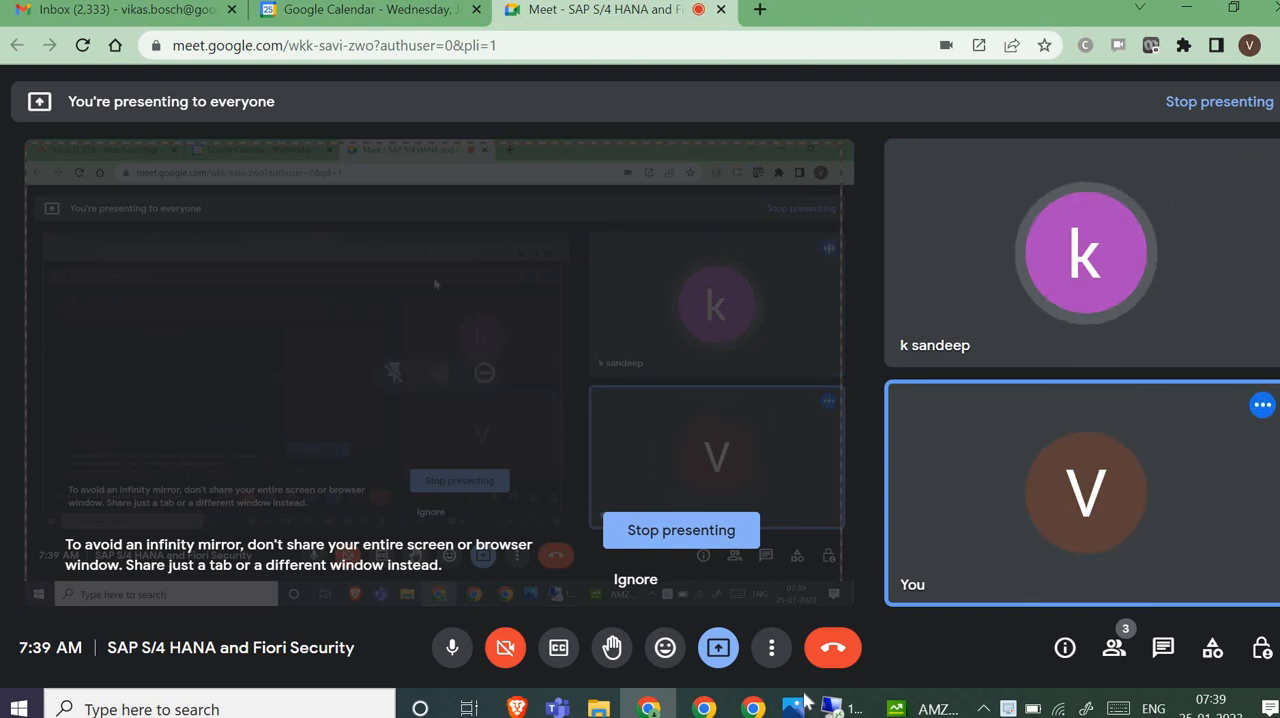
click(832, 706)
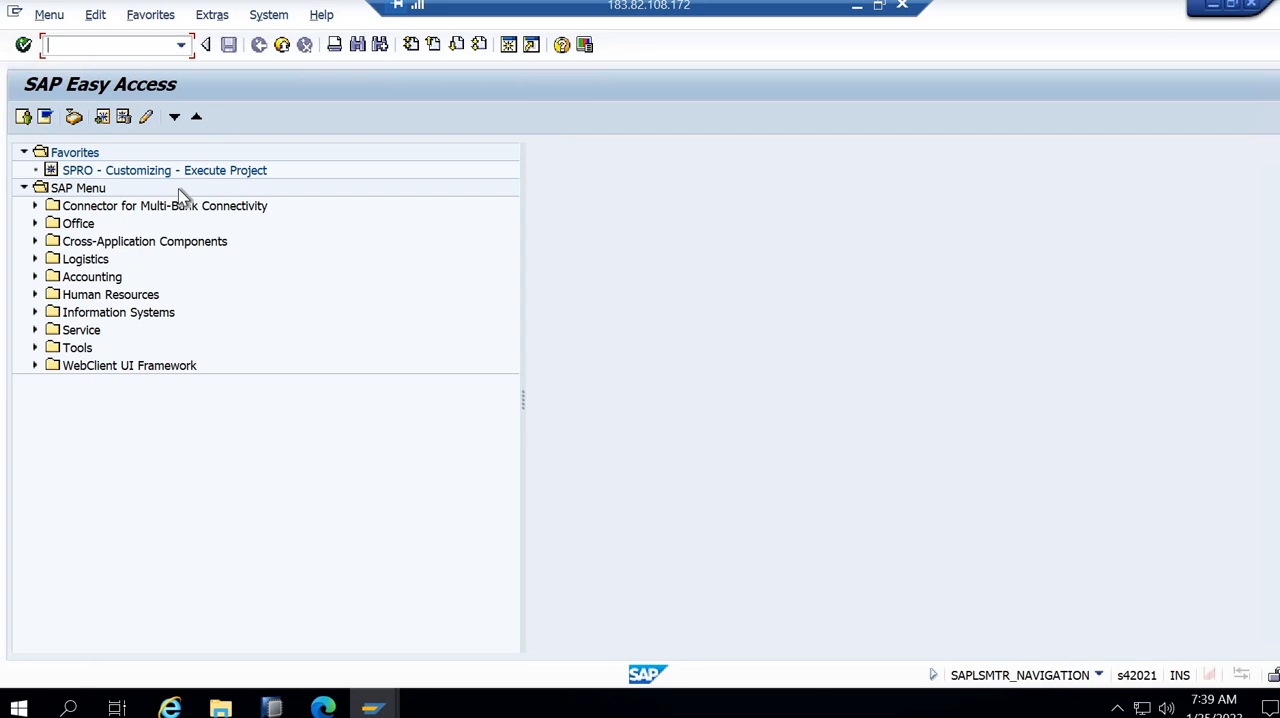
- Try to start the Fiori launchpad with the transaction code /ui2/flp
text(/ui2/flp)
key(Return)
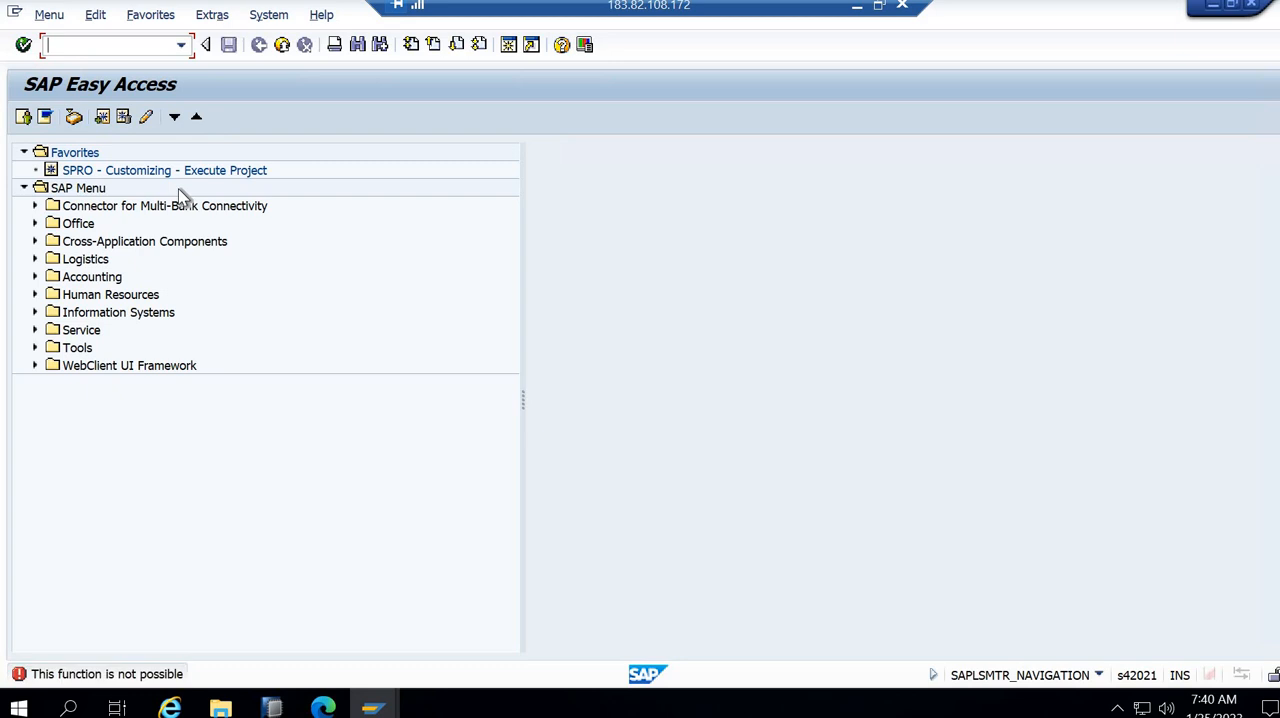
- Launch the Fiori launchpad with the transaction code /n/ui2/flp and maximize its browser window
text(/n/ui2/flp)
key(Return)
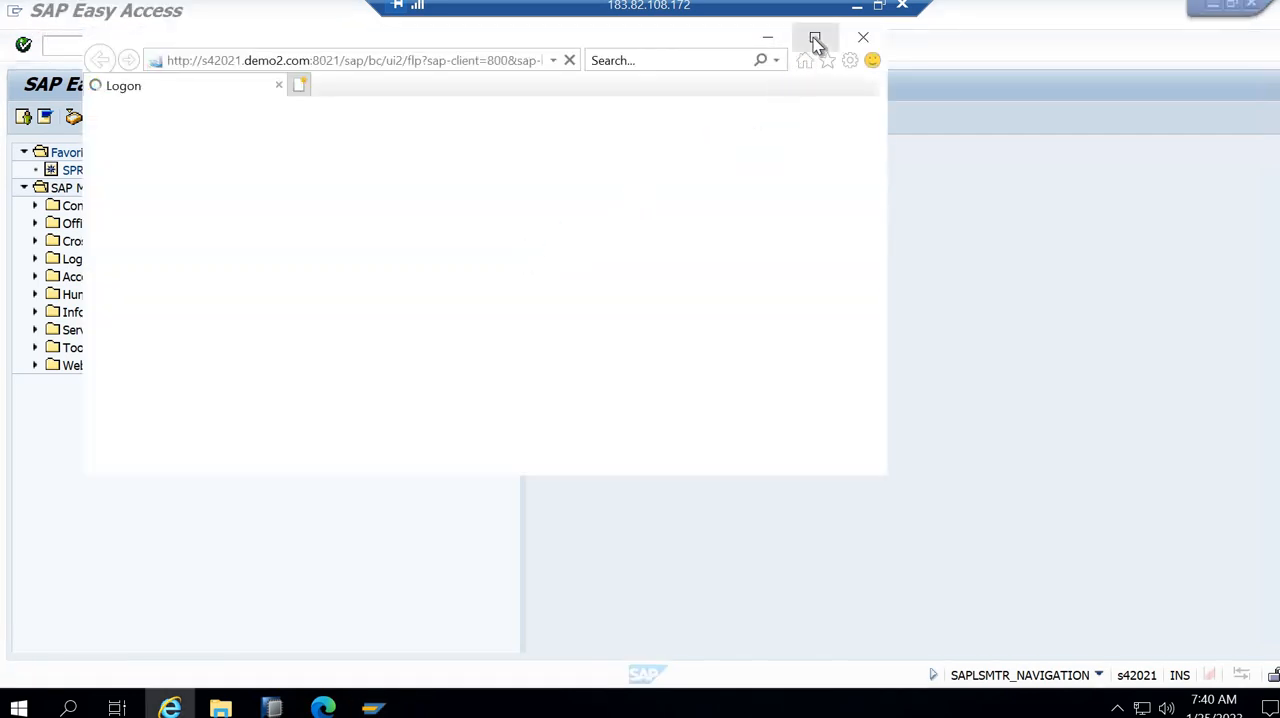
click(814, 37)
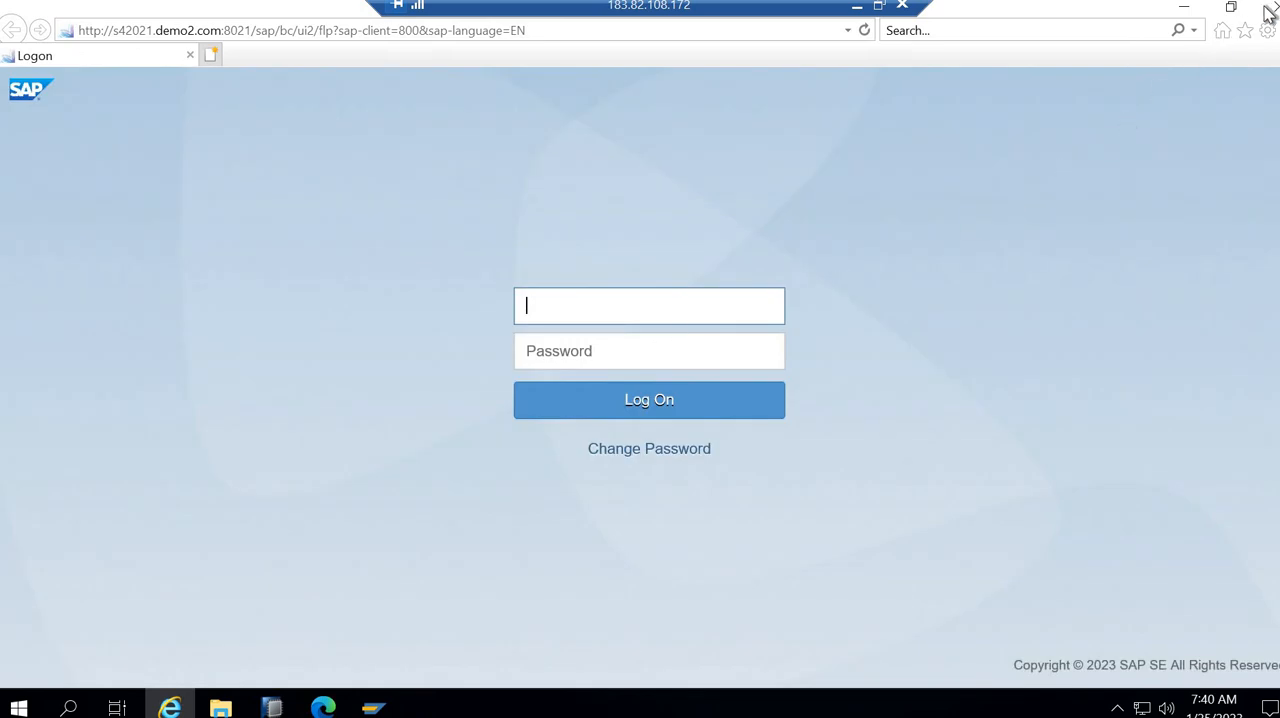
- Switch to Microsoft Edge and open the saved favorite "Logon S4 hana 2021"
click(373, 708)
click(331, 704)
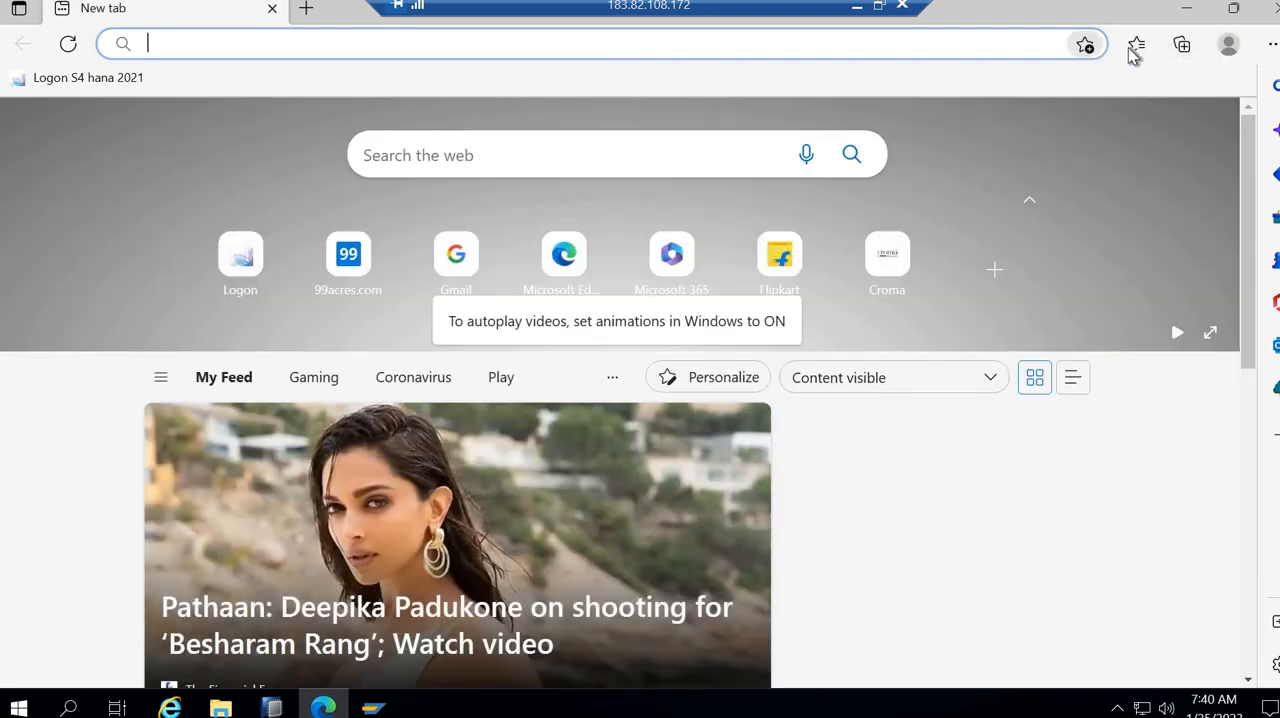
click(1137, 44)
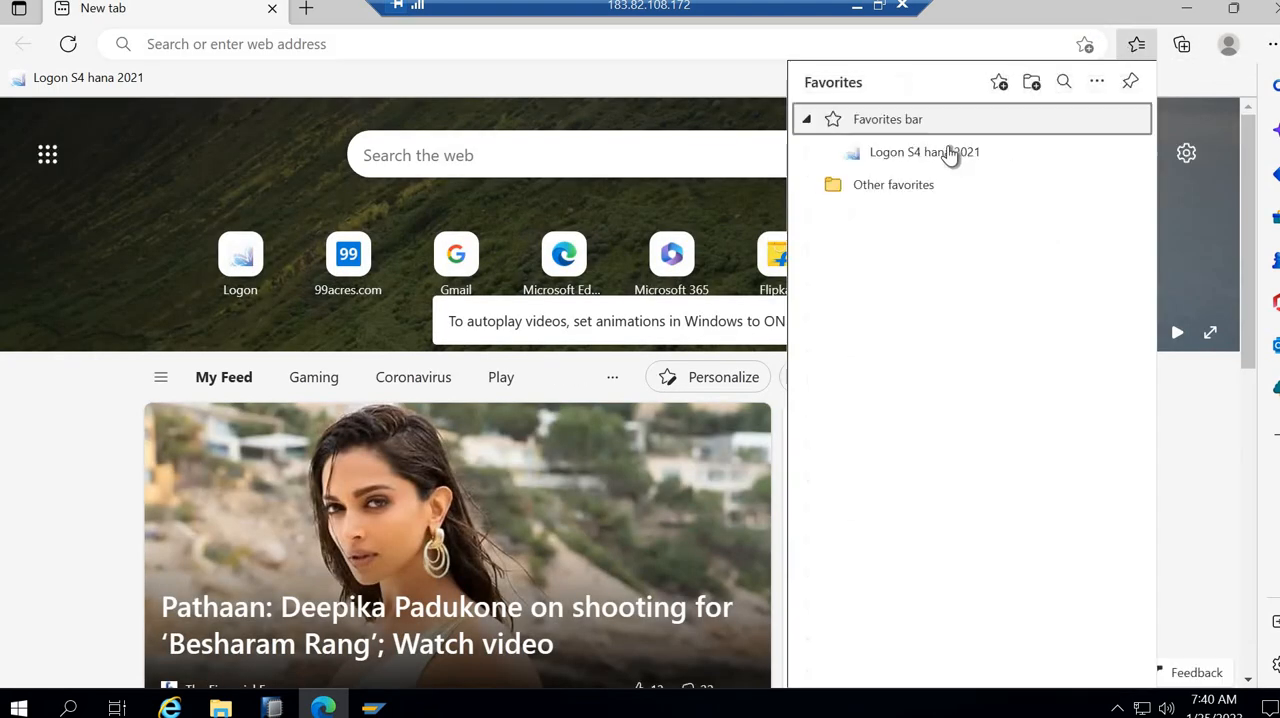
click(948, 146)
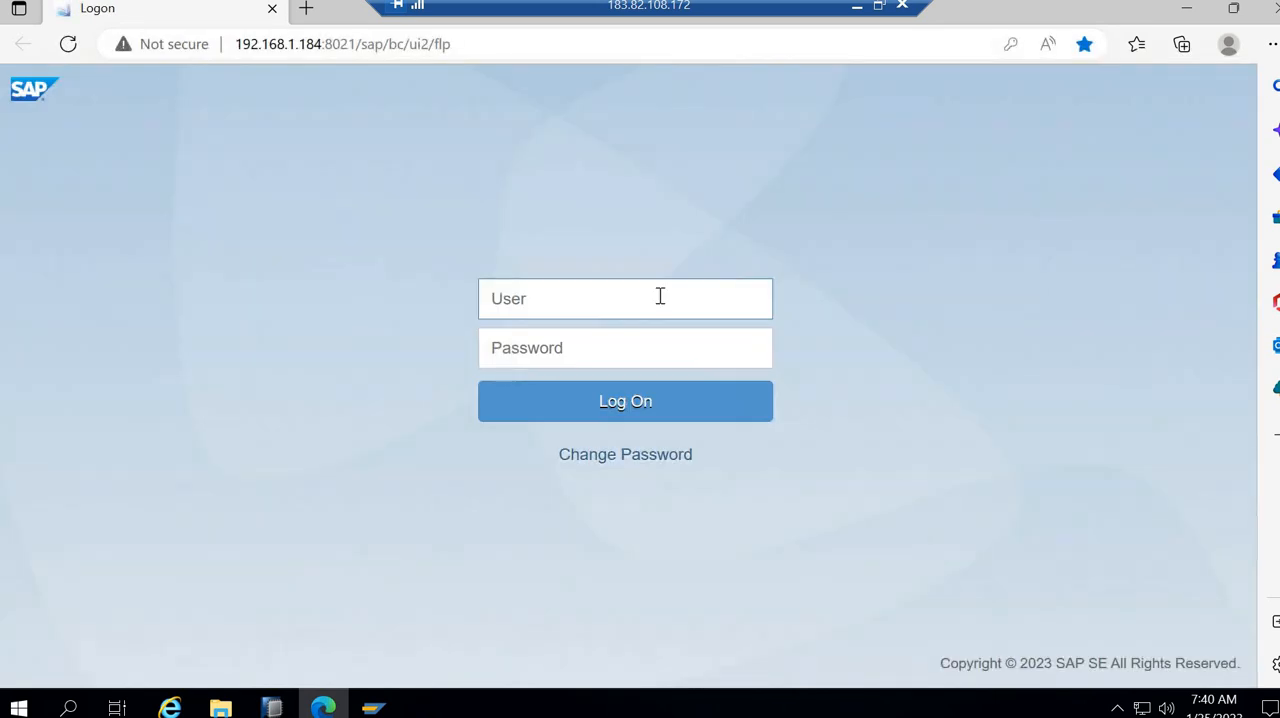
- Log on to the Fiori launchpad by entering the user name and the account password
text(best)
key(Tab)
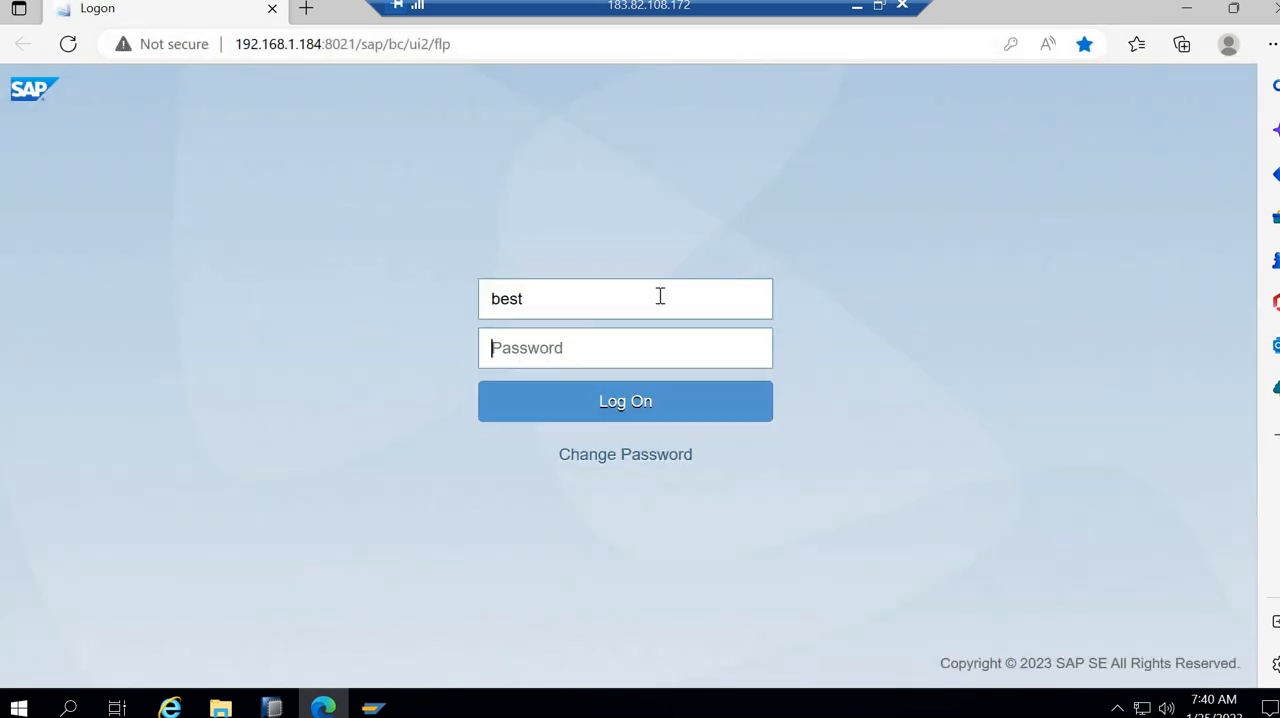
text(••••••••••)
key(Return)
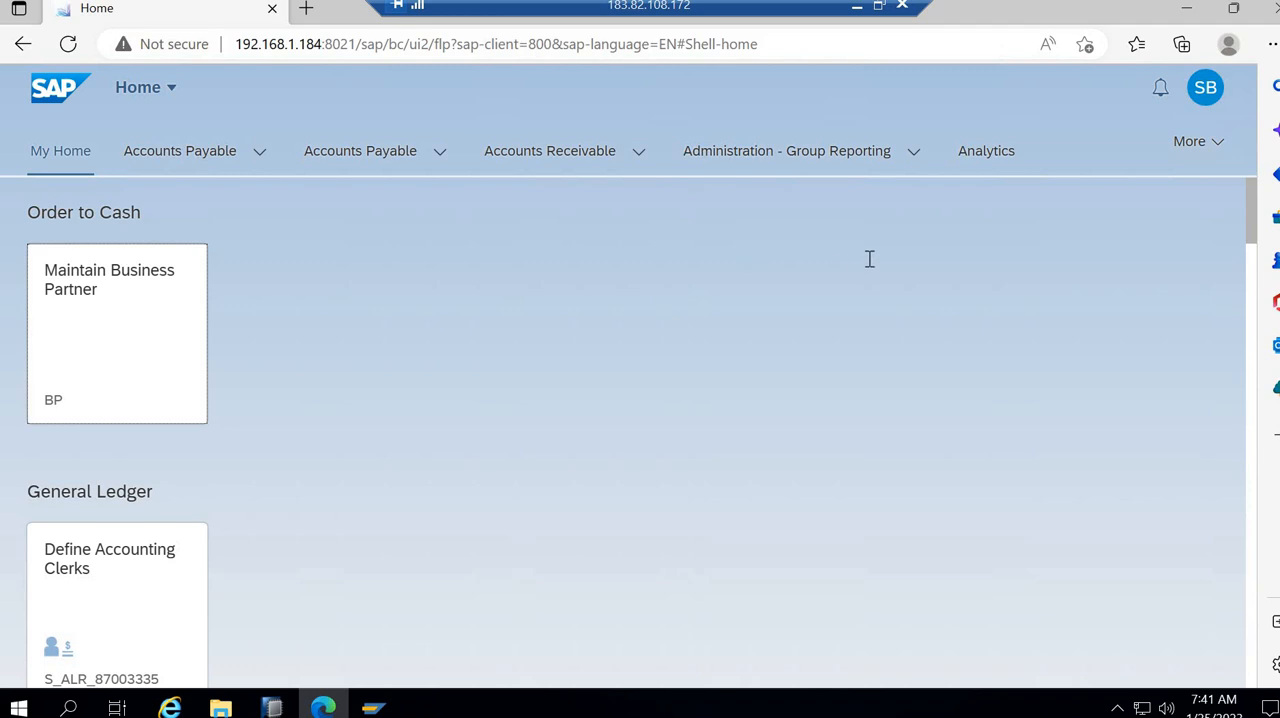
- Go to the Fiori Launchpad space and open the Manage Launchpad Spaces app
click(1217, 152)
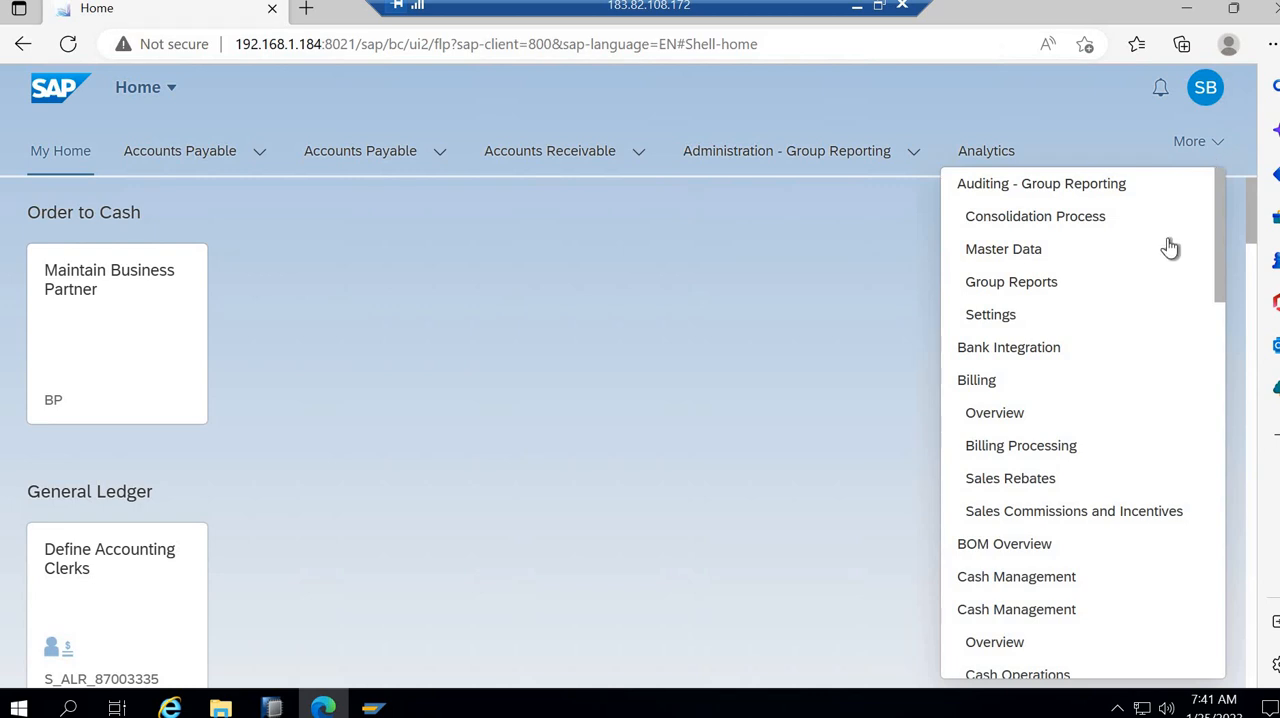
scroll(1180, 303, down, 3)
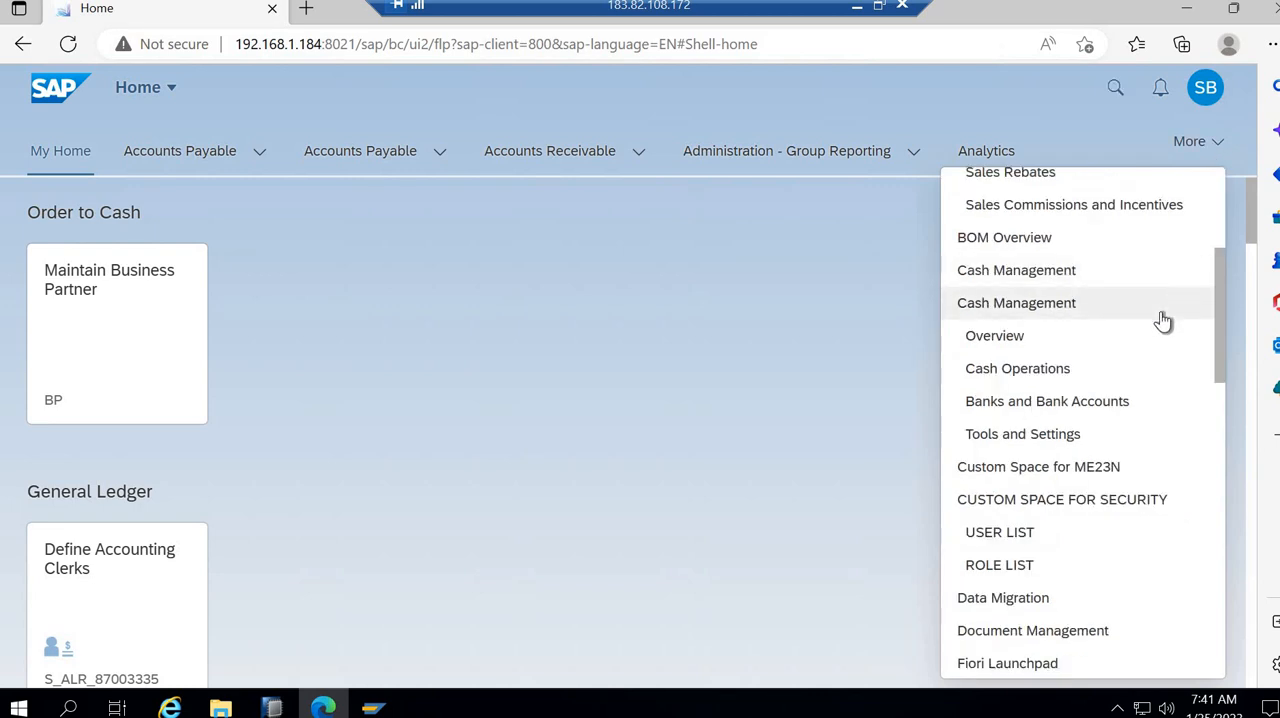
scroll(1054, 529, down, 4)
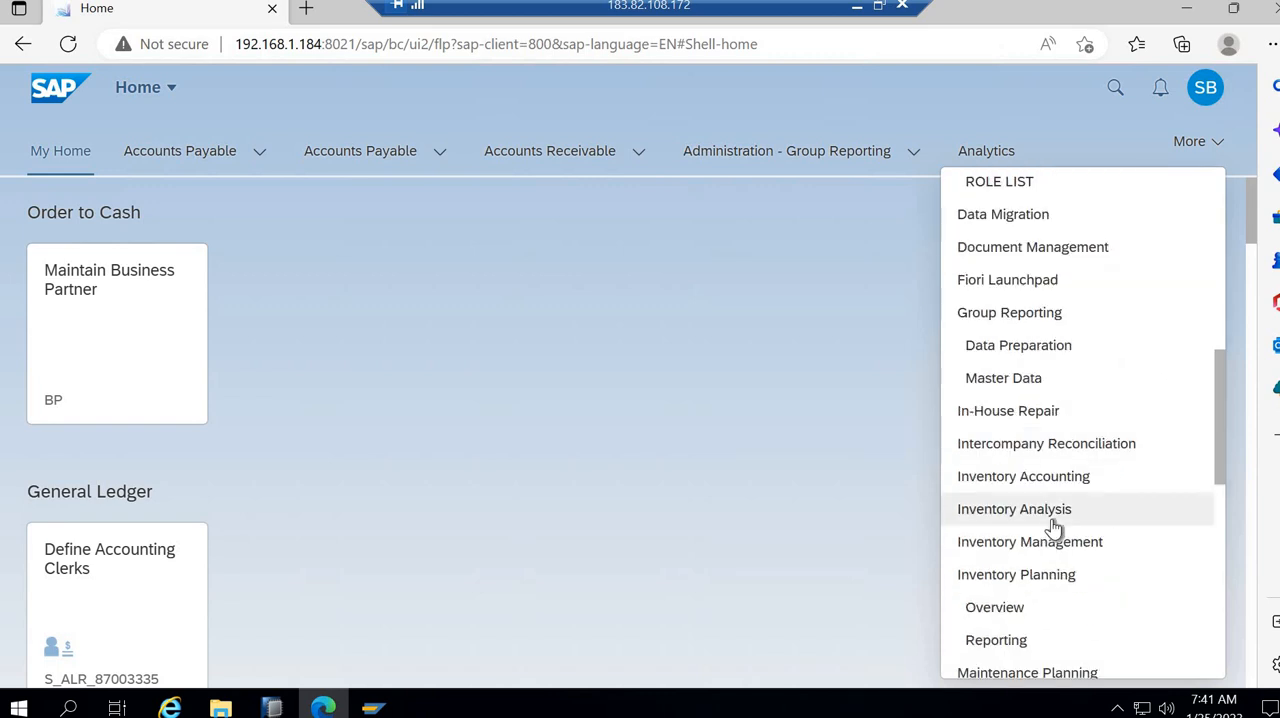
click(1004, 282)
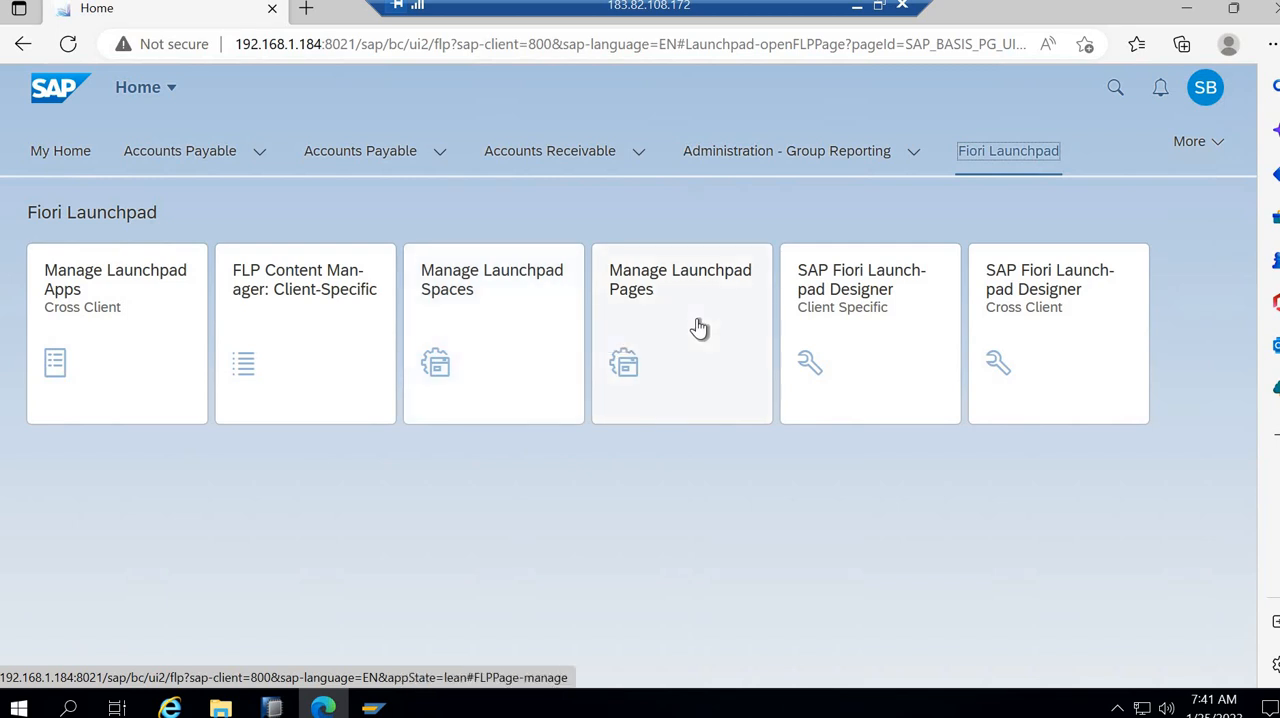
click(464, 352)
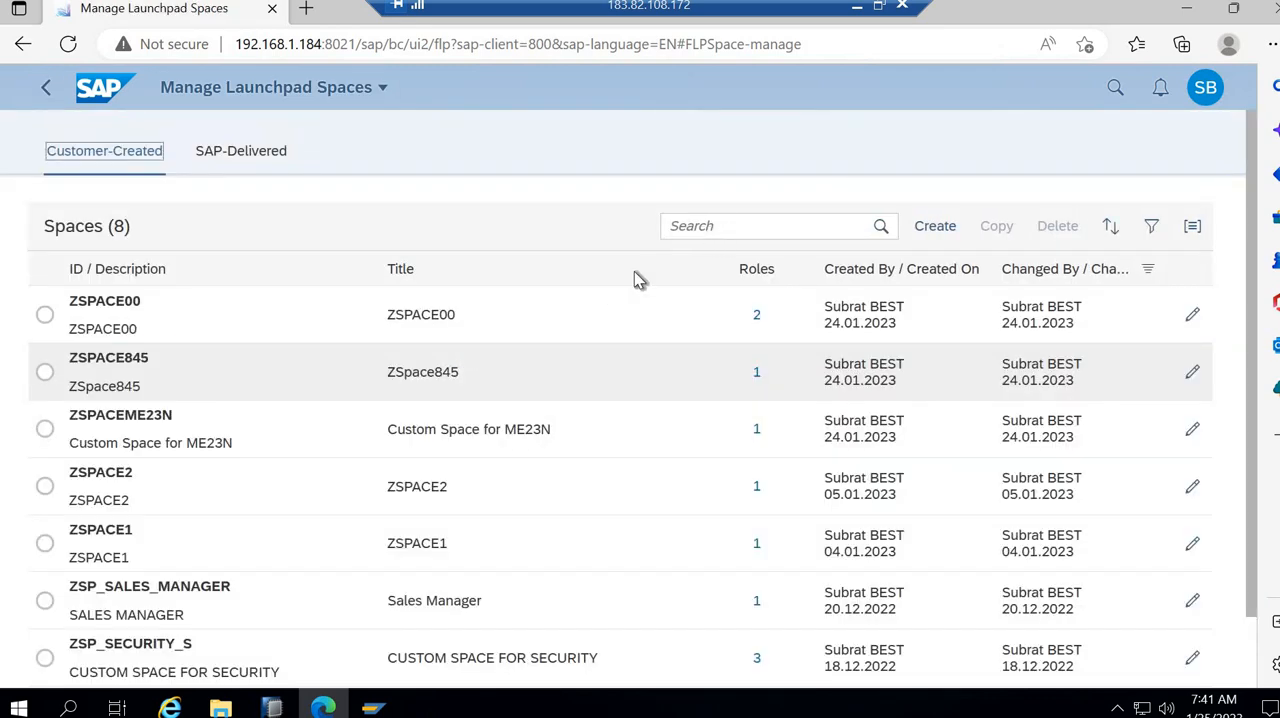
- Start creating a customer space and set its Space ID to ZSPACE999
click(681, 228)
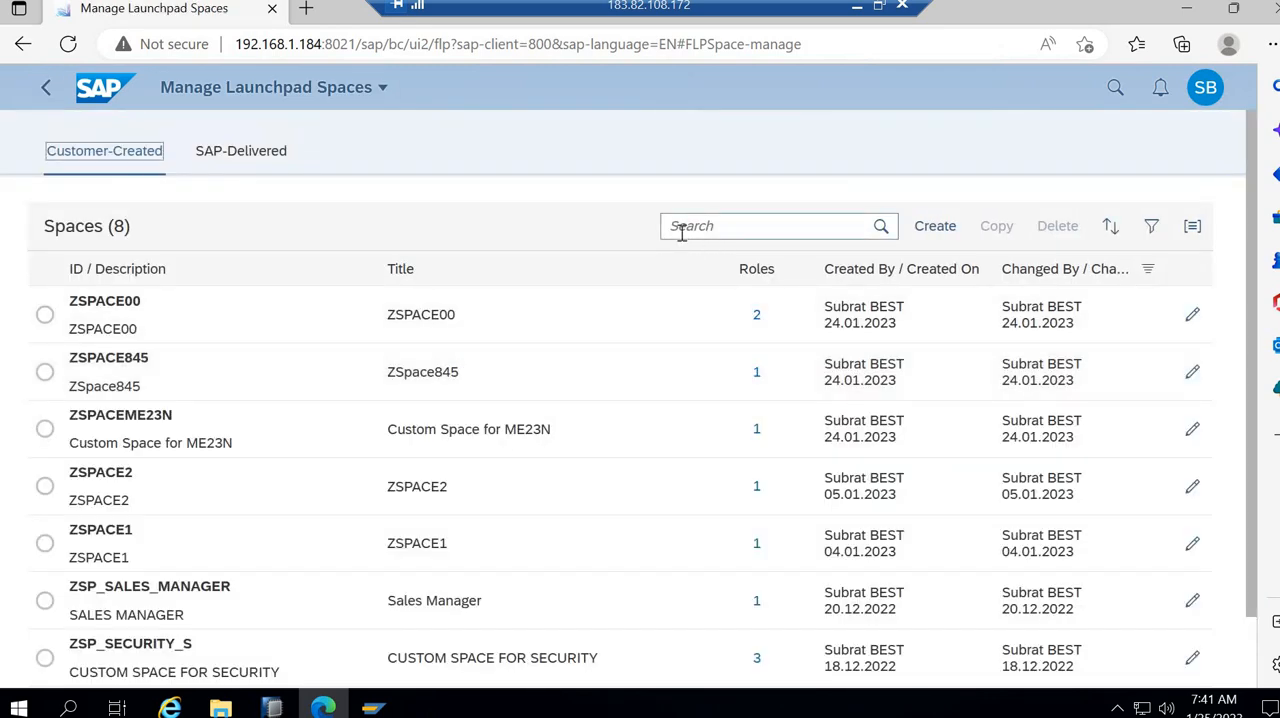
click(942, 226)
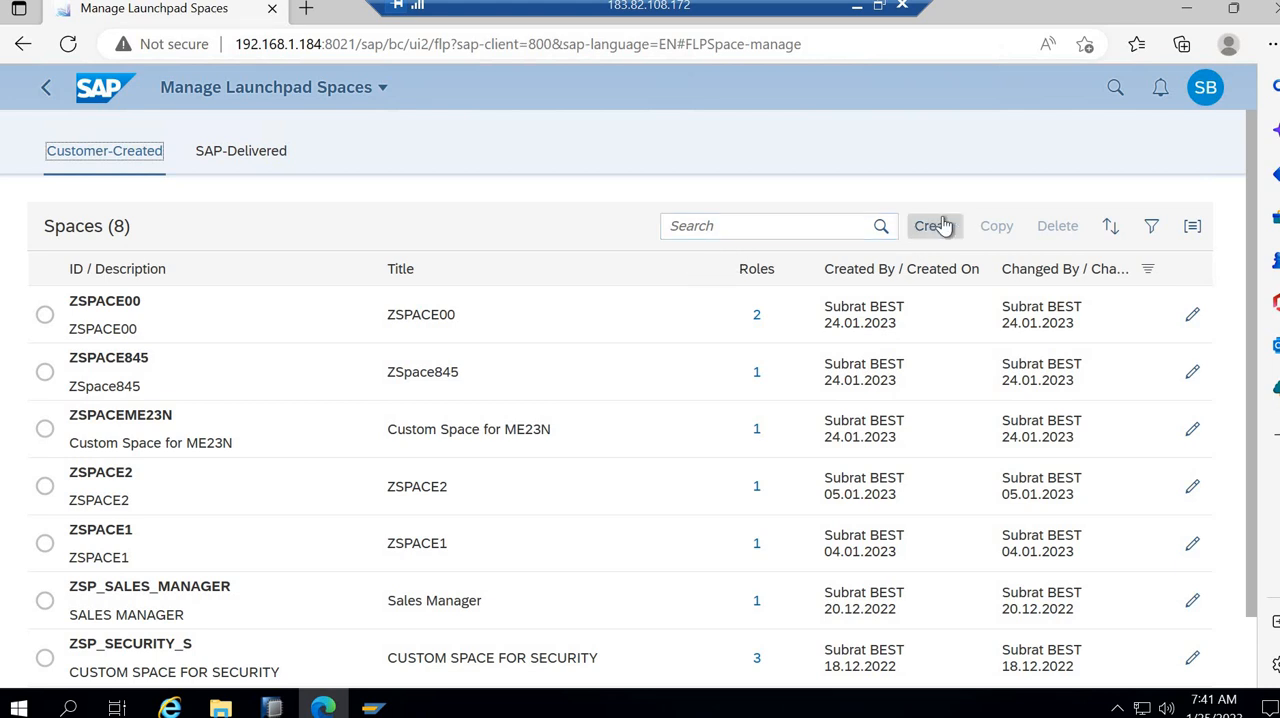
click(942, 226)
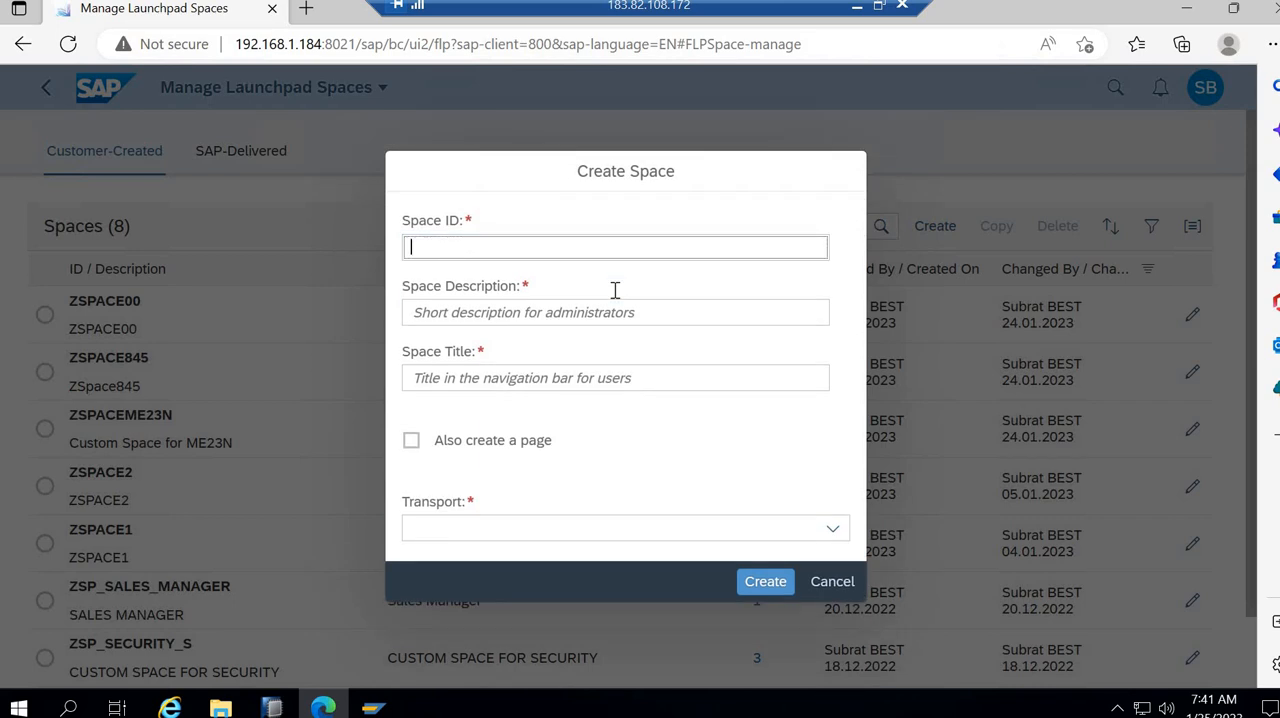
text(ZSPACE999)
- Copy the ID ZSPACE999 into the new space's description and title
double_click(404, 258)
key(ctrl+c)
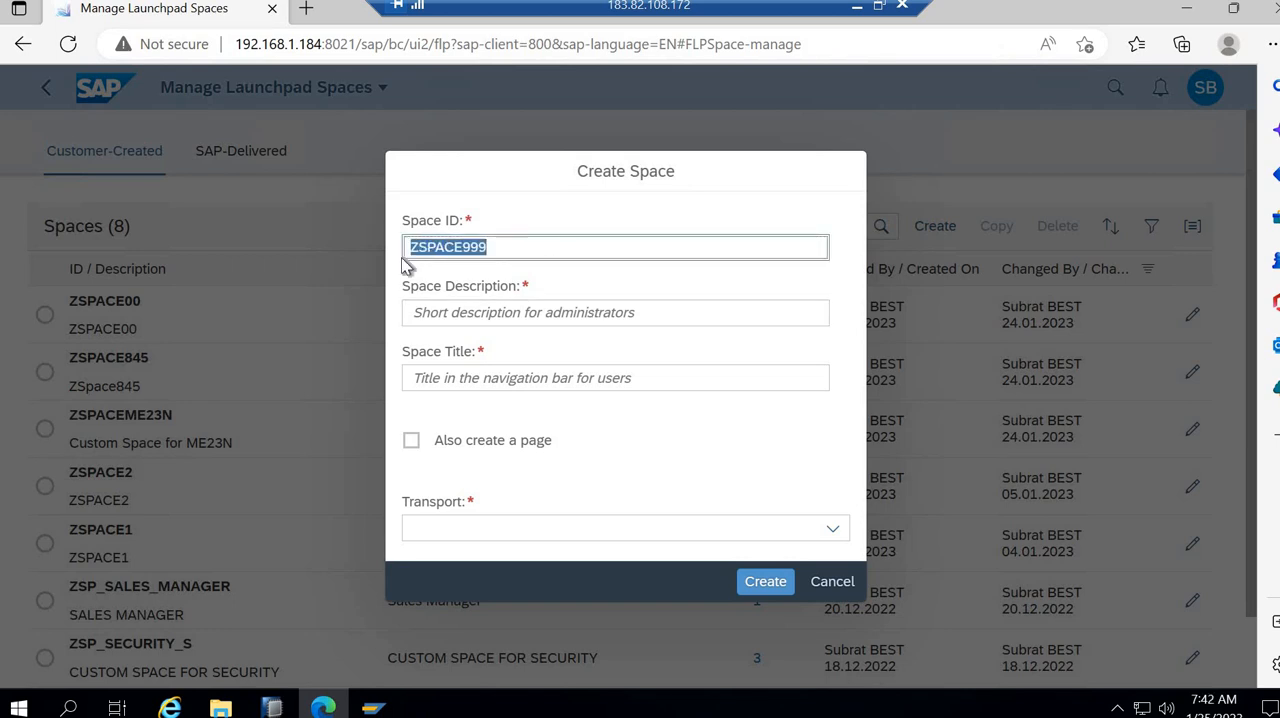
click(508, 312)
key(ctrl+v)
click(502, 377)
key(ctrl+v)
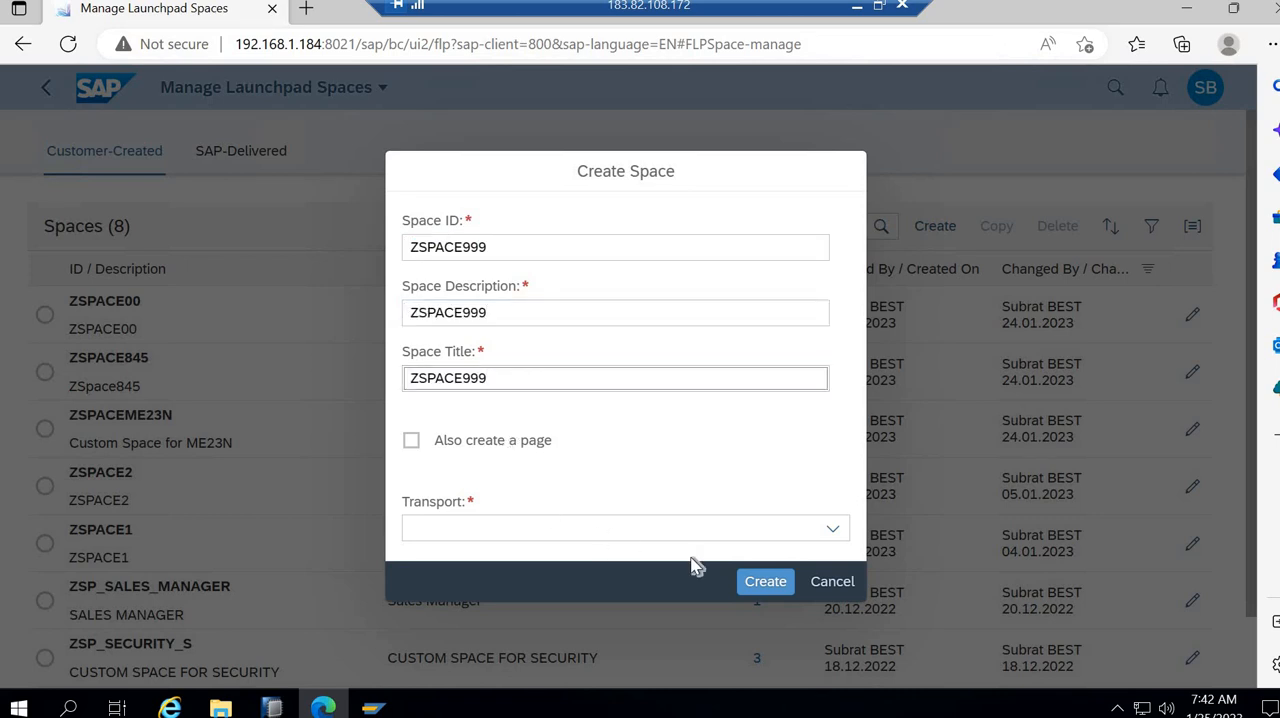
click(831, 531)
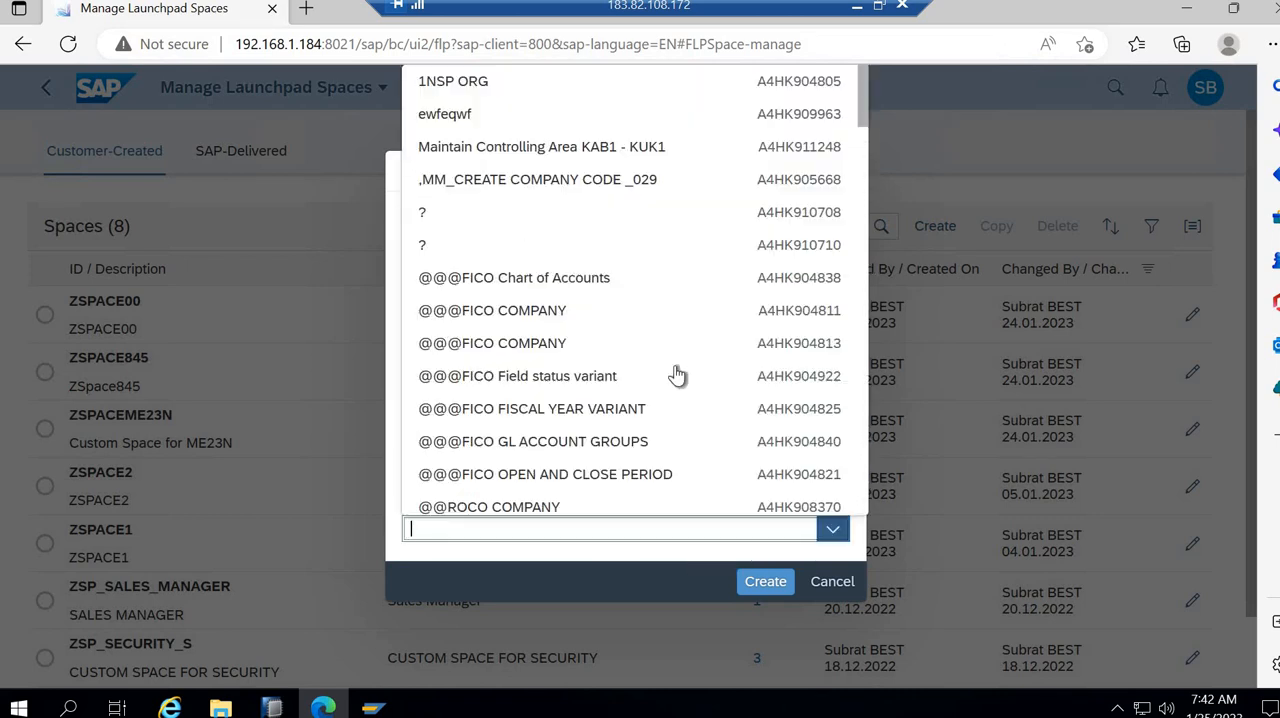
text(?)
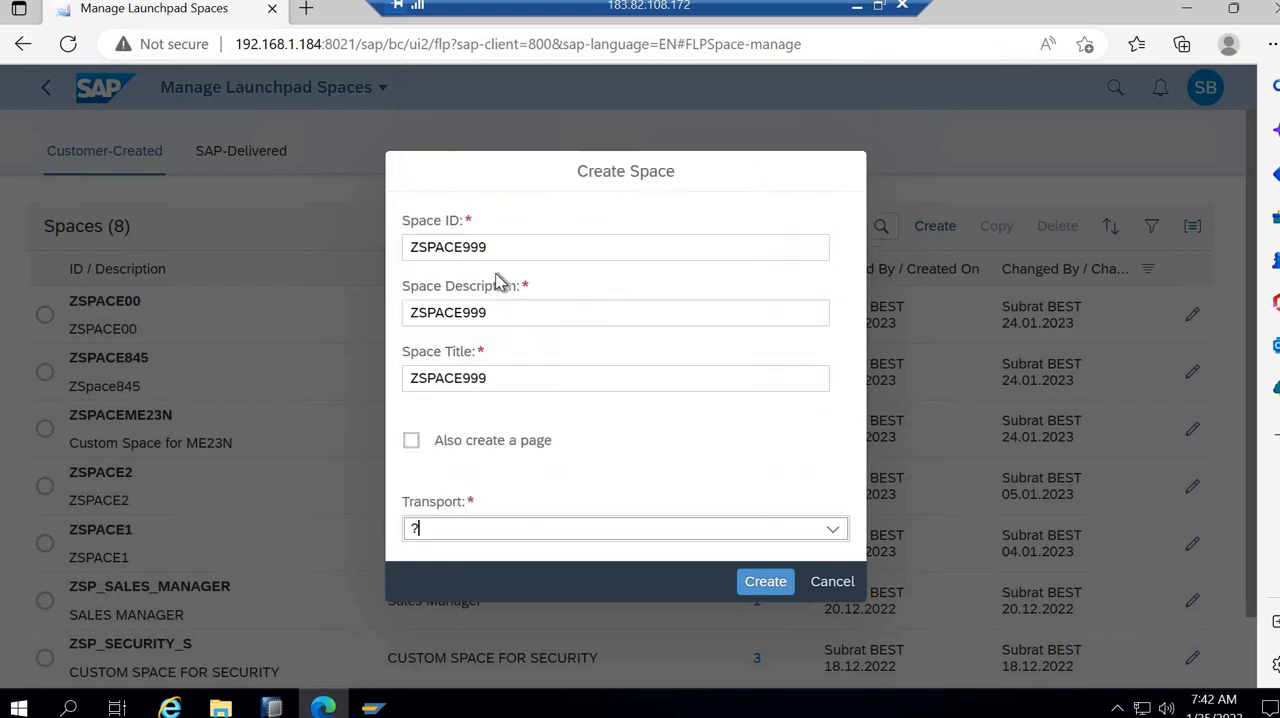
click(831, 535)
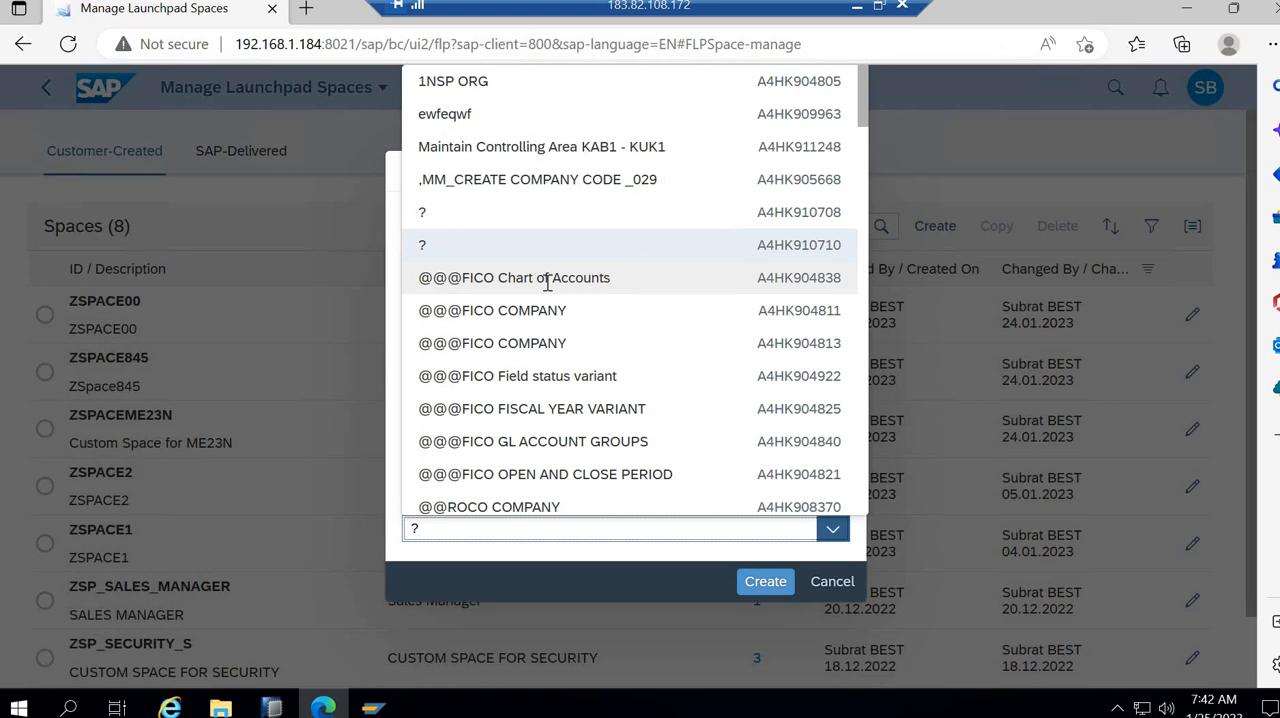
click(548, 280)
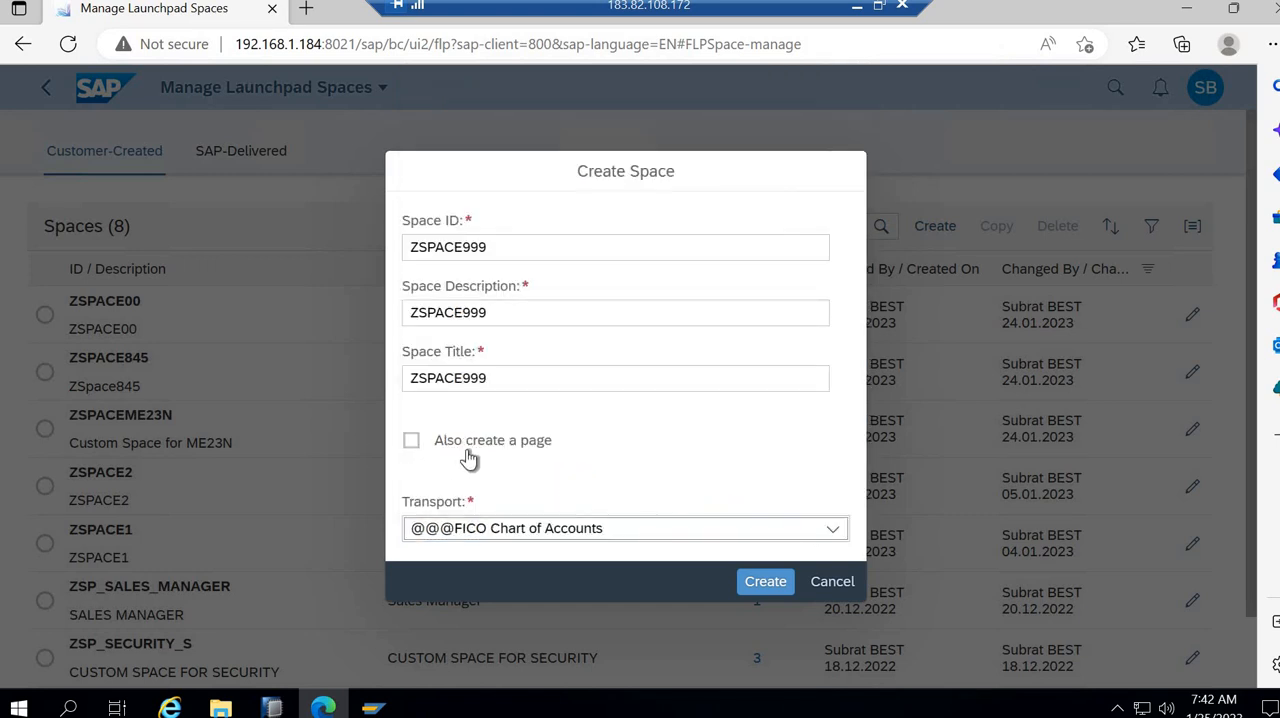
click(781, 590)
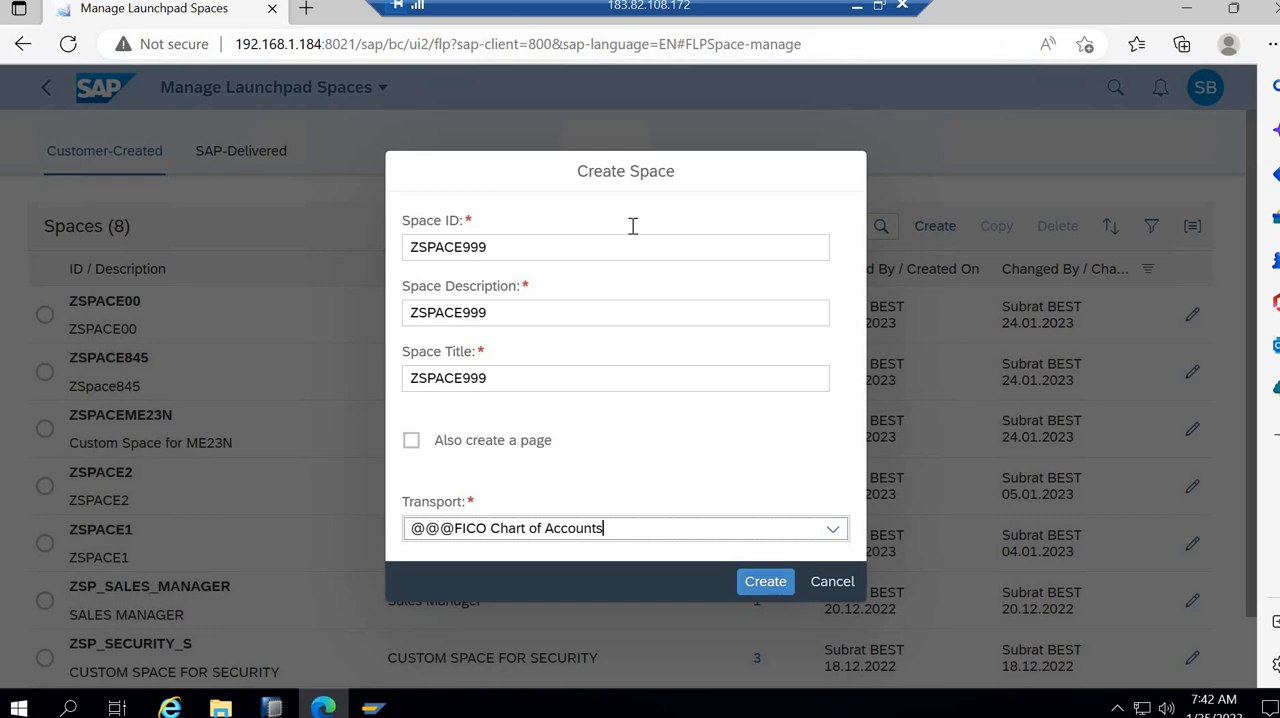
click(412, 443)
click(740, 582)
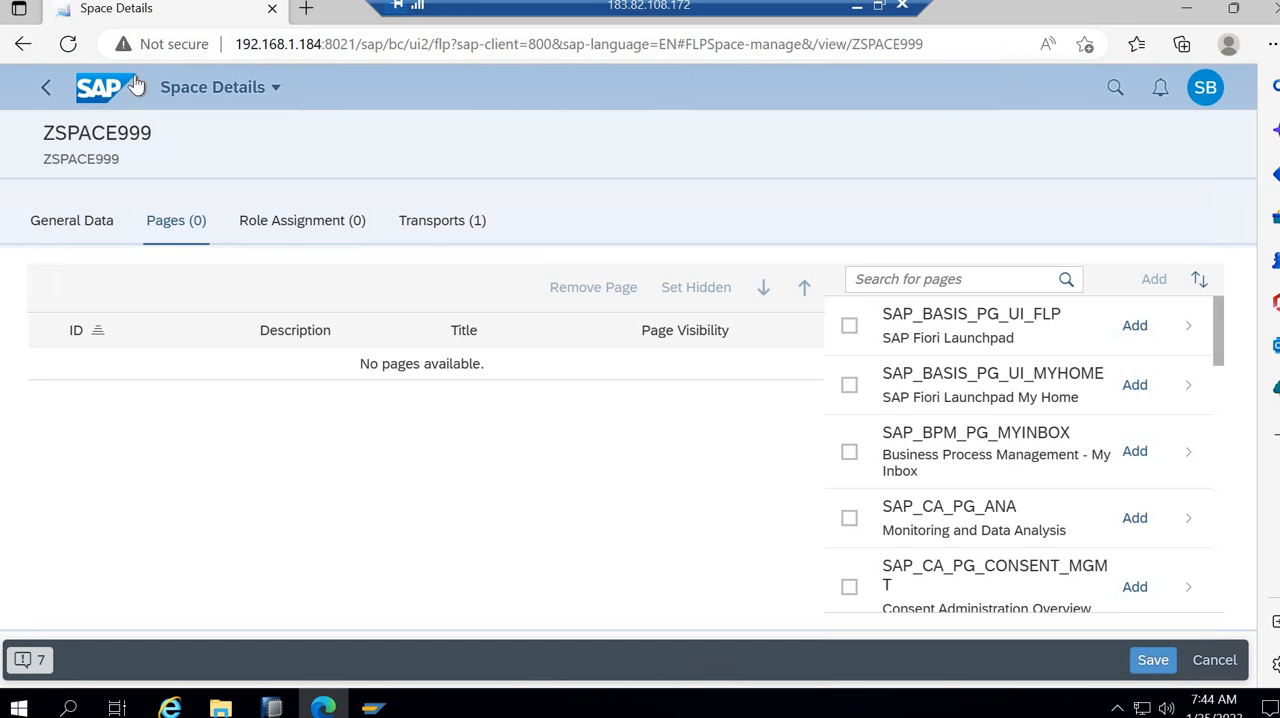
- Leave the space details, return to the Fiori Launchpad space and open the Manage Launchpad Pages app
click(42, 92)
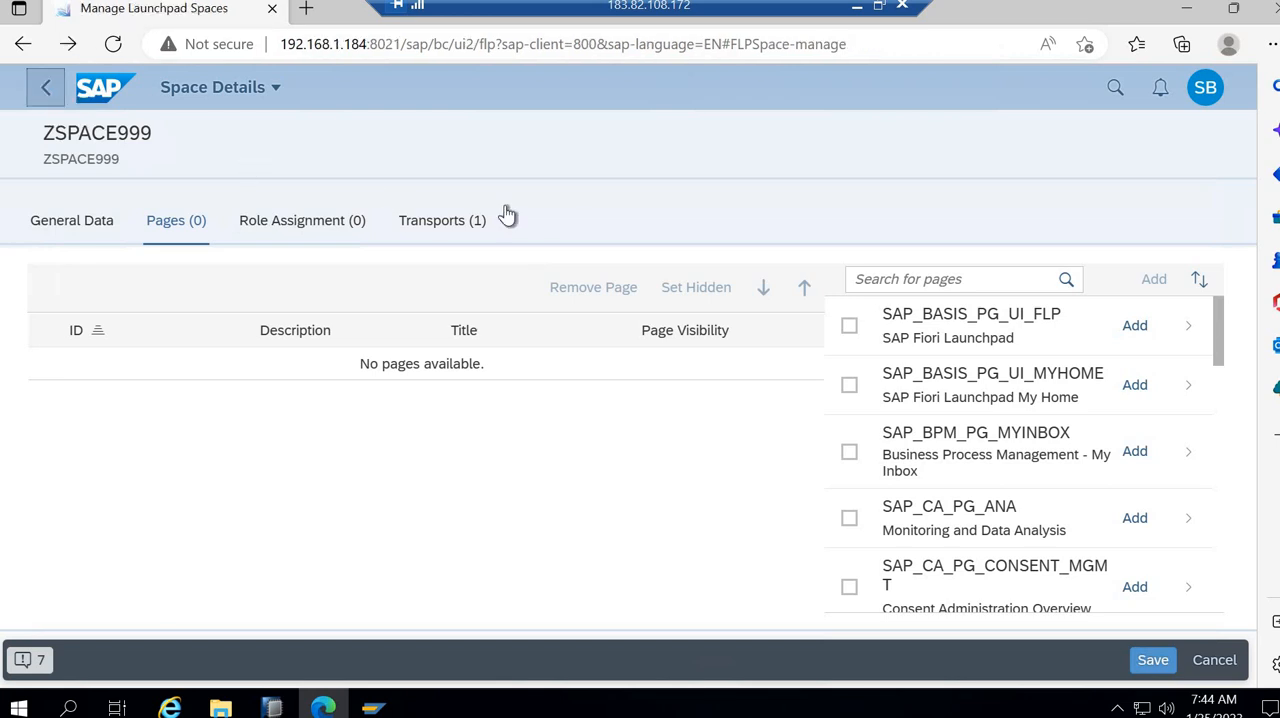
click(48, 92)
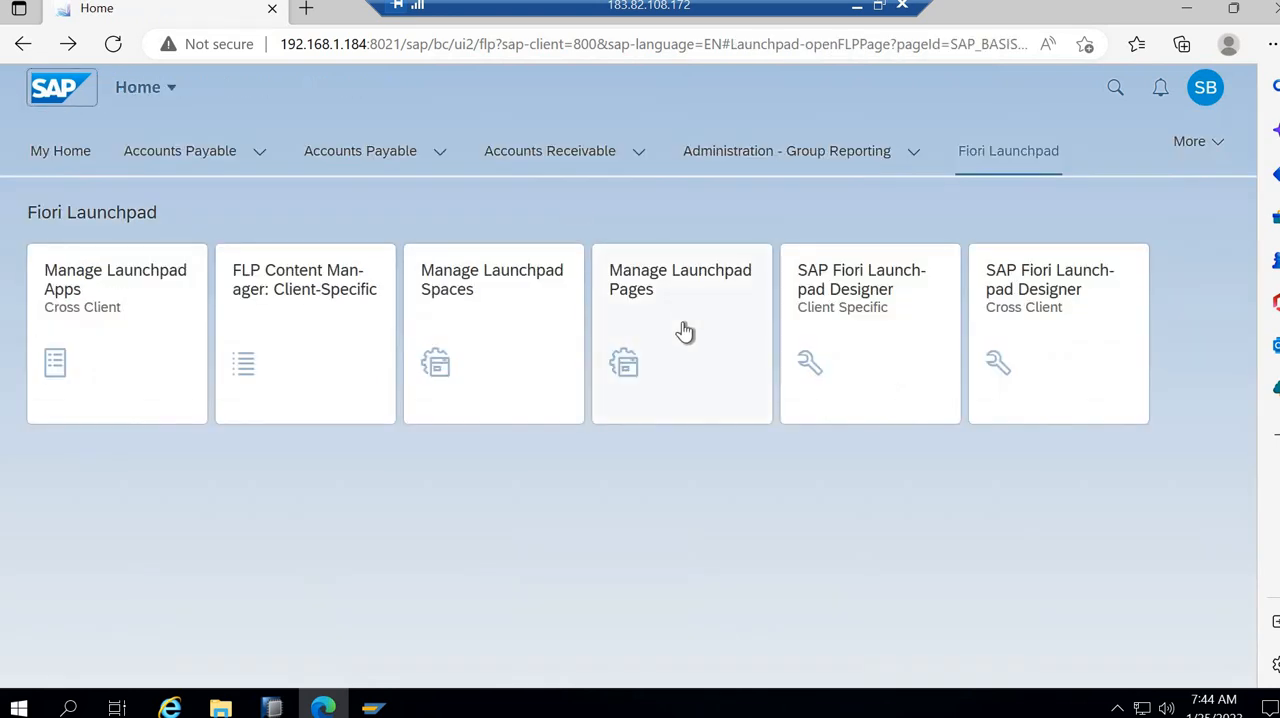
click(684, 331)
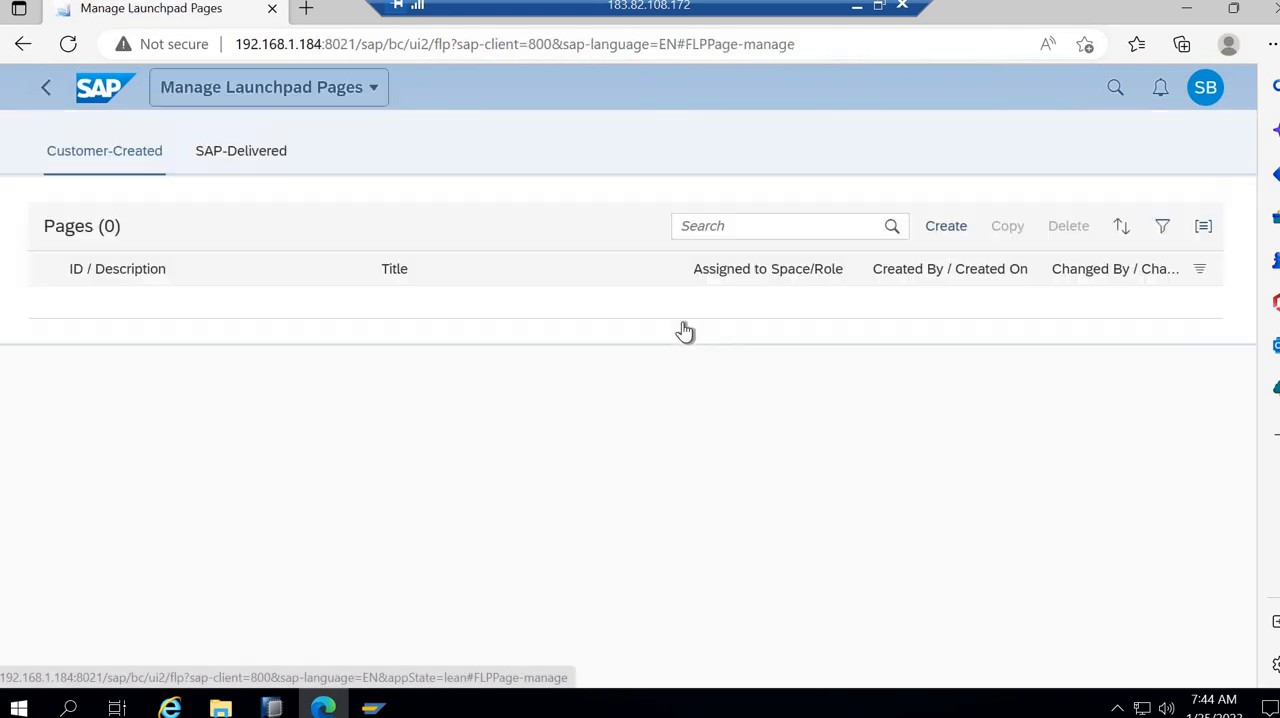
- Start creating a customer launchpad page and set its ID to ZPAGE999
click(928, 227)
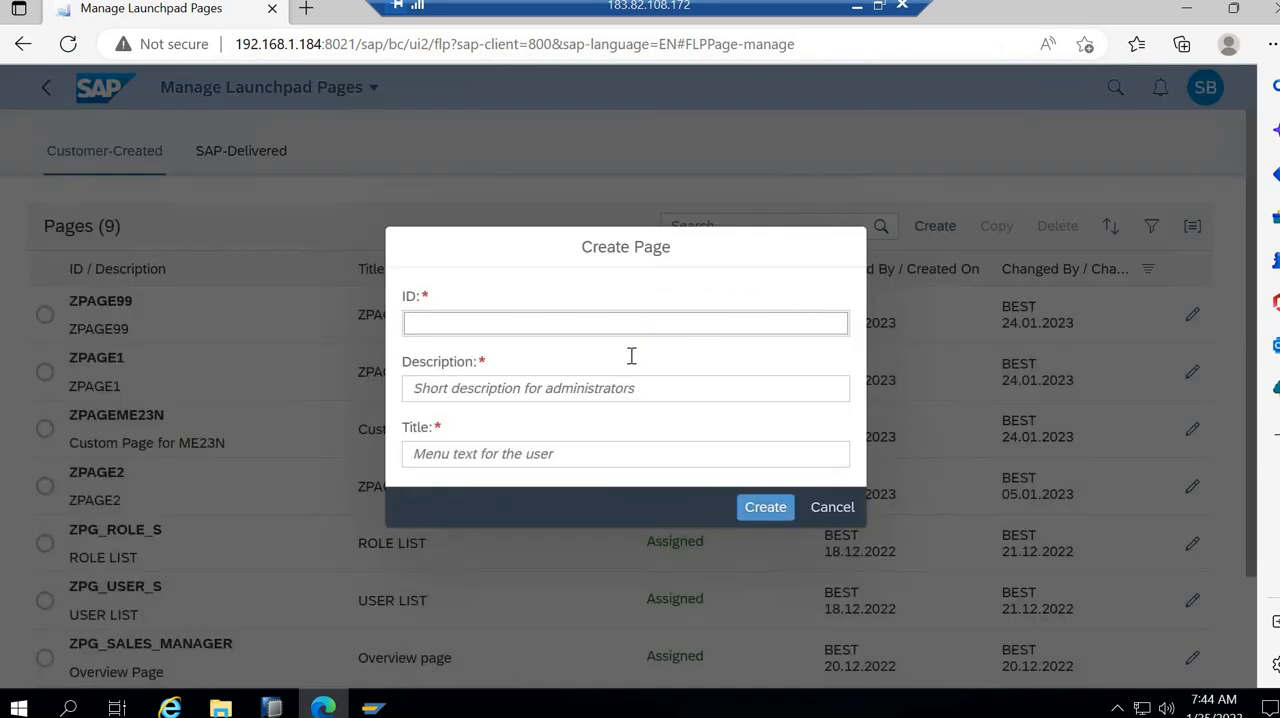
text(Z)
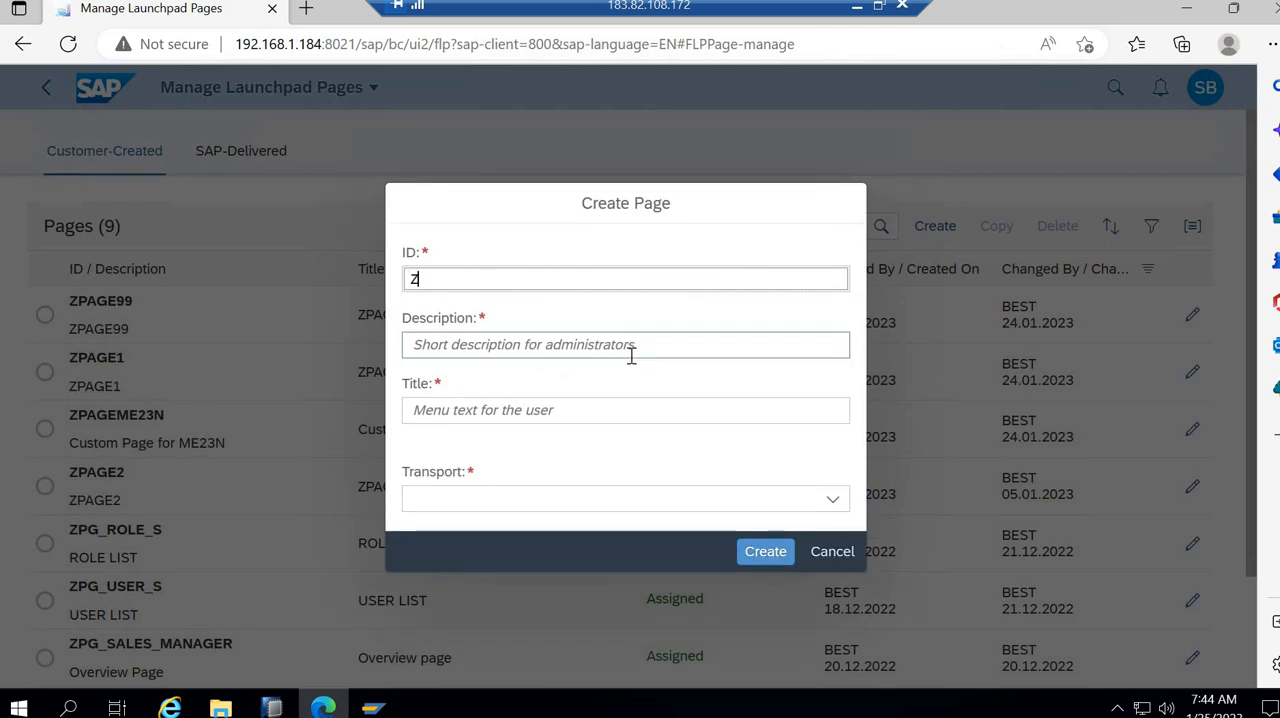
text(PAGE999)
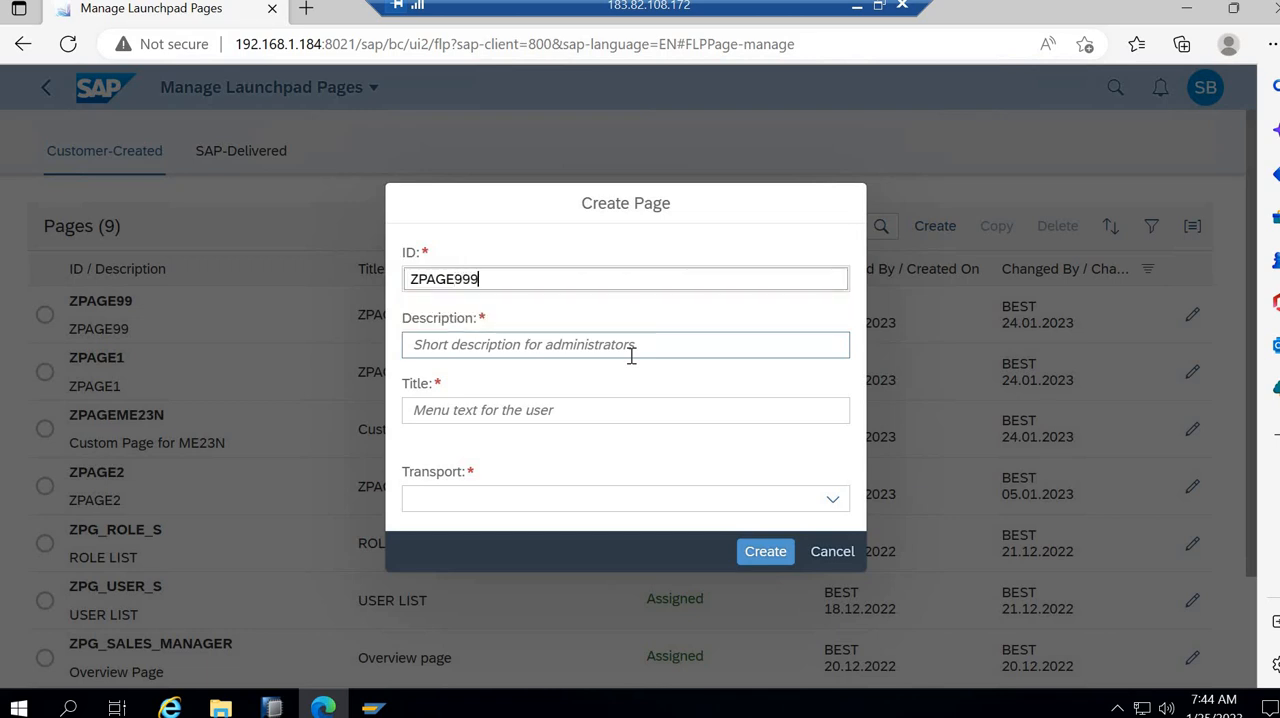
- Copy the ID ZPAGE999 into the new page's description and title
drag(494, 278, 367, 279)
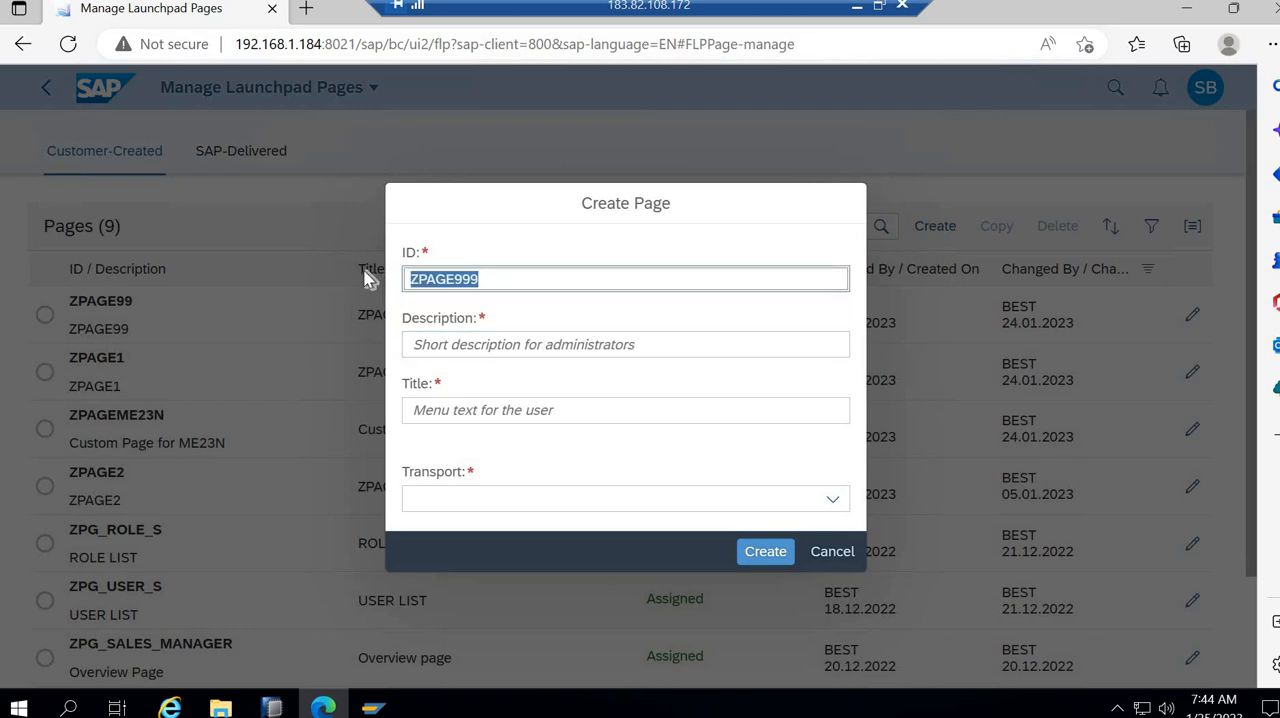
key(ctrl+c)
click(422, 343)
key(ctrl+v)
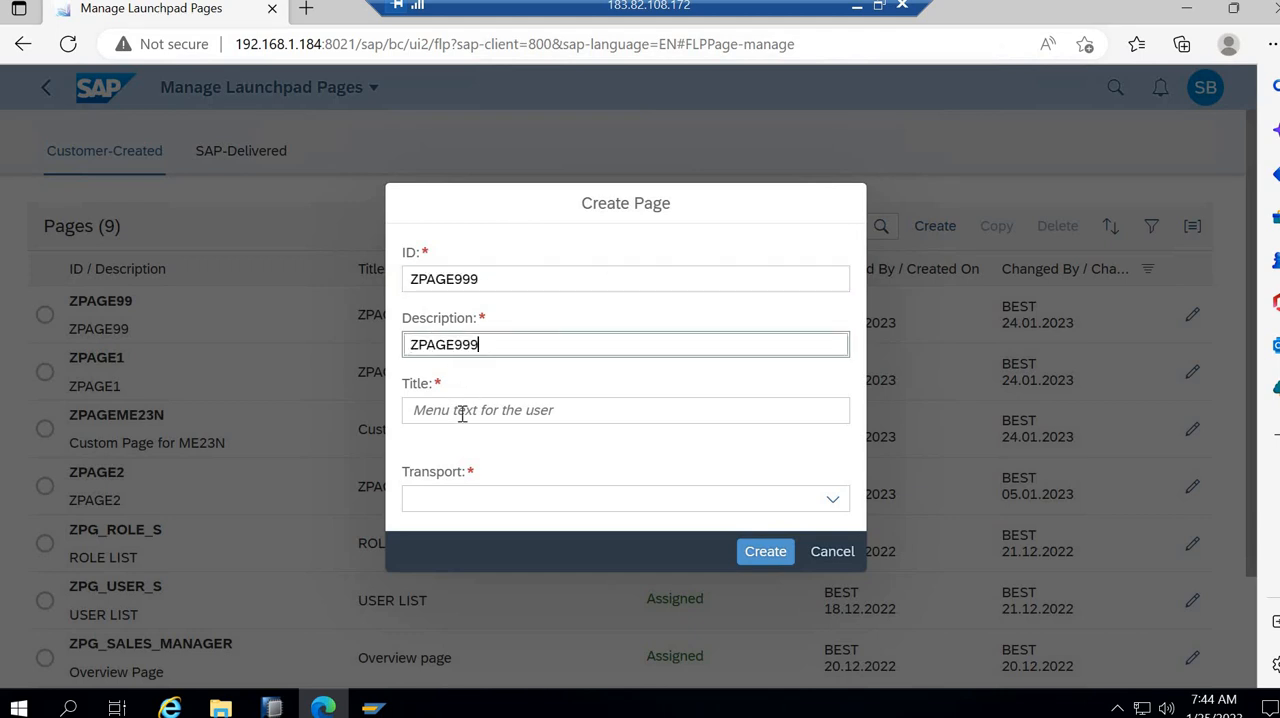
click(462, 416)
key(ctrl+v)
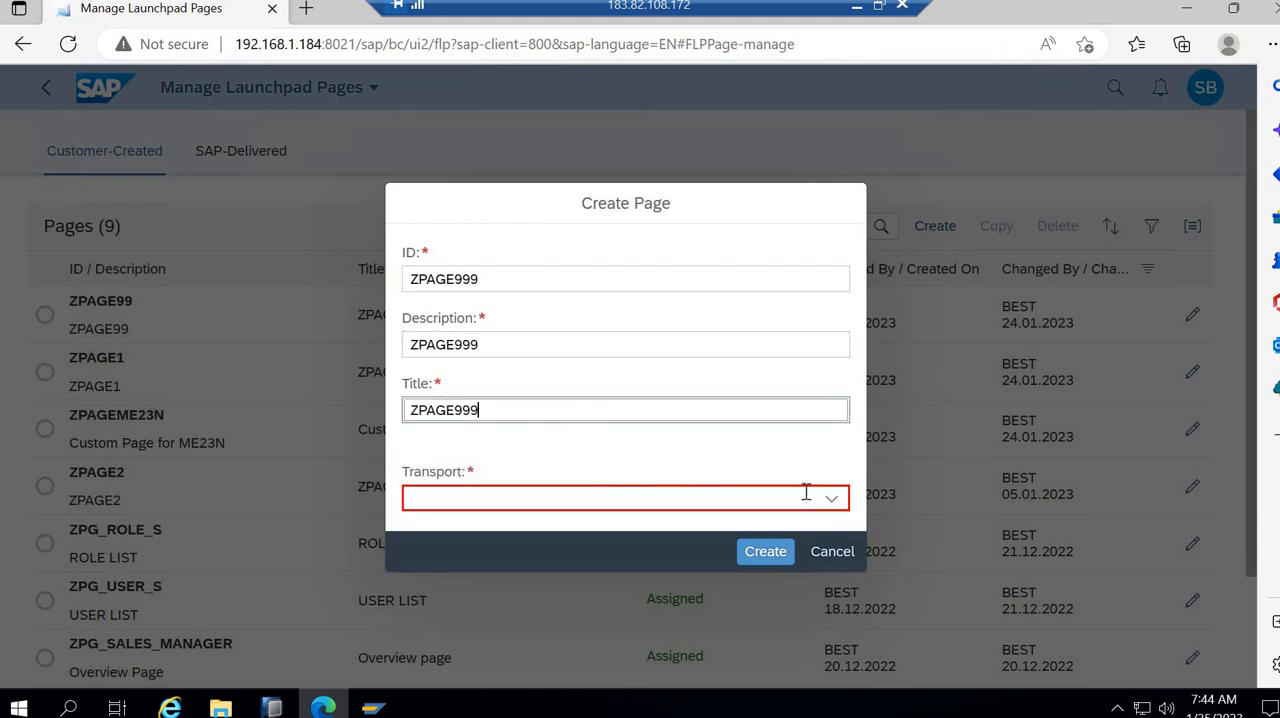
click(828, 501)
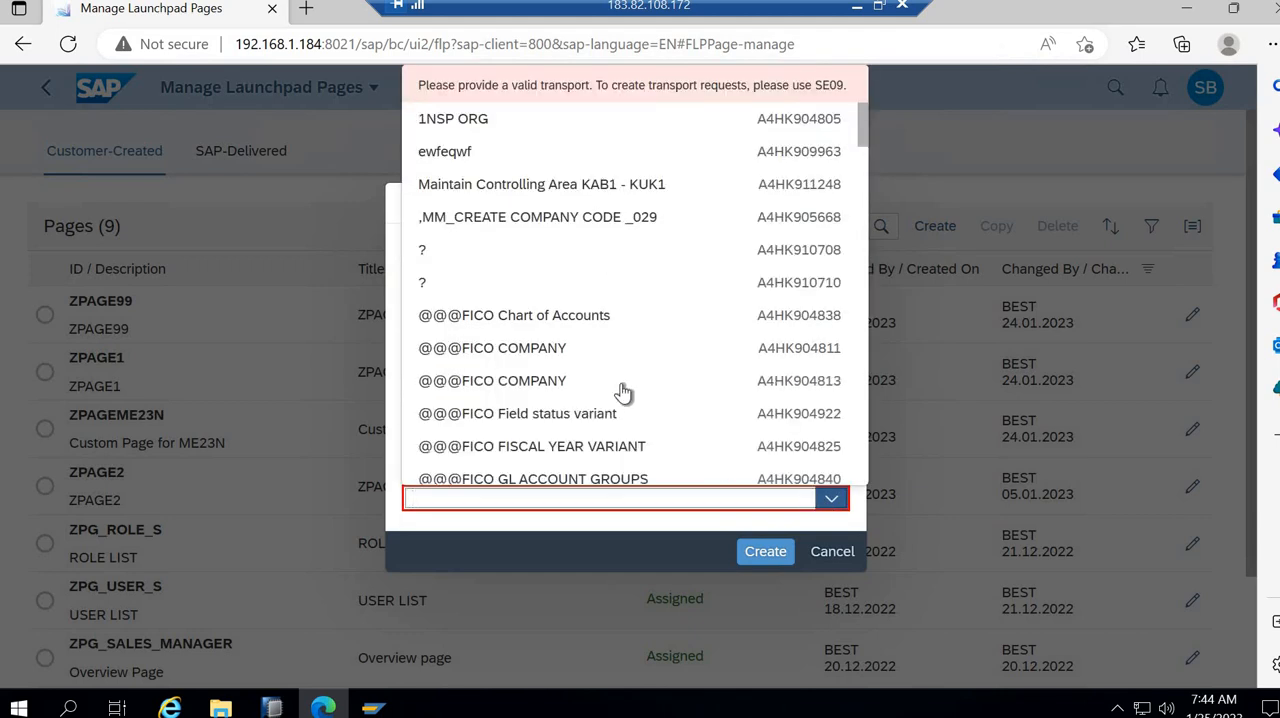
click(569, 320)
click(766, 553)
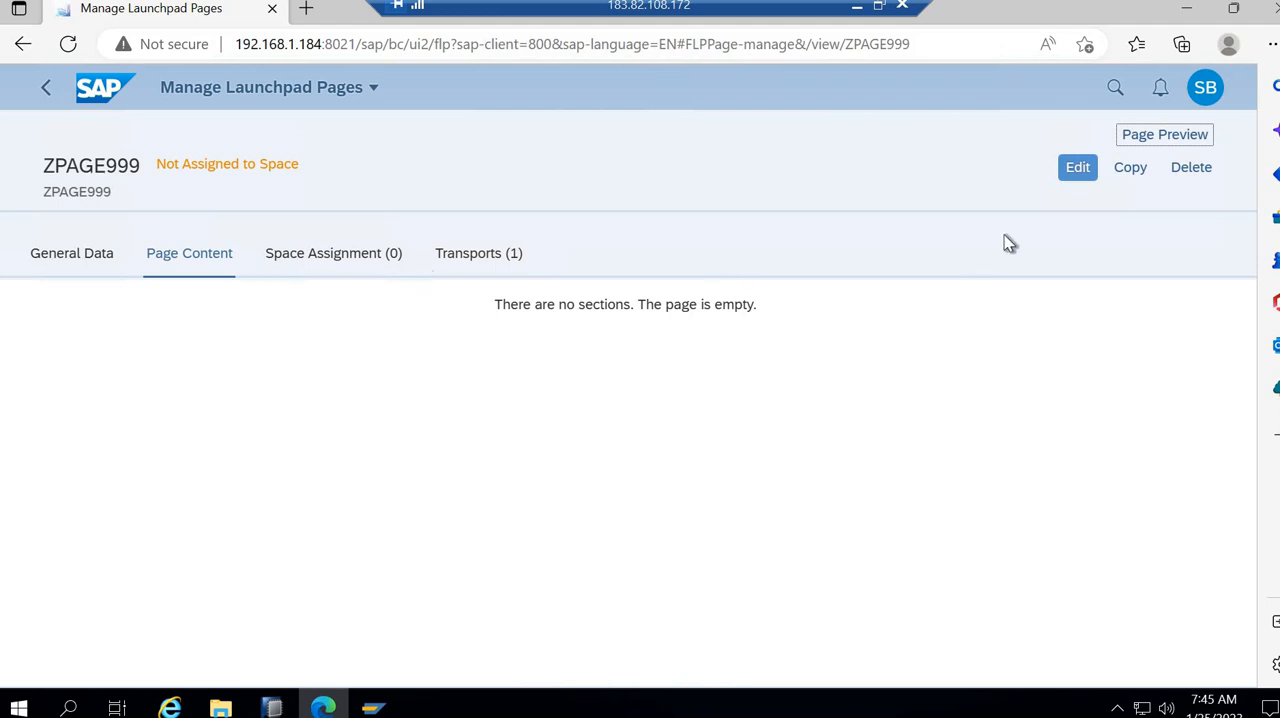
- Edit the content of page ZPAGE999, title its first section Section 1 and save the page
click(1078, 174)
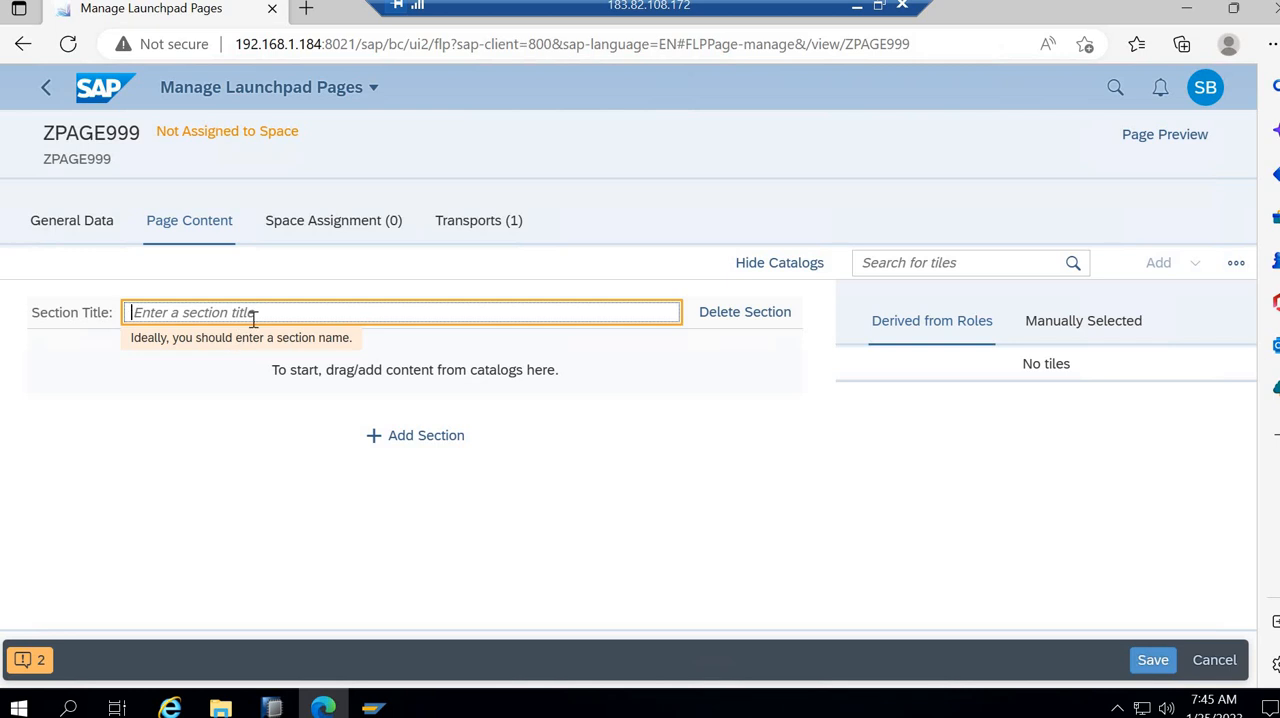
text(Section 1)
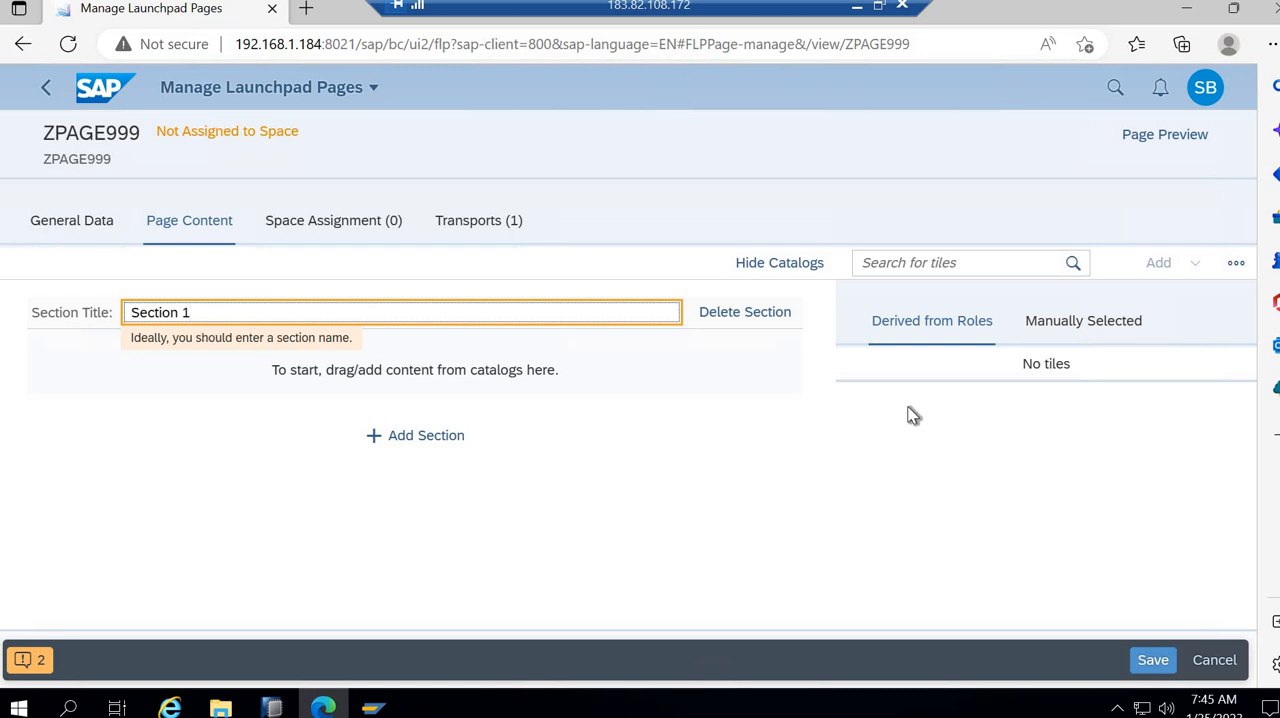
click(1151, 662)
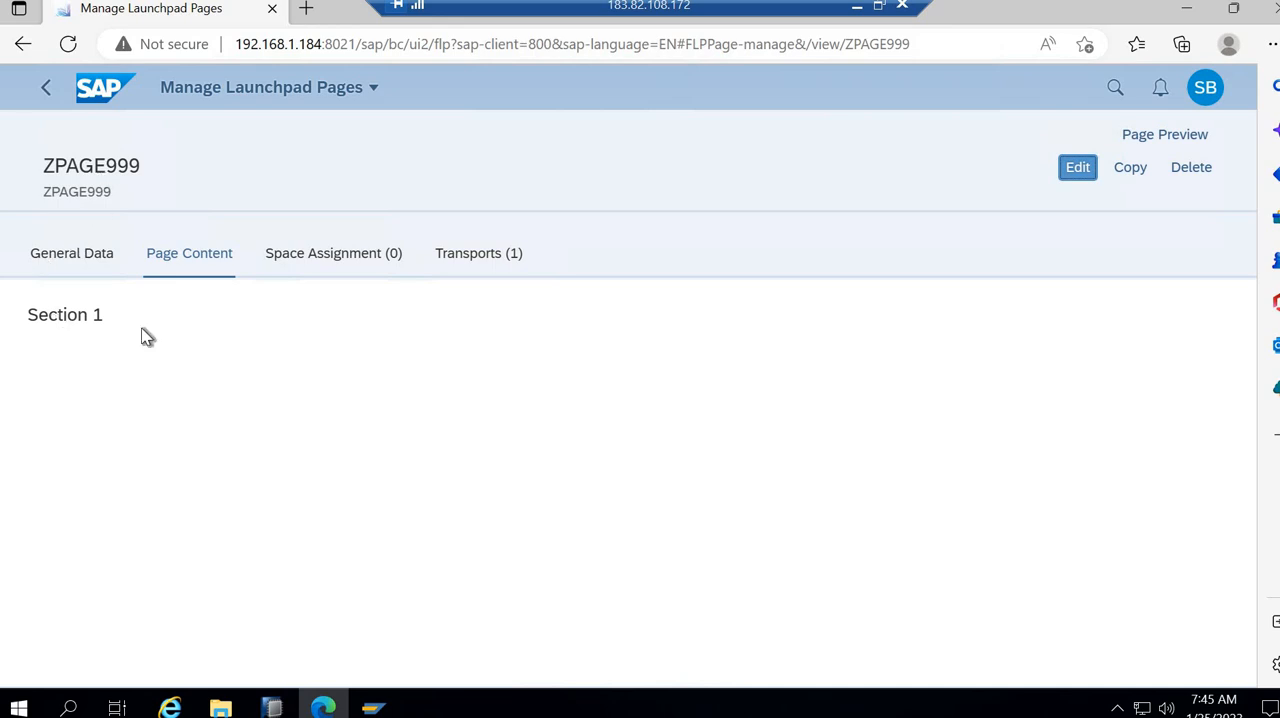
- Leave the page details, return to the Fiori Launchpad space and open the Manage Launchpad Spaces app
click(42, 92)
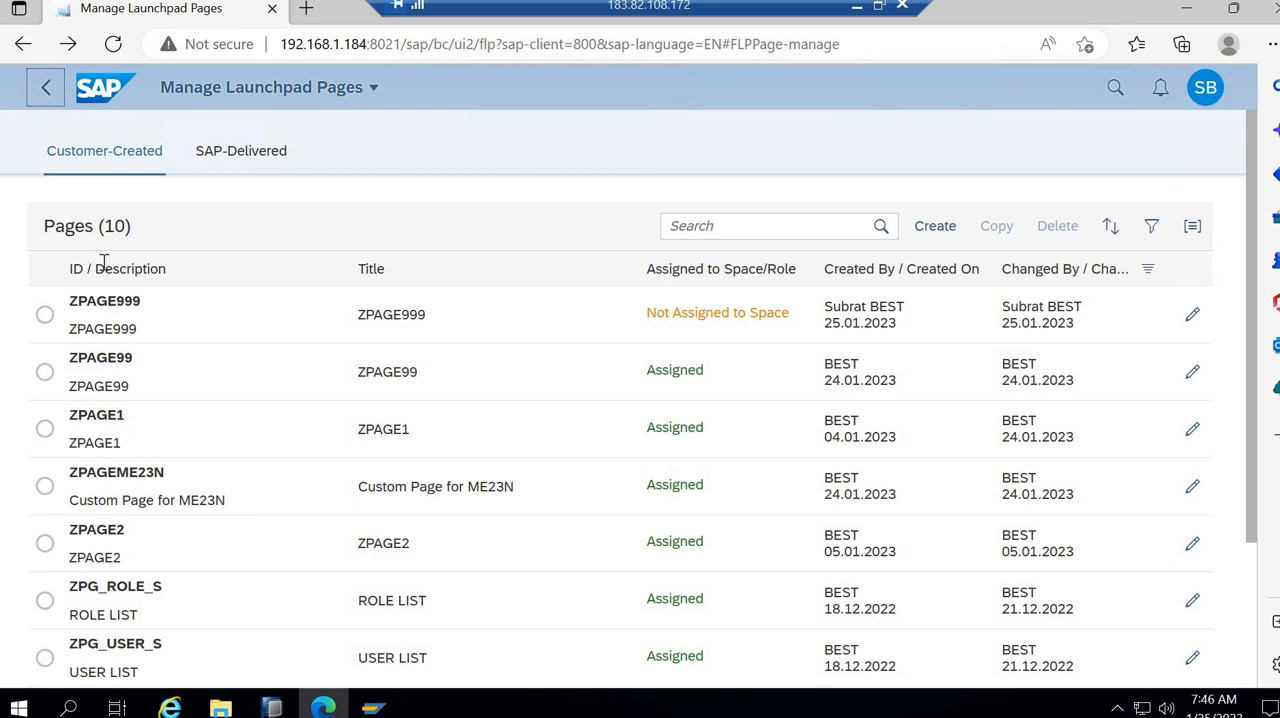
click(43, 93)
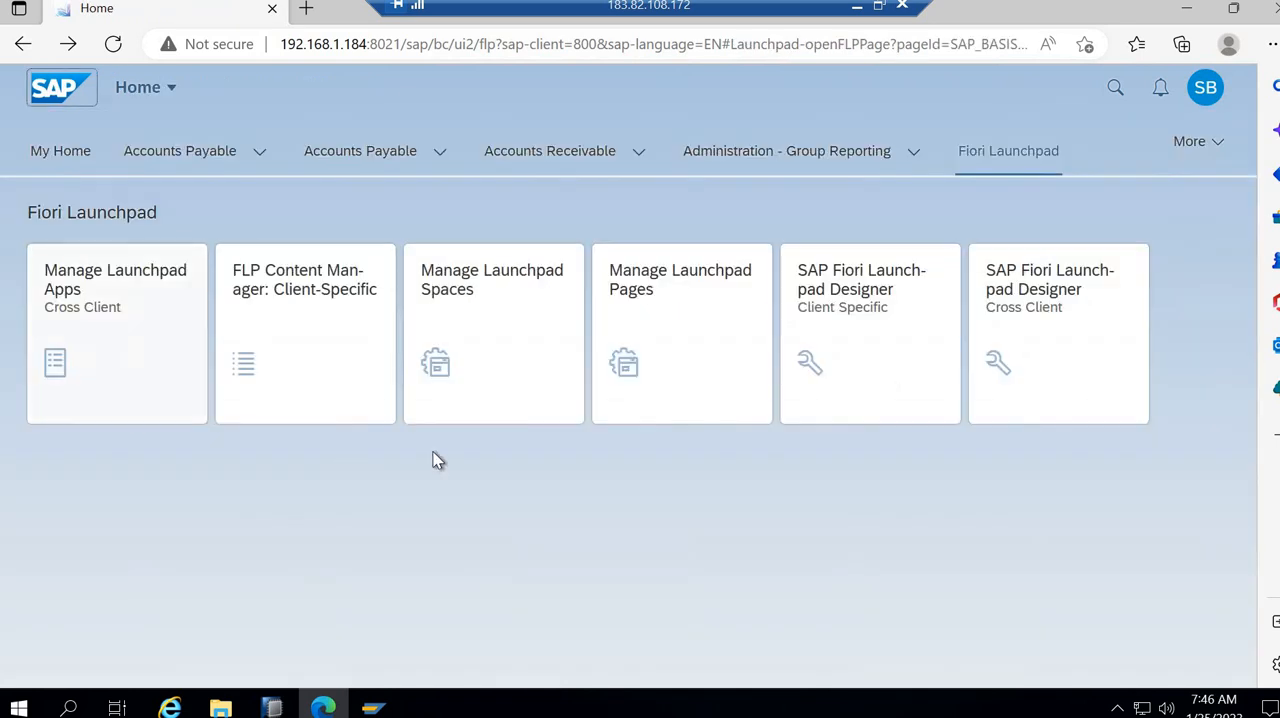
click(483, 354)
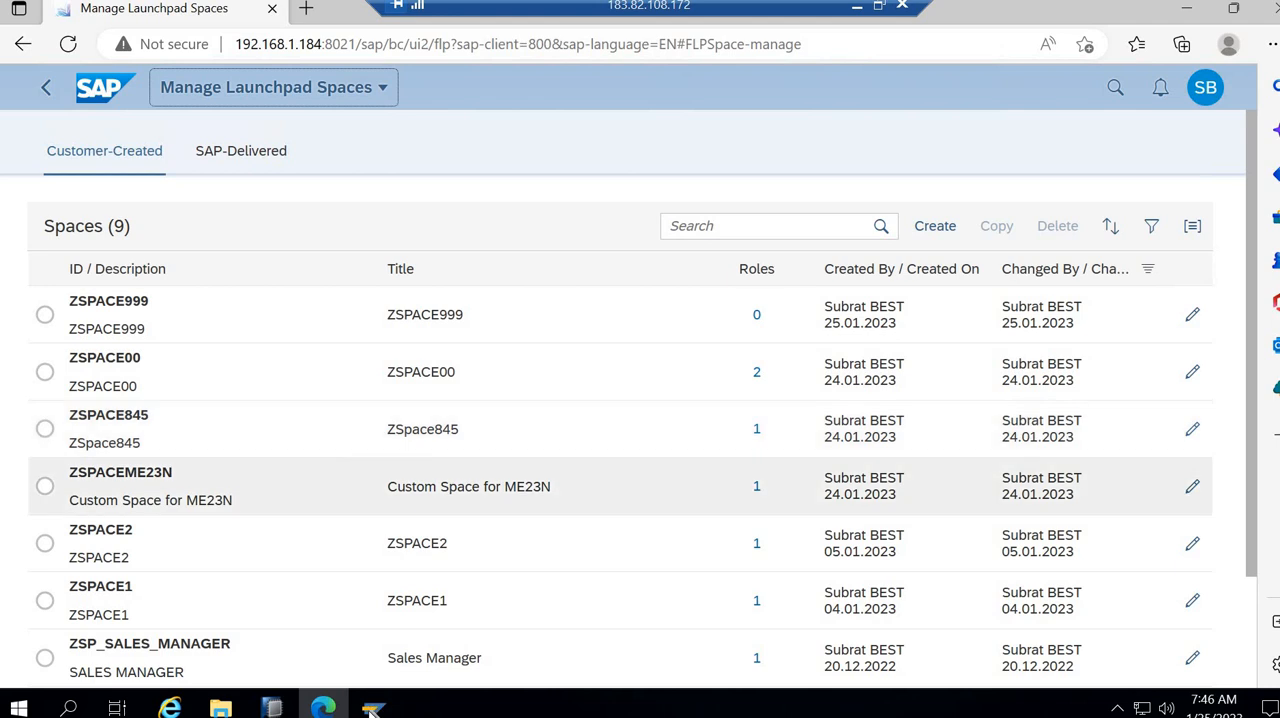
- Switch to SAP Easy Access, start transaction PFCG and open the menu of role ZTEST_FIORI in change mode
click(372, 708)
click(428, 665)
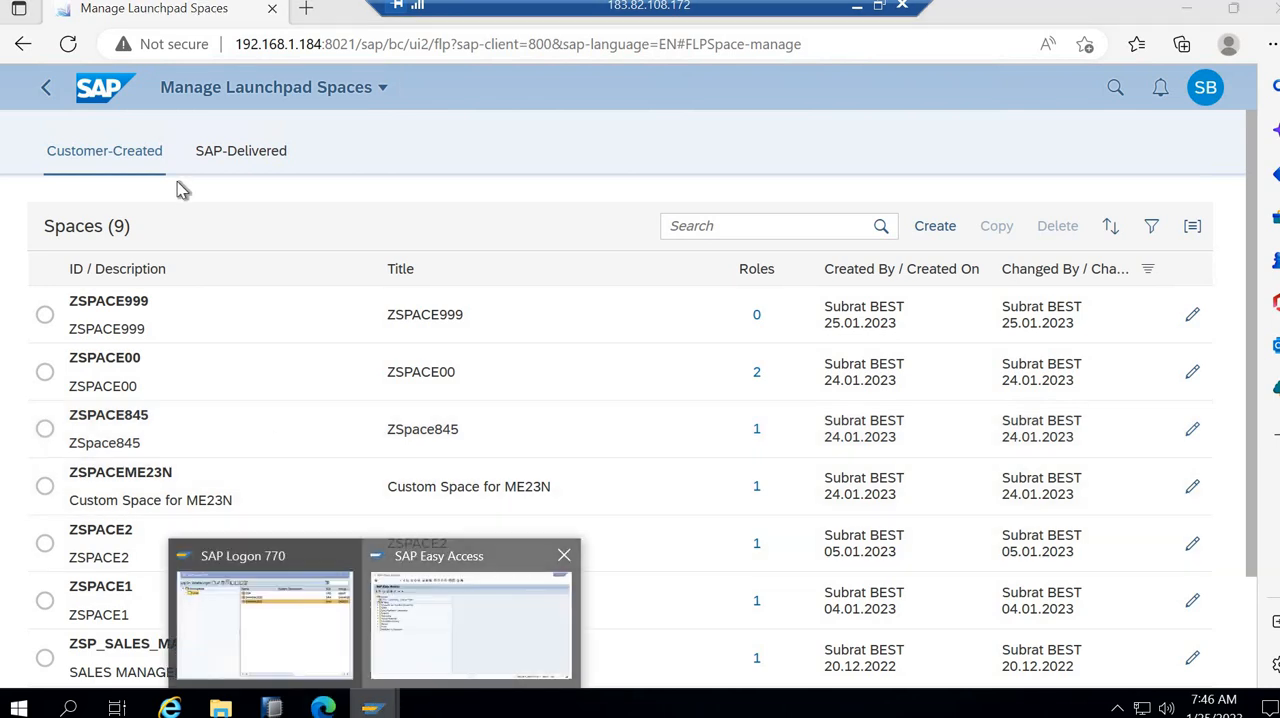
text(pfcg)
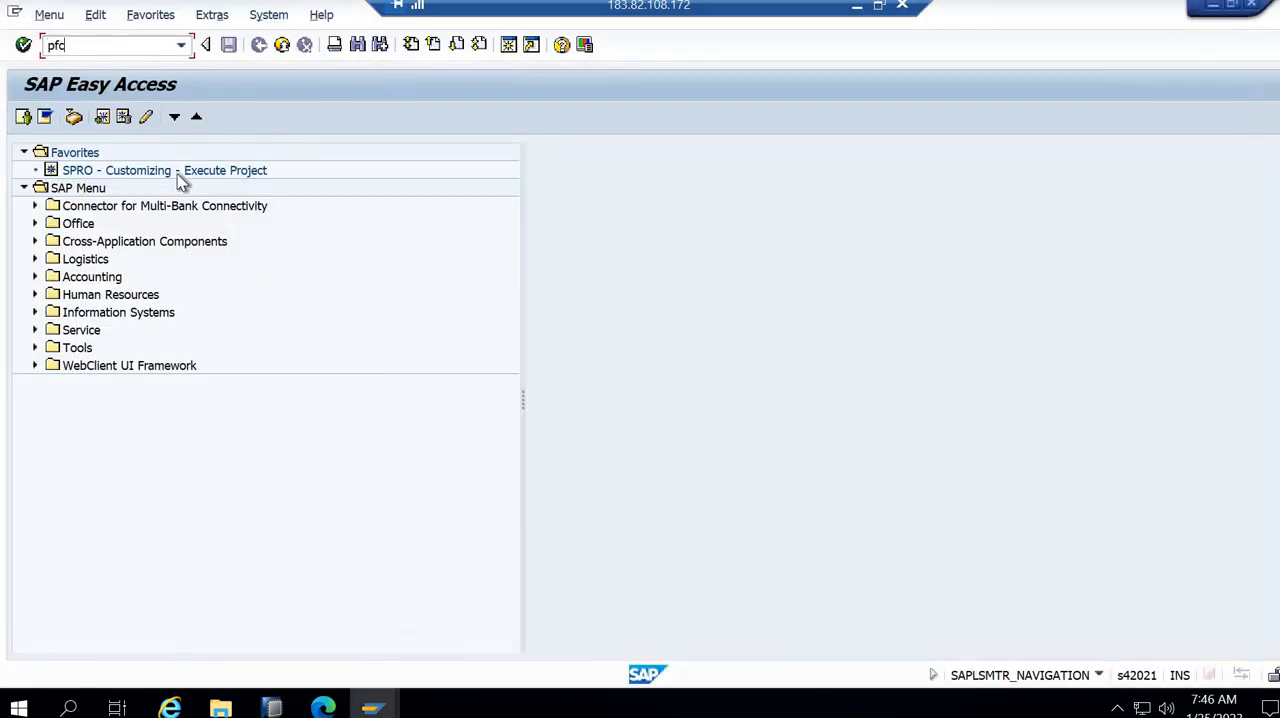
key(Return)
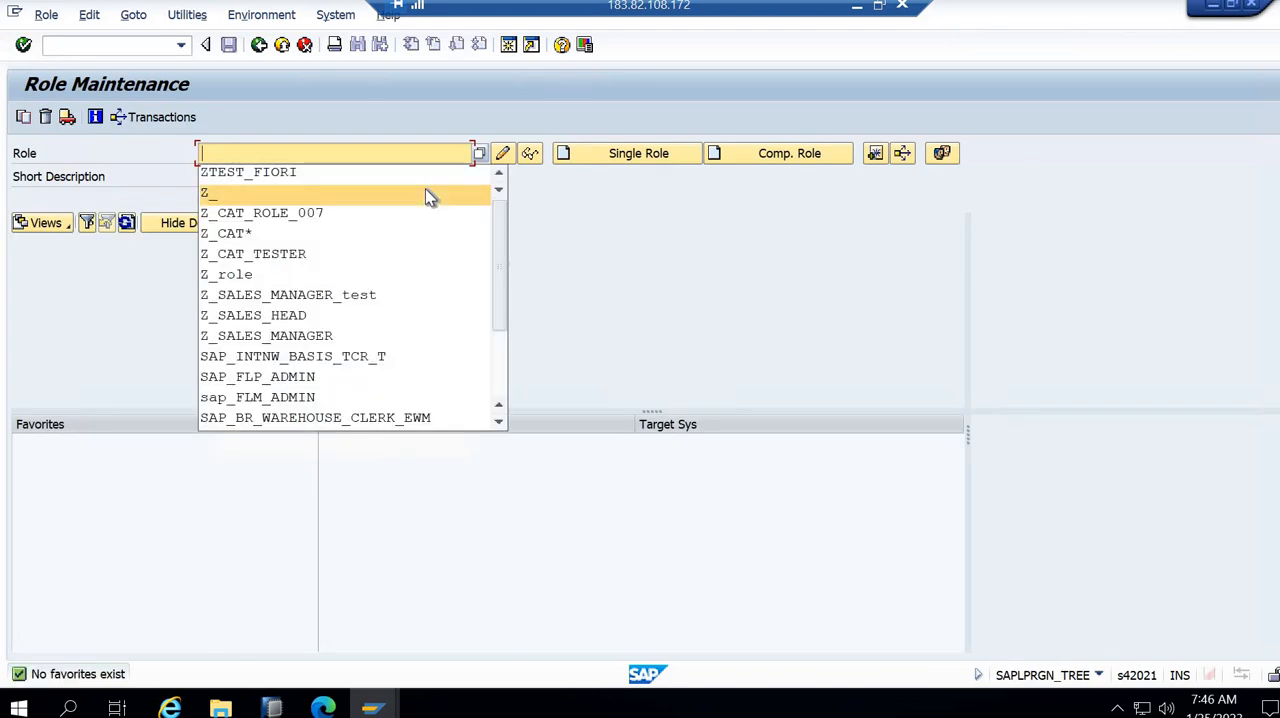
click(385, 171)
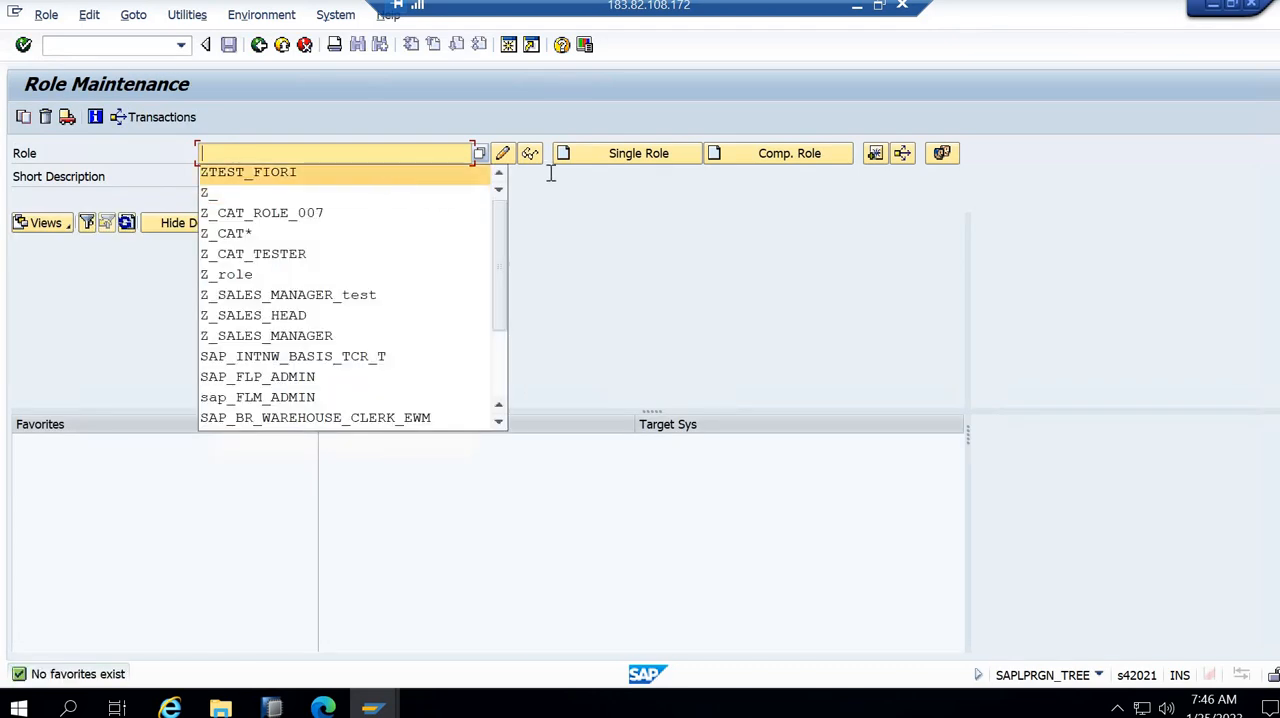
click(500, 155)
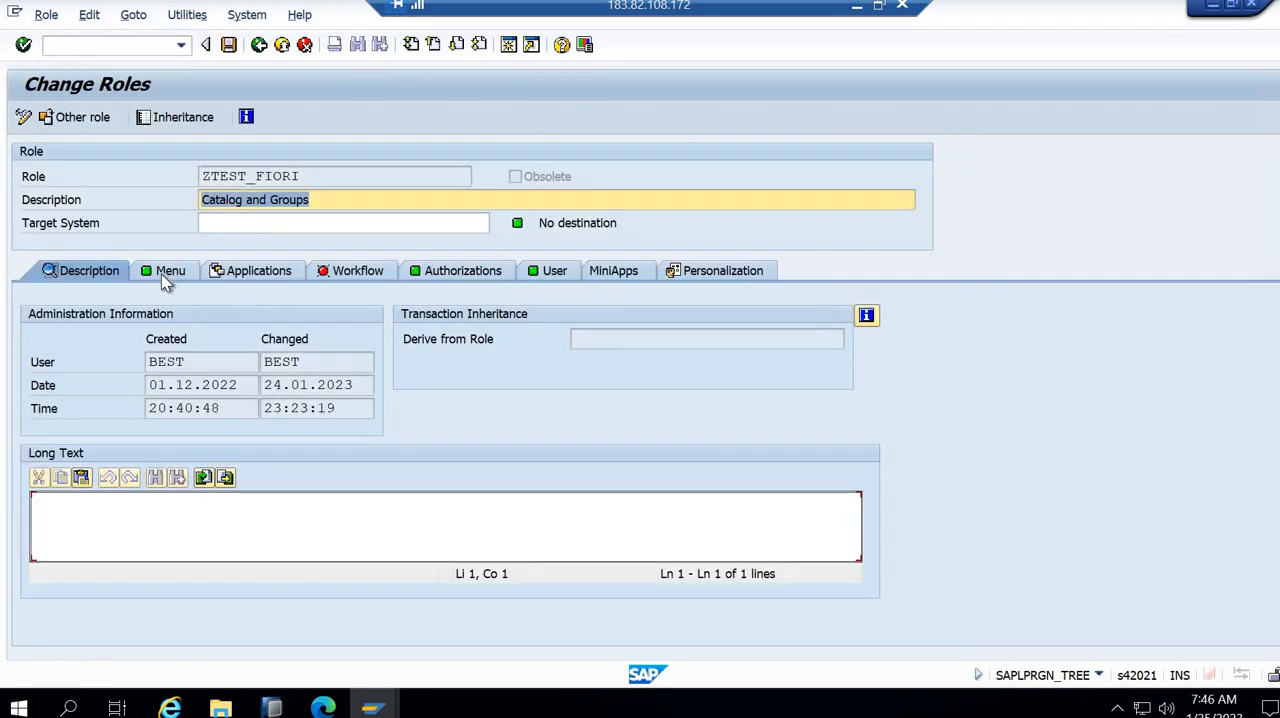
click(165, 271)
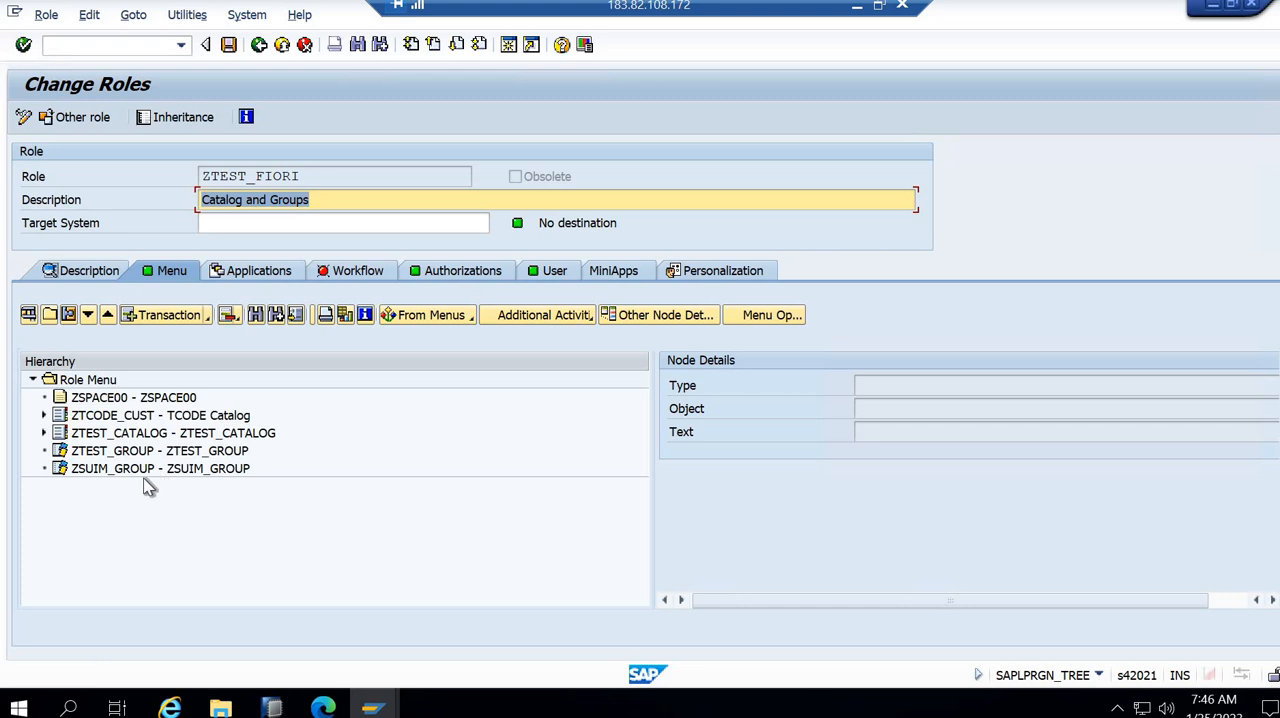
- Examine the role menu's space, catalog and group entries, including the contents of ZTCODE_CUST and ZTEST_CATALOG
click(150, 470)
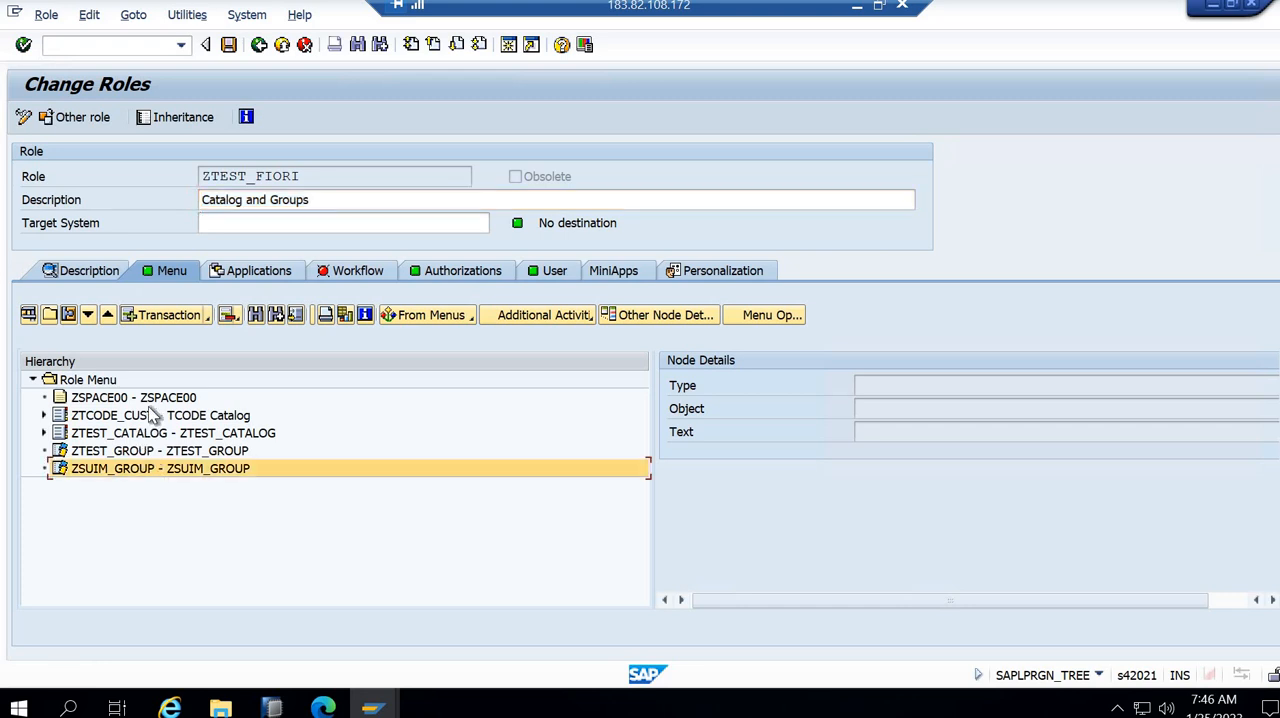
click(140, 397)
double_click(150, 415)
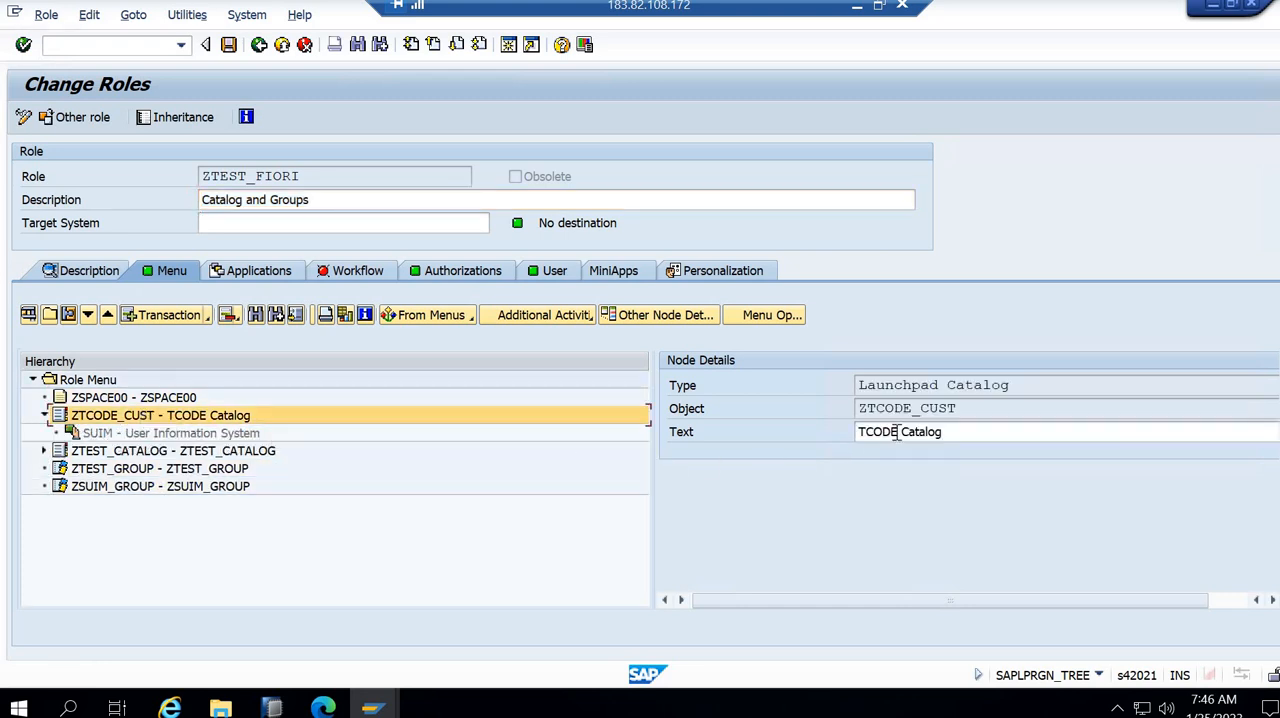
drag(968, 408, 850, 404)
key(ctrl+c)
click(110, 436)
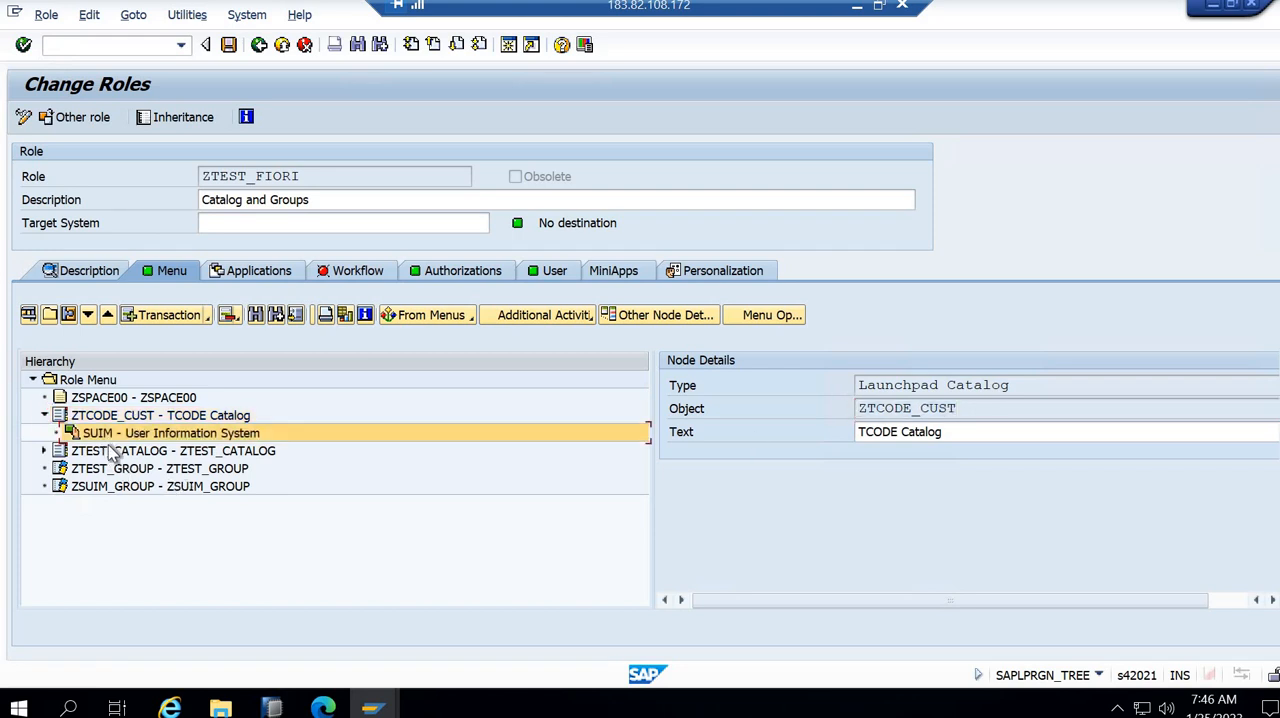
click(45, 451)
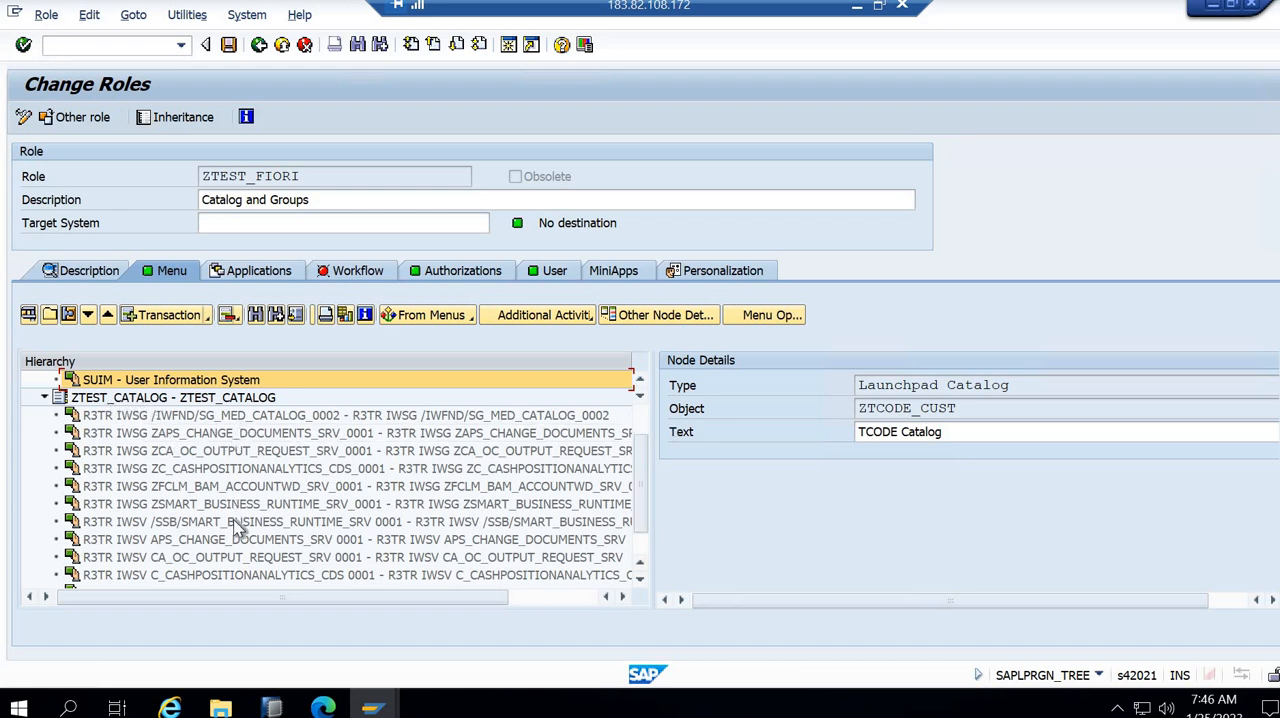
click(110, 399)
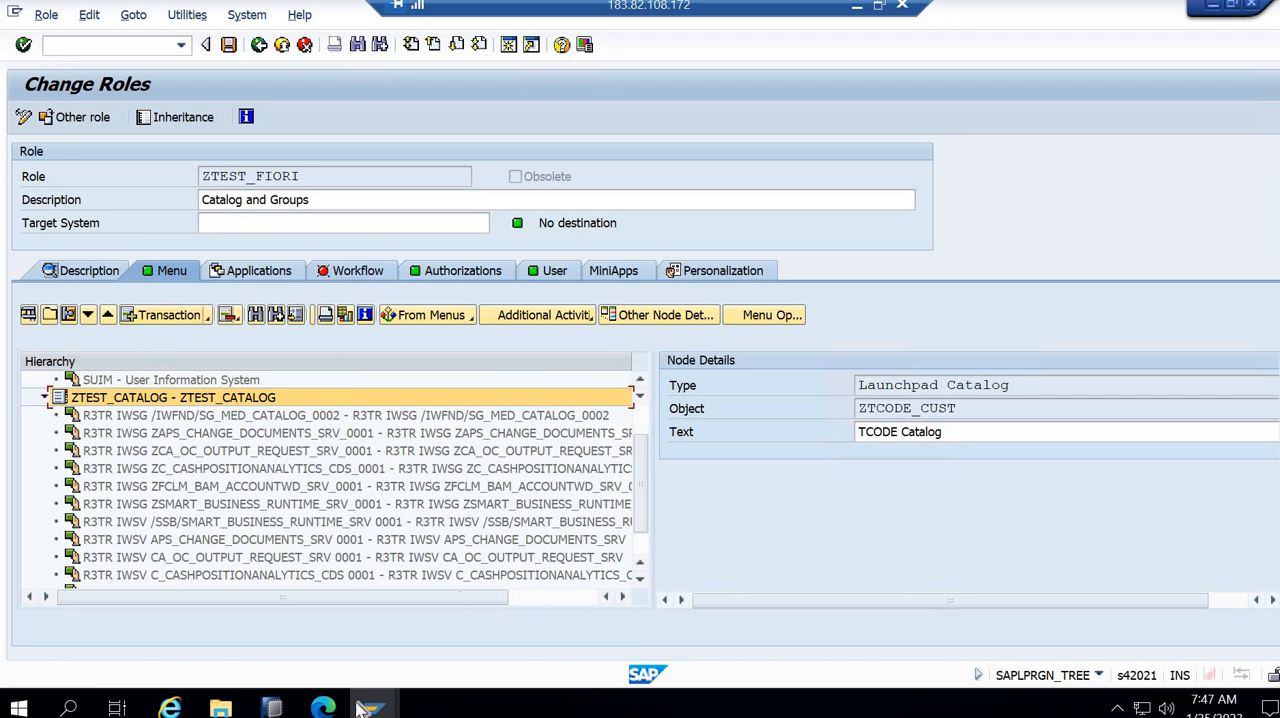
- Switch to the Manage Launchpad Spaces app in the browser, open space ZSPACE999 and copy its ID
click(323, 708)
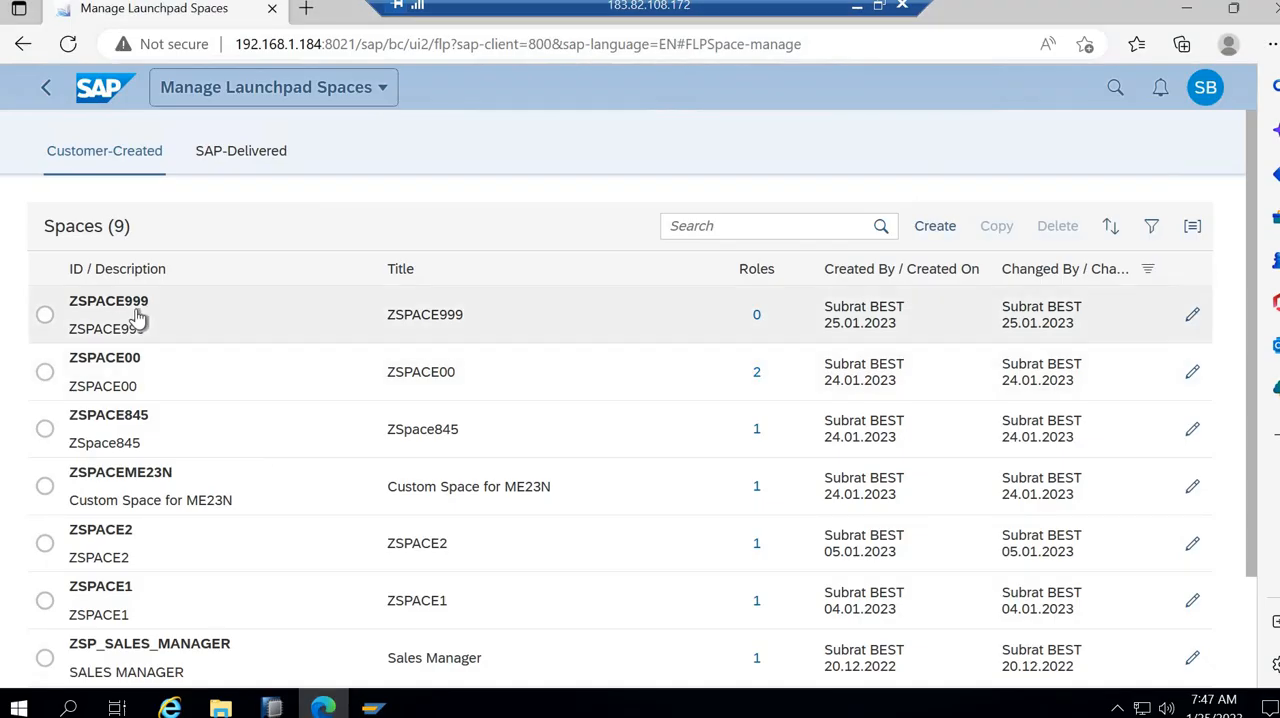
drag(71, 303, 117, 304)
click(117, 307)
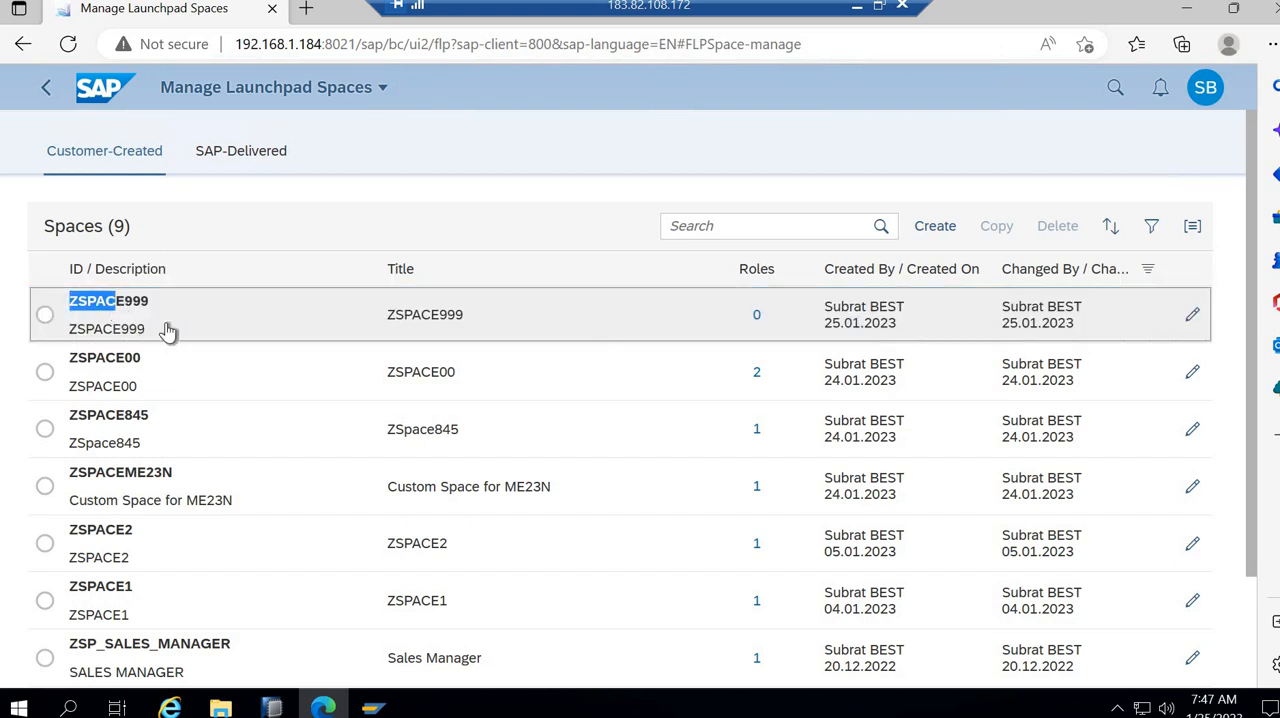
click(90, 322)
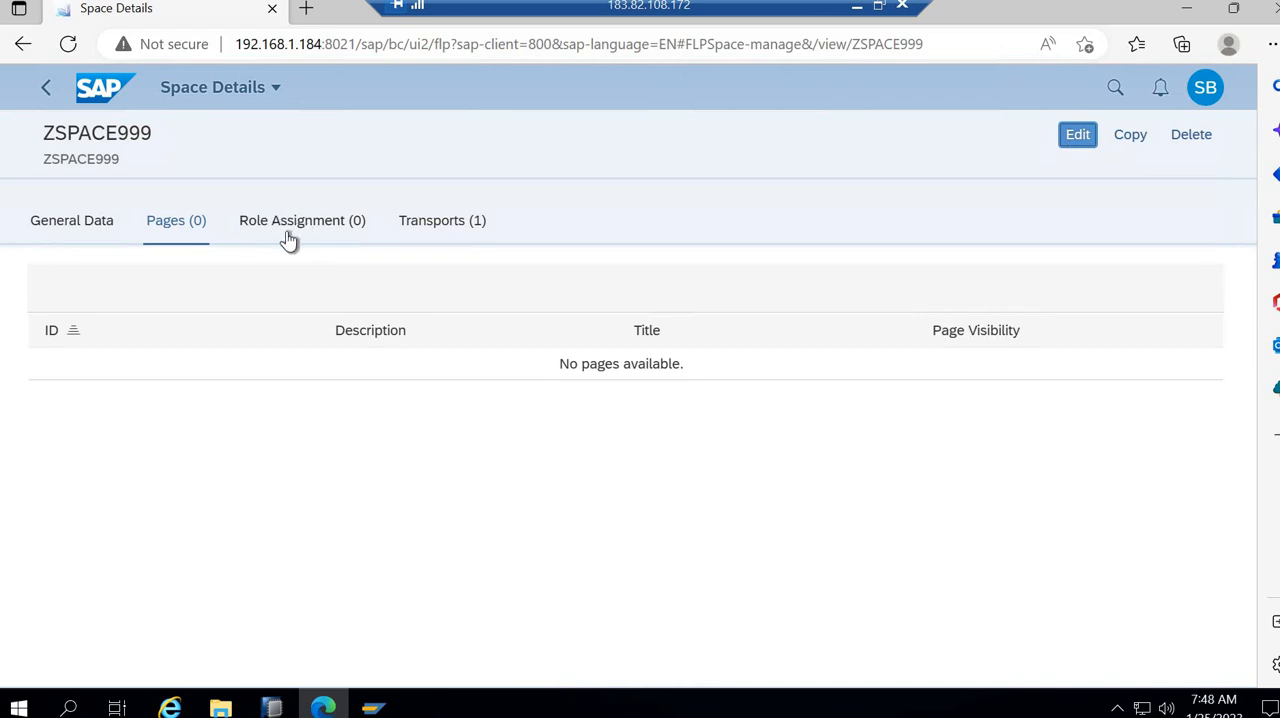
drag(46, 135, 157, 140)
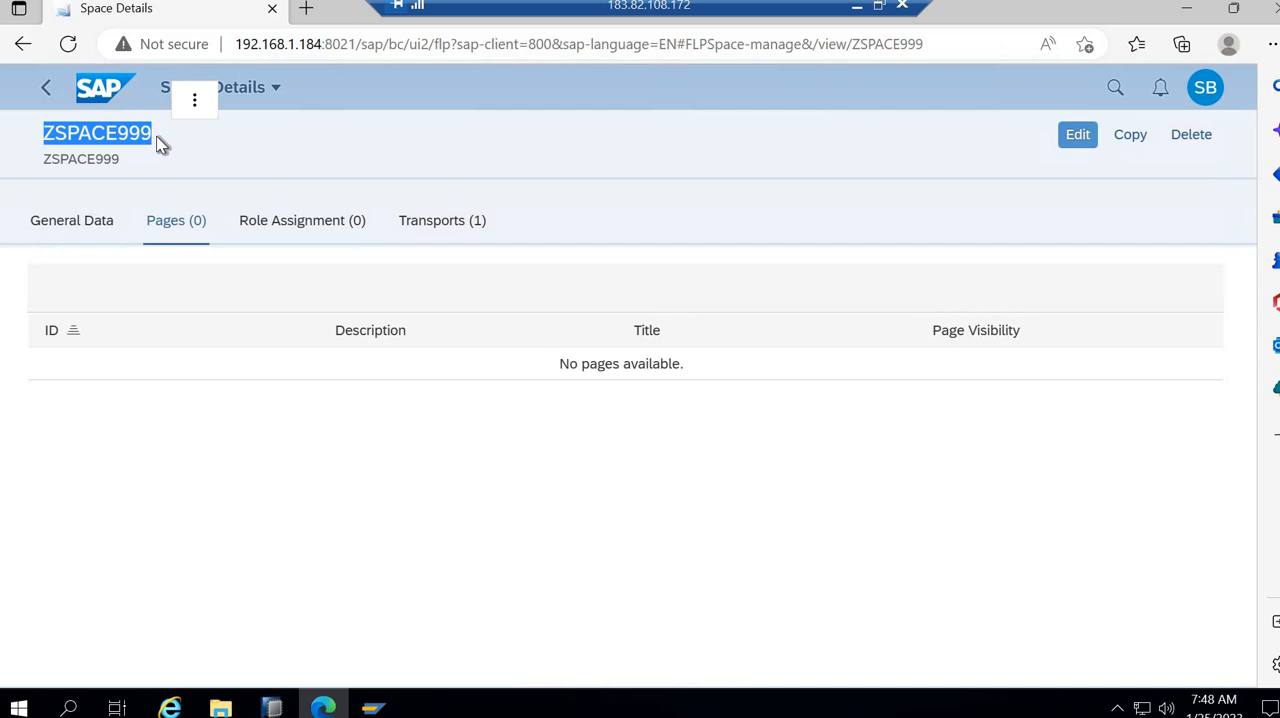
- Switch back to role maintenance, add launchpad space ZSPACE999 to the ZTEST_FIORI role menu and save the role
key(alt+Tab)
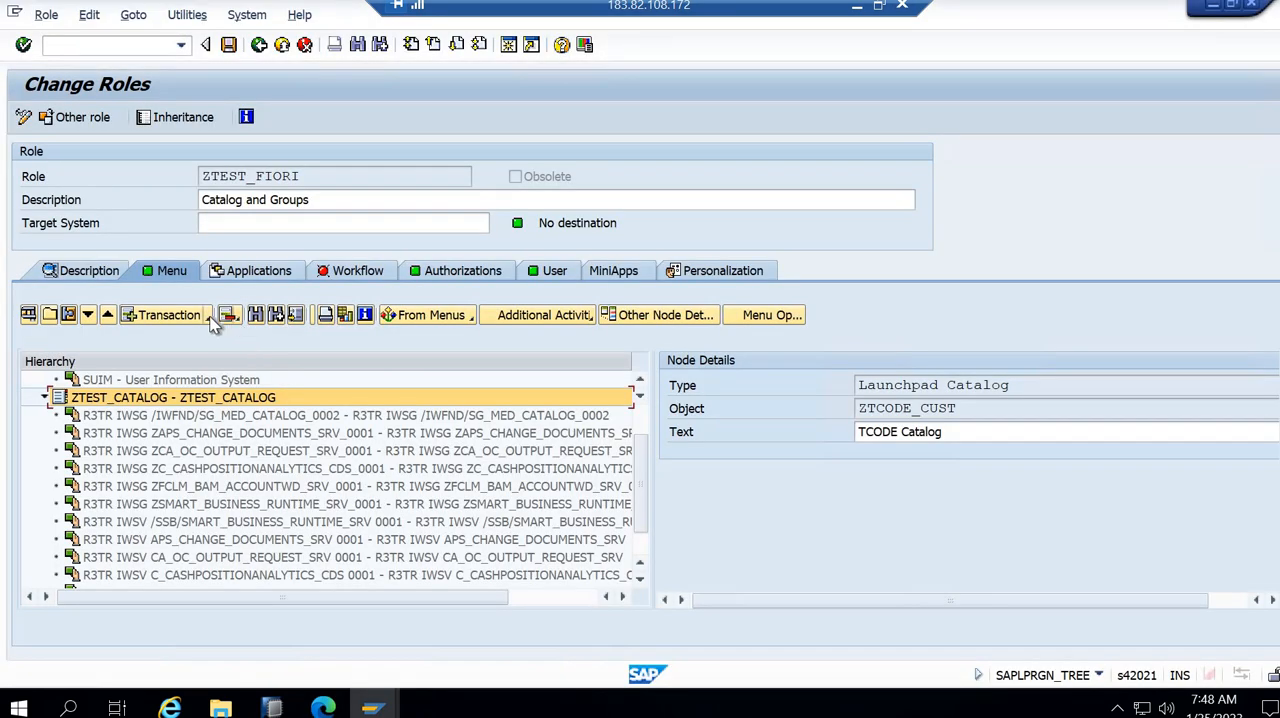
click(207, 317)
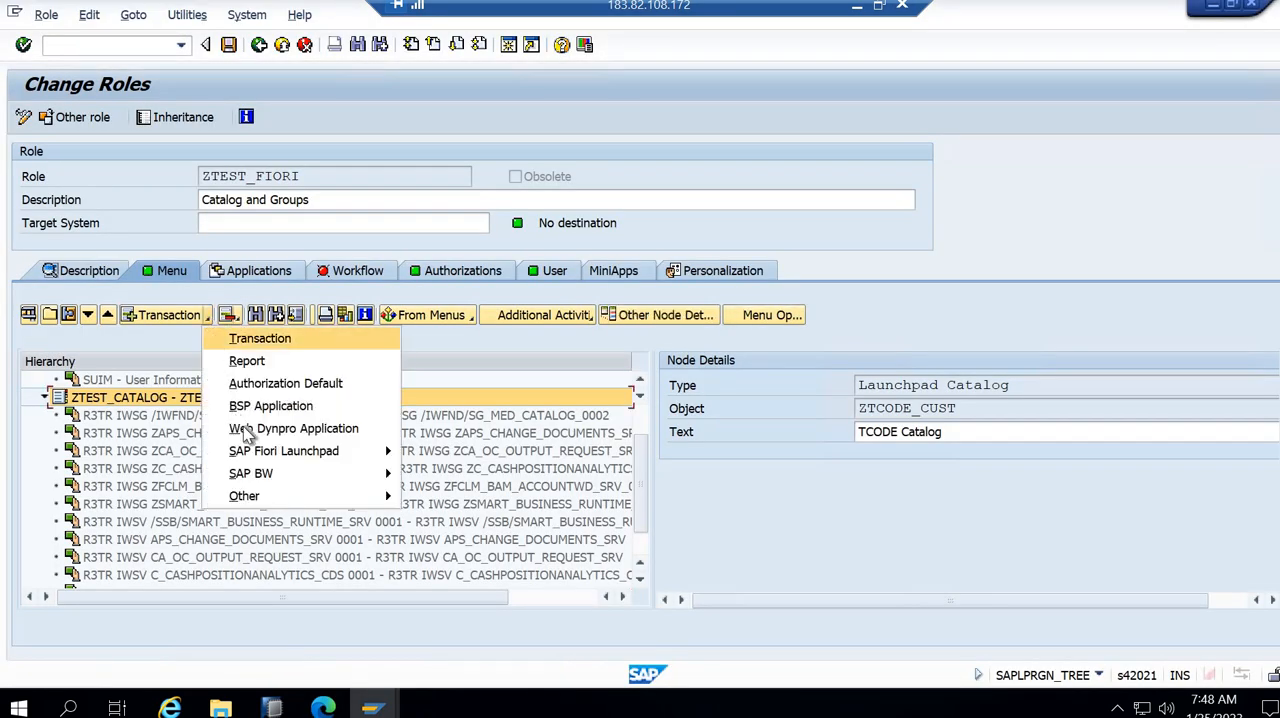
mouse_move(355, 453)
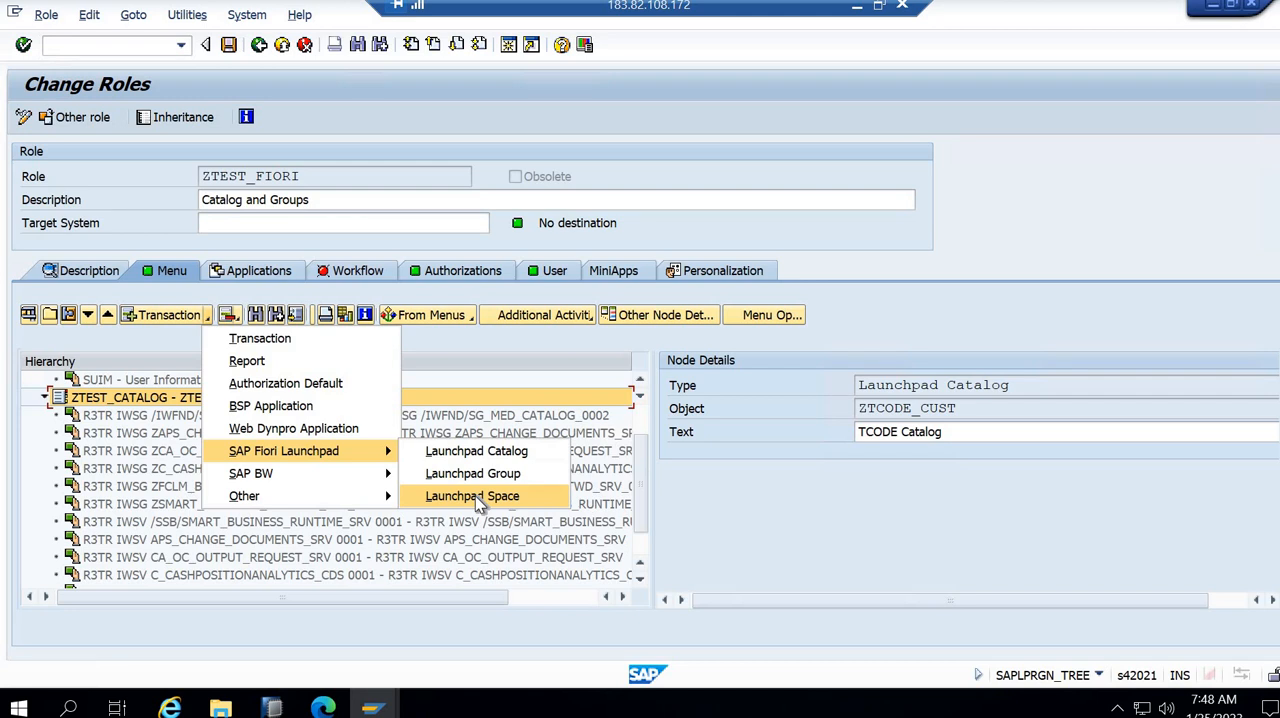
click(472, 496)
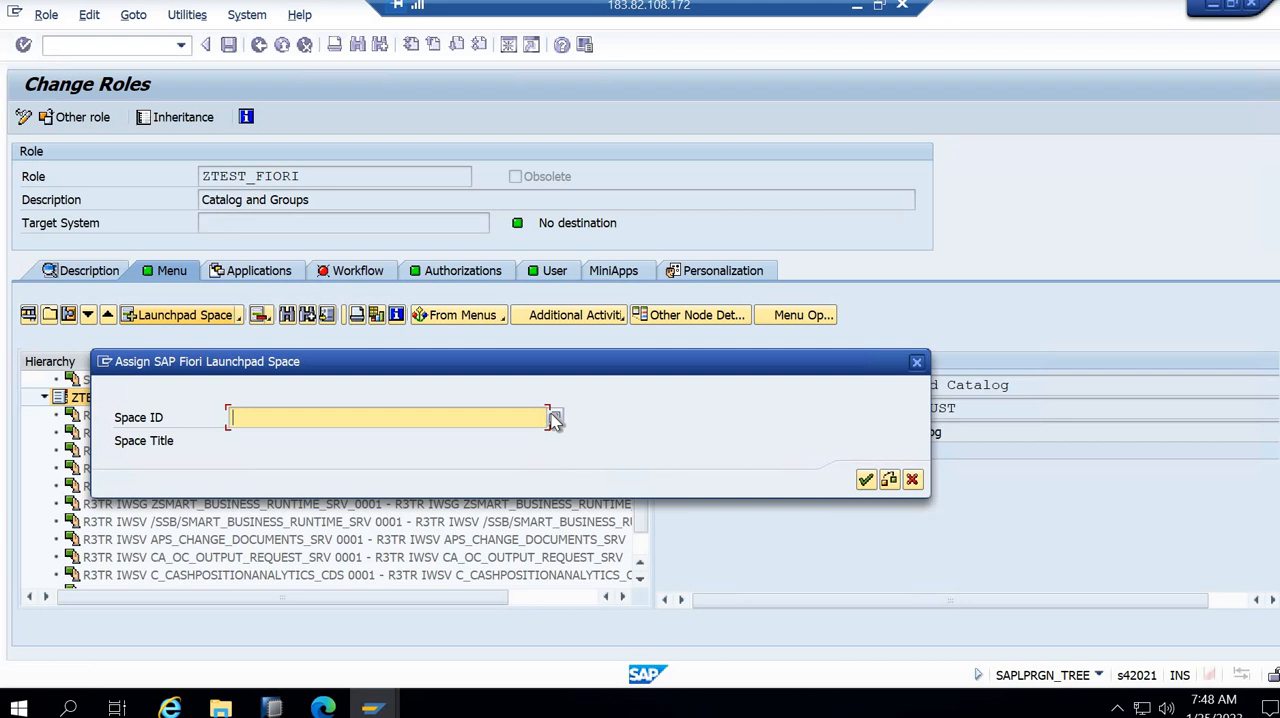
key(ctrl+v)
click(865, 481)
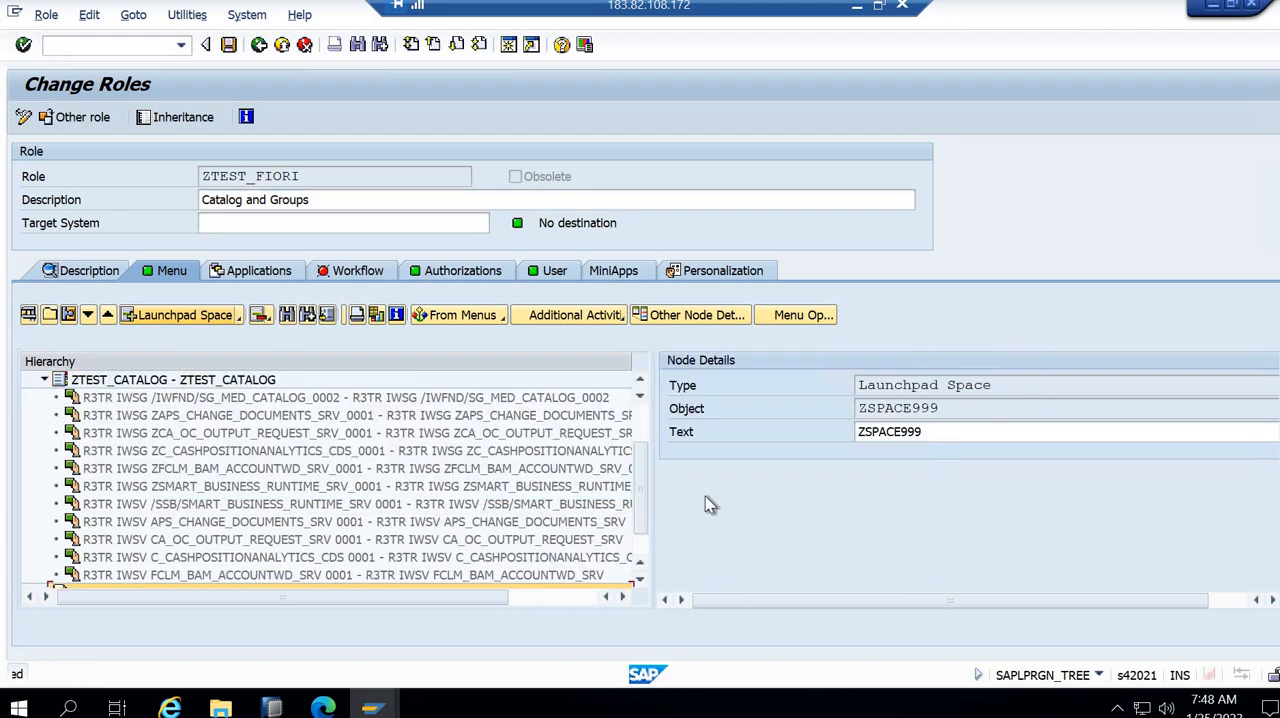
scroll(637, 485, down, 1)
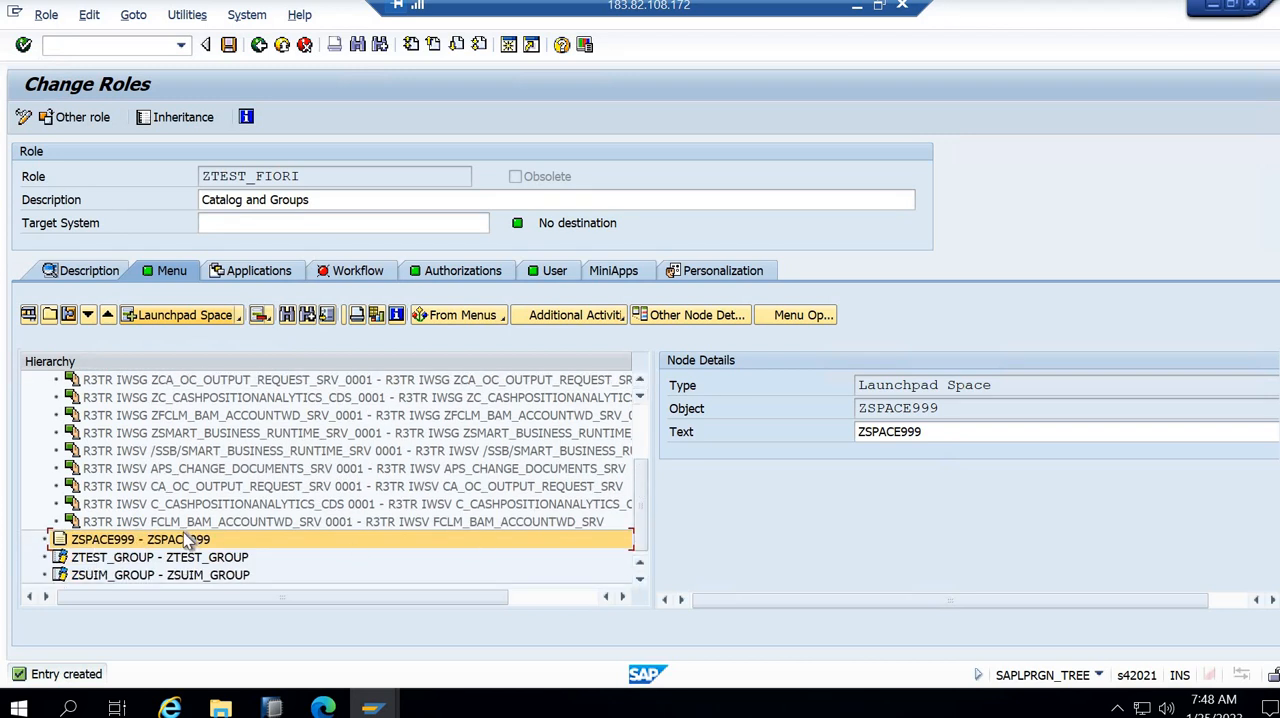
click(230, 47)
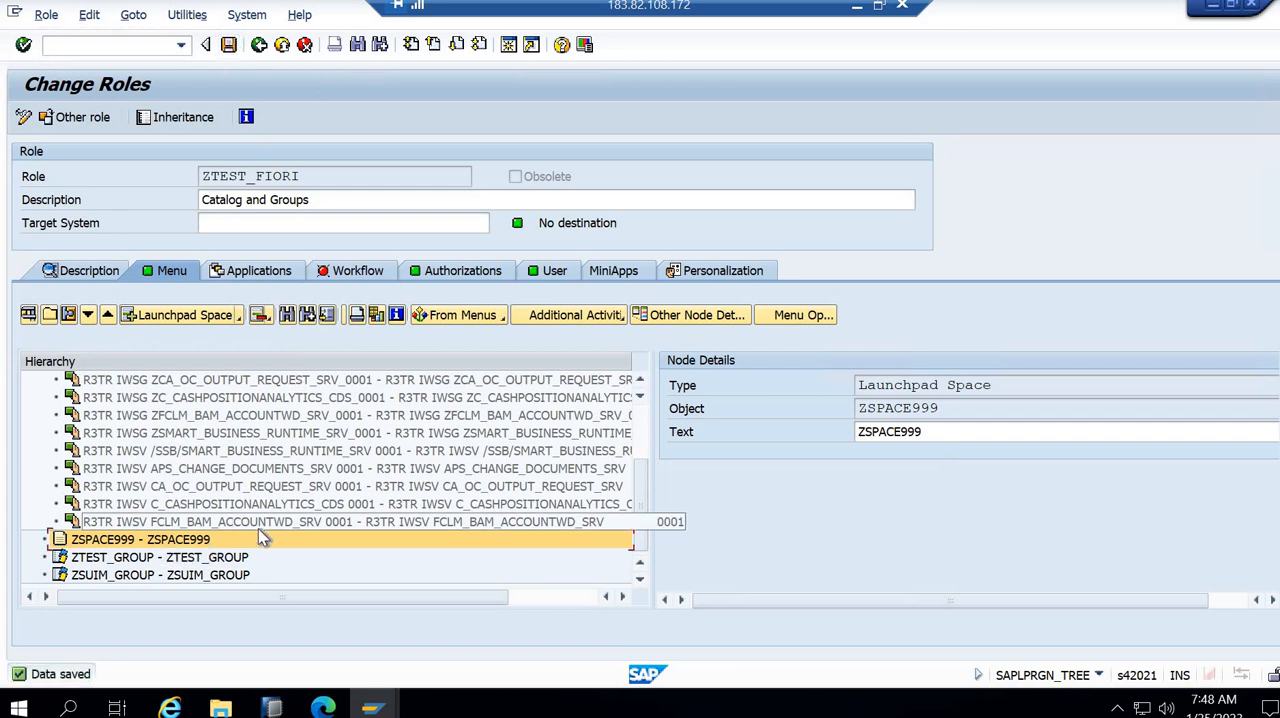
- Return to the browser, reload the details of ZSPACE999 and compare its role assignment with the role in SAP GUI
key(alt+Tab)
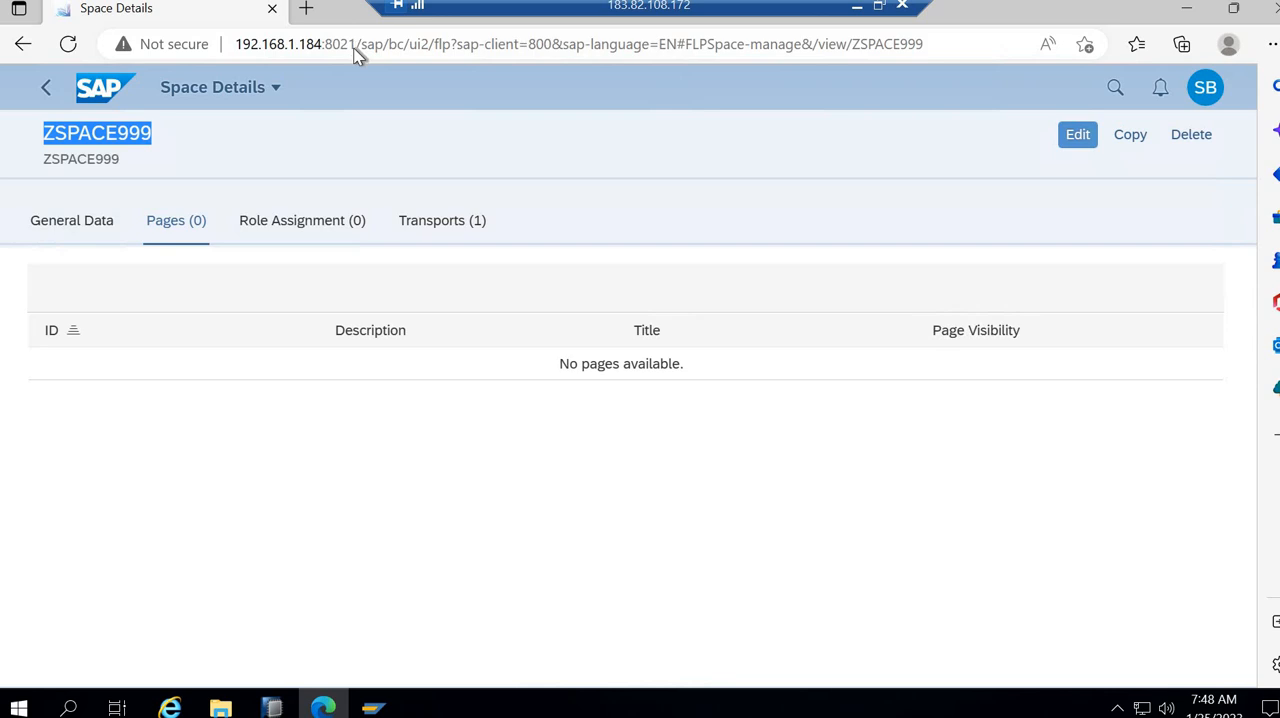
click(358, 55)
key(Return)
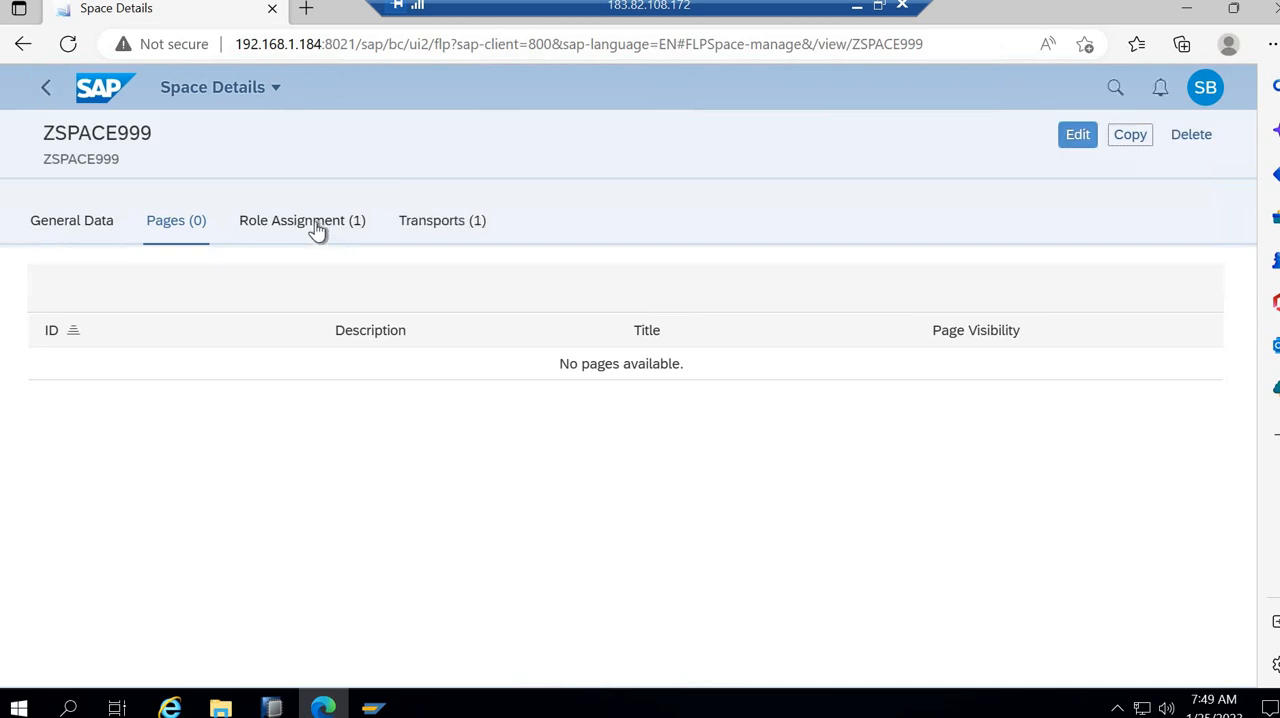
click(316, 224)
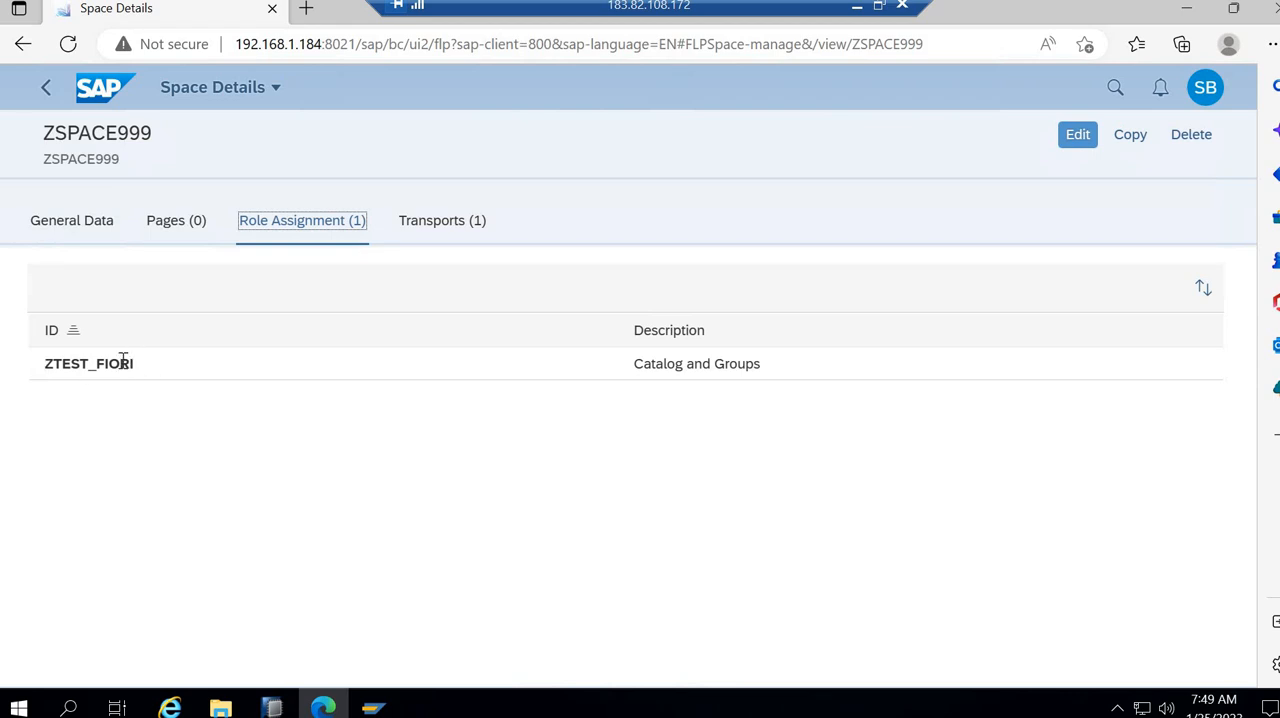
key(alt+Tab)
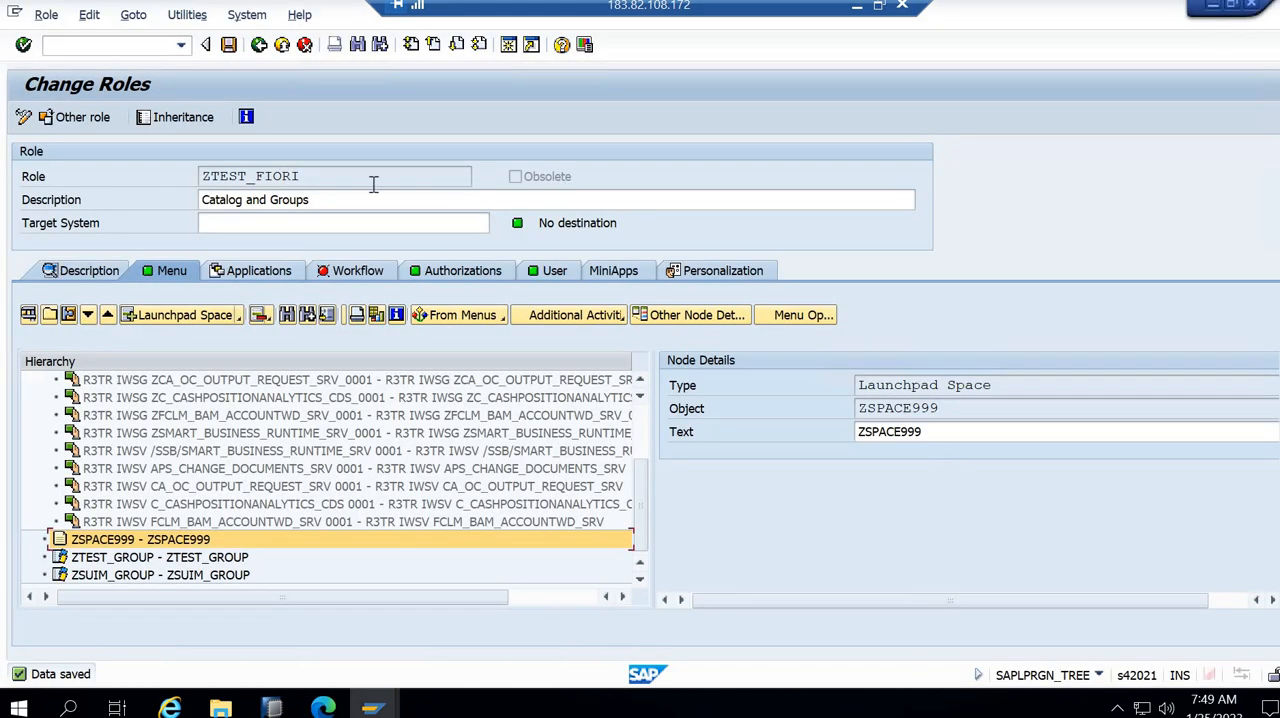
key(alt+Tab)
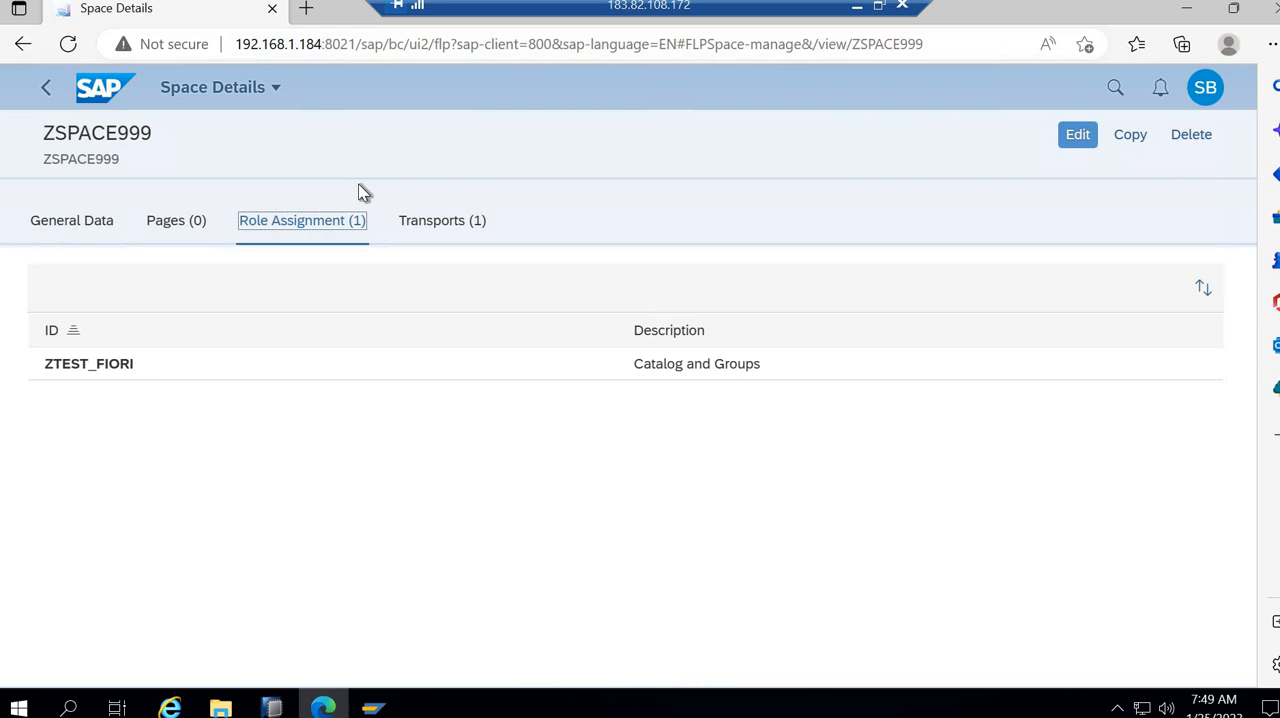
- Put the Pages assignment of space ZSPACE999 into edit mode and sort the available pages by ID in descending order
click(169, 229)
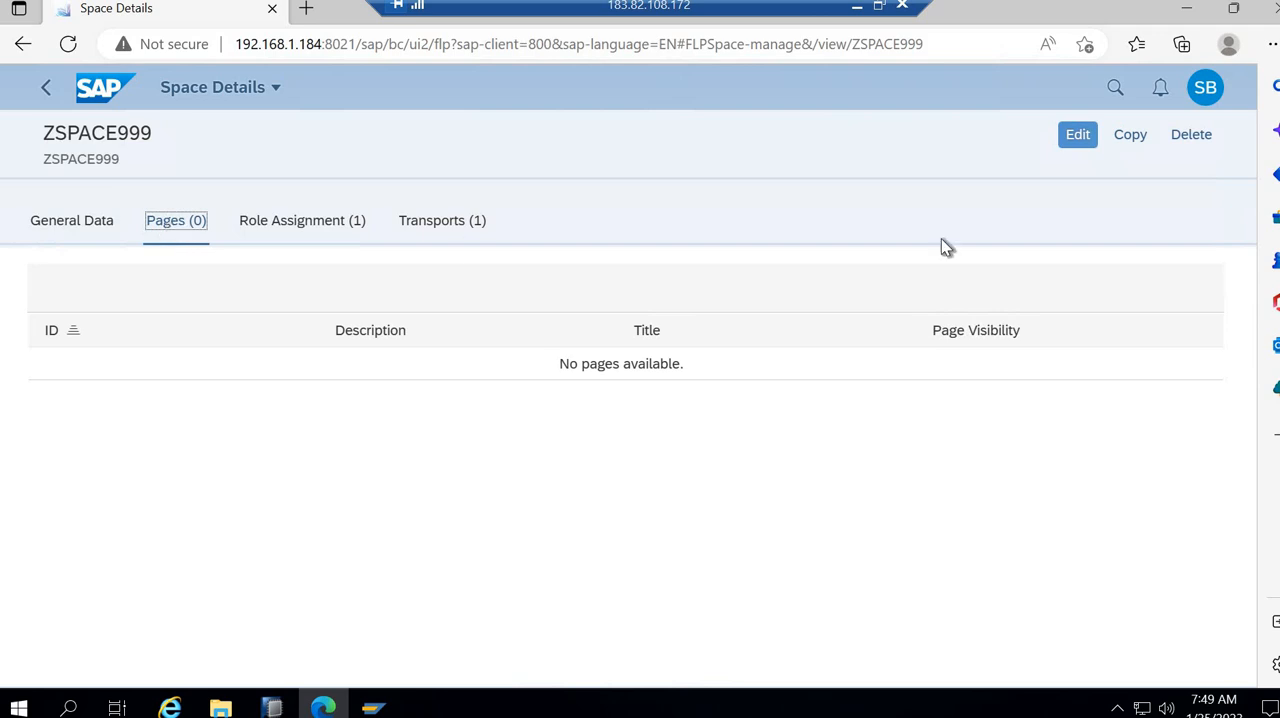
click(1078, 136)
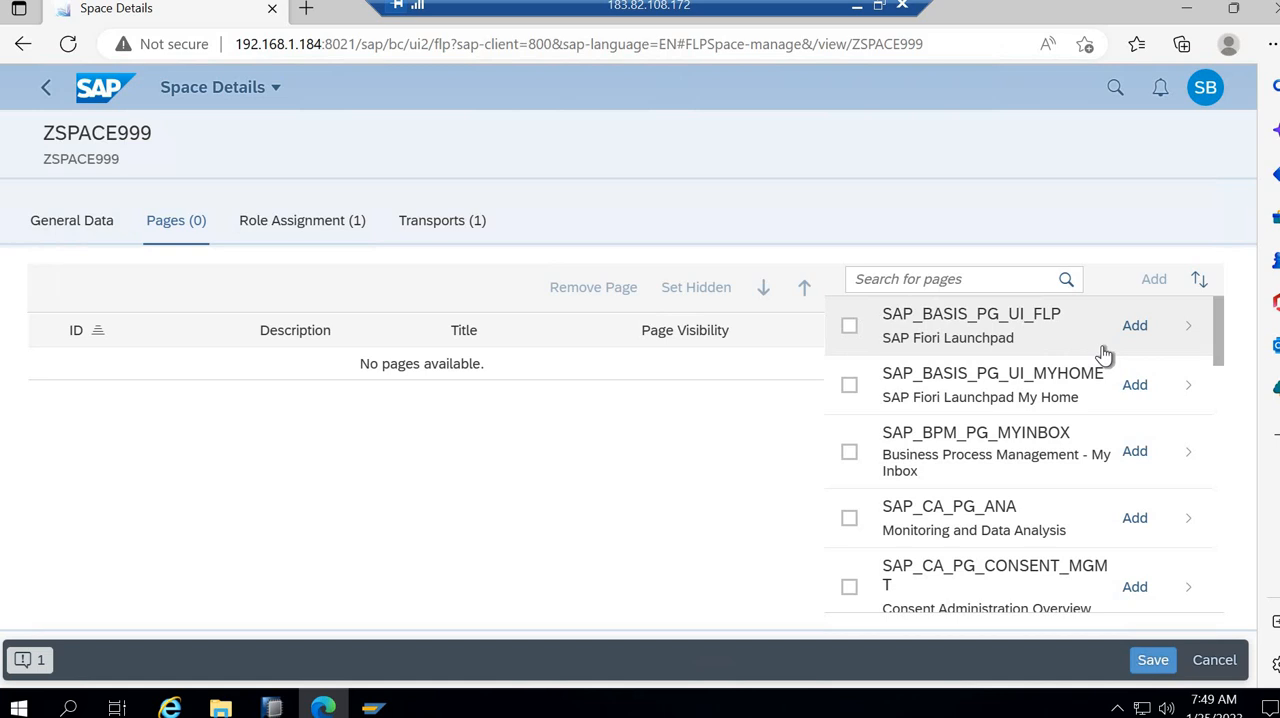
scroll(1104, 355, down, 5)
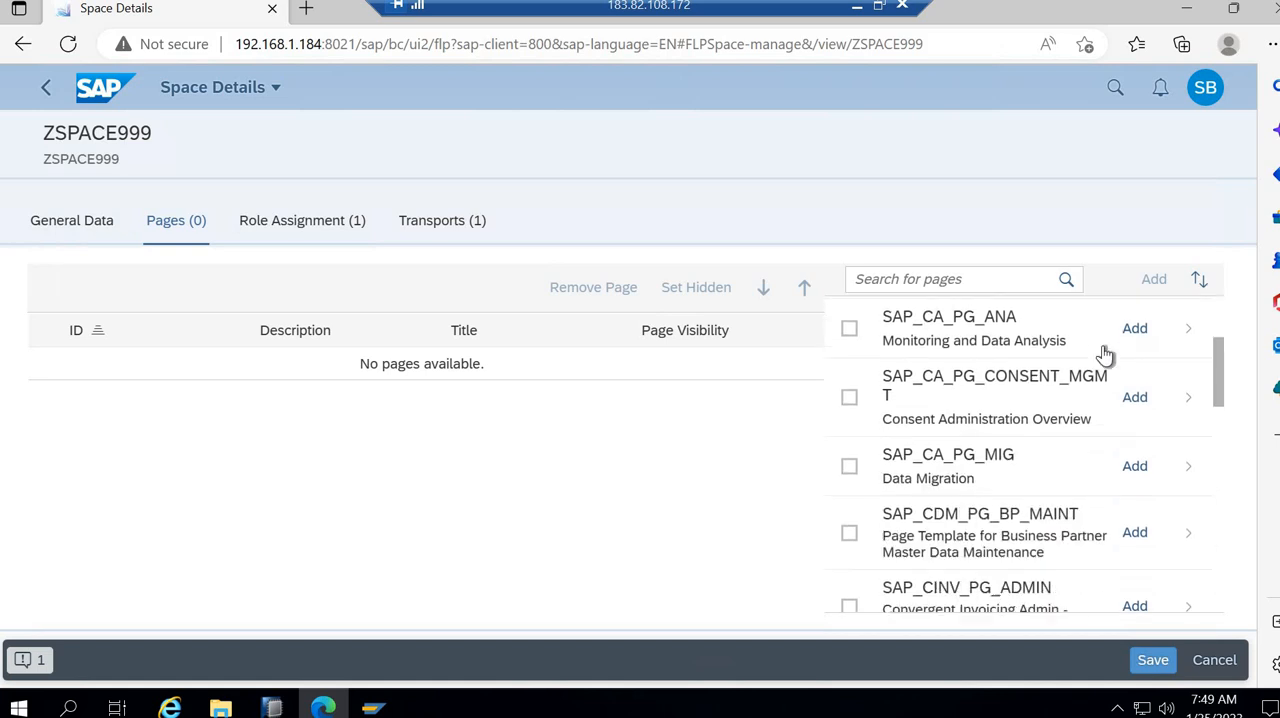
click(1201, 280)
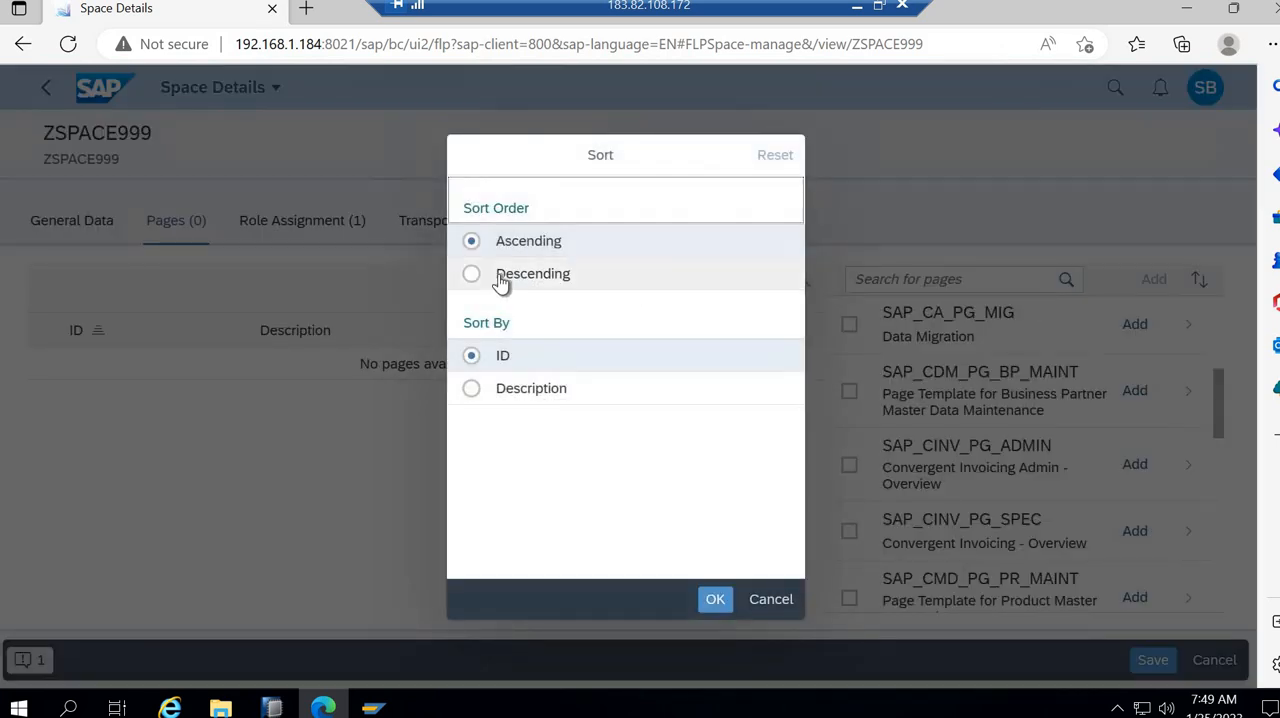
click(714, 599)
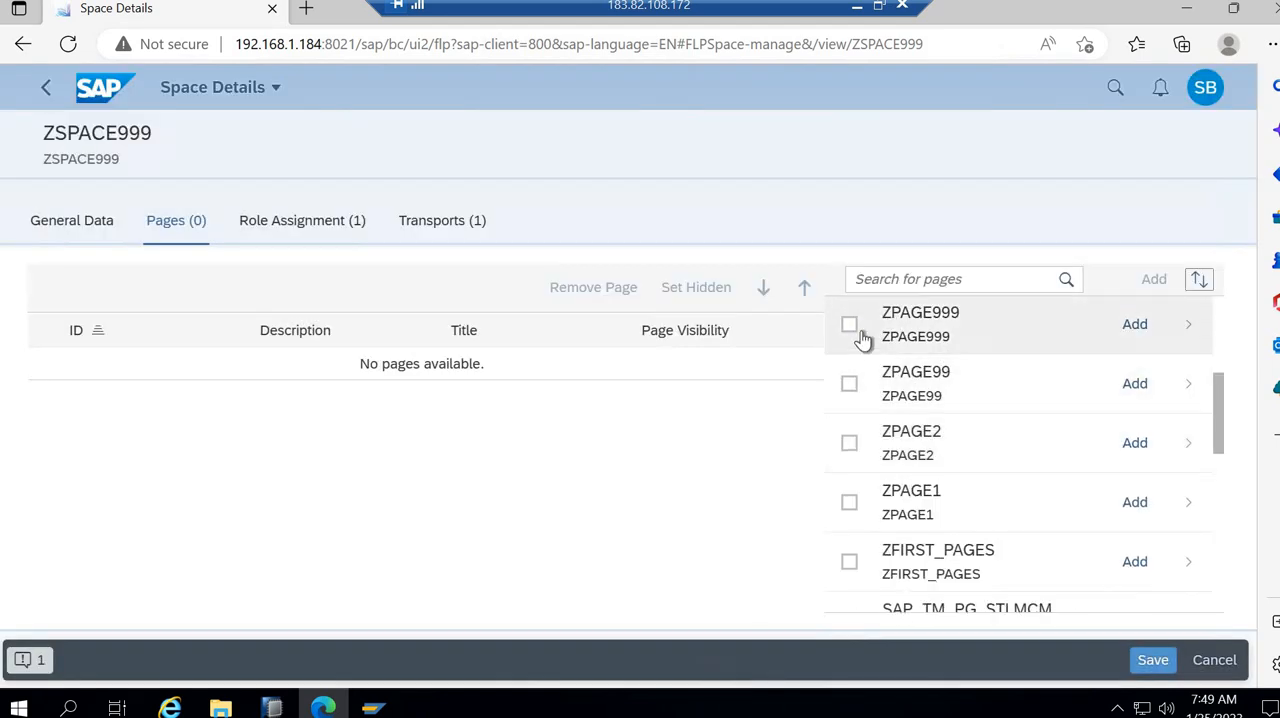
- Assign page ZPAGE999 to space ZSPACE999 and save the space, staying on the space when asked about leaving
click(850, 328)
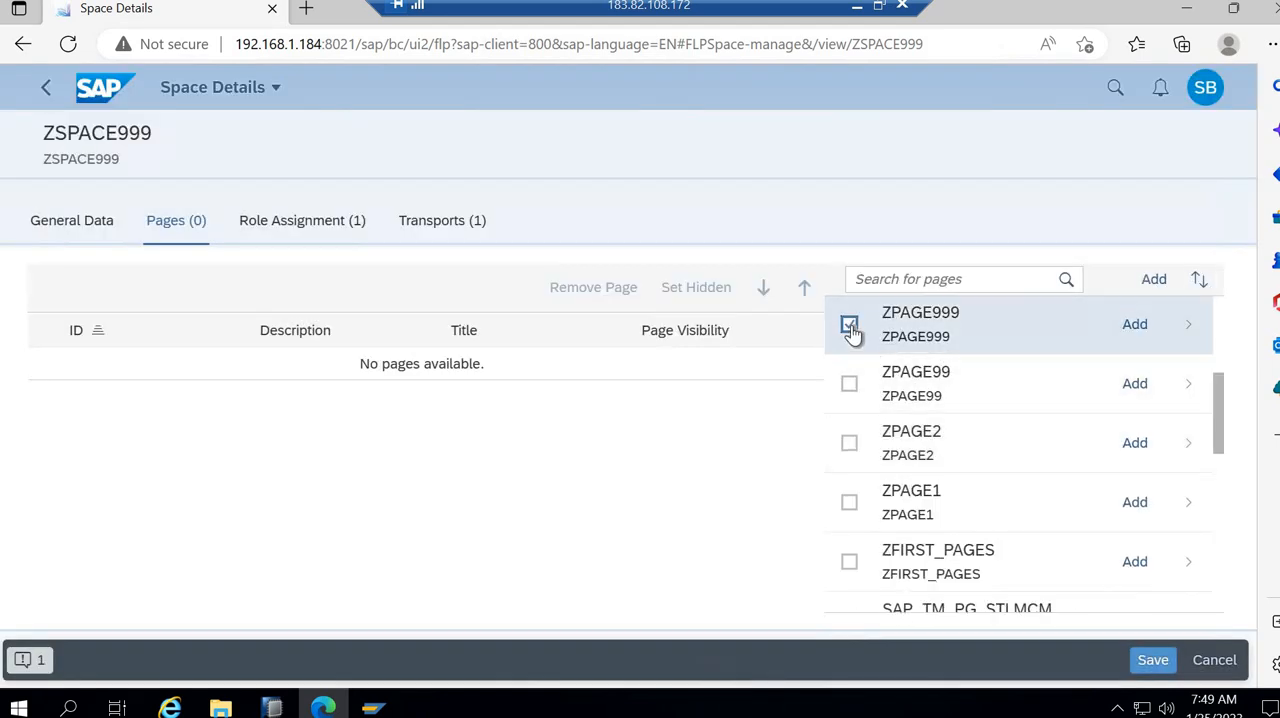
click(1135, 326)
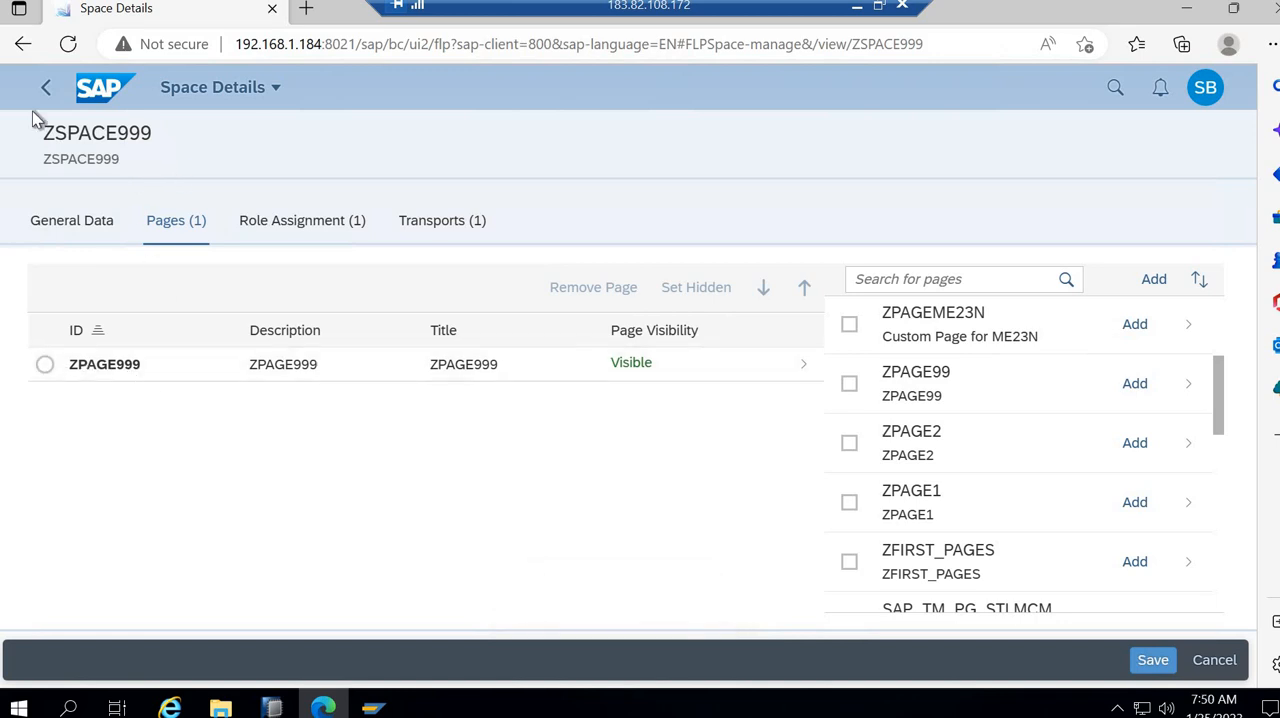
click(78, 375)
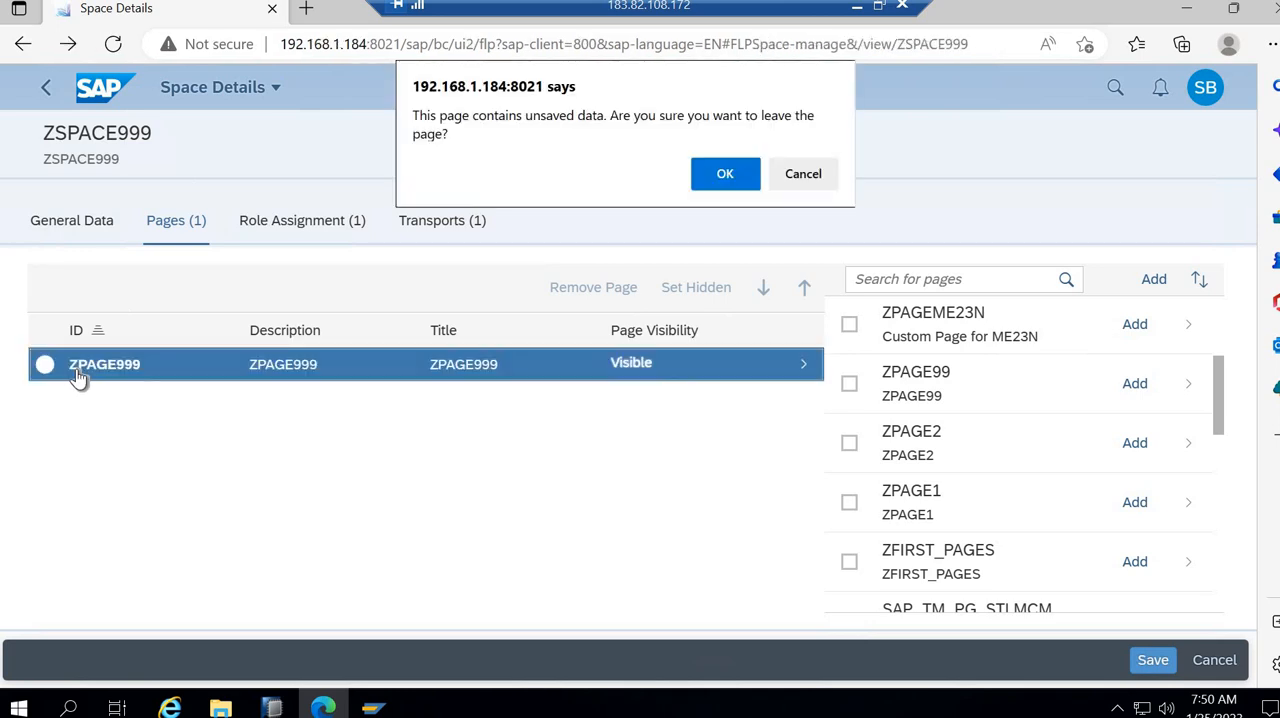
click(800, 172)
click(1152, 659)
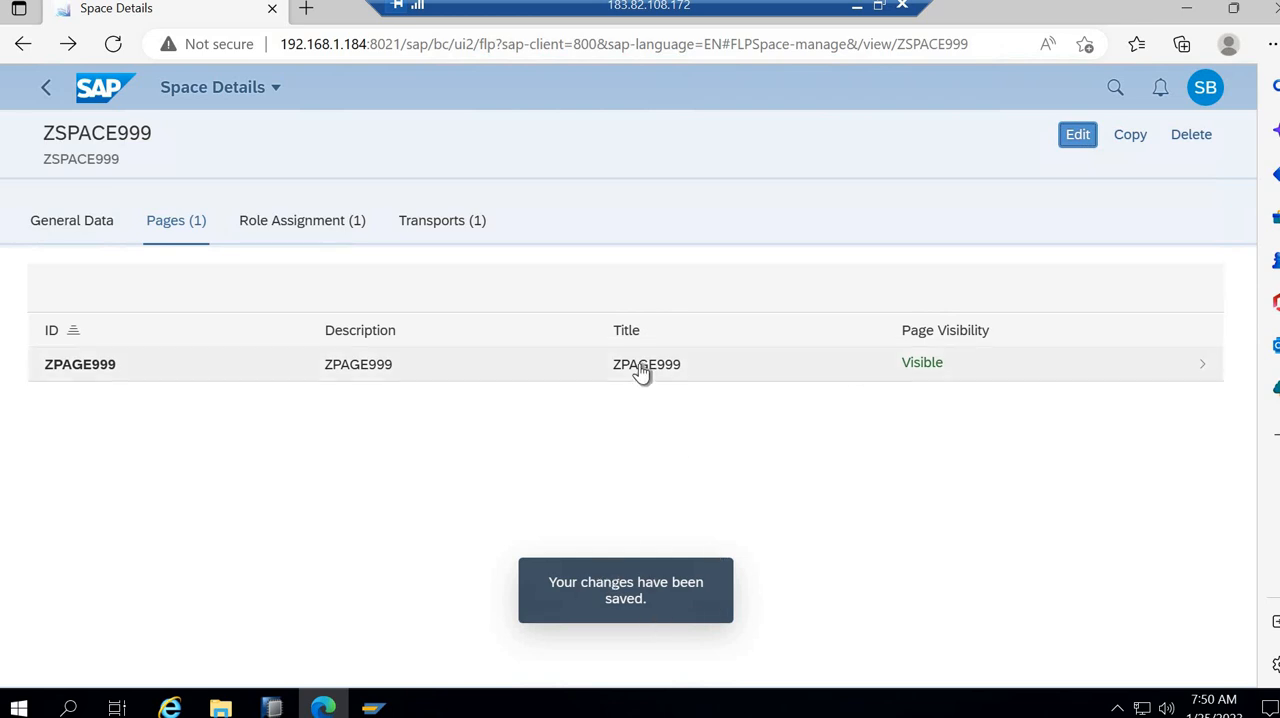
- Open page ZPAGE999 from the space for editing and compare its role-derived catalogs with the ZTEST_FIORI role menu in SAP GUI
click(692, 360)
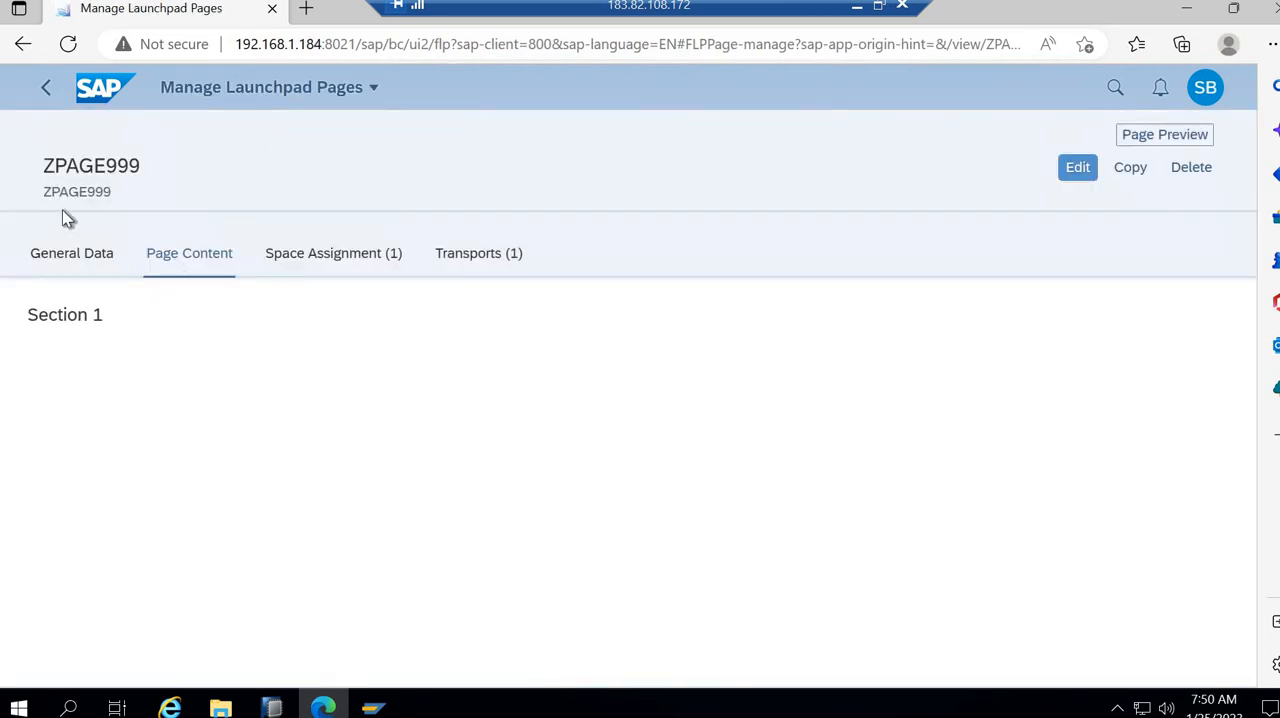
click(1076, 172)
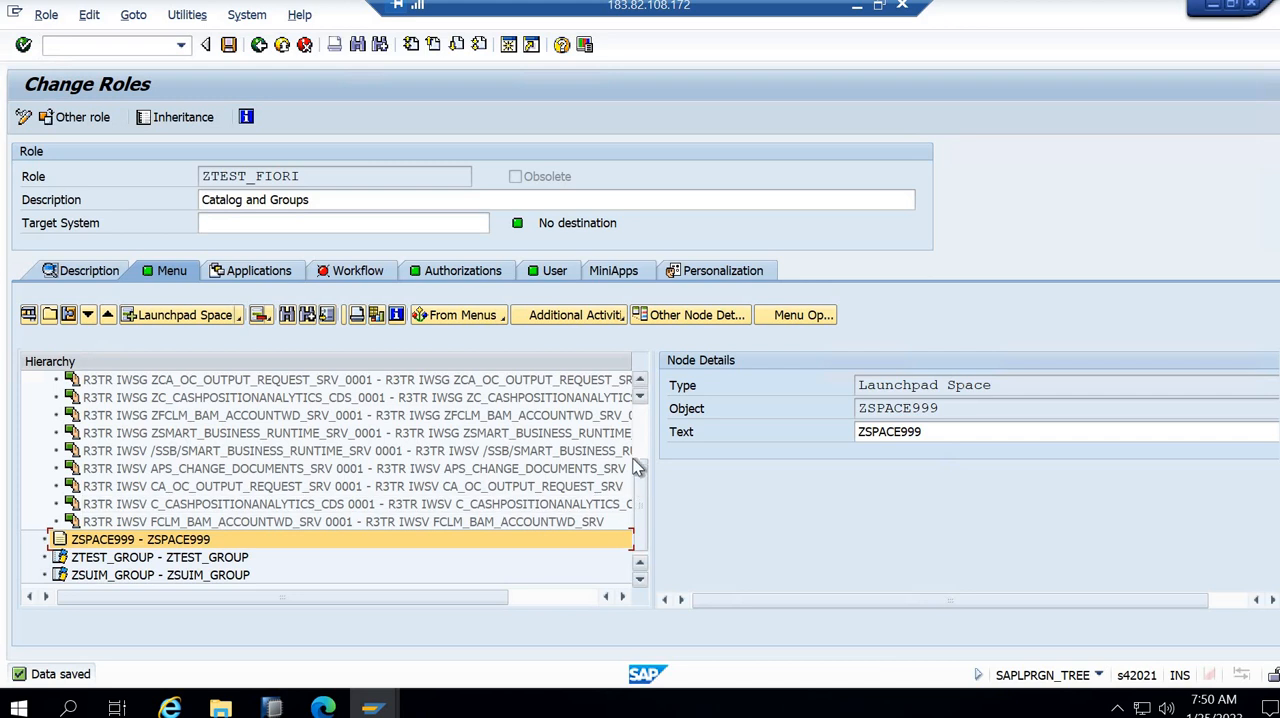
scroll(638, 468, up, 2)
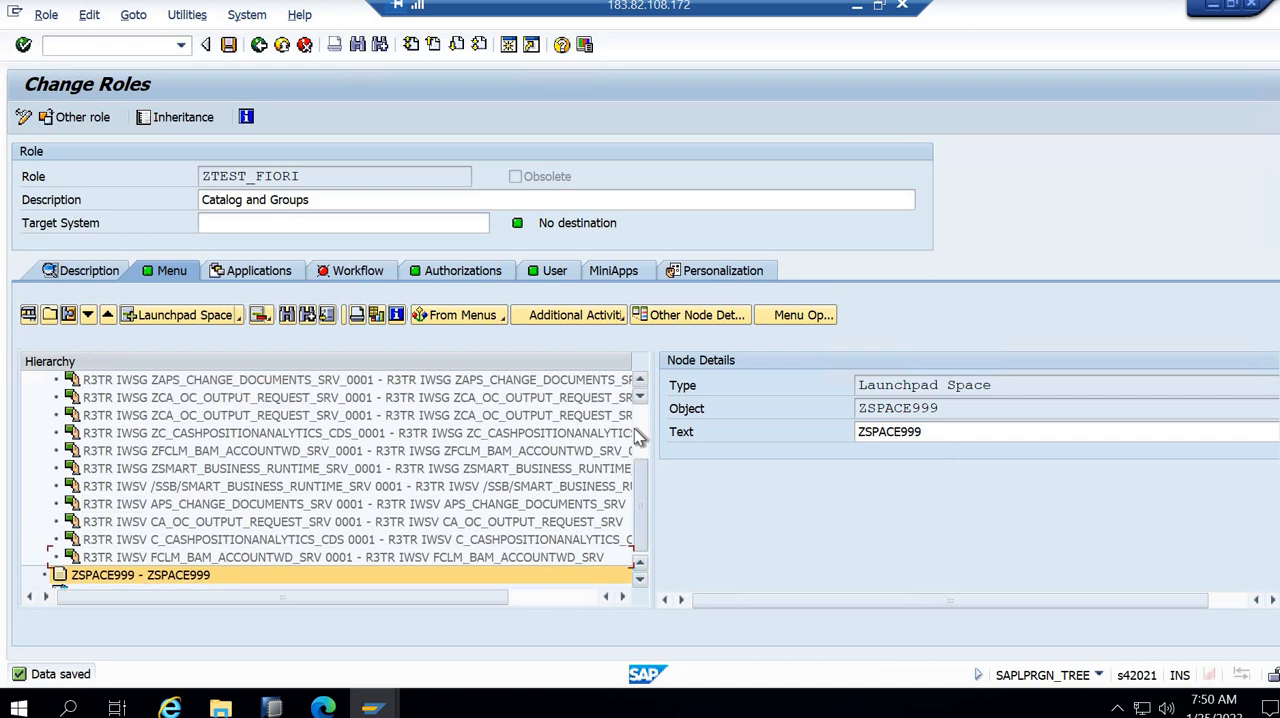
click(44, 434)
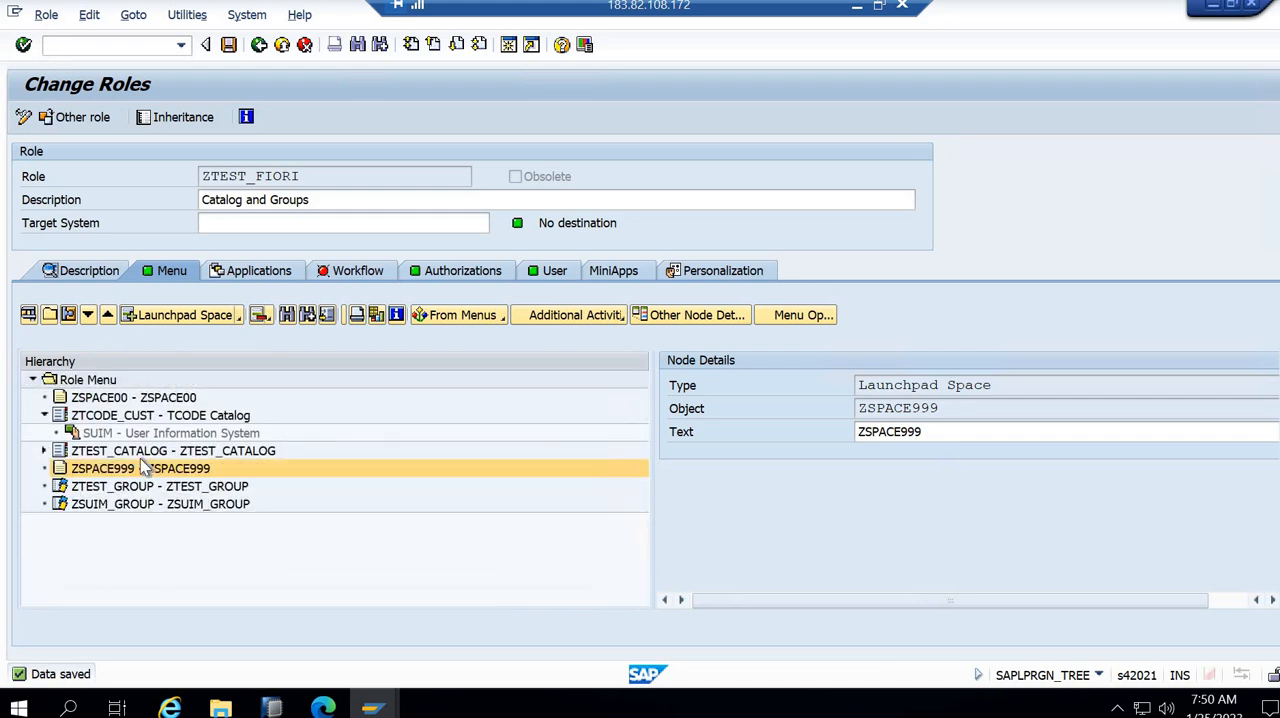
click(119, 419)
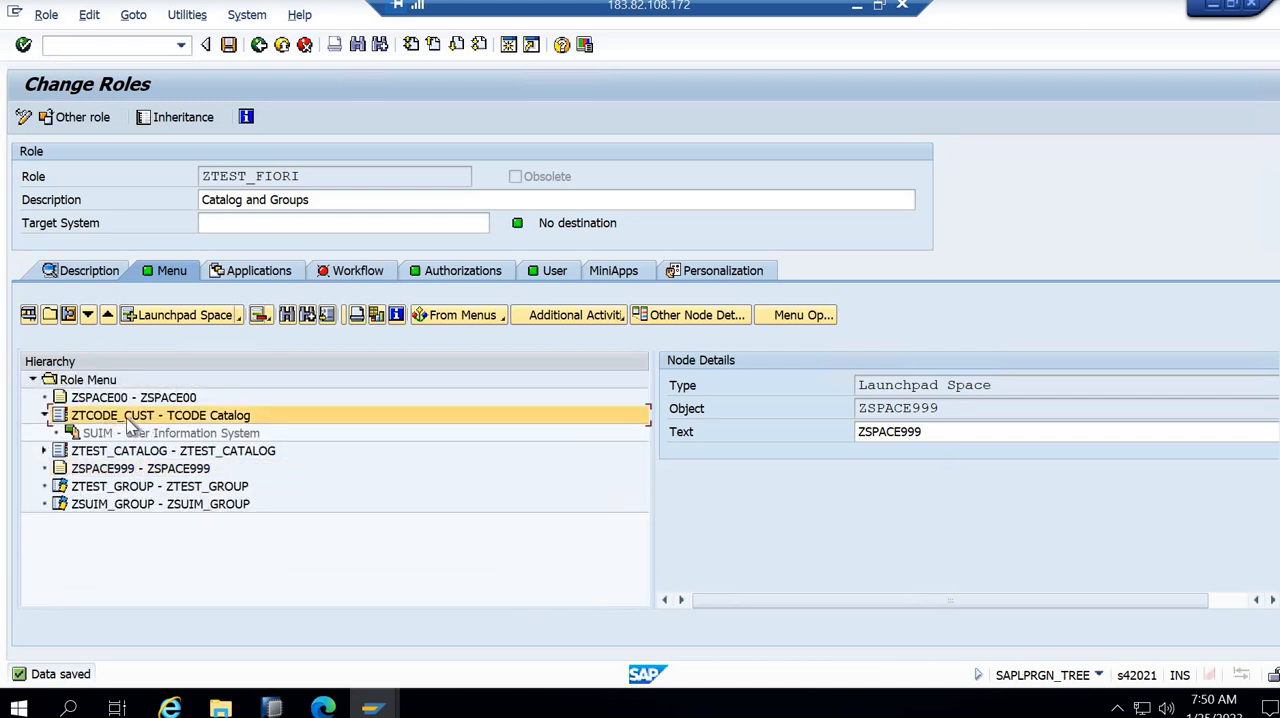
double_click(209, 415)
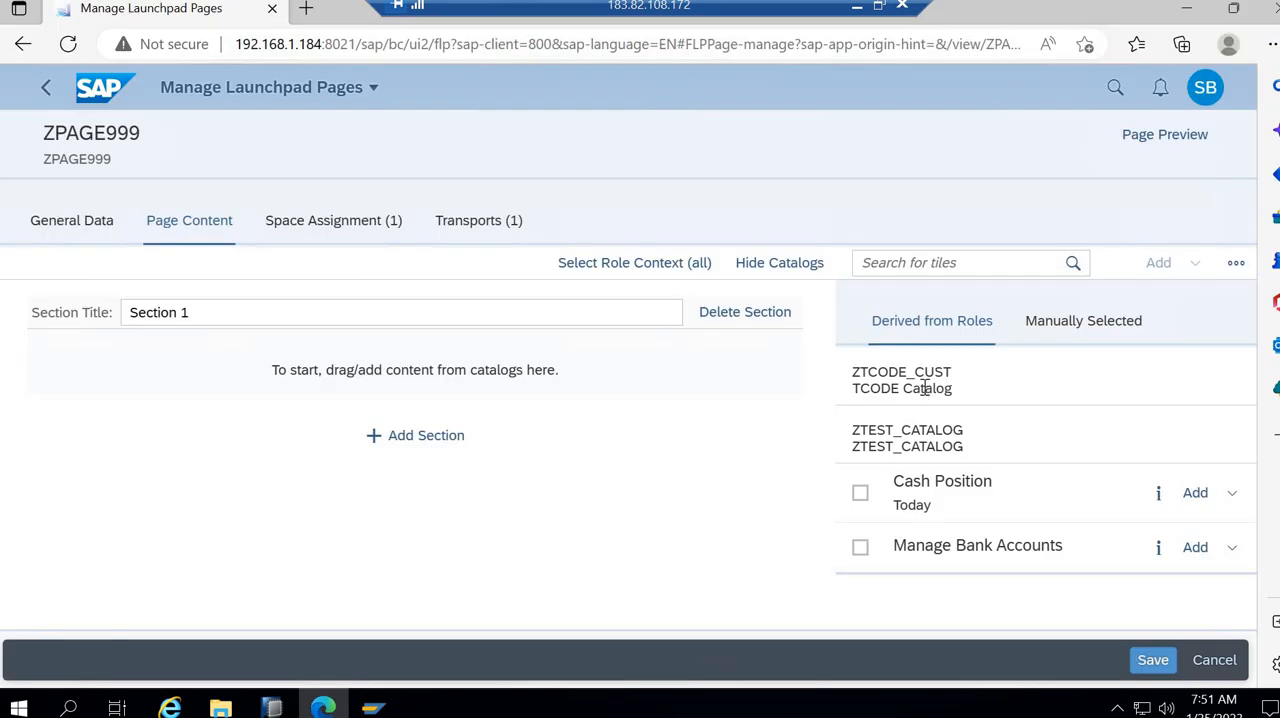
click(925, 388)
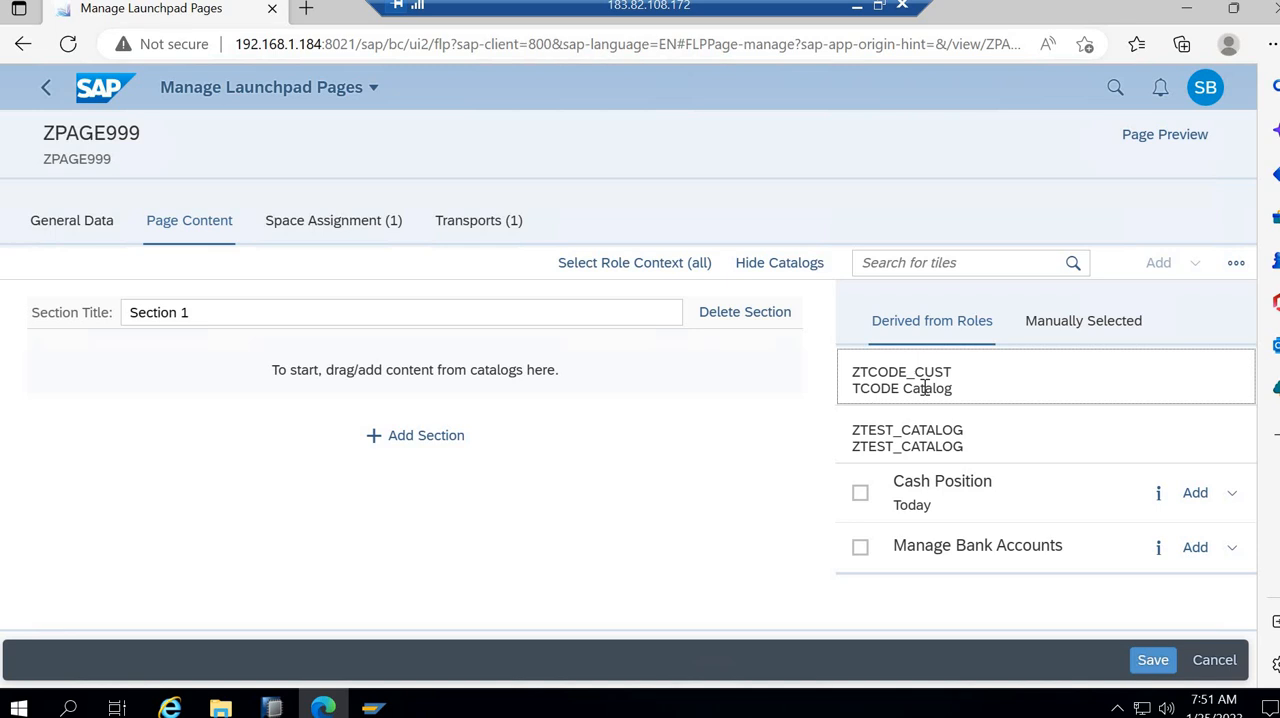
key(alt+Tab)
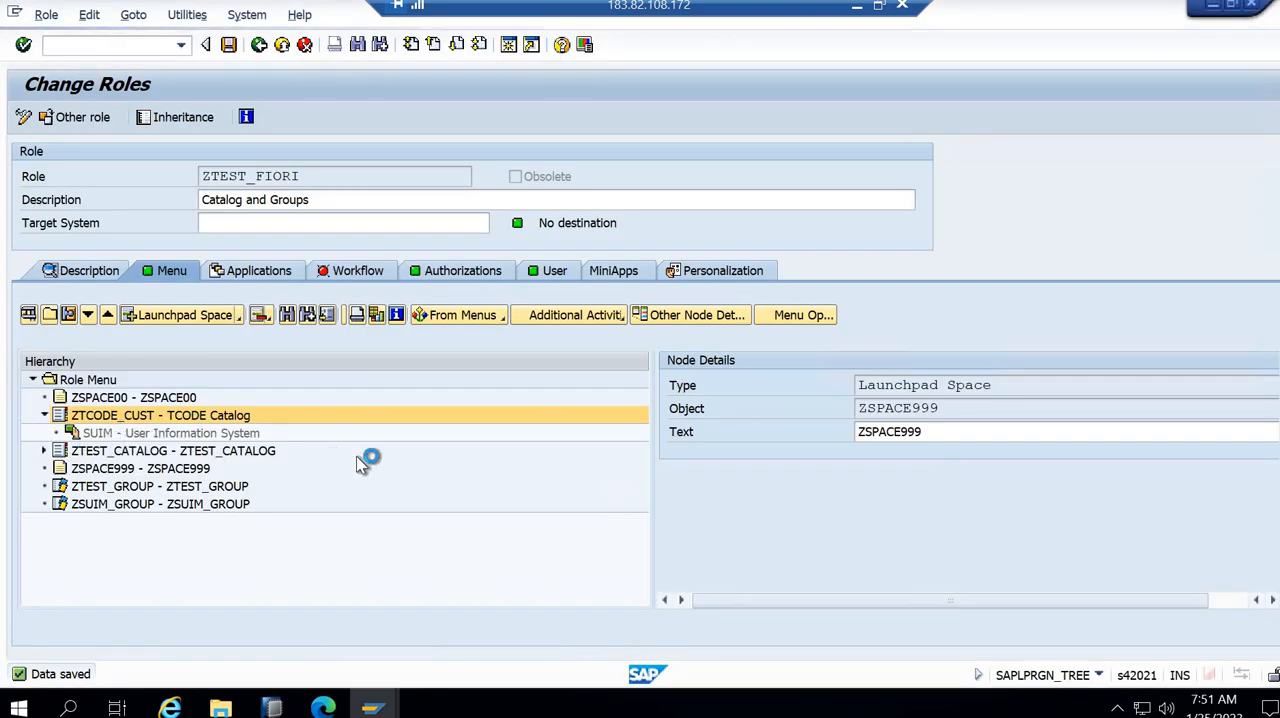
key(alt+Tab)
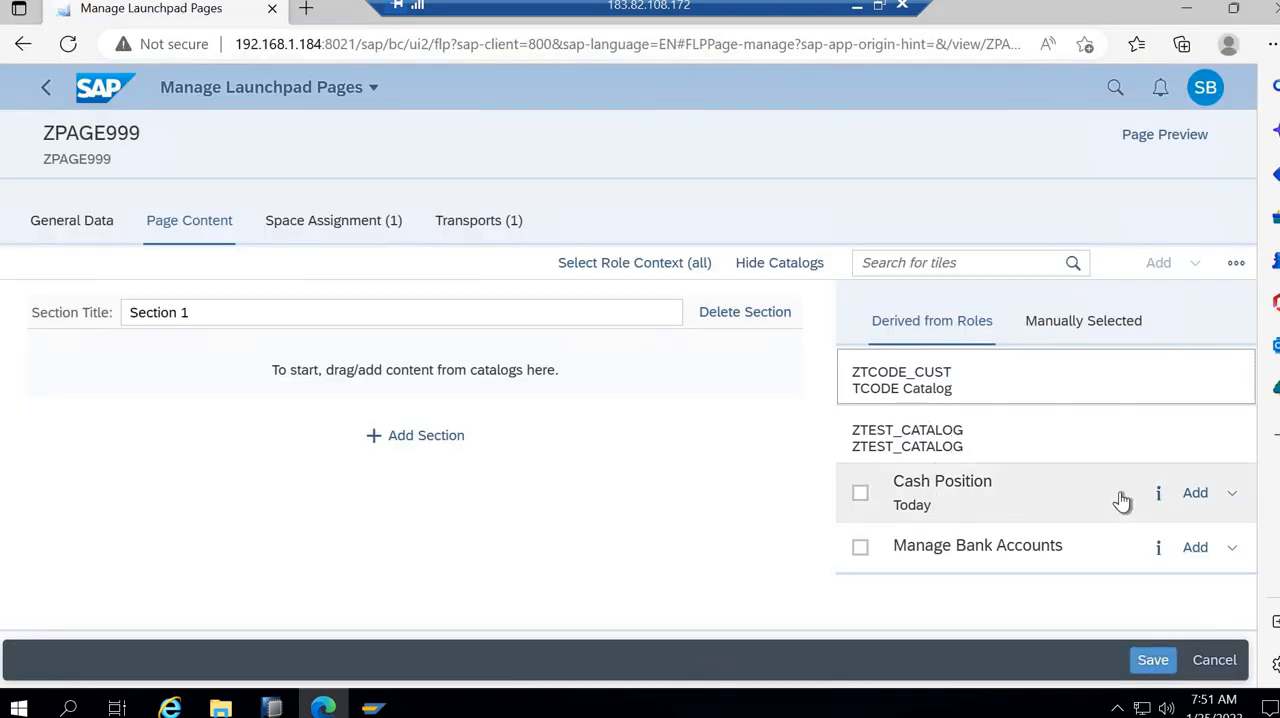
- Add the Cash Position and Manage Bank Accounts tiles from ZTEST_CATALOG to Section 1 of ZPAGE999 and save the page
click(860, 494)
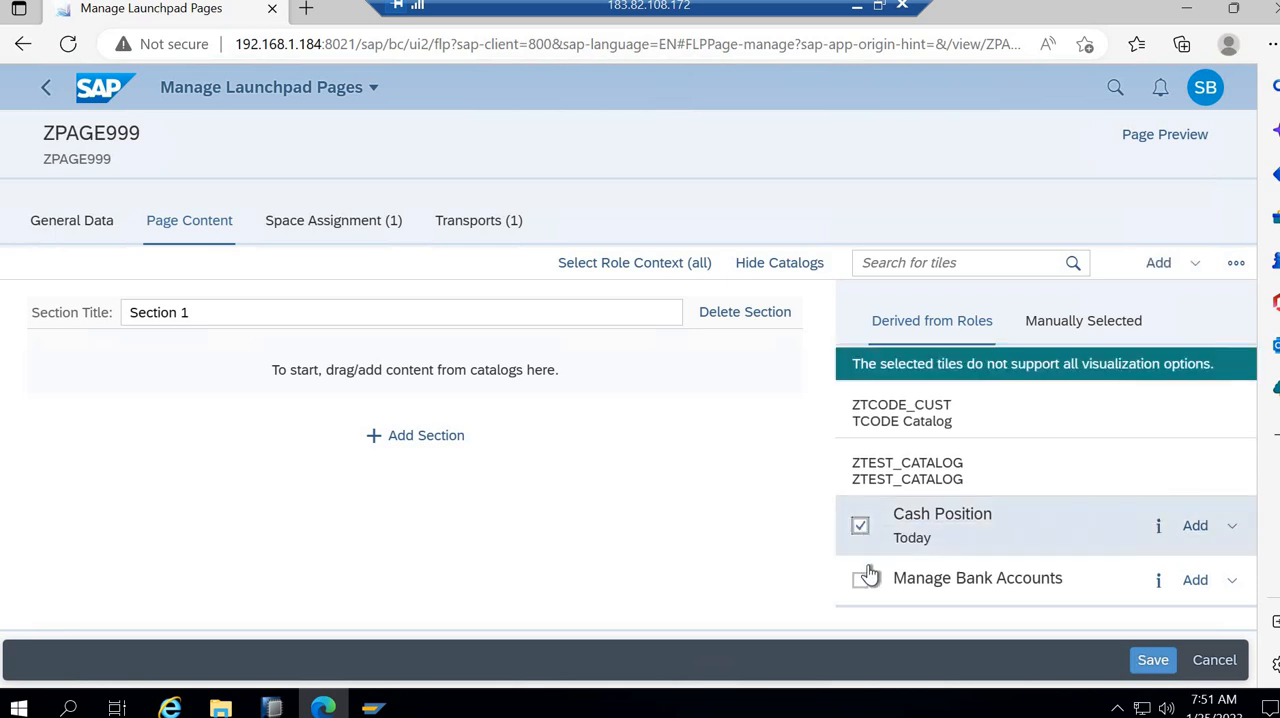
click(862, 582)
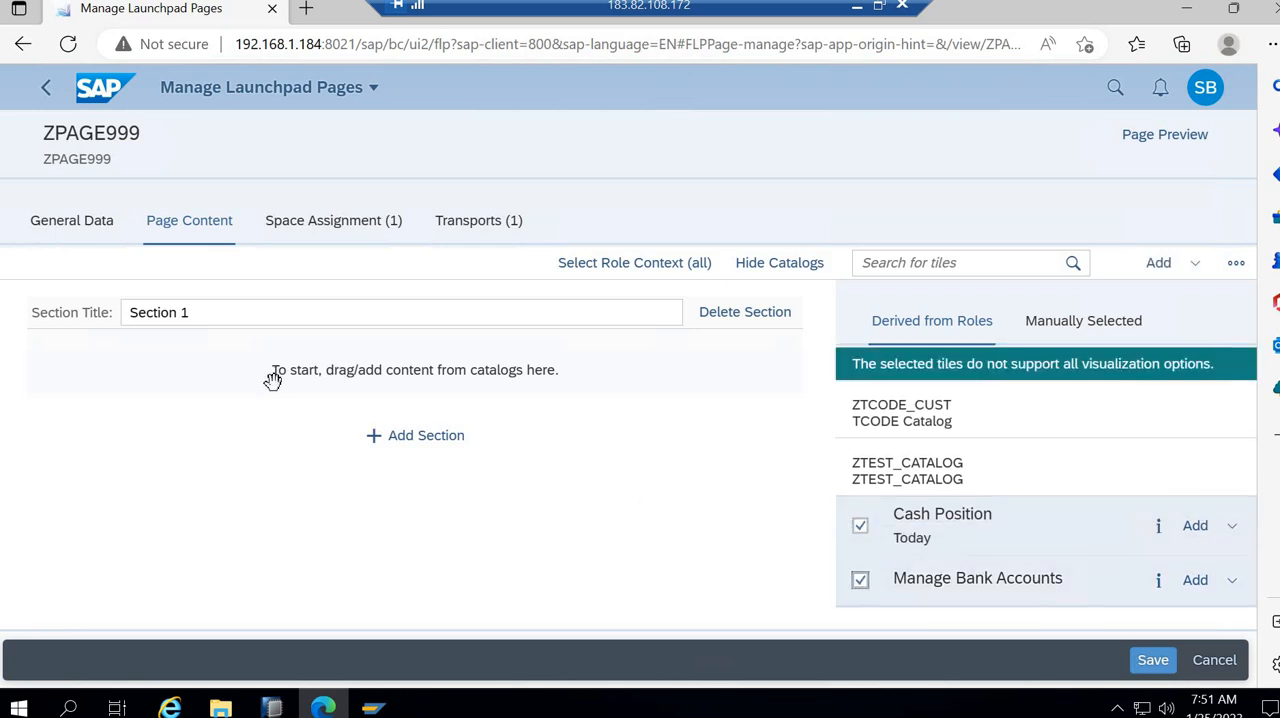
click(1194, 528)
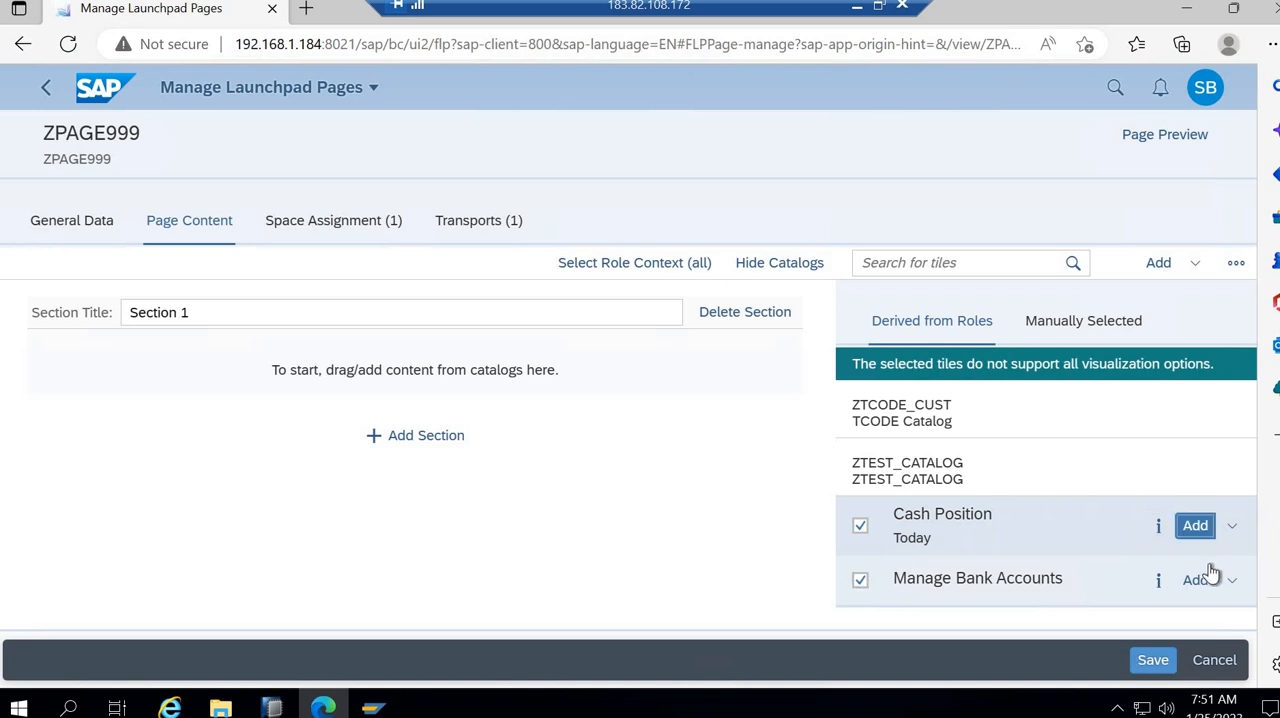
click(1195, 582)
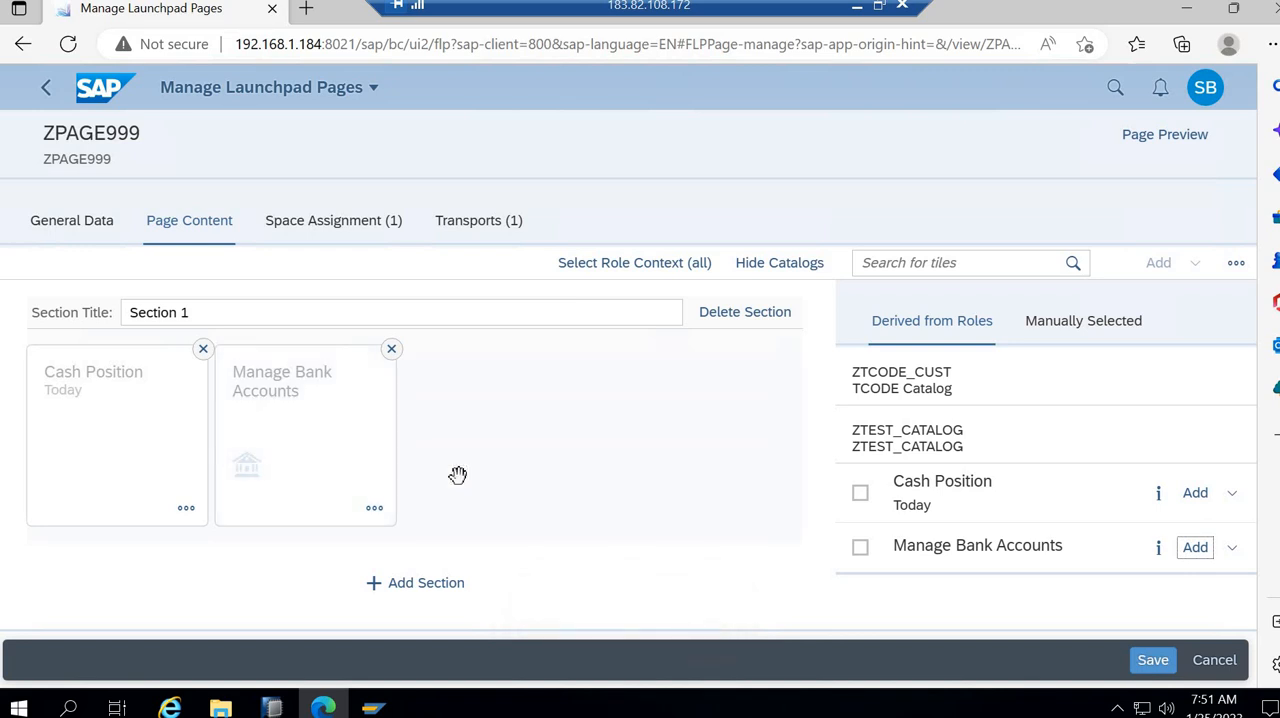
click(860, 494)
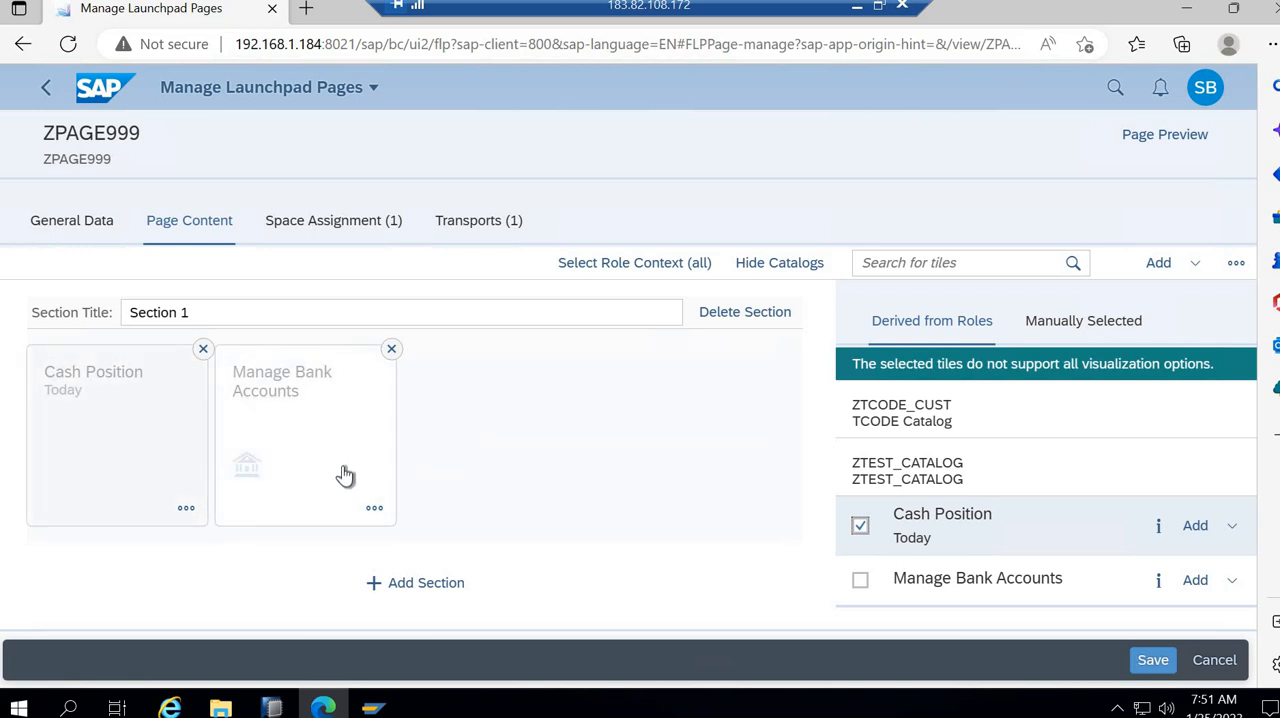
click(861, 527)
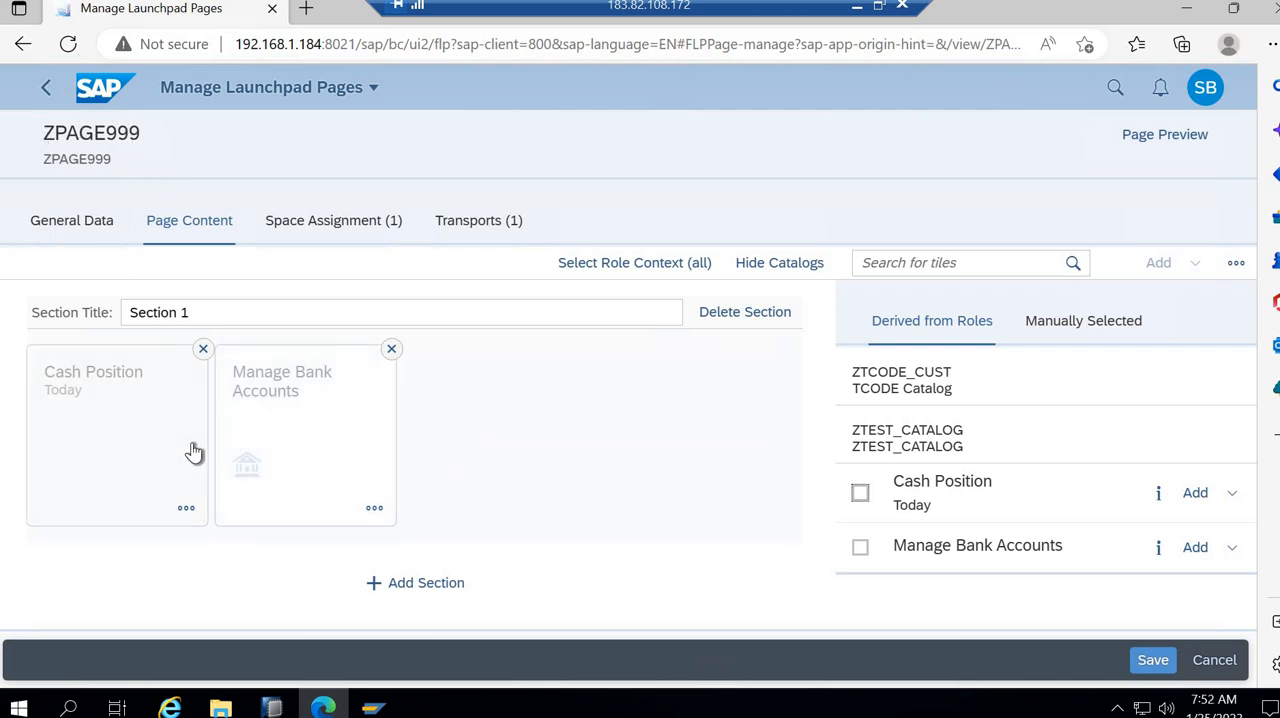
click(1155, 660)
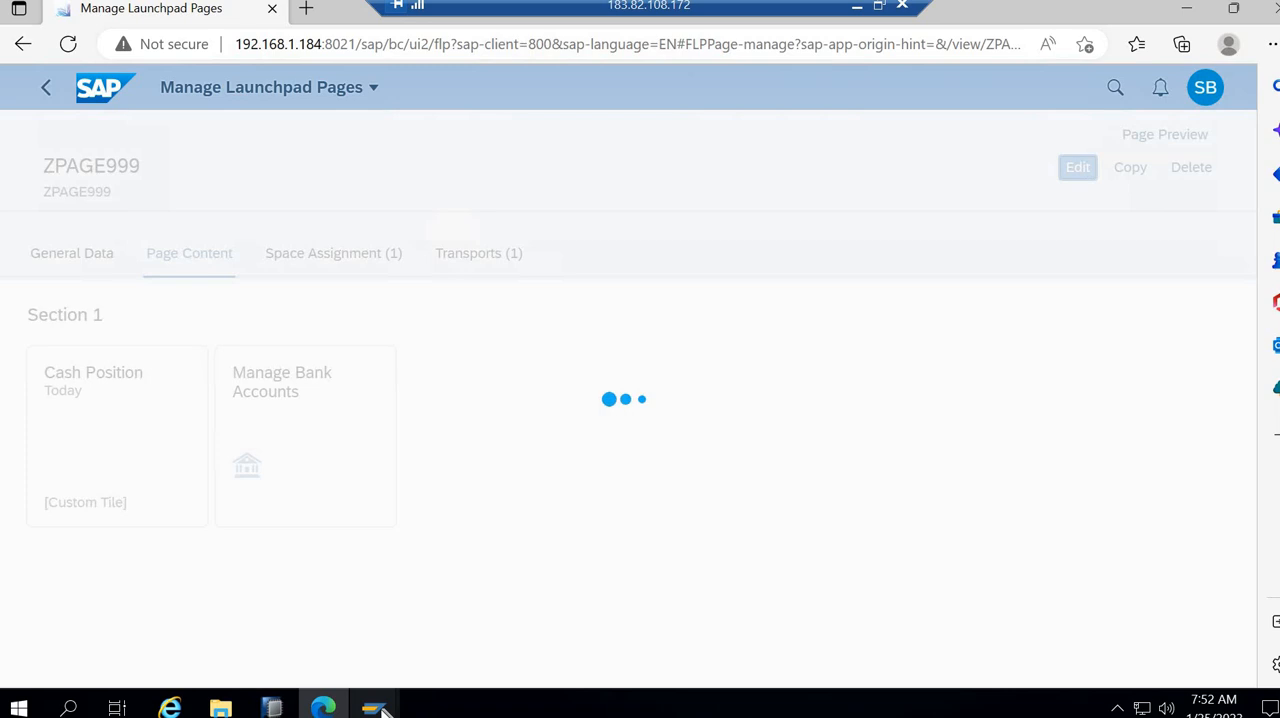
- Switch to role maintenance in SAP GUI and check which user is assigned to role ZTEST_FIORI
mouse_move(383, 708)
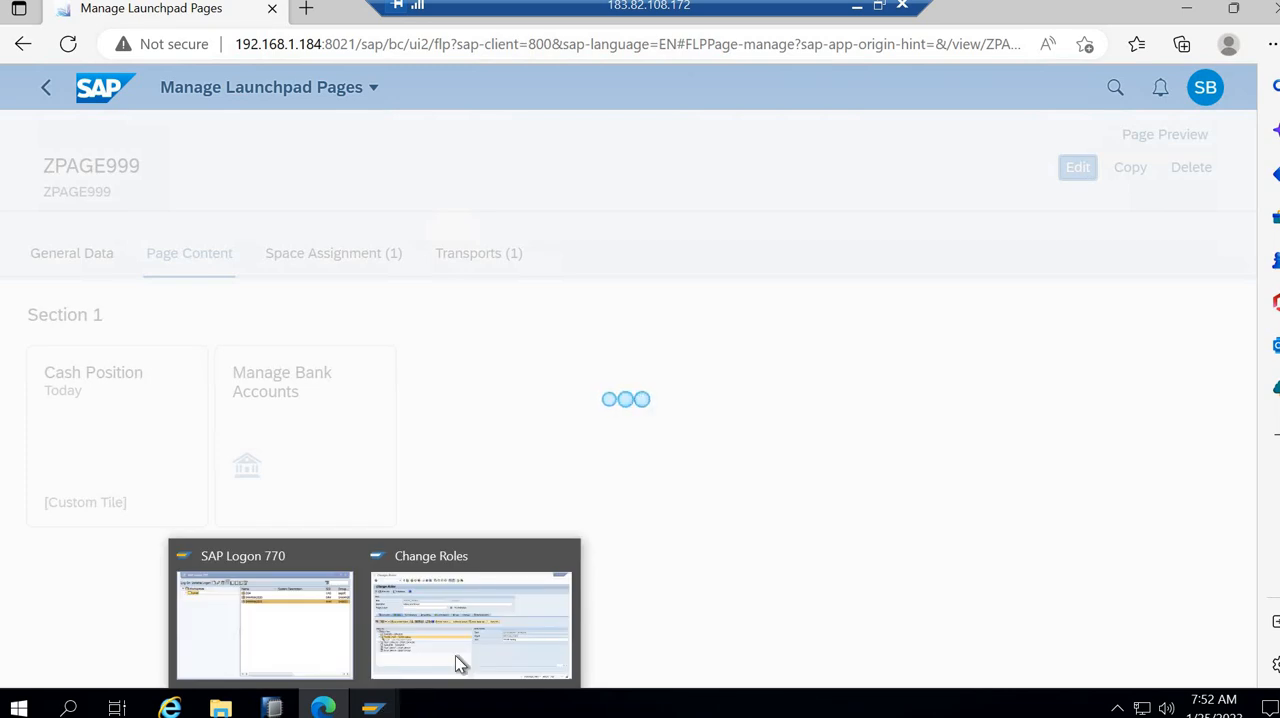
mouse_move(455, 655)
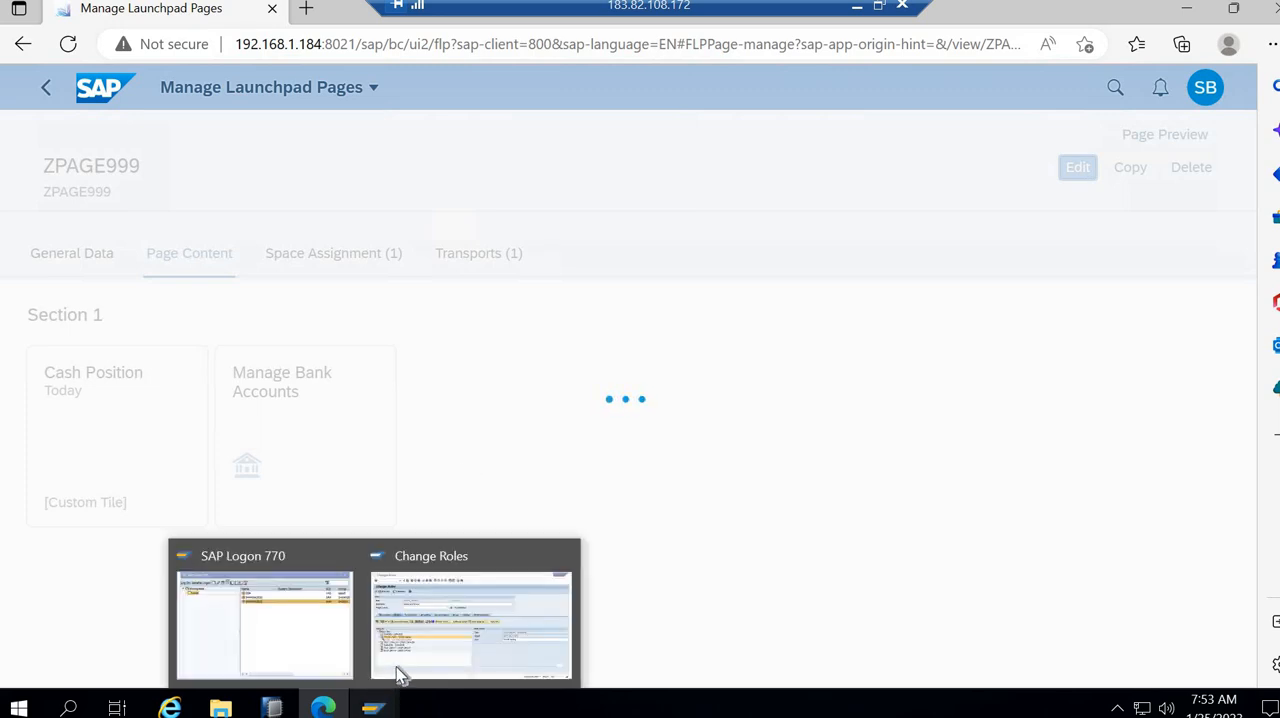
click(394, 675)
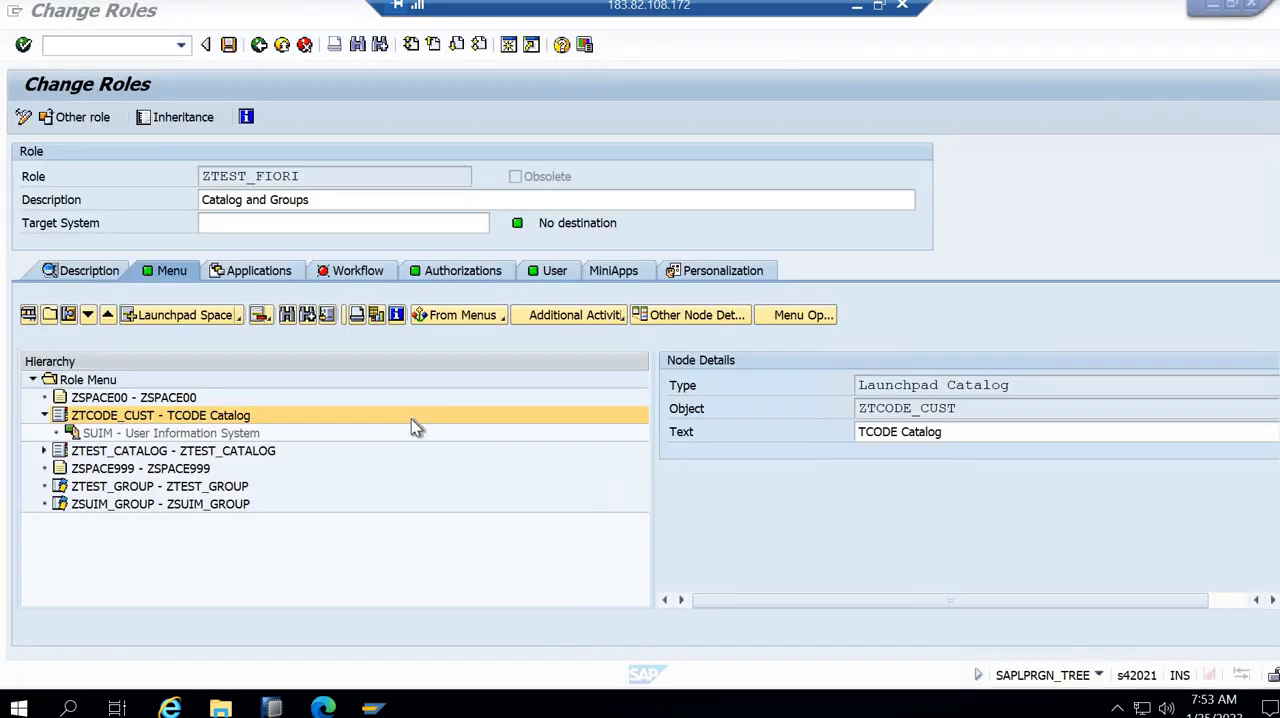
click(553, 274)
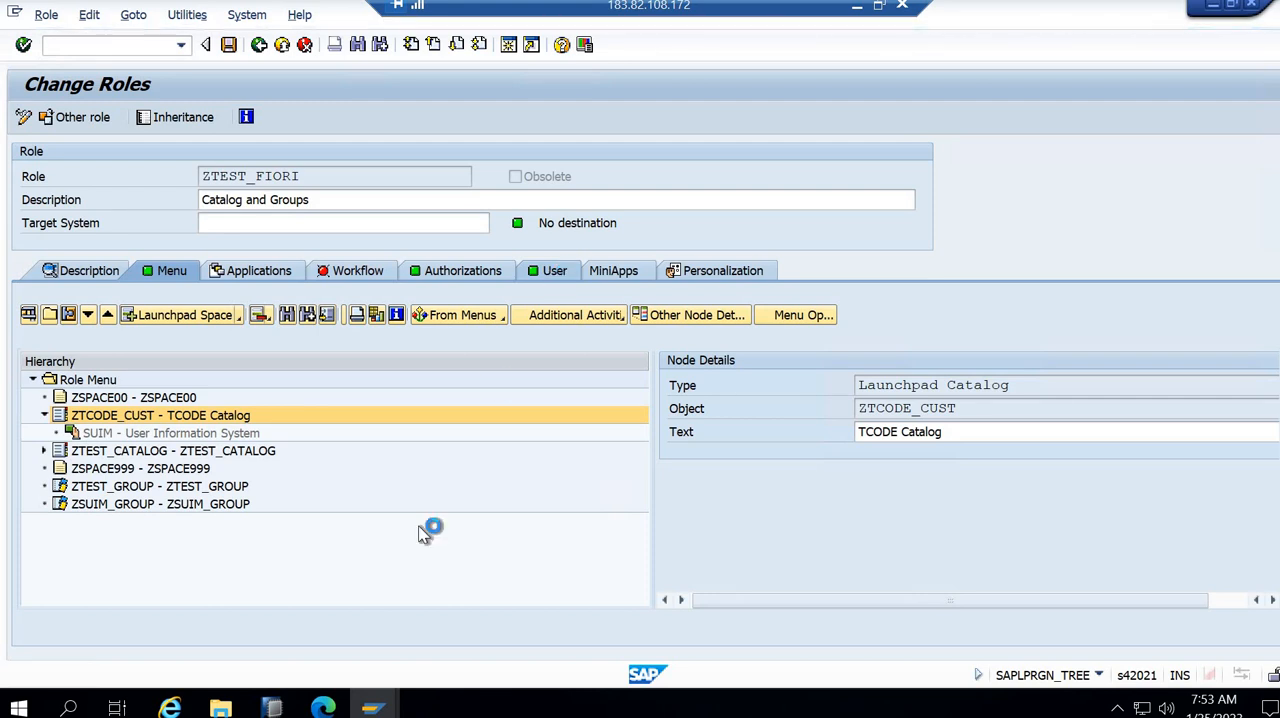
mouse_move(335, 707)
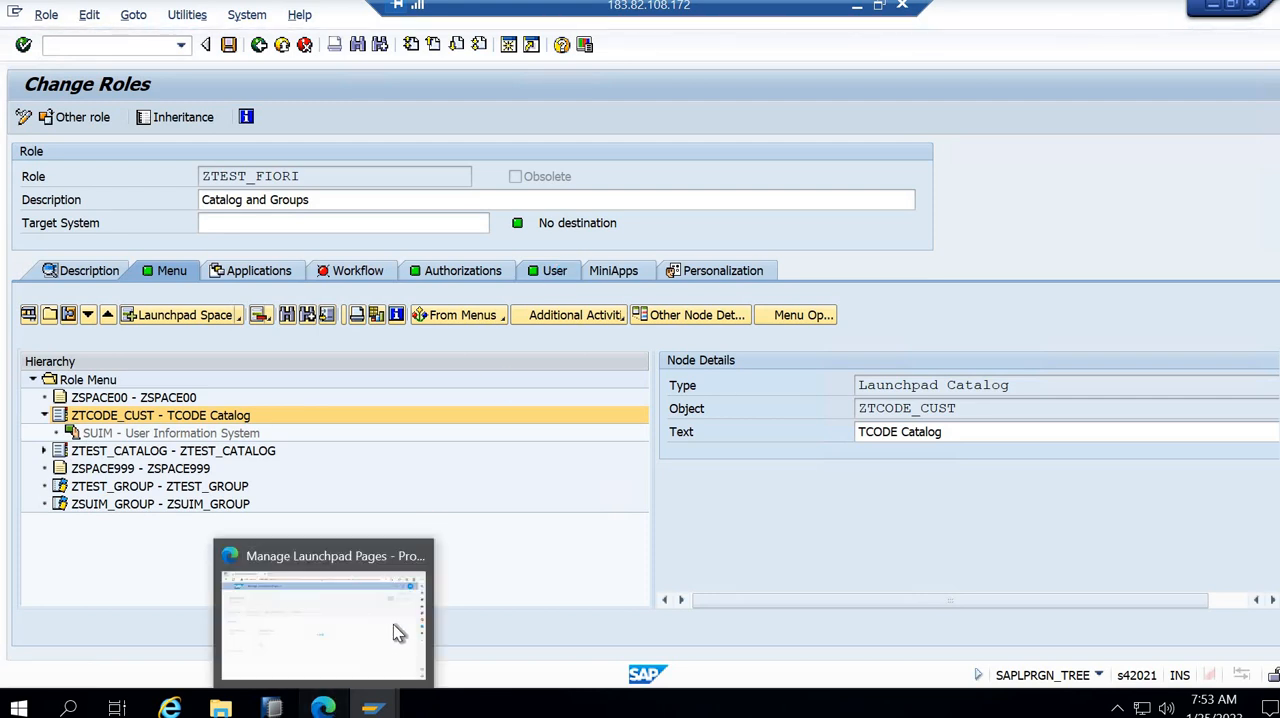
click(393, 624)
click(375, 711)
click(432, 572)
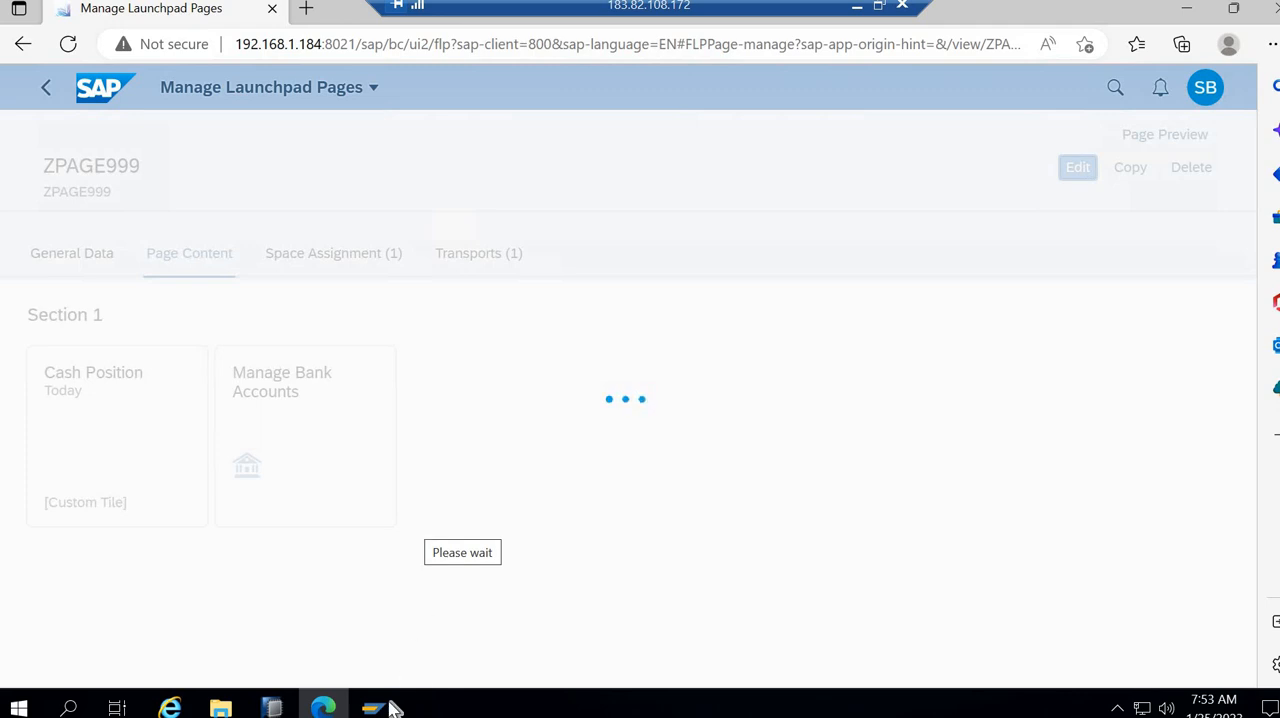
mouse_move(373, 707)
click(410, 662)
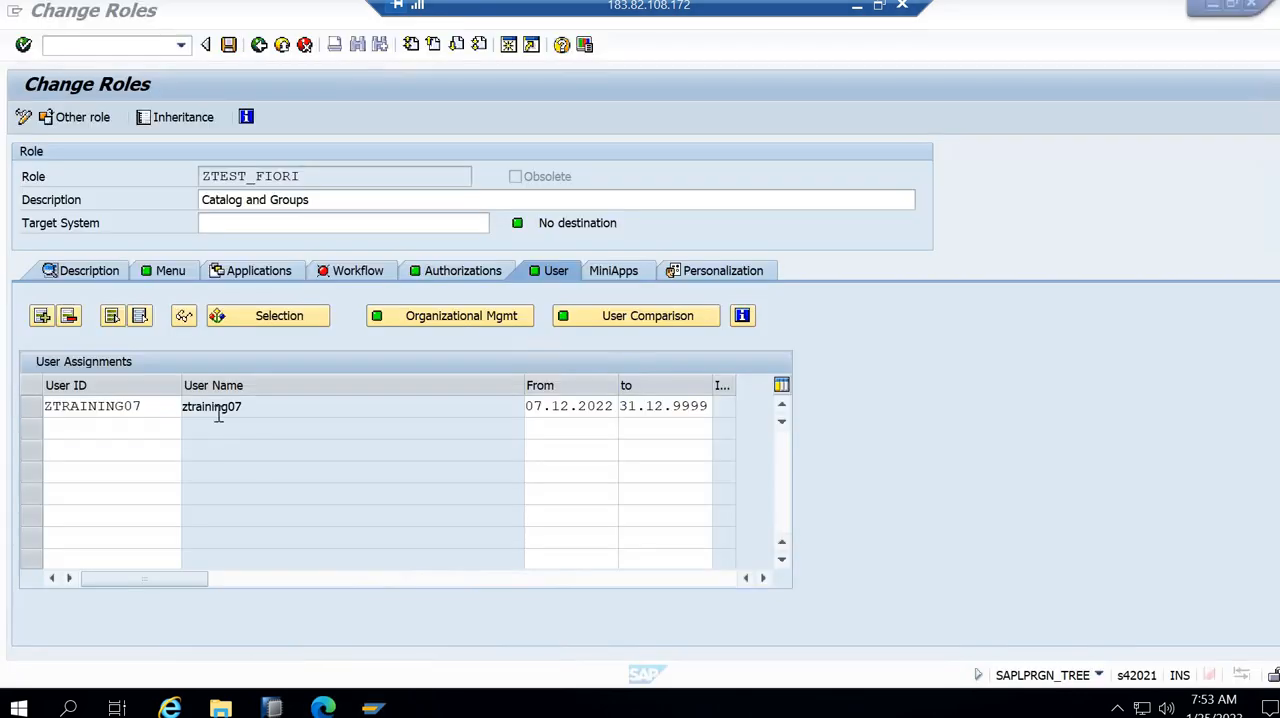
click(144, 405)
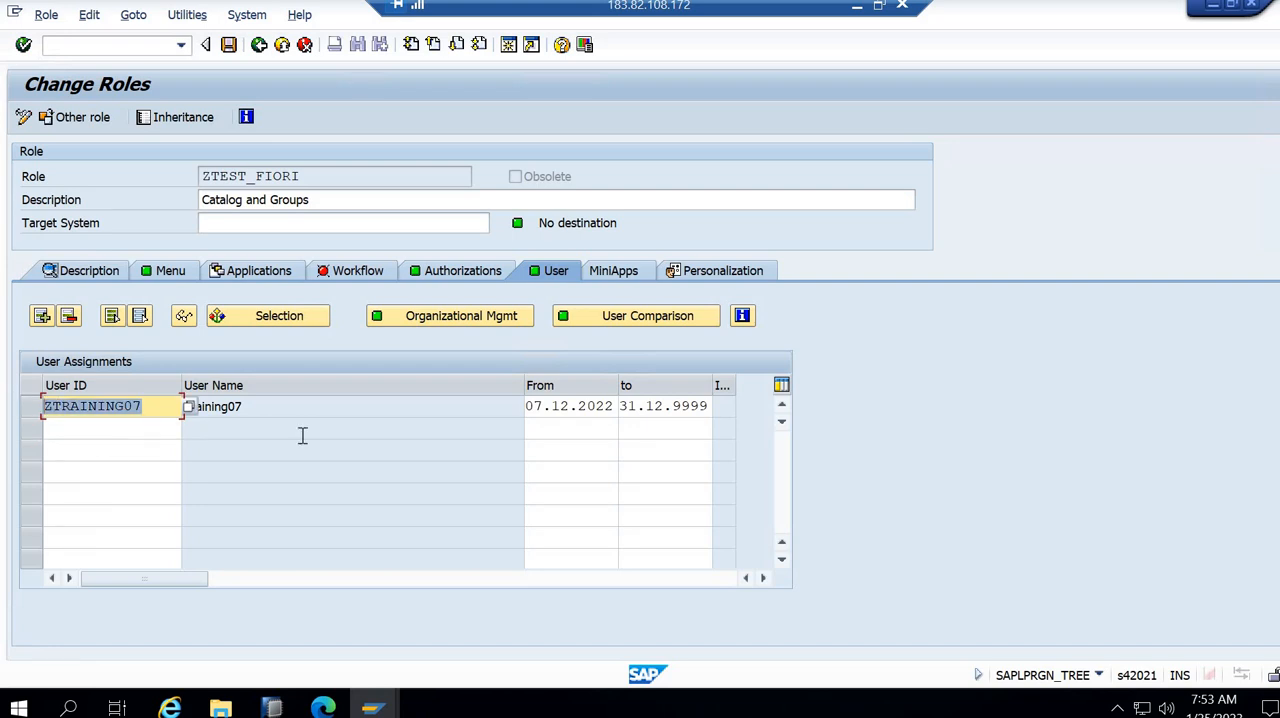
- Exit maintenance of role ZTEST_FIORI, and switch to the browser to preview page ZPAGE999
click(258, 45)
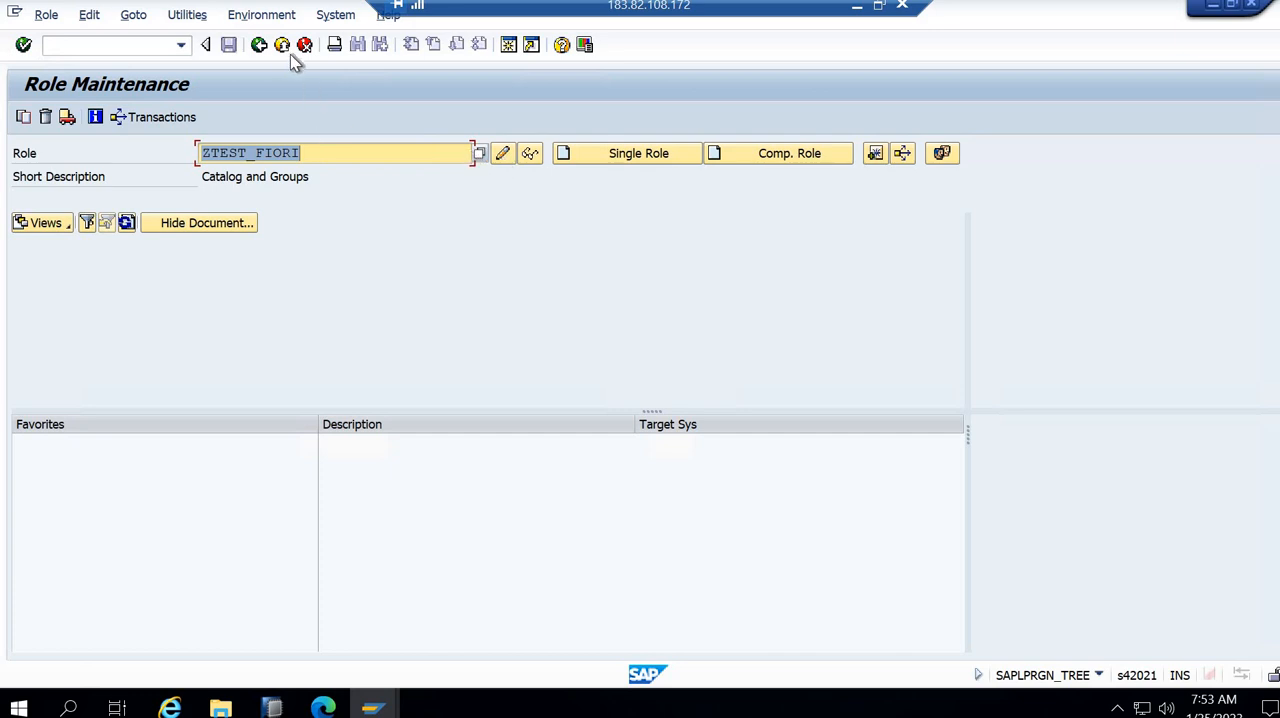
click(135, 48)
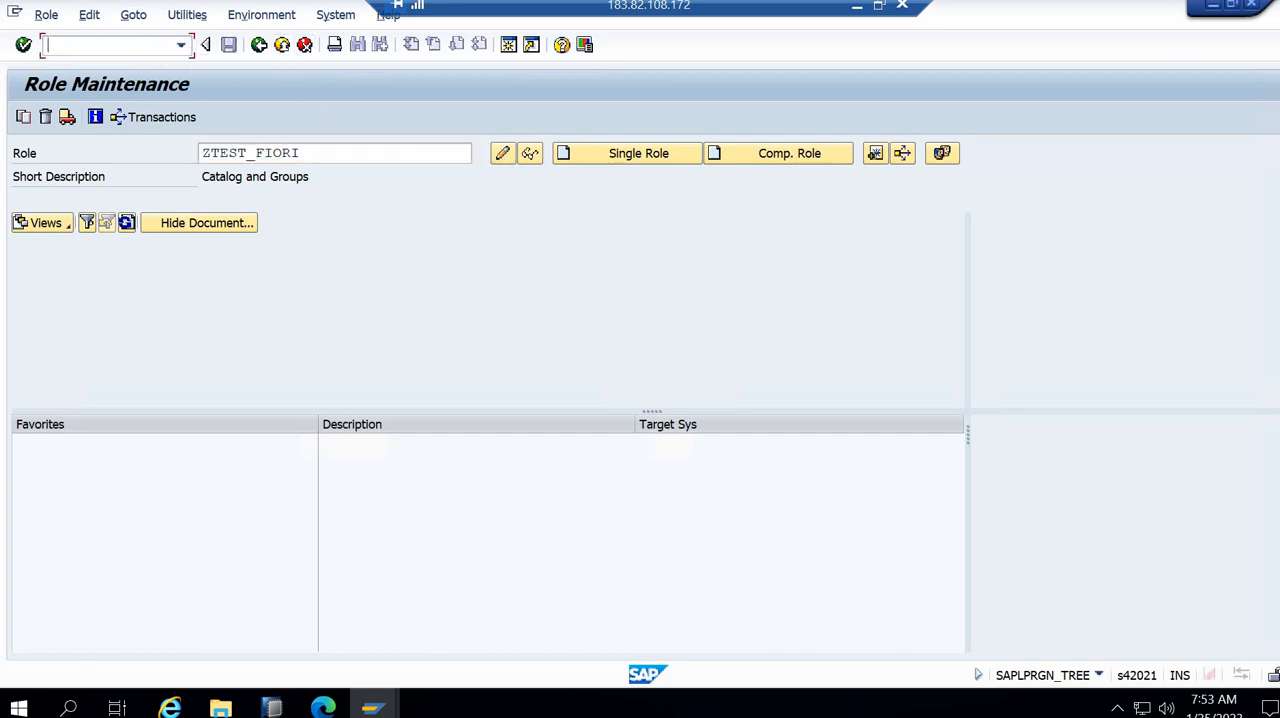
key(Return)
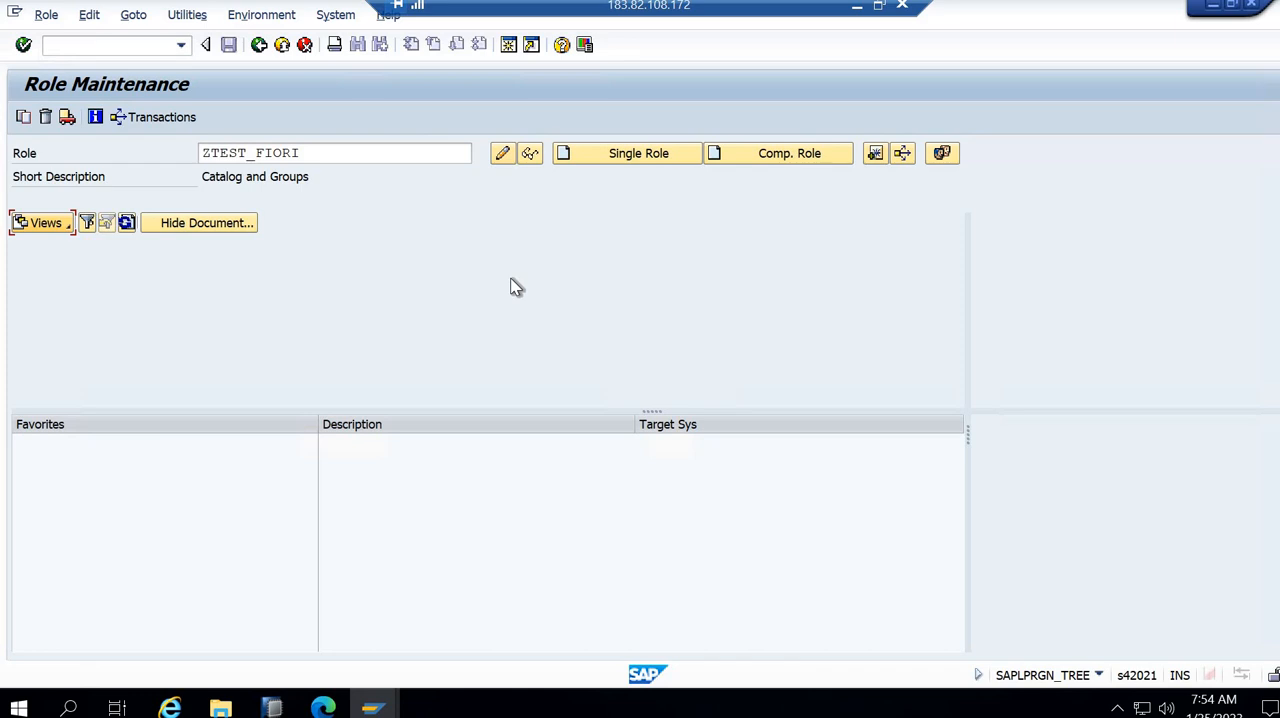
click(261, 47)
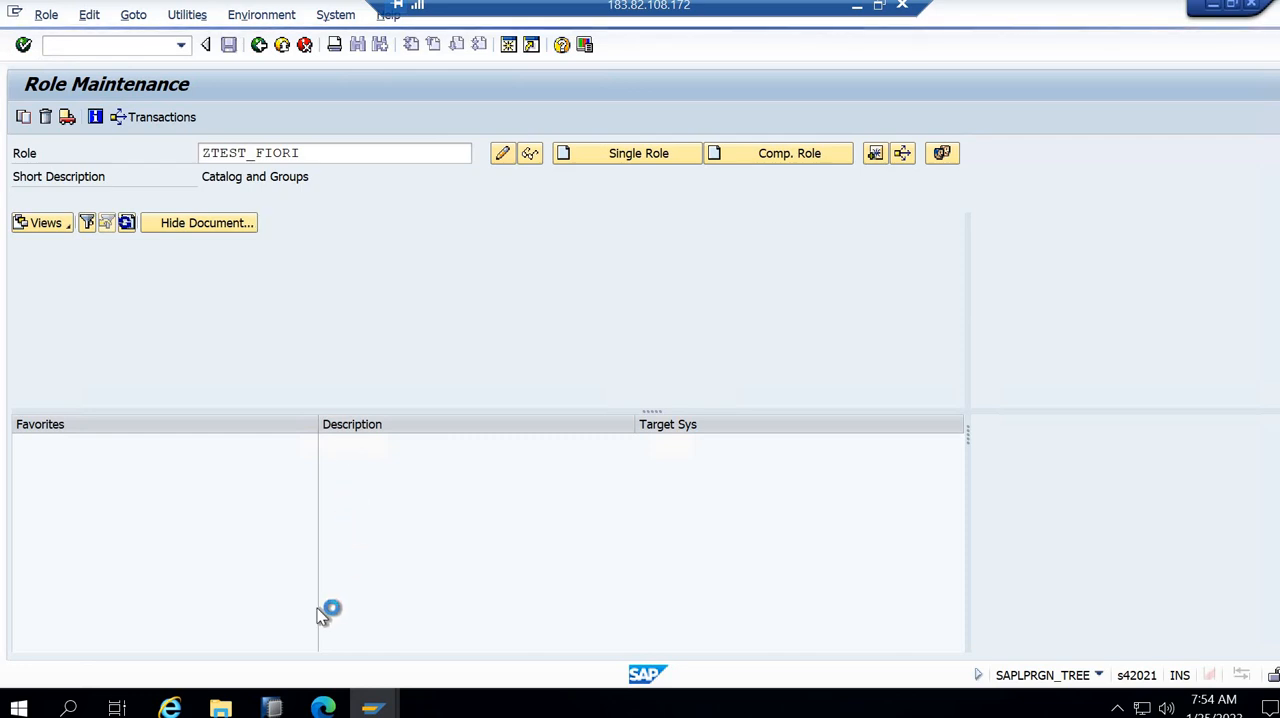
click(323, 707)
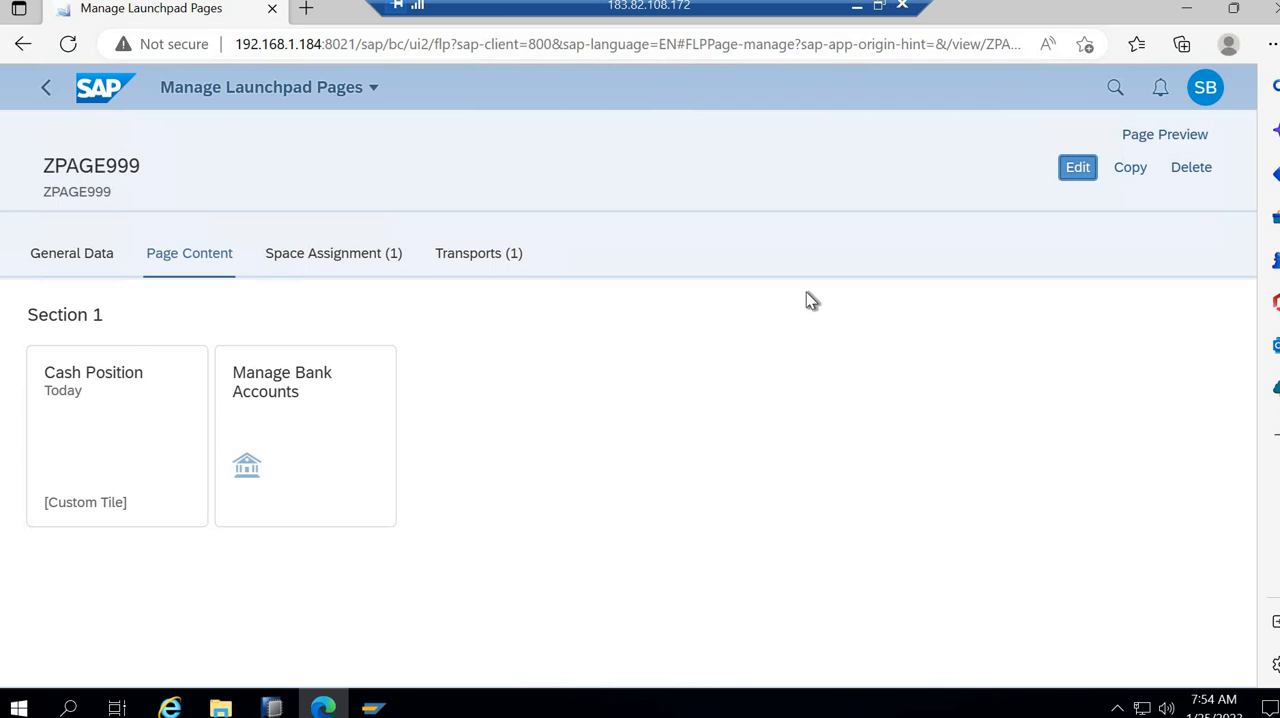
click(1160, 138)
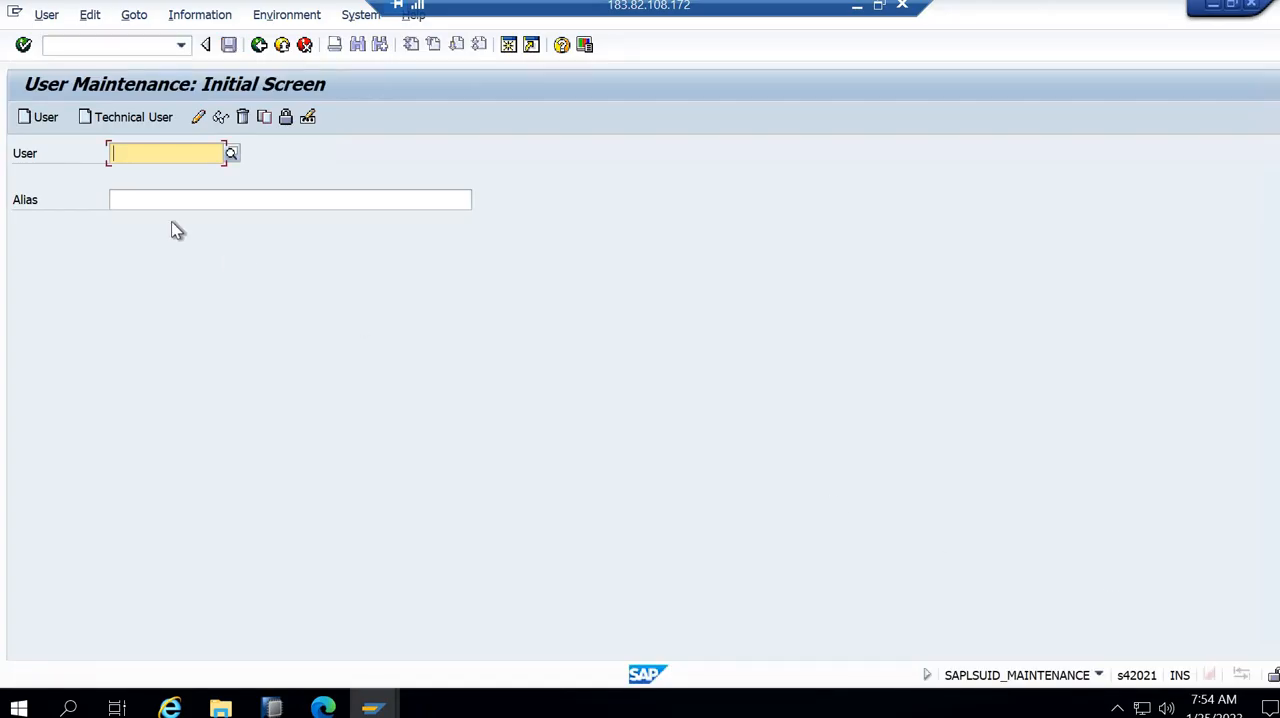
- Open user ZTRAINING07 for changing in SAP GUI user maintenance and set its user type to Service
text(ZTRAINING07)
click(199, 117)
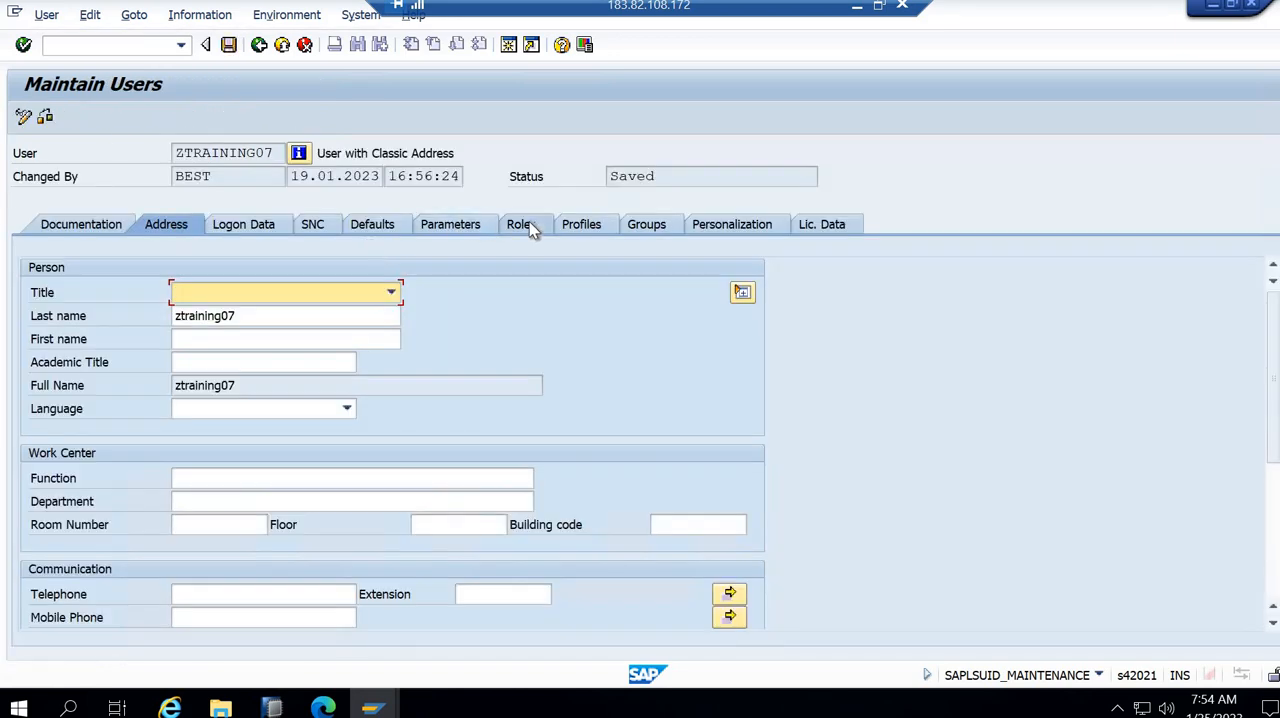
click(240, 226)
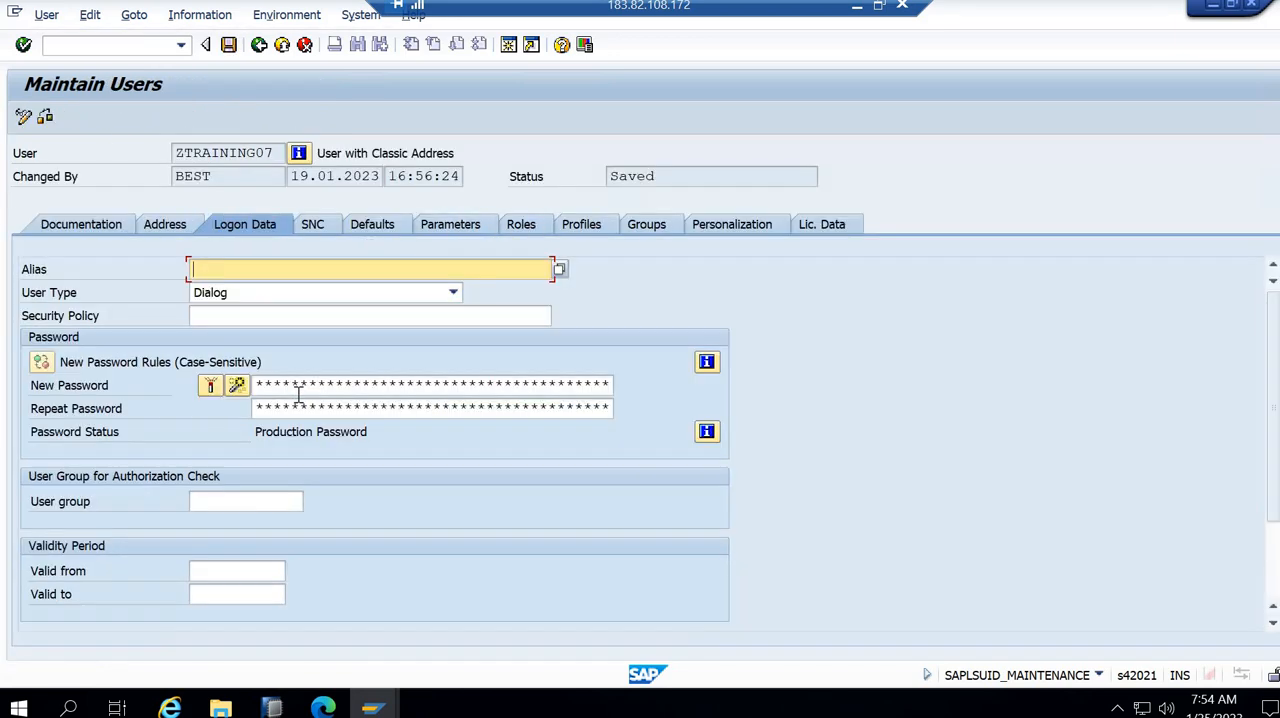
click(242, 297)
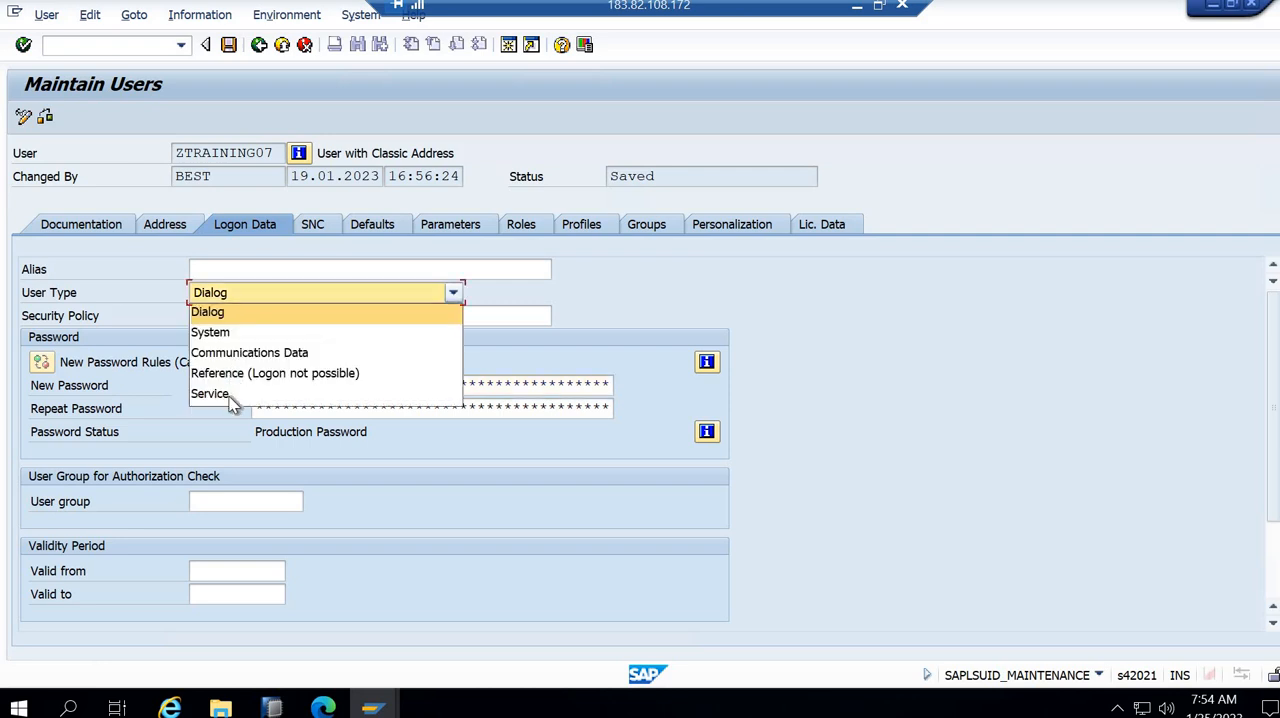
- Enter and repeat the new password for user ZTRAINING07, and save the user
click(308, 393)
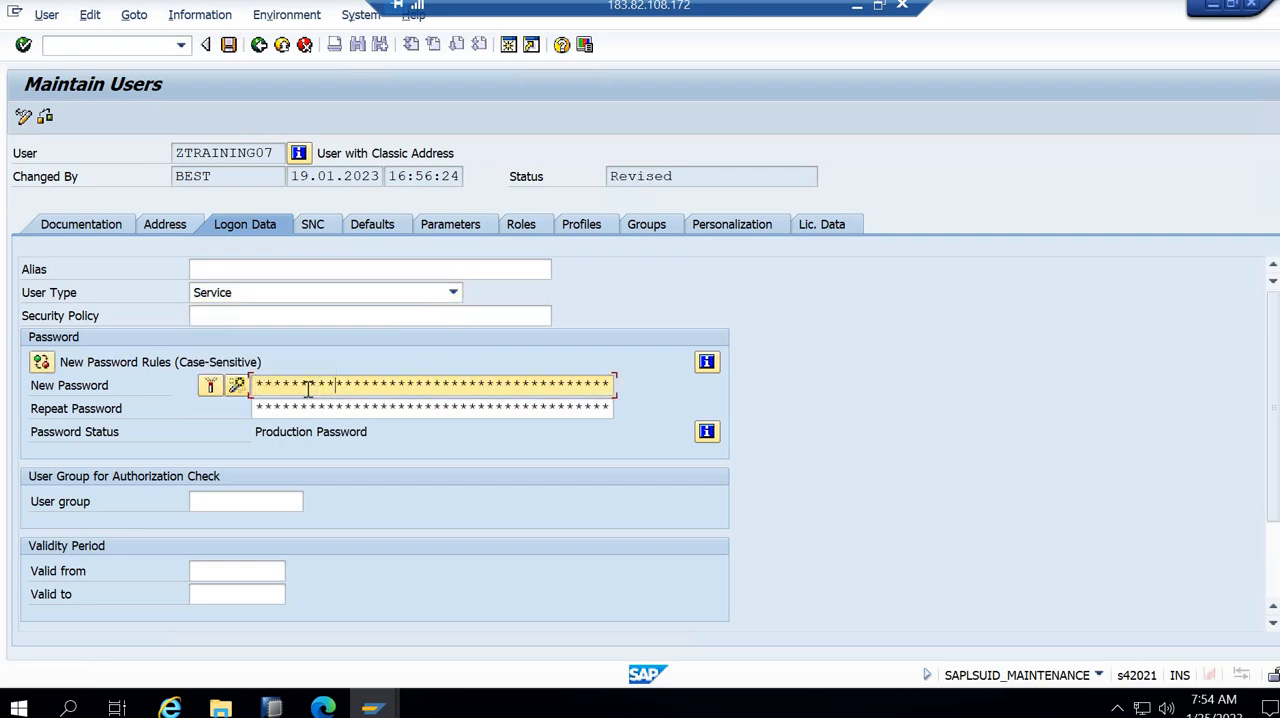
key(Tab)
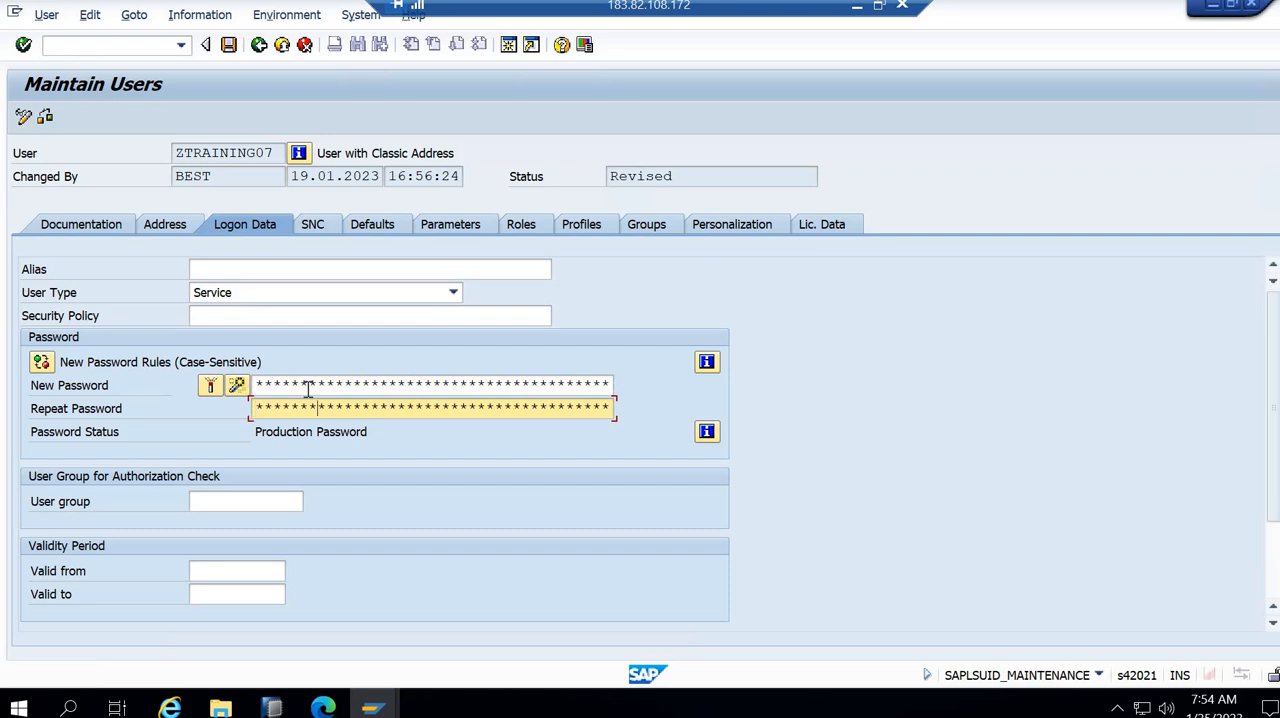
click(229, 45)
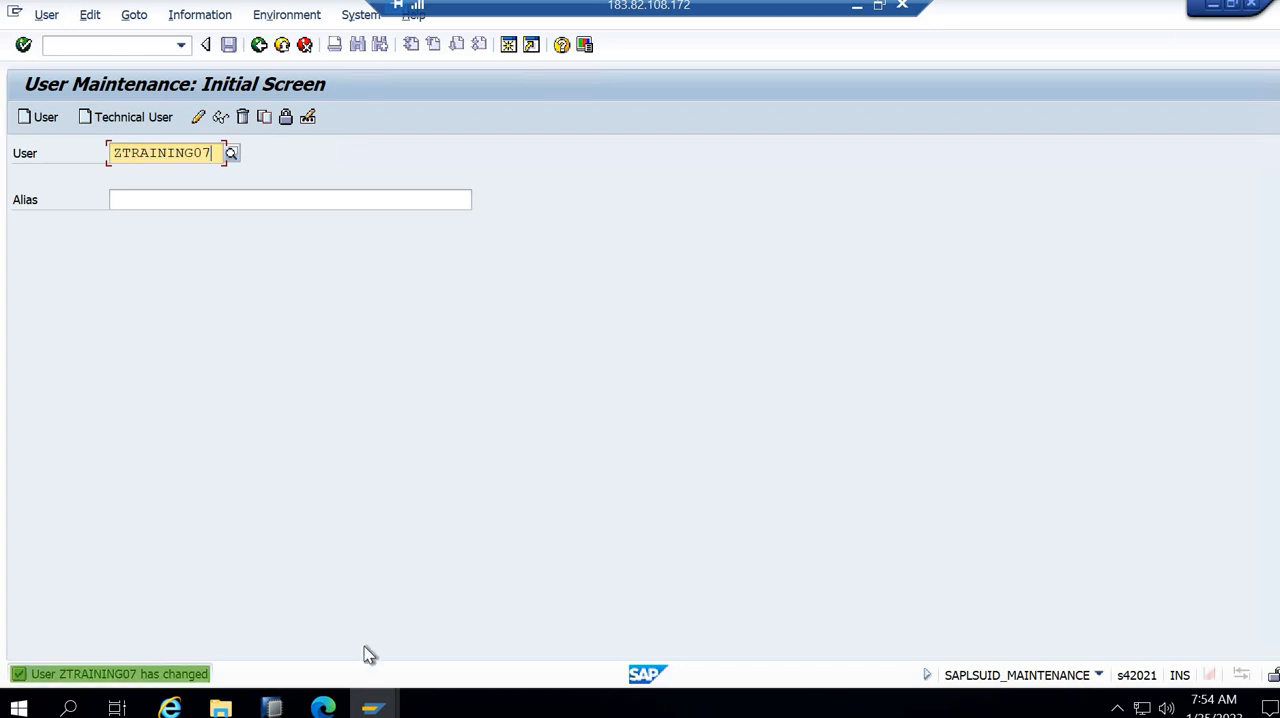
- Log on to system S4HANA2021 from SAP Logon as ZTRAINING07 in client 800, entering the account password
click(372, 706)
click(247, 634)
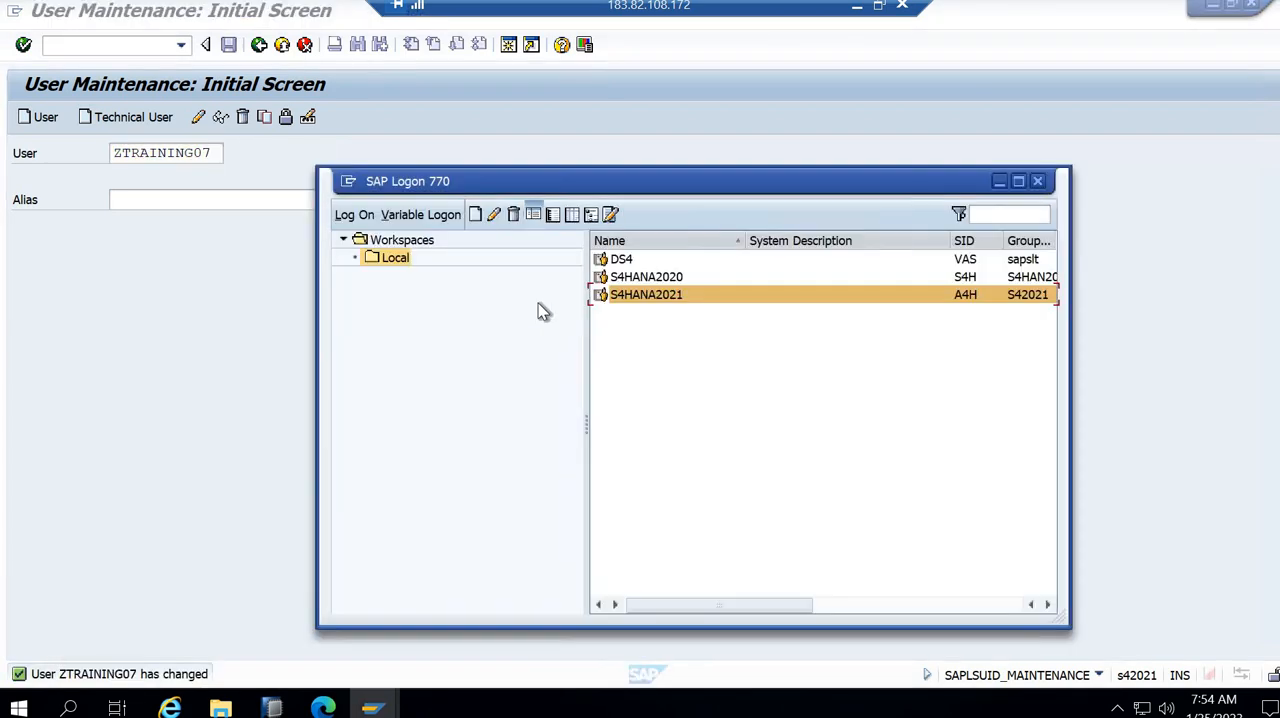
click(355, 216)
text(ZTRAINING07)
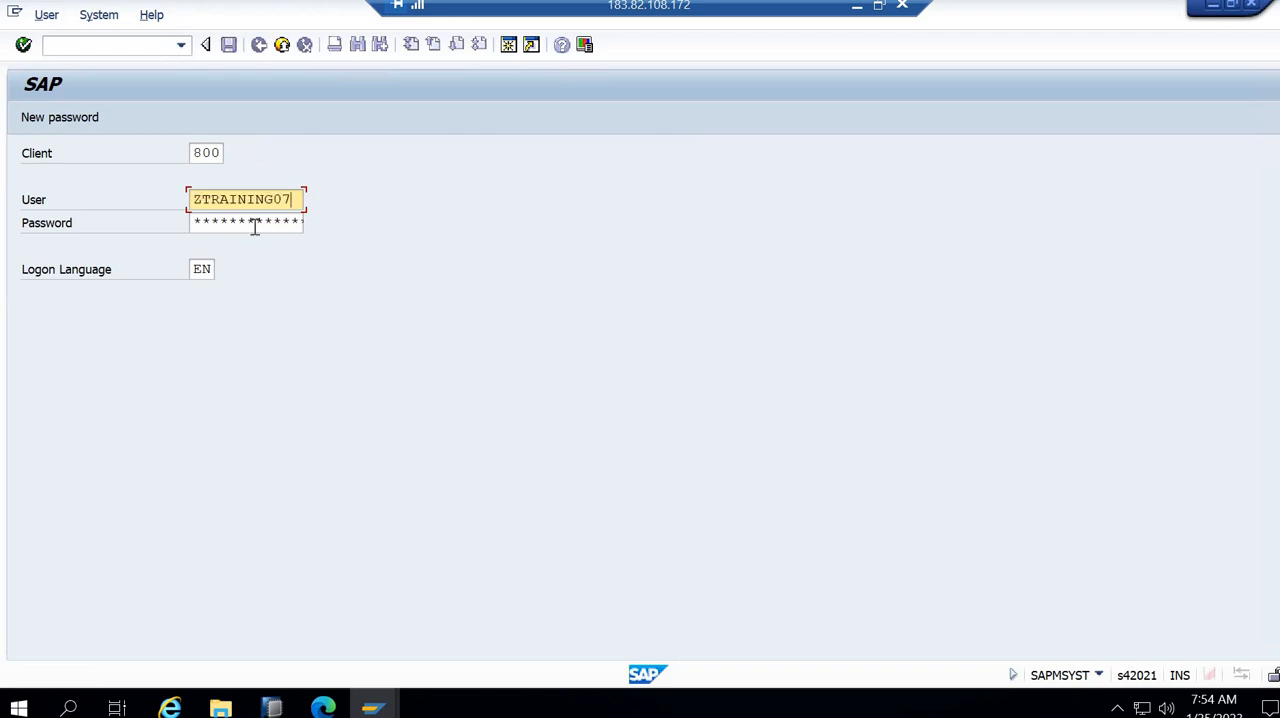
click(255, 227)
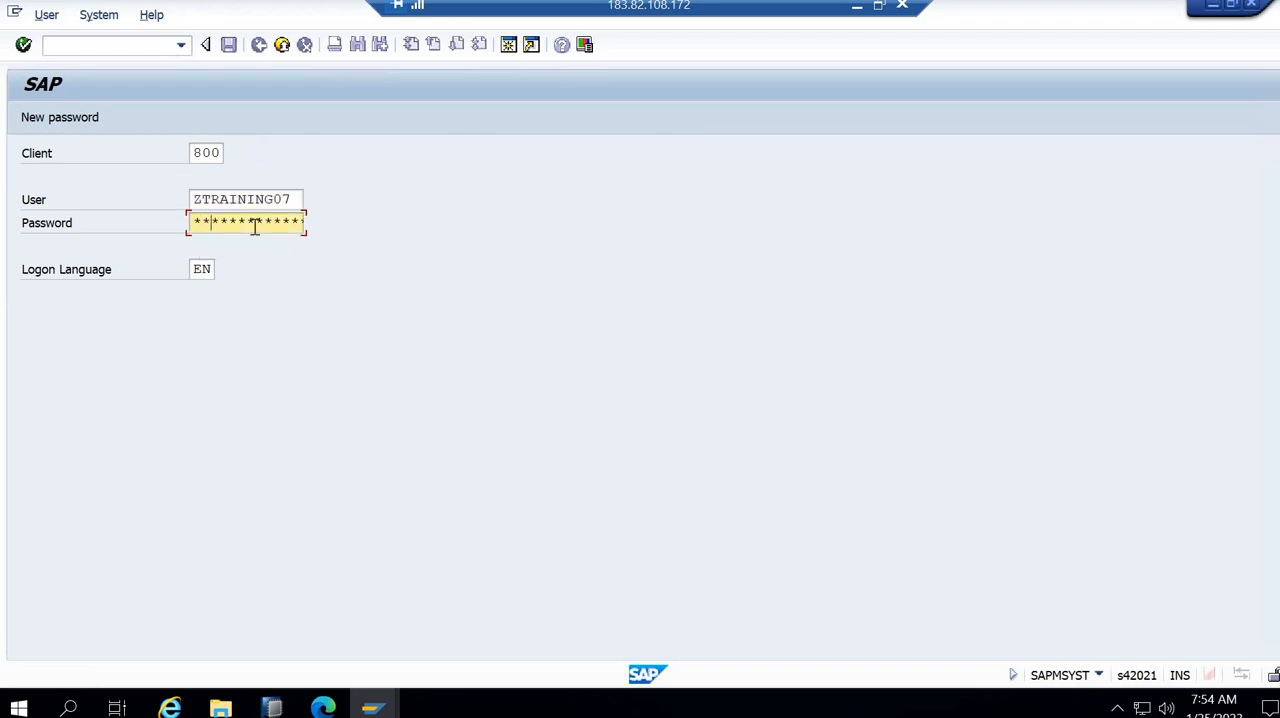
key(Return)
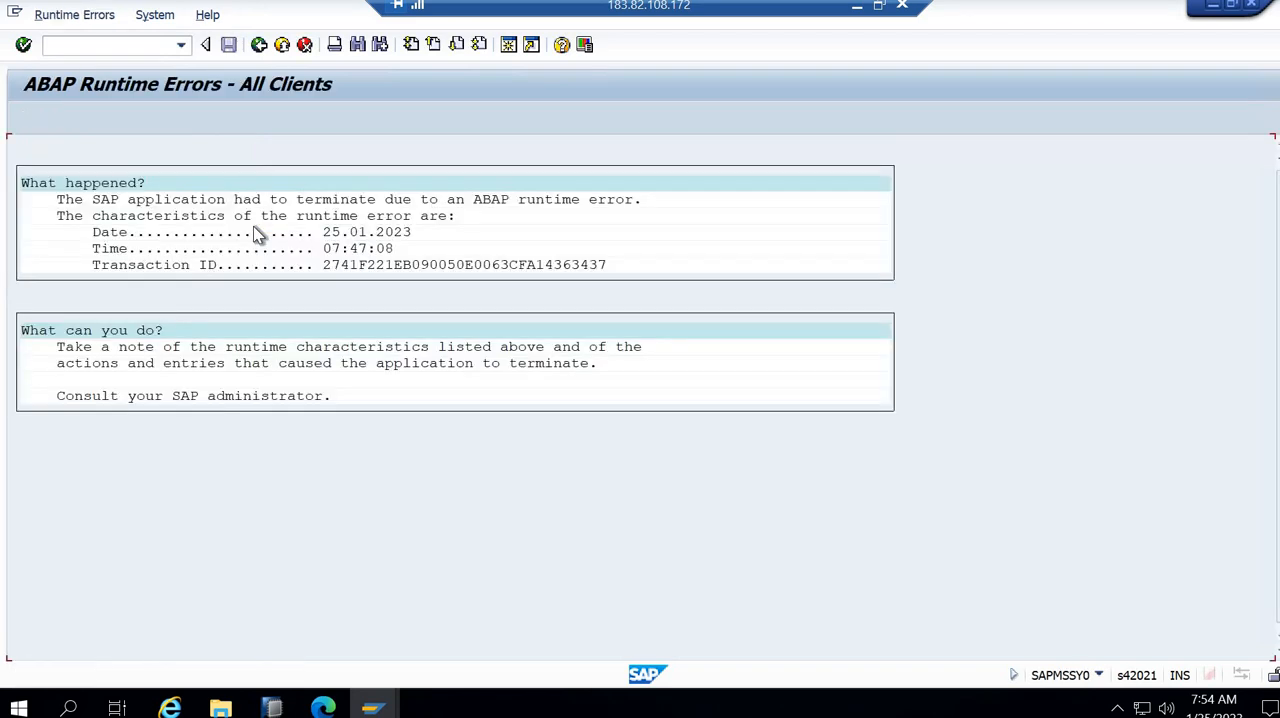
- Leave the ABAP runtime errors display and select the SAP Fiori Launchpad entry in the user menu
click(259, 46)
click(176, 226)
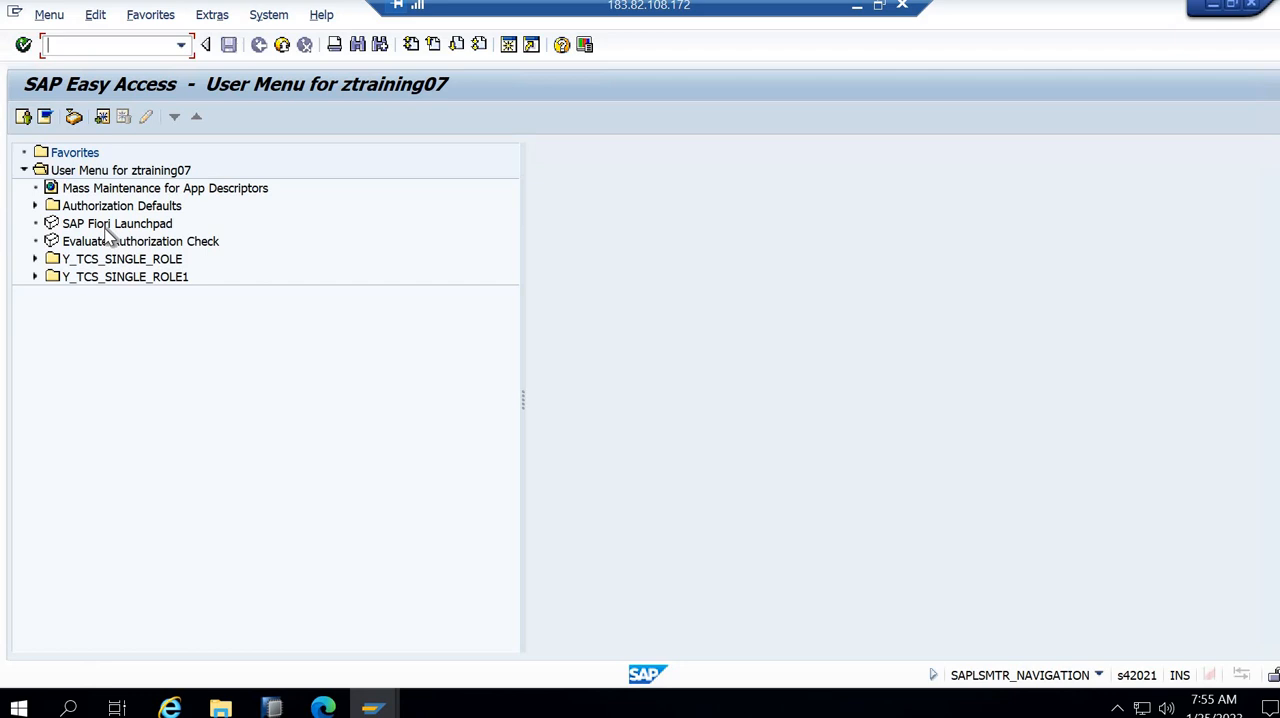
click(110, 228)
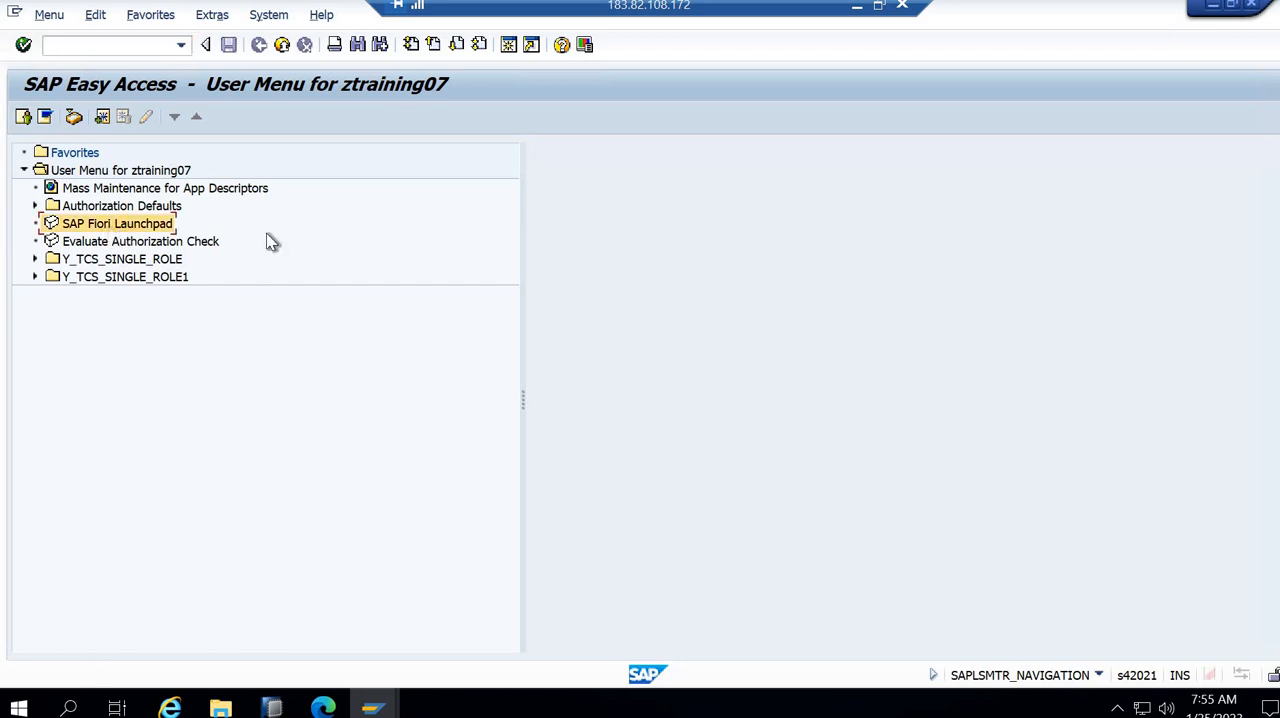
- Switch to the browser, close the ZPAGE999 preview, and sign out of the launchpad, closing its page
click(335, 705)
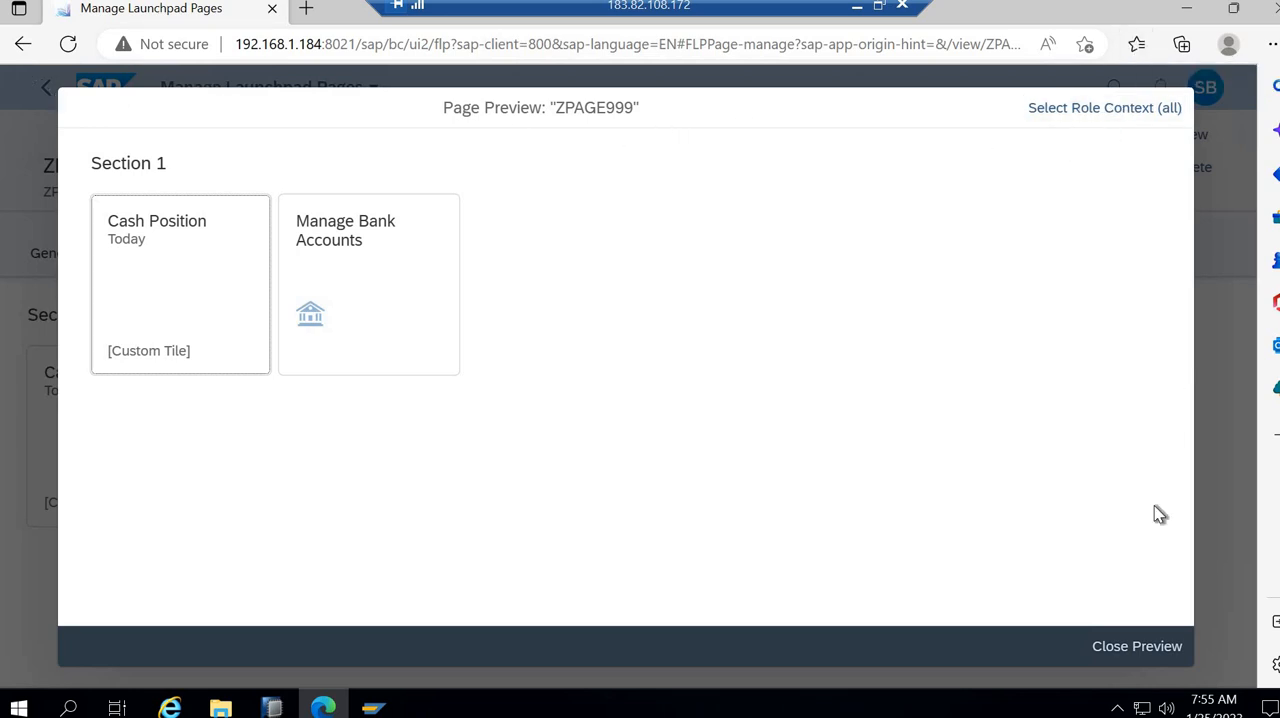
click(1140, 646)
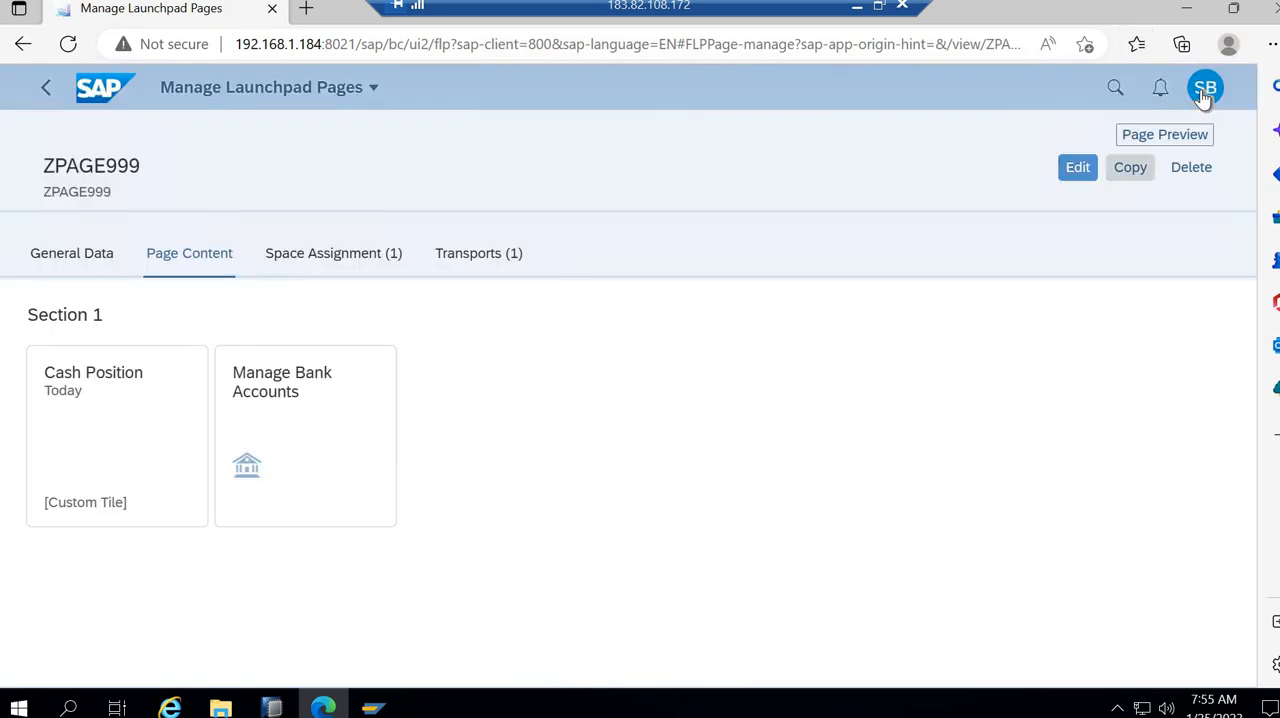
click(1205, 87)
click(1145, 385)
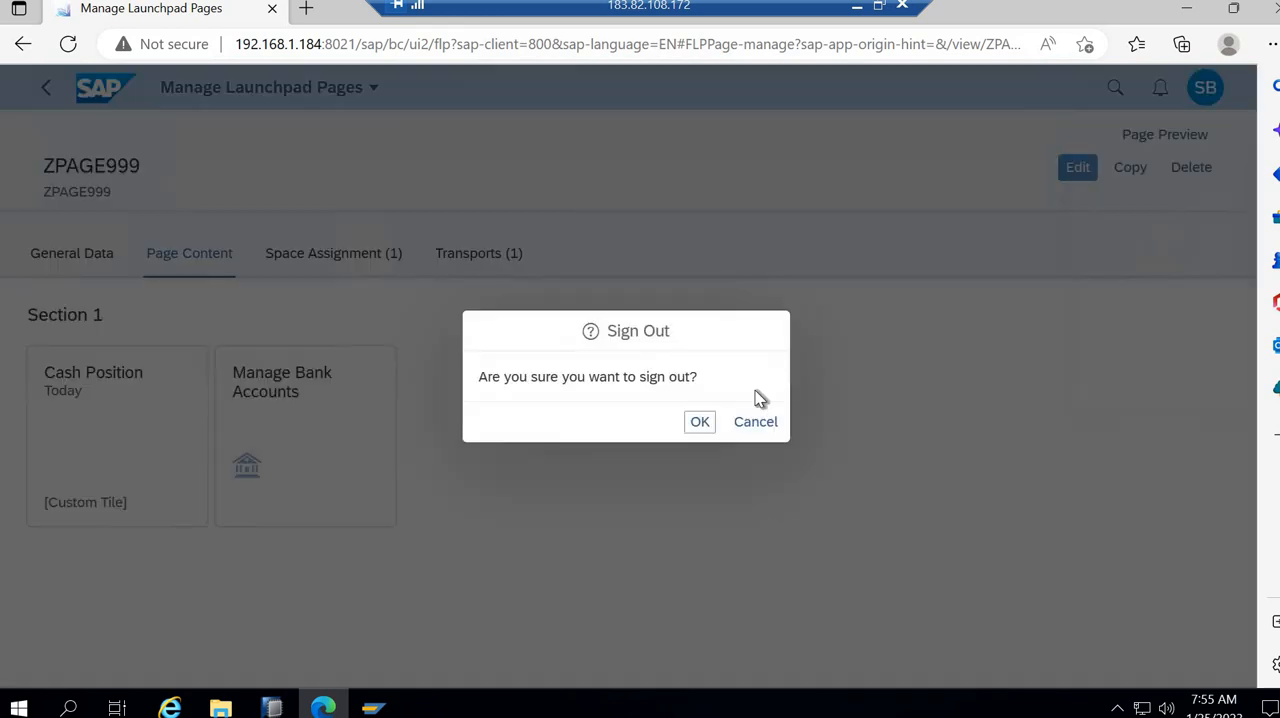
click(700, 423)
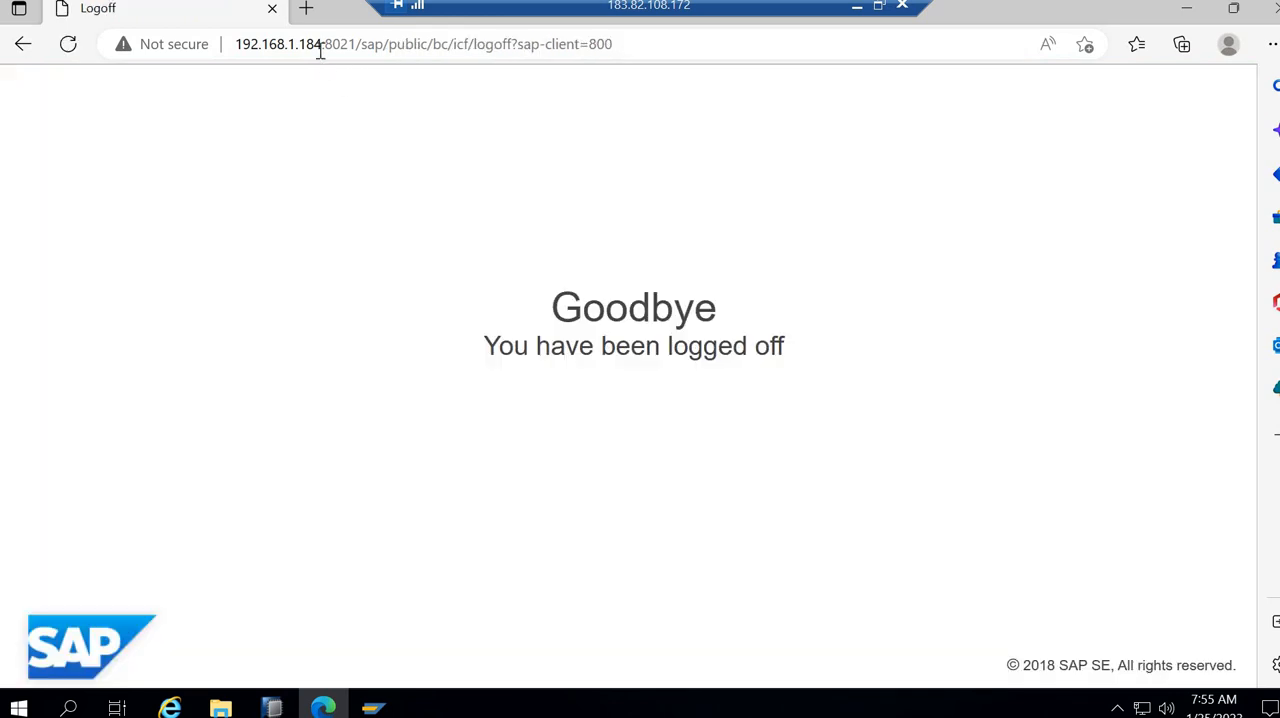
click(273, 9)
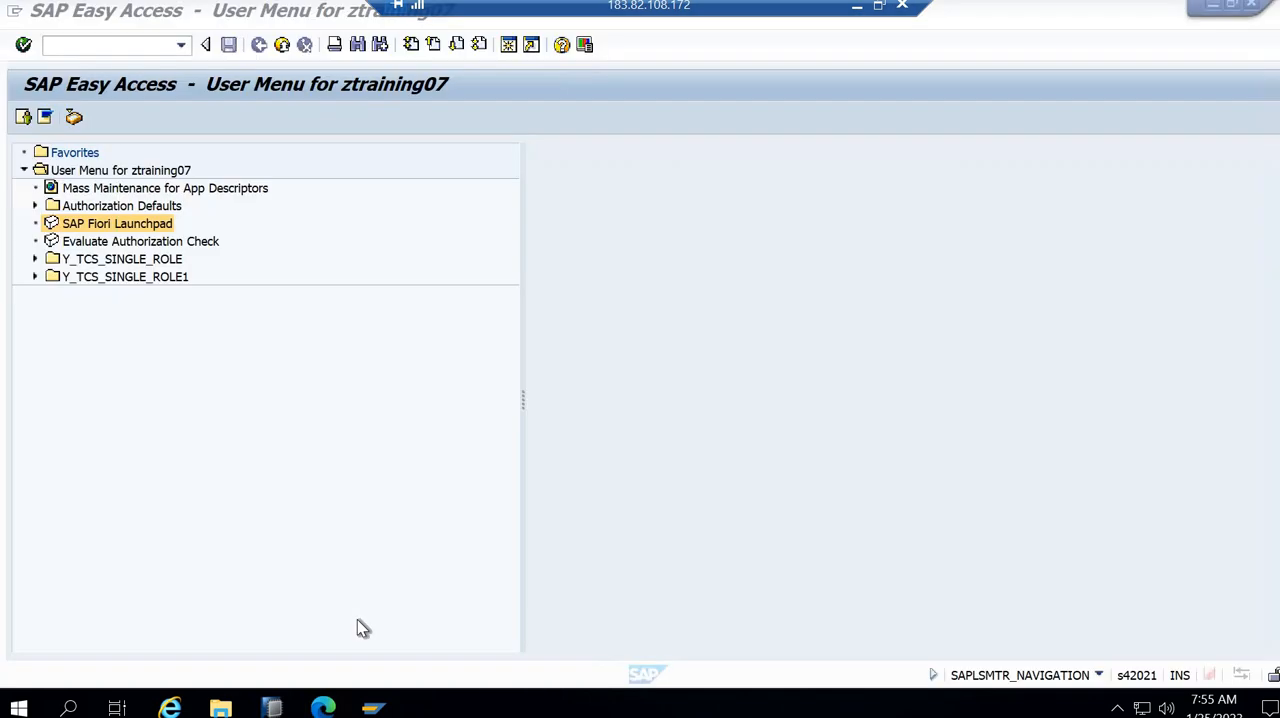
- Reopen the browser, load the saved launchpad logon page, and log on as ZTRAINING07 with the account password
click(325, 708)
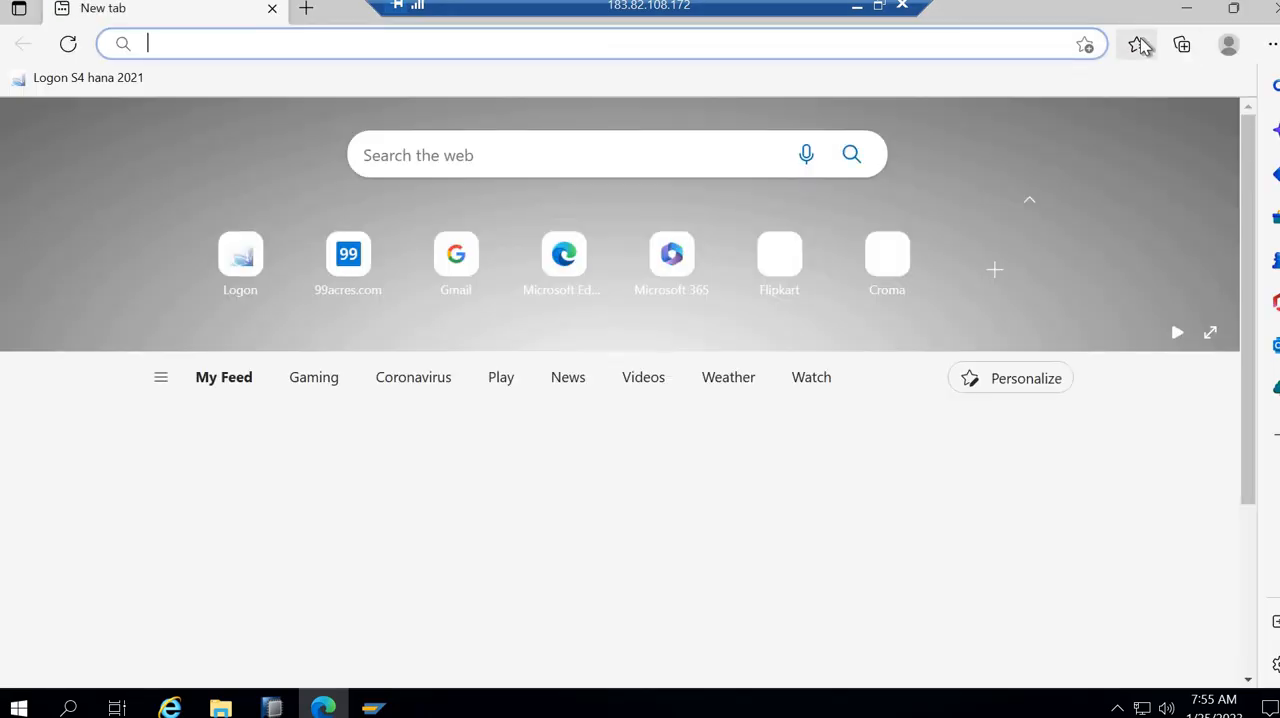
click(1137, 44)
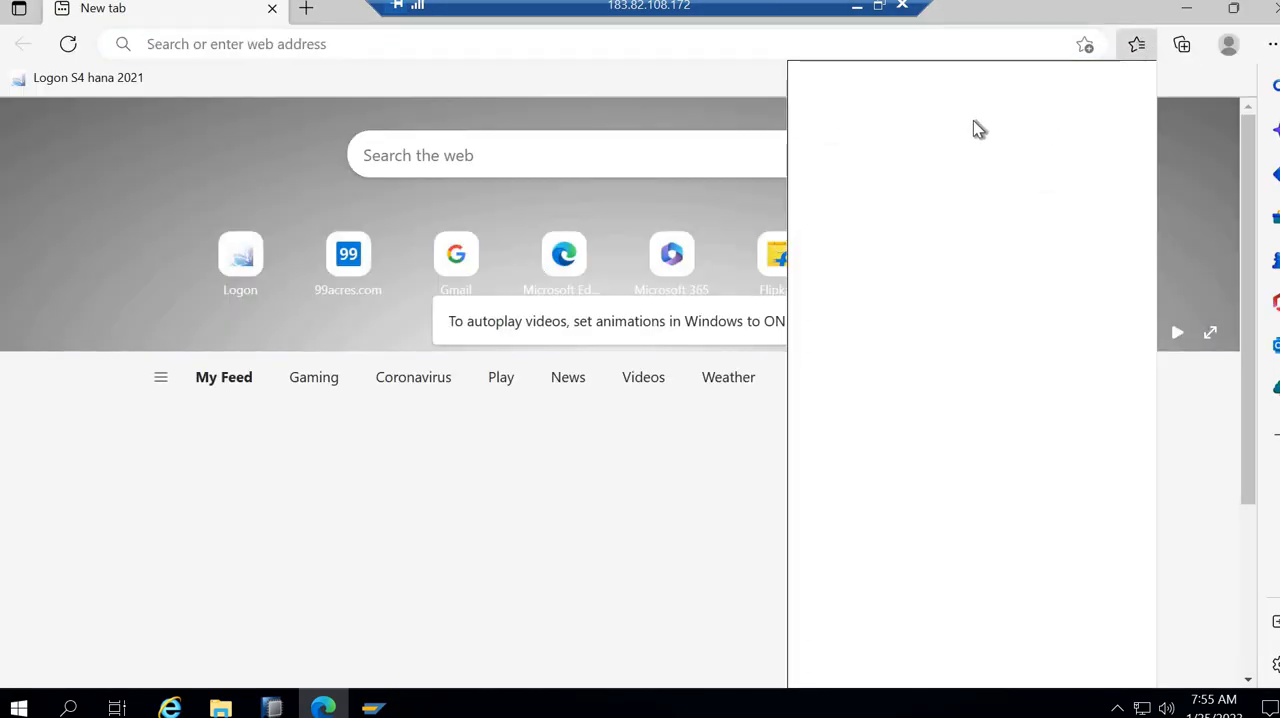
click(913, 150)
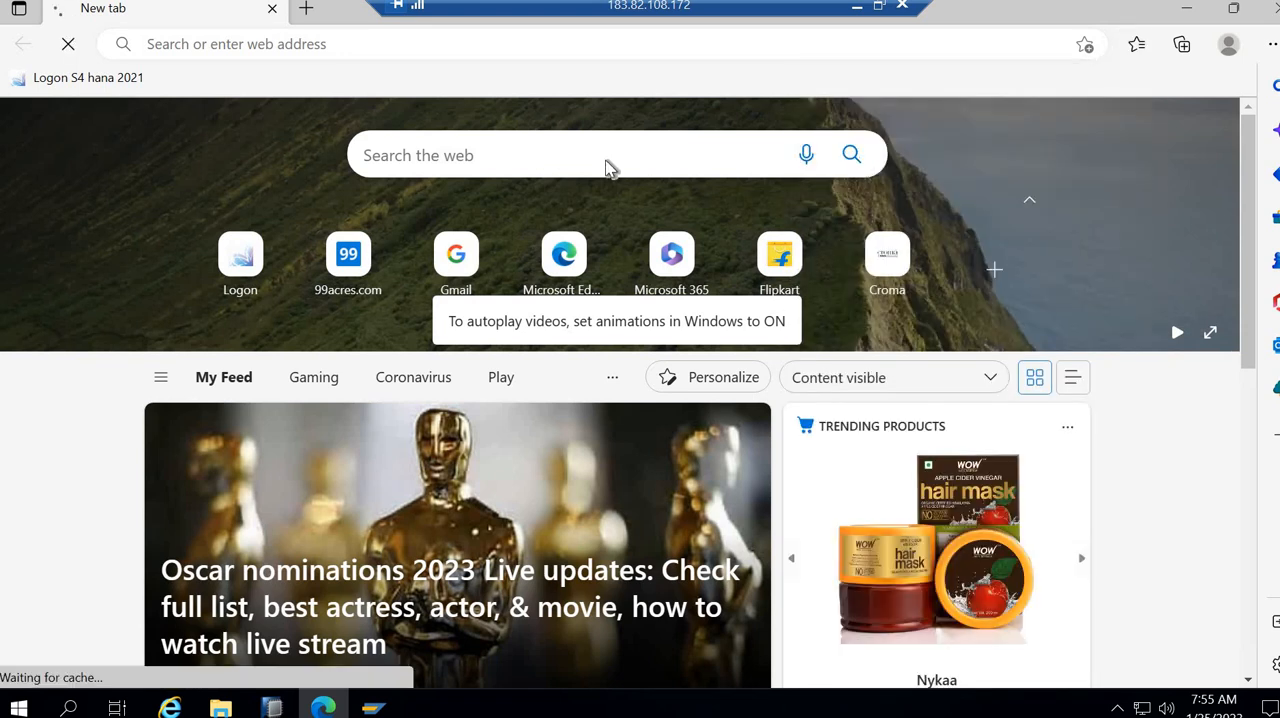
text(ZTRAINING07)
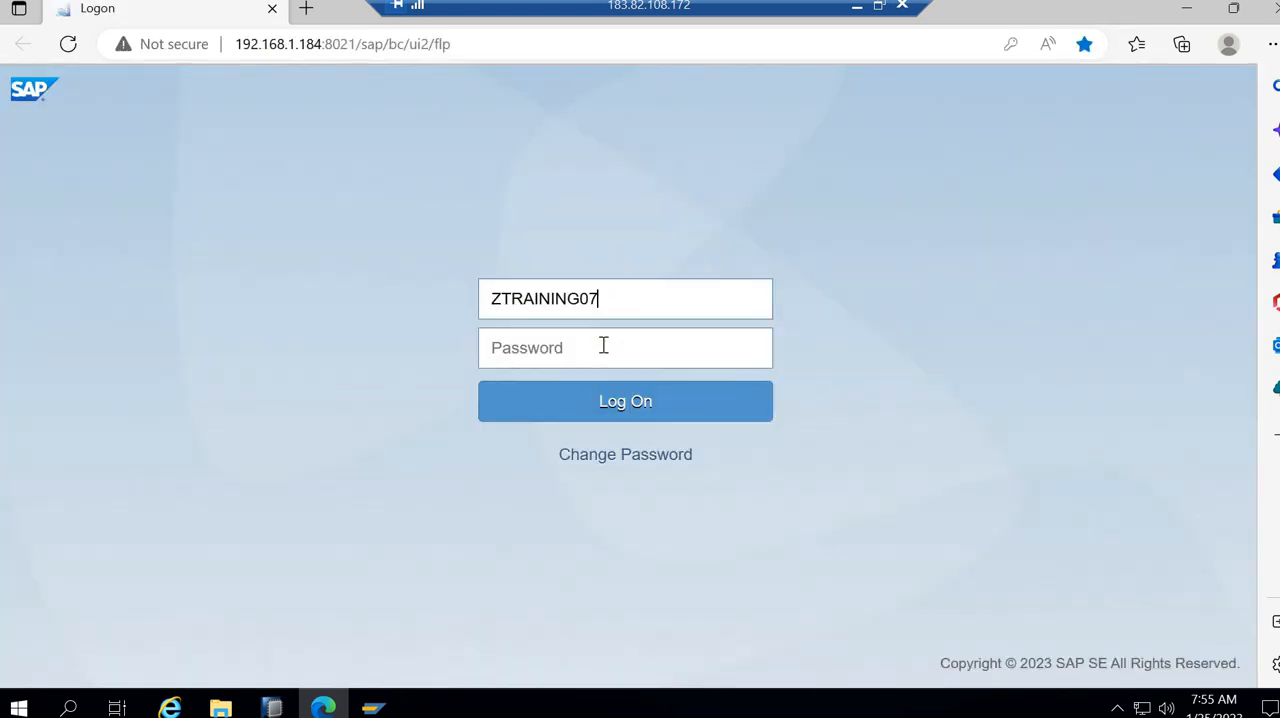
click(603, 346)
text(•)
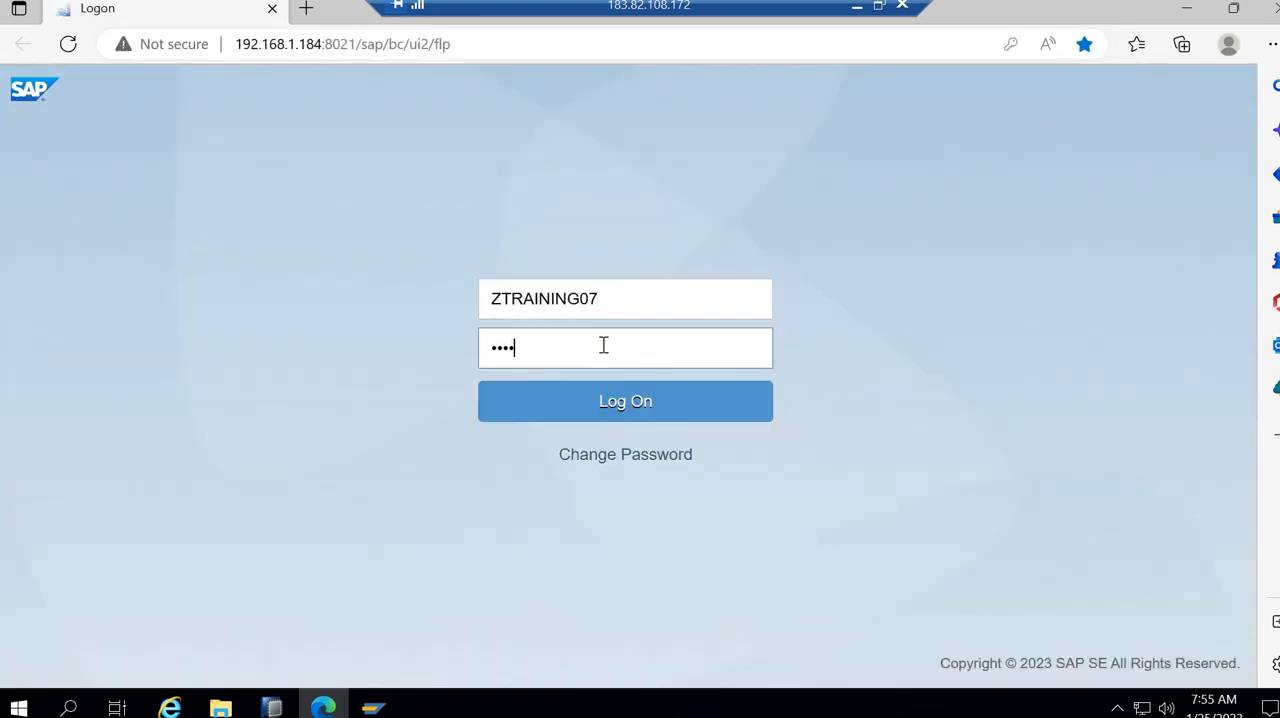
text(•)
key(Return)
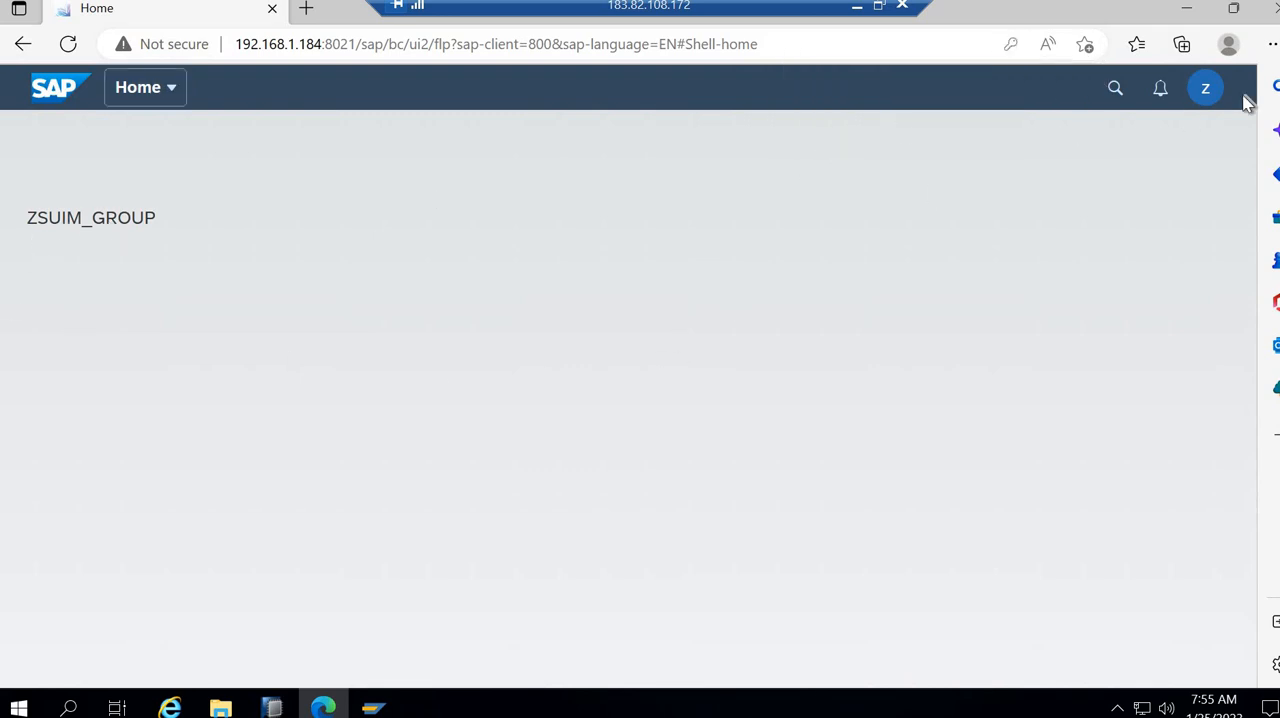
- Enable Use Spaces in the launchpad's Spaces and Pages user settings and save the change
click(1207, 91)
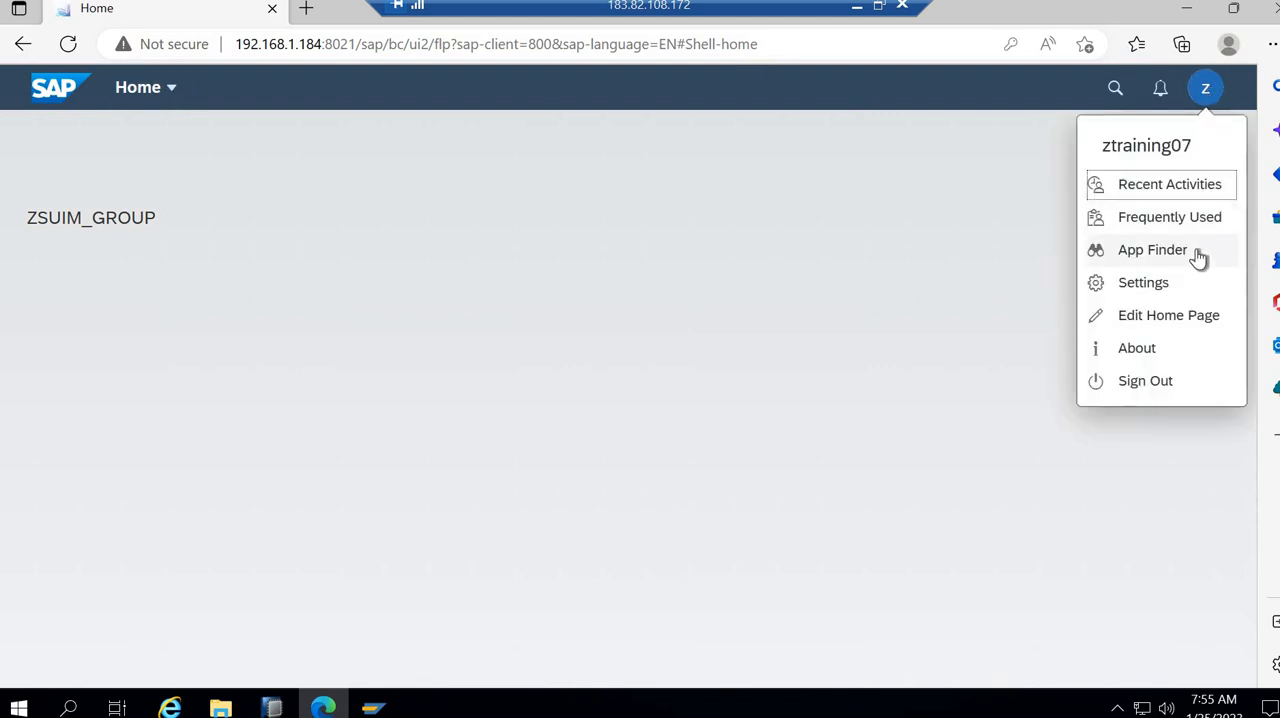
click(1173, 286)
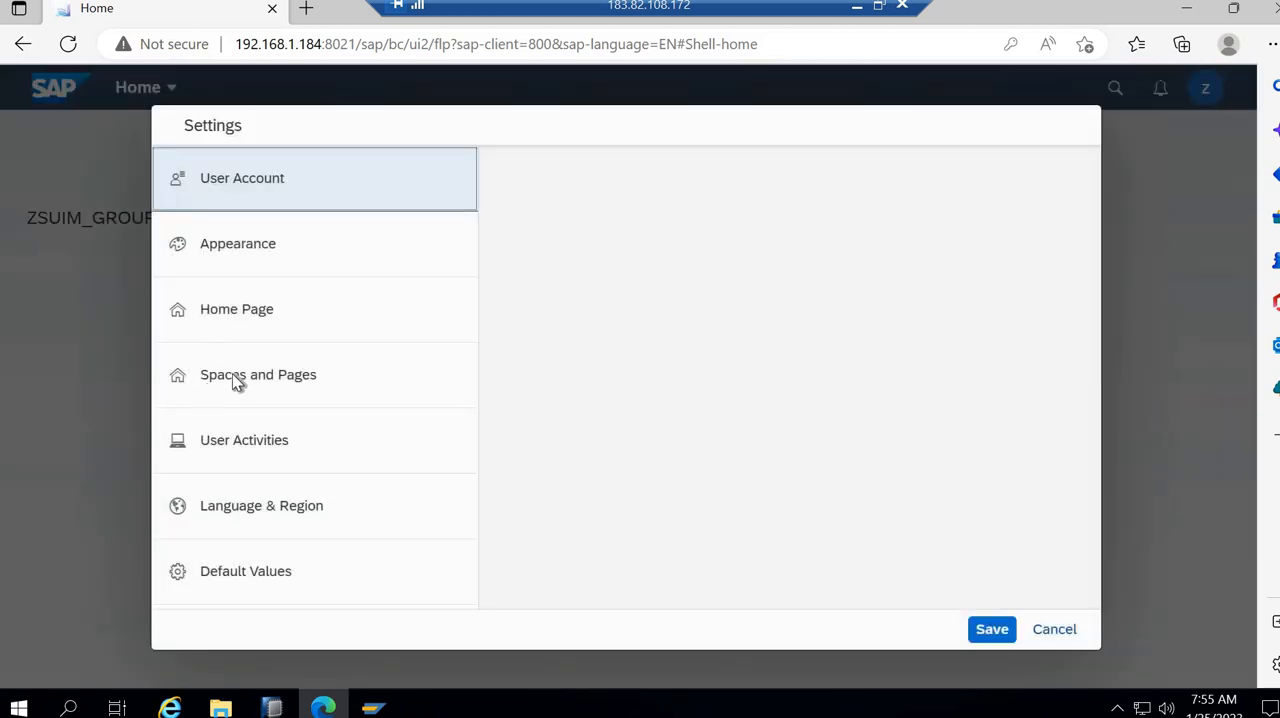
click(232, 378)
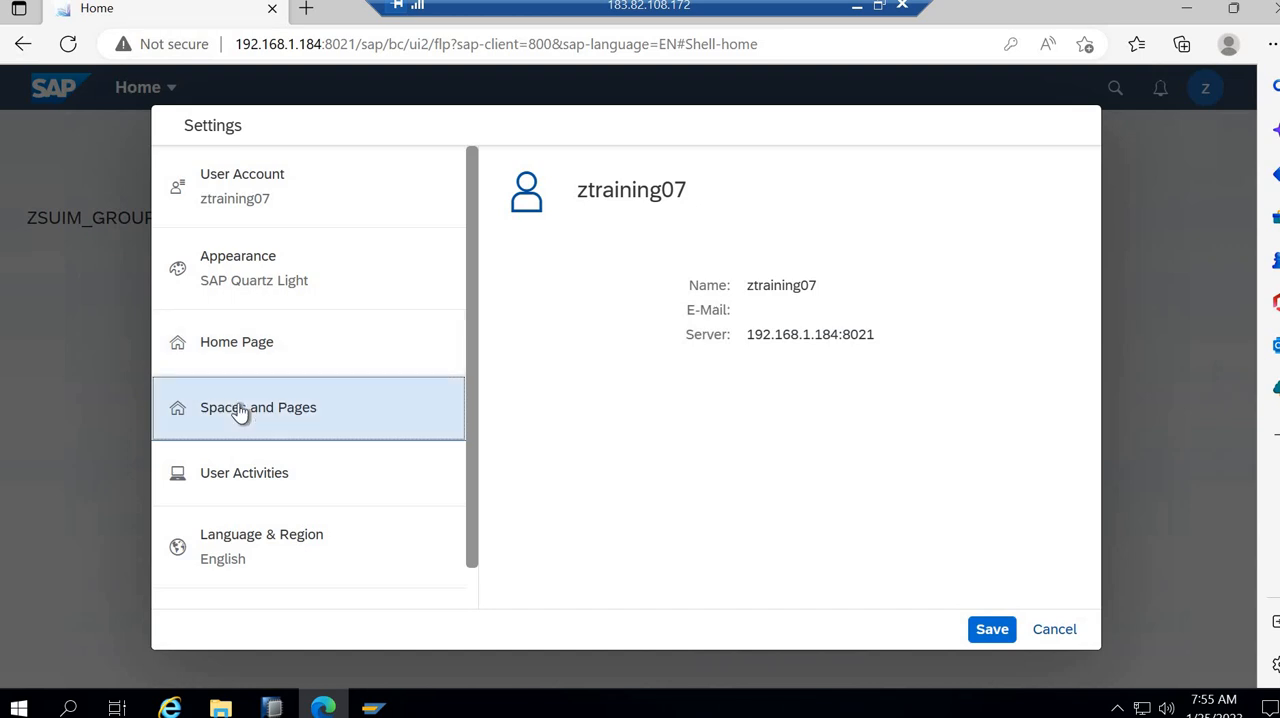
double_click(238, 412)
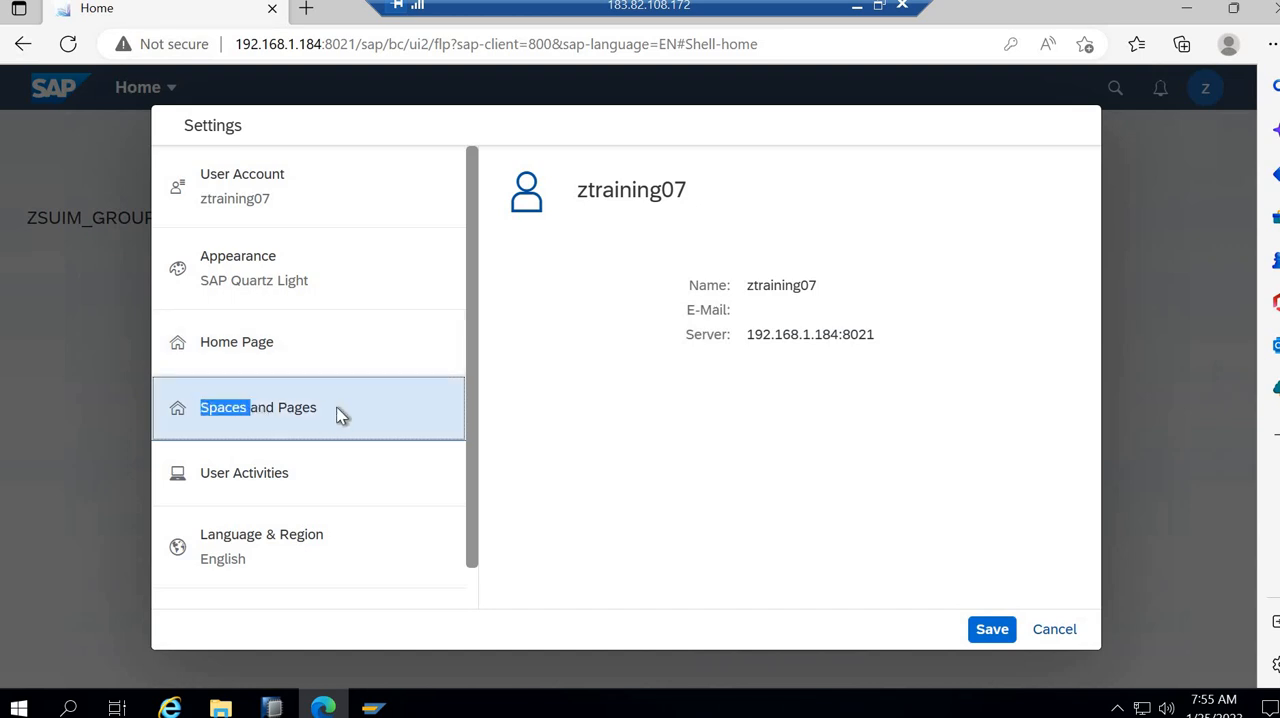
click(323, 474)
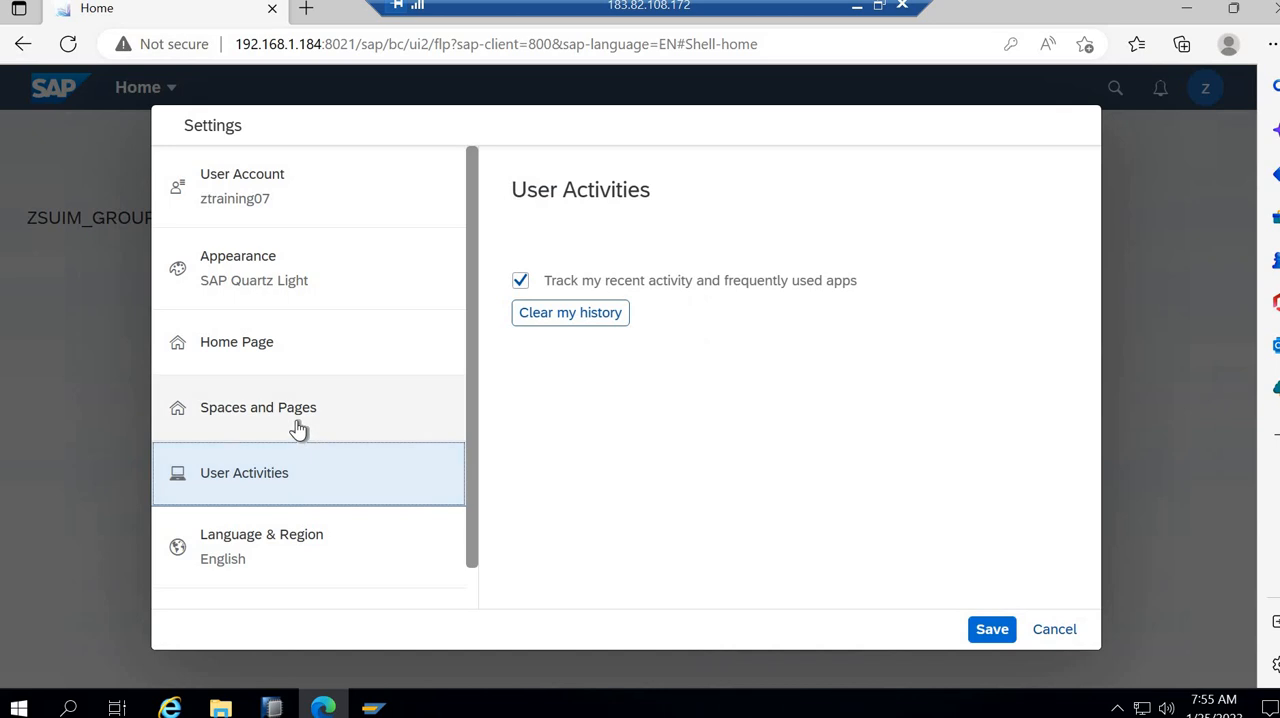
click(299, 428)
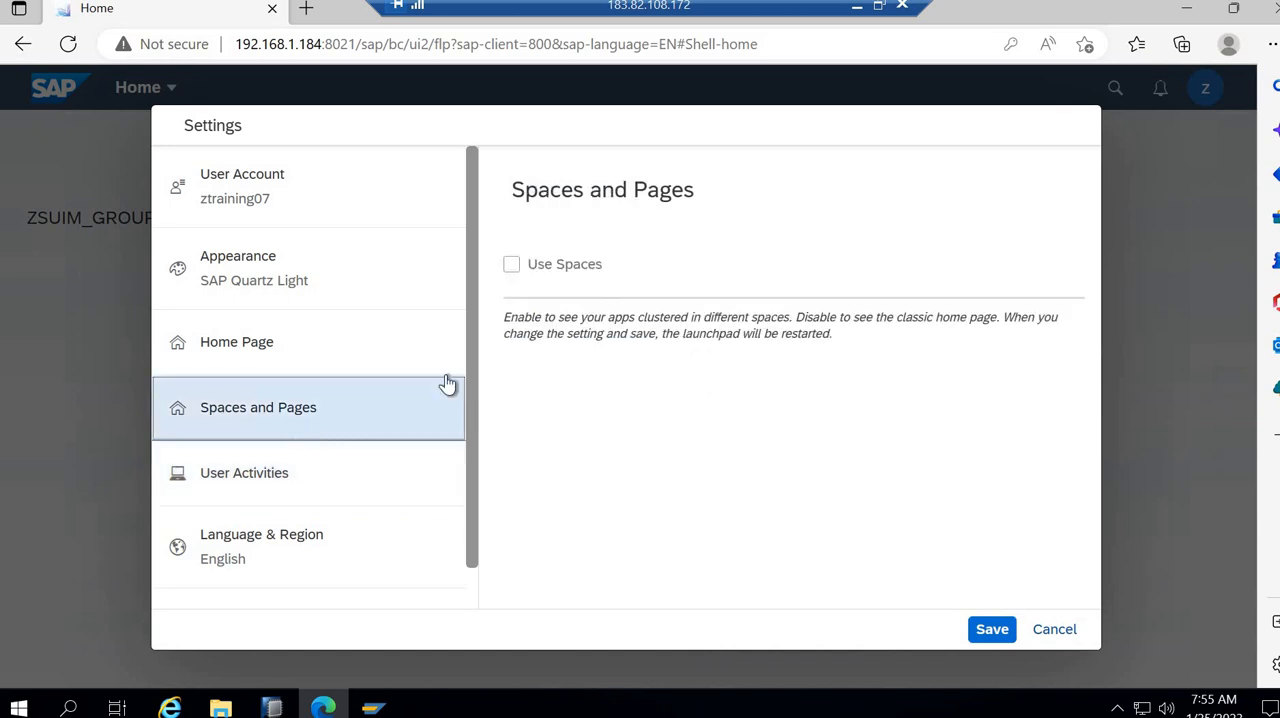
click(509, 266)
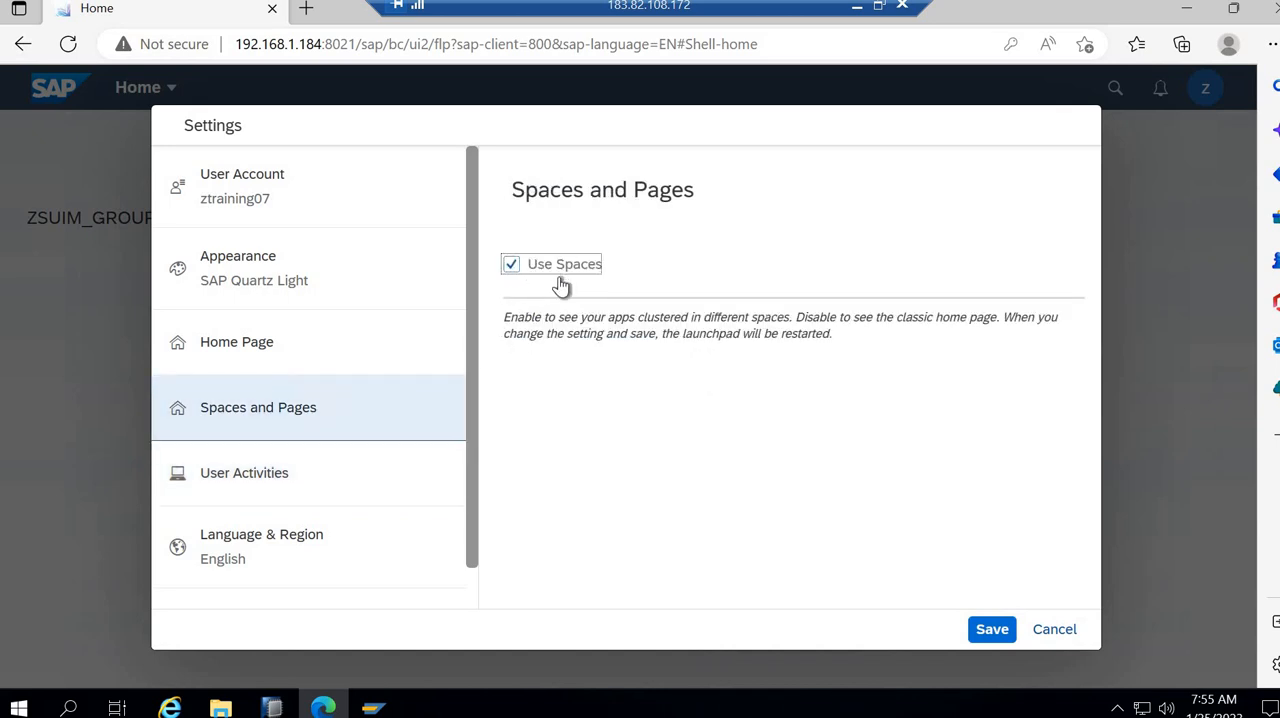
click(992, 632)
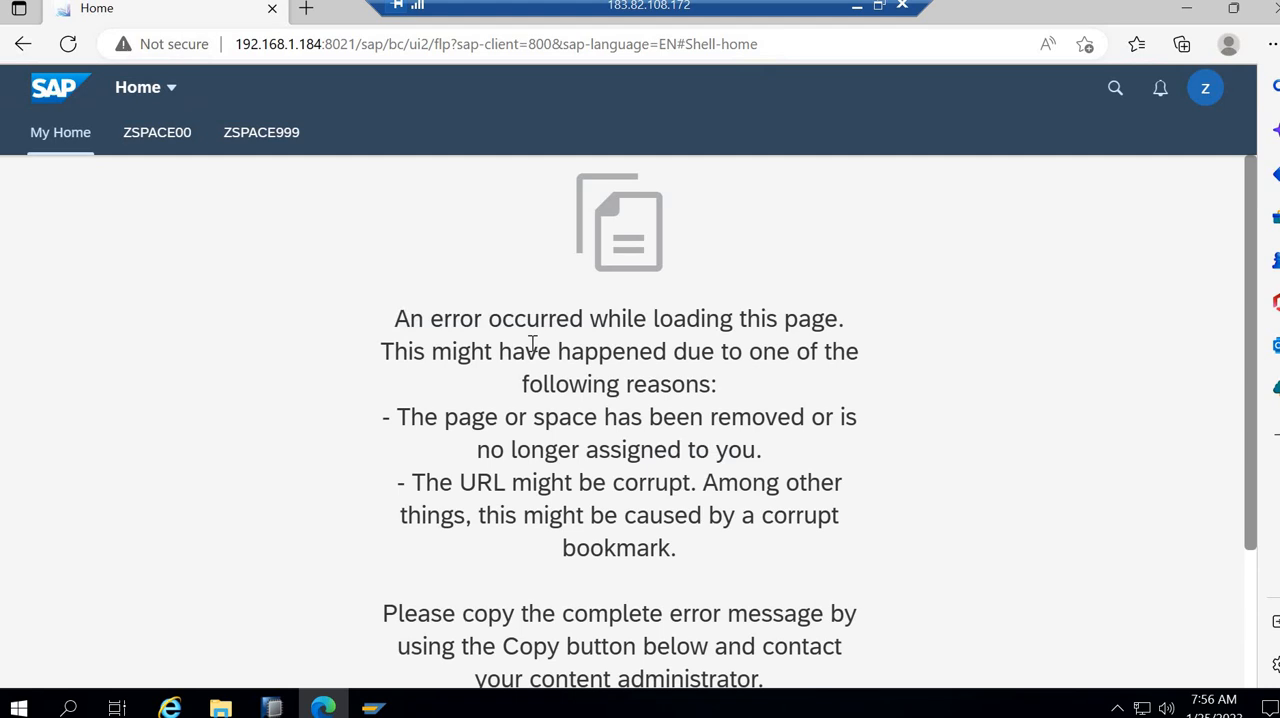
- Open space ZSPACE999, switch on Show Import Message in the Spaces and Pages user settings, and save
click(281, 142)
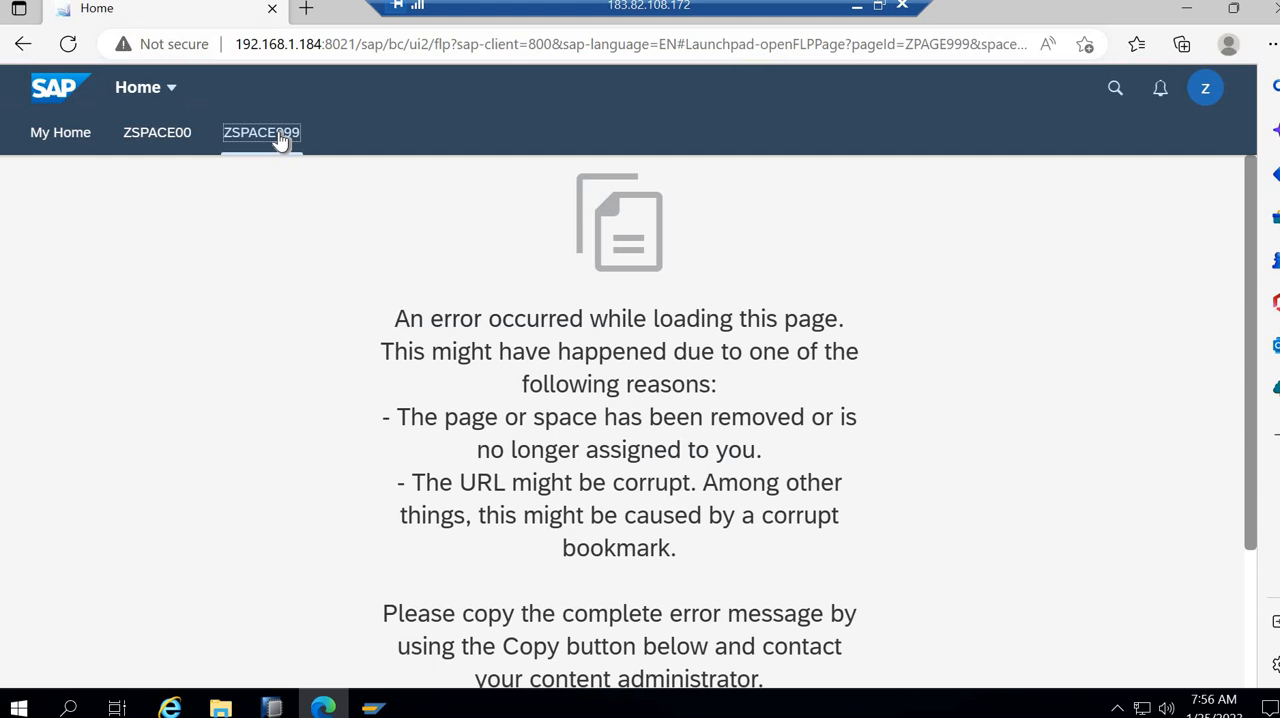
click(1207, 100)
click(1150, 287)
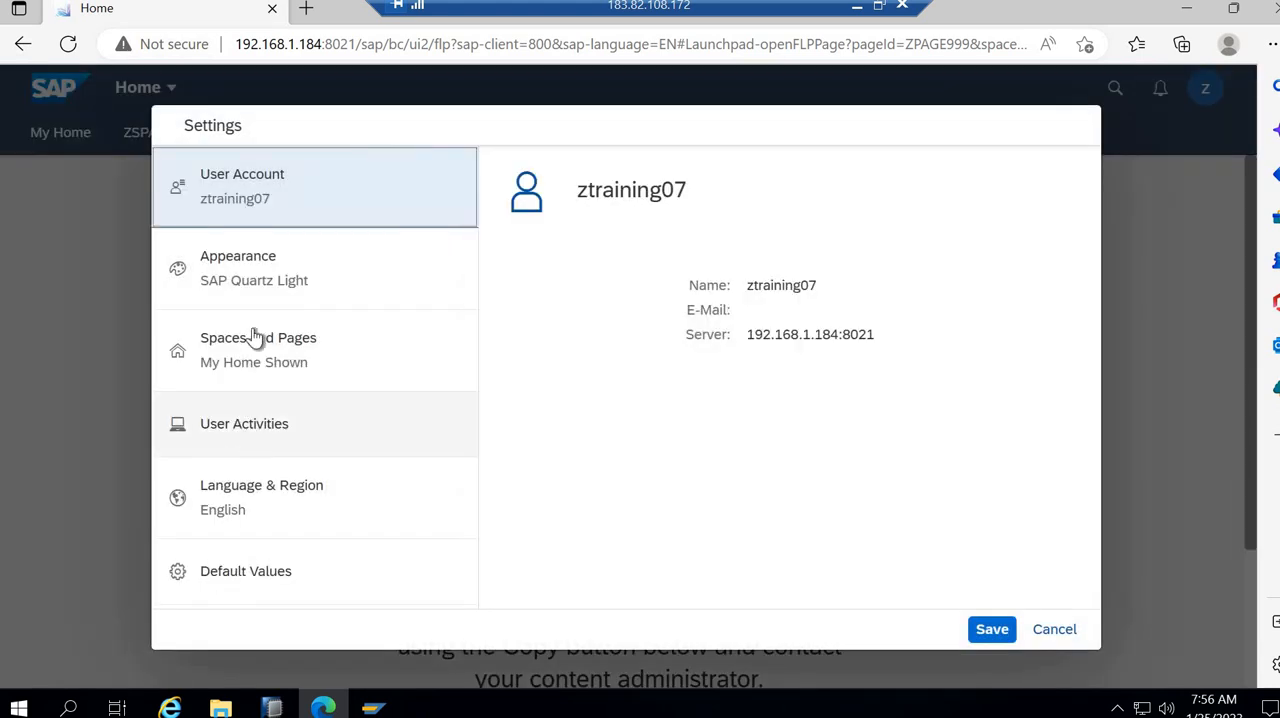
click(248, 355)
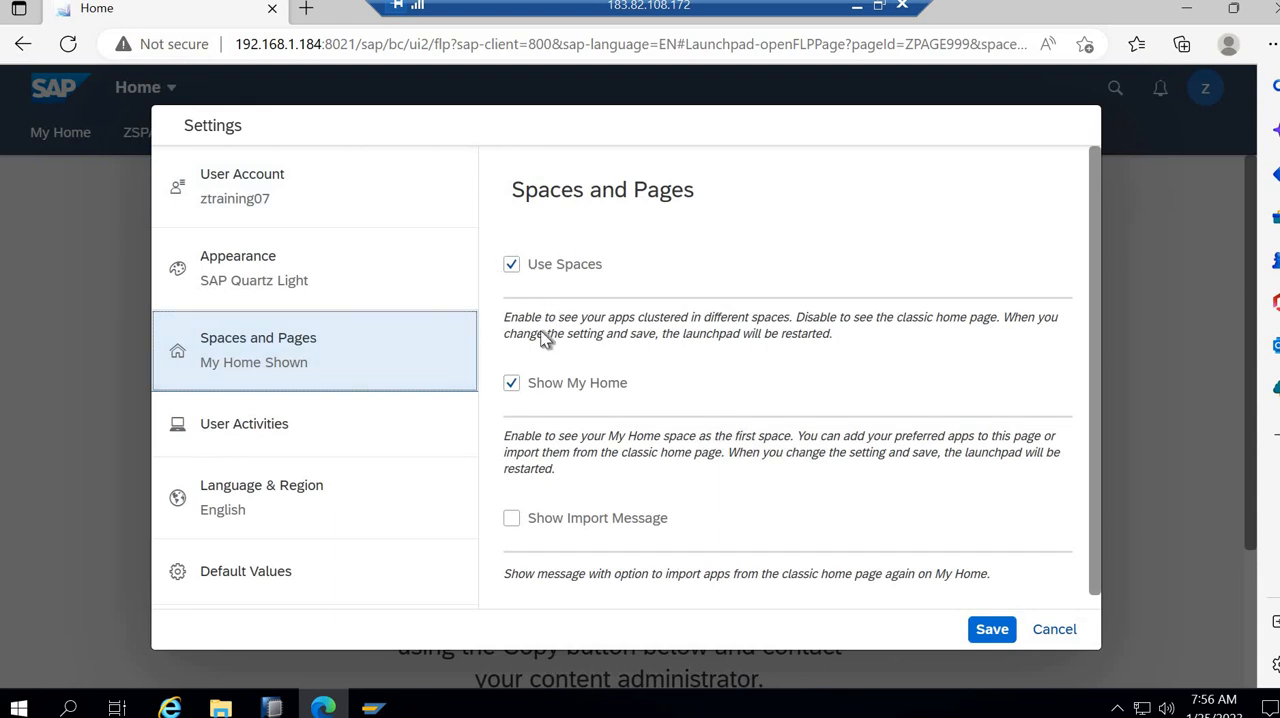
scroll(582, 436, down, 1)
click(512, 503)
click(992, 630)
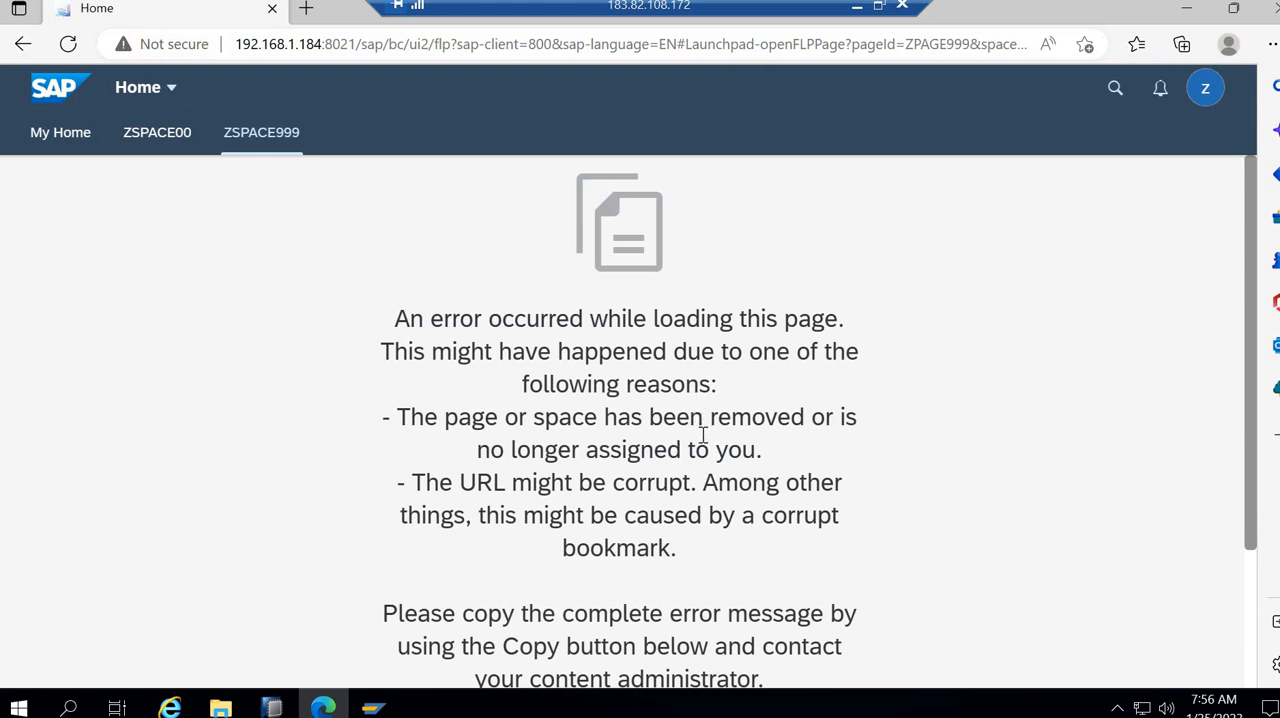
- Examine the page loading error on spaces ZSPACE999 and ZSPACE00, displaying the error details for ZSPACE999
scroll(703, 435, down, 2)
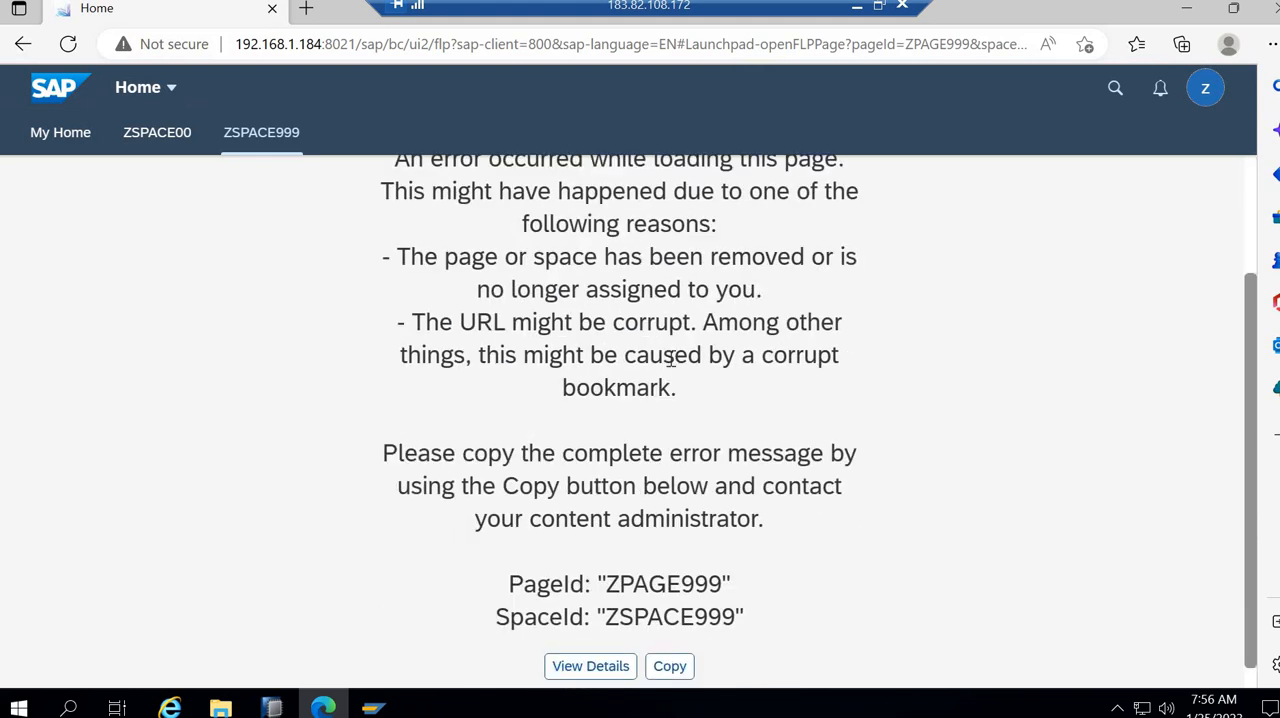
scroll(675, 373, down, 1)
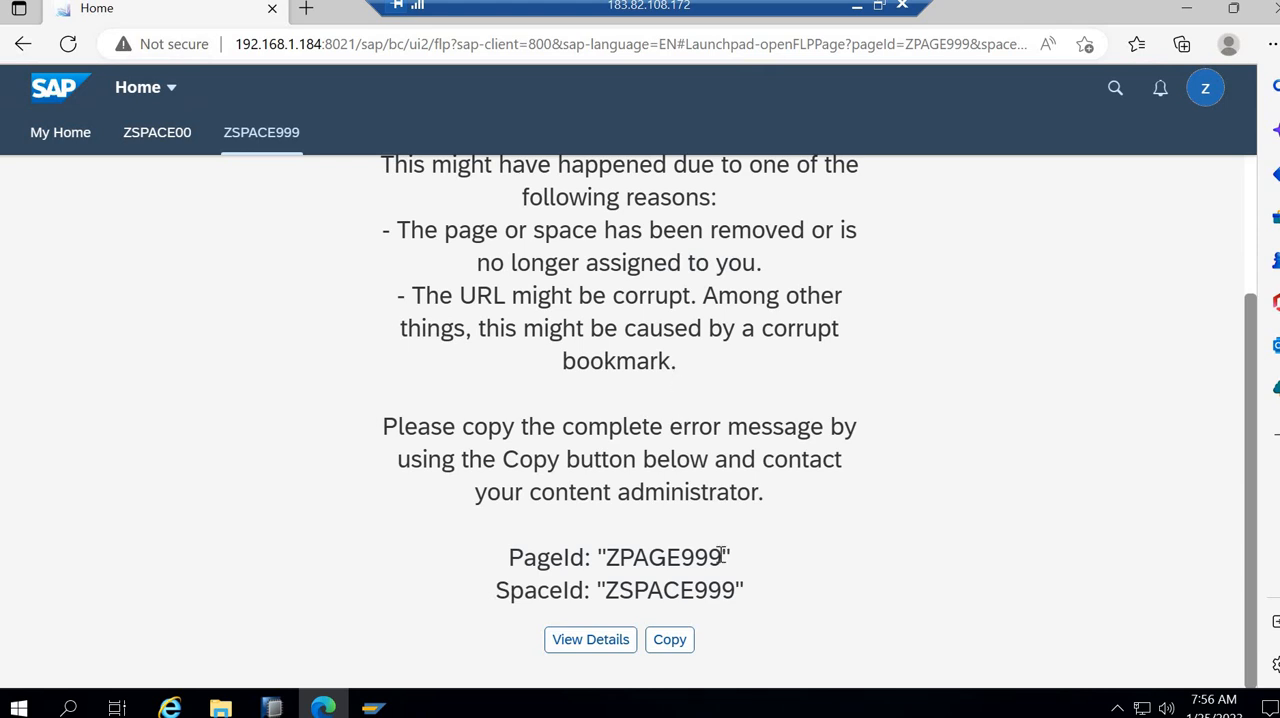
click(270, 148)
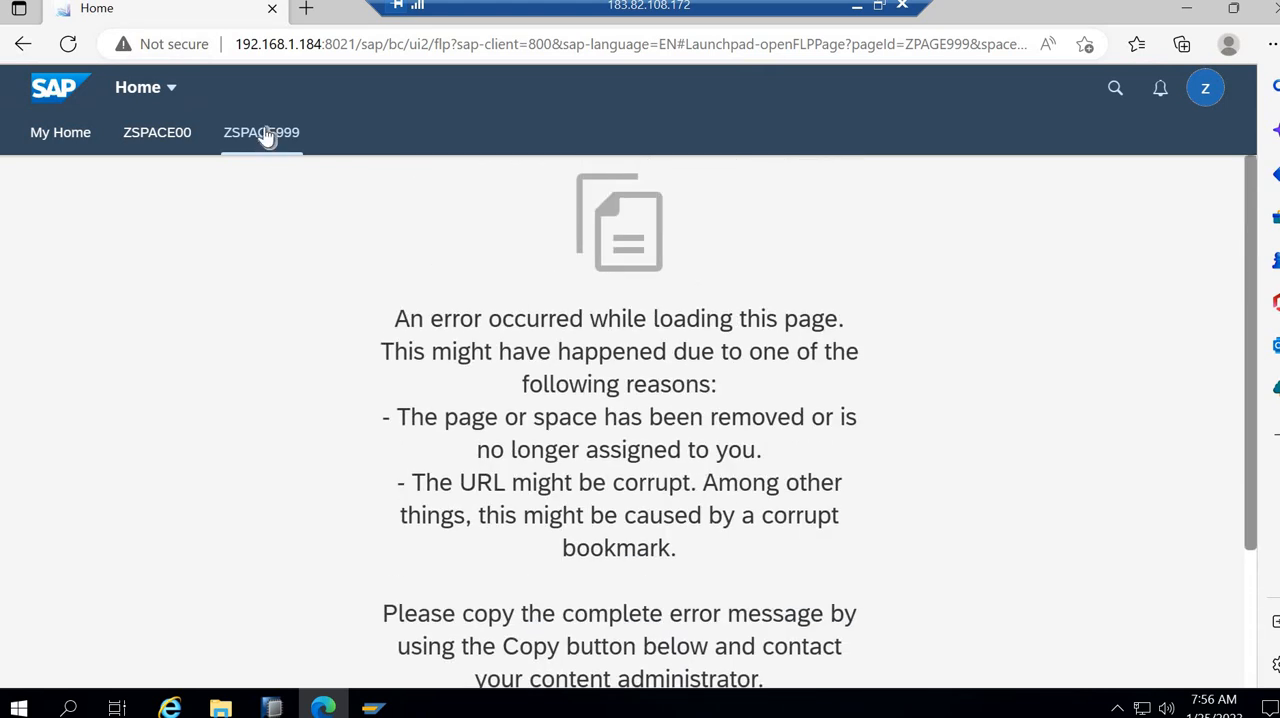
click(128, 143)
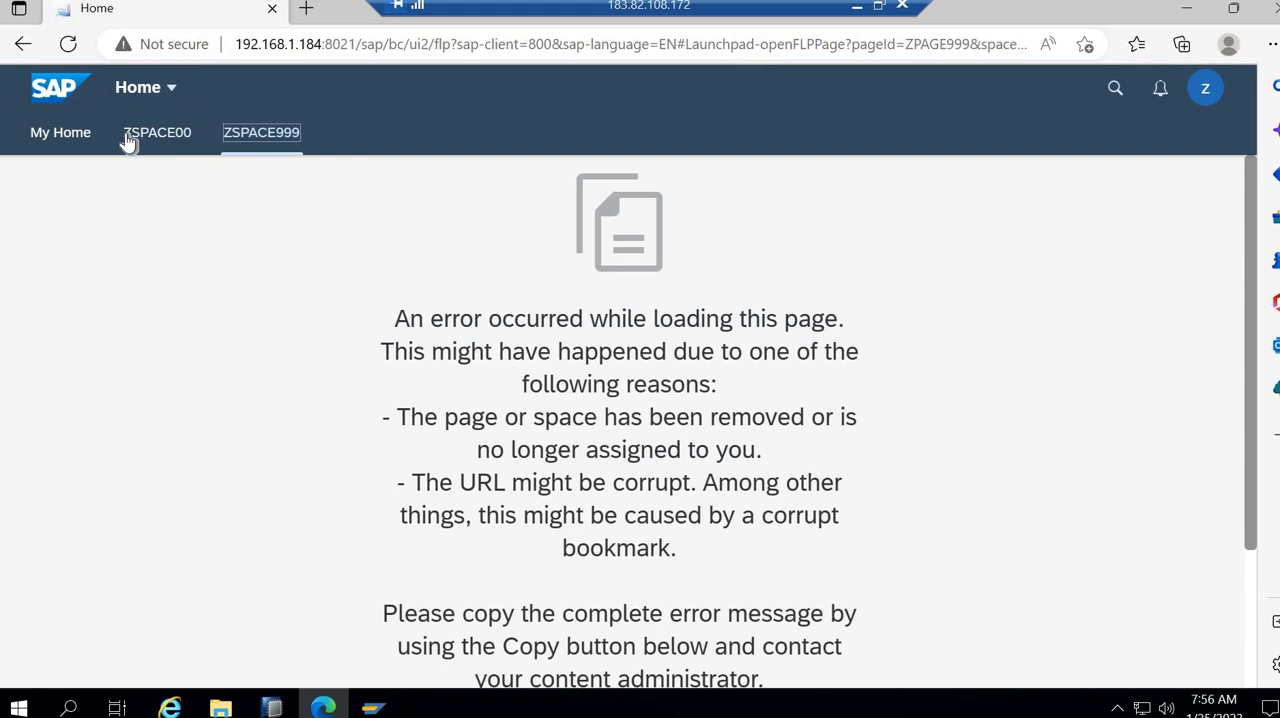
click(255, 144)
scroll(350, 333, down, 2)
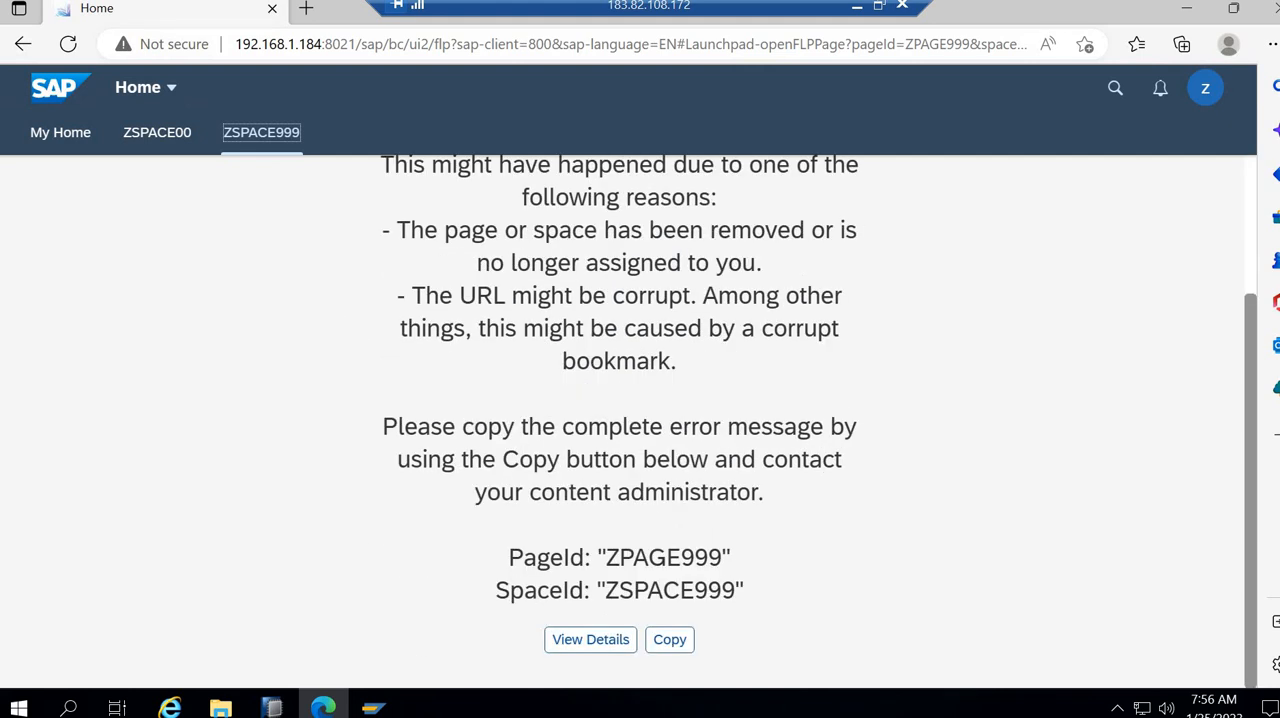
click(598, 641)
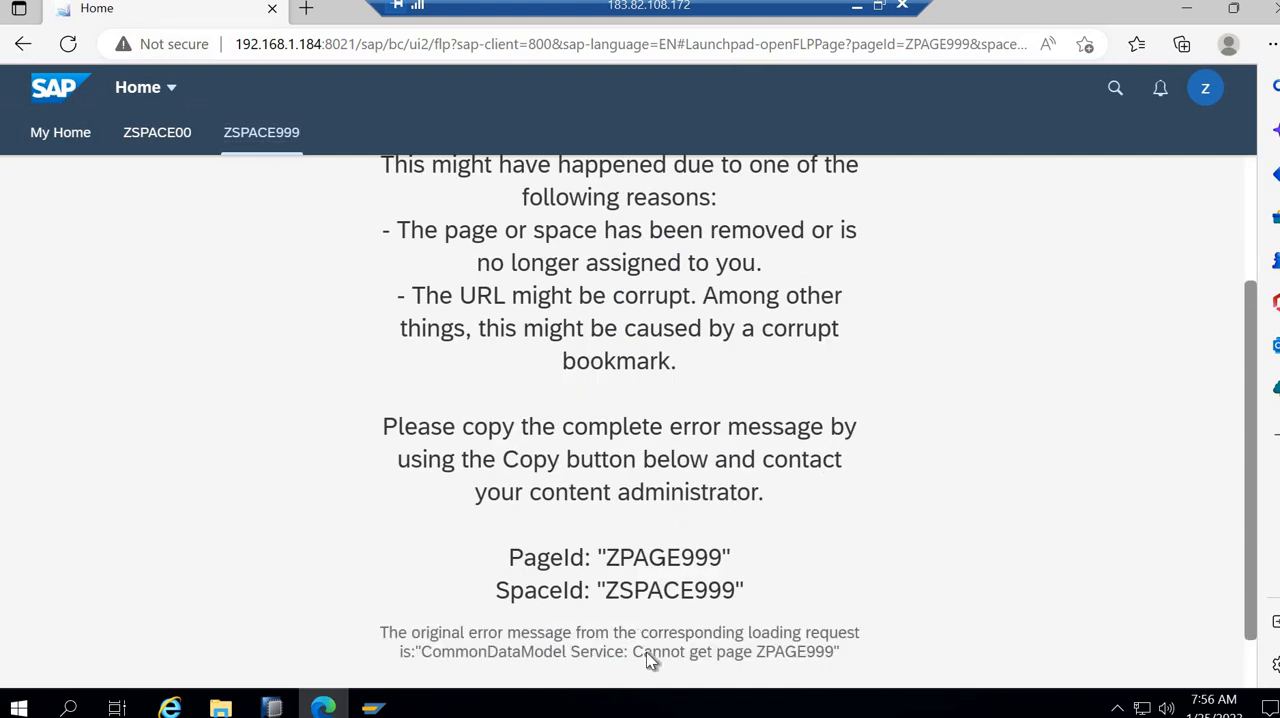
scroll(646, 651, down, 1)
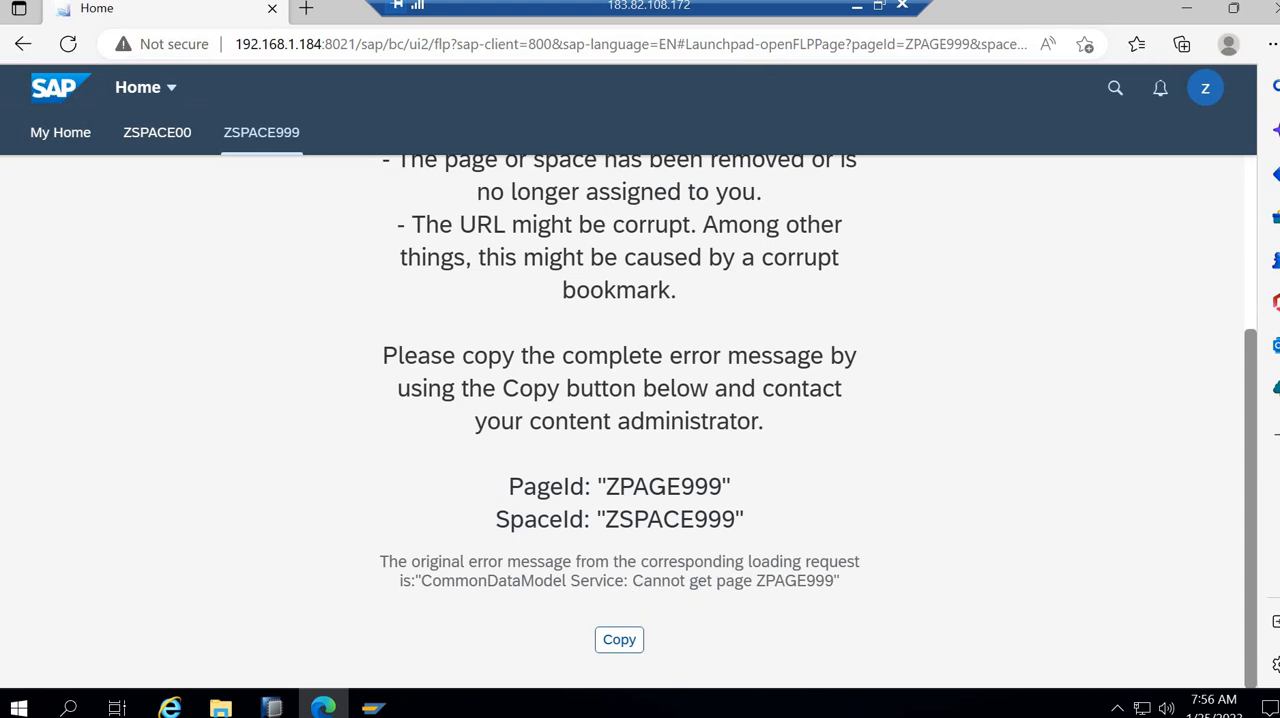
- Switch to SAP GUI, leave User Maintenance, and open the Gateway error log with /n/iwfnd/error_log in the other session
mouse_move(373, 708)
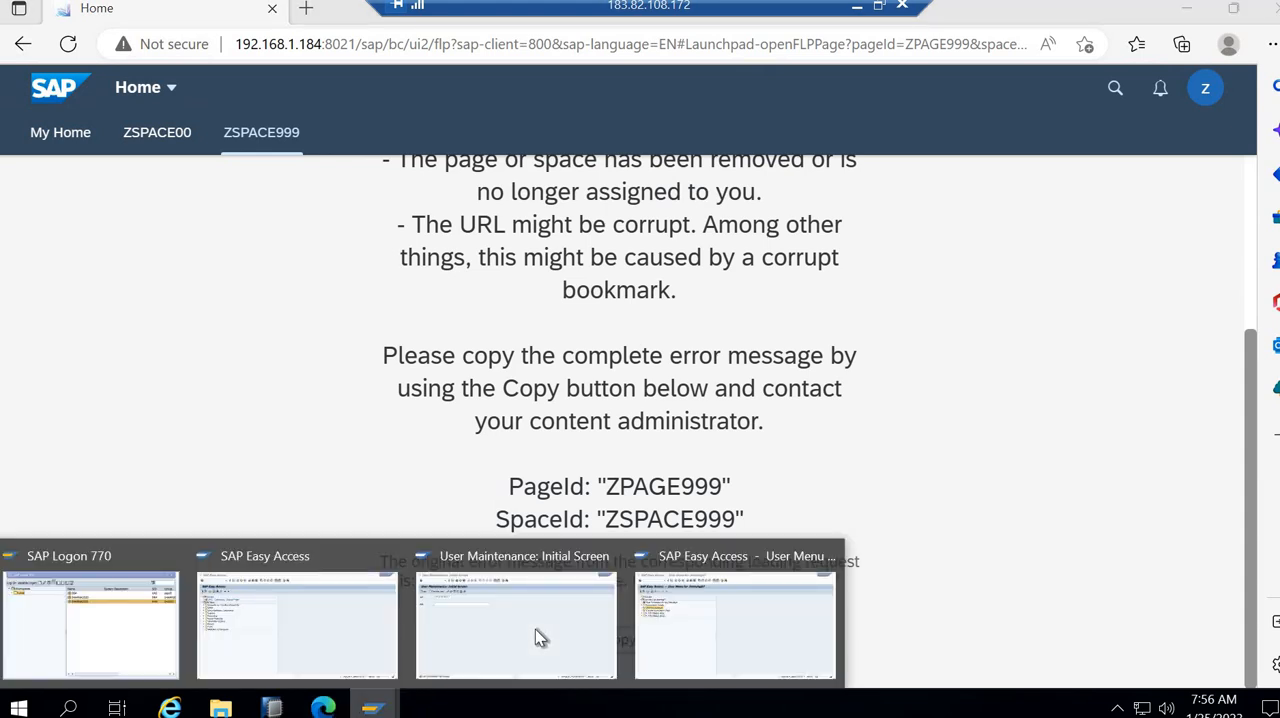
click(537, 626)
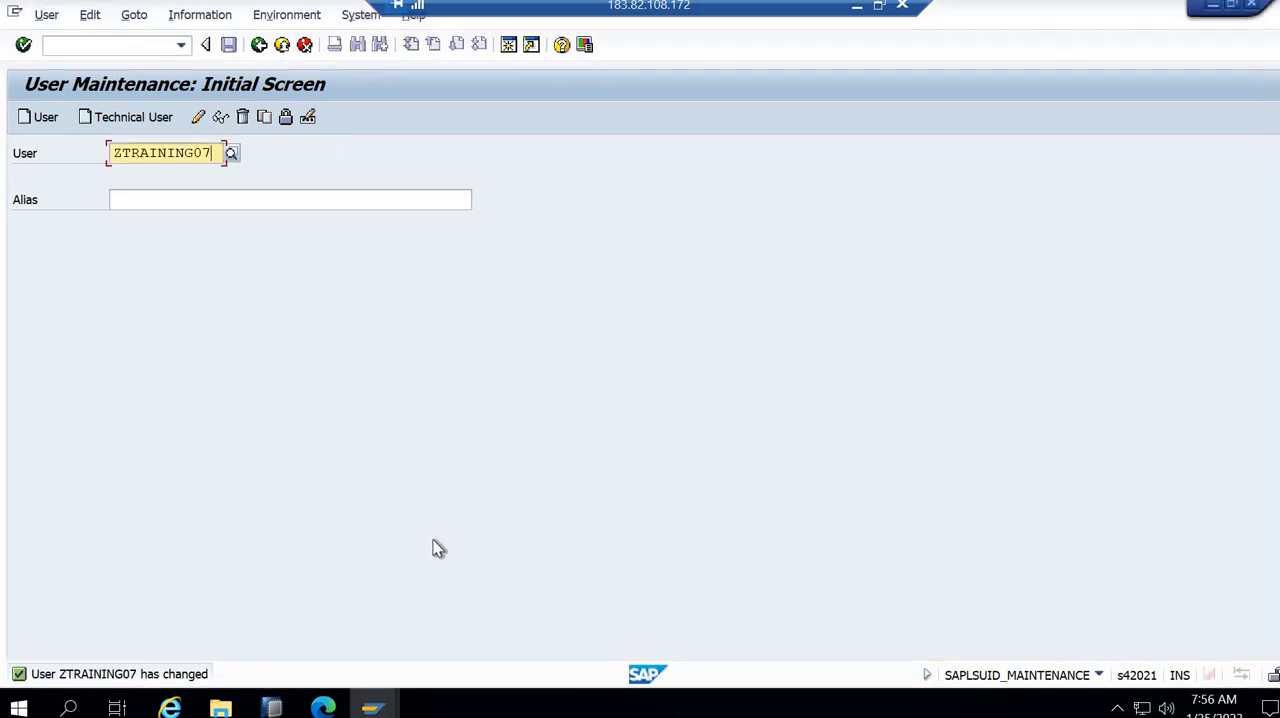
click(259, 45)
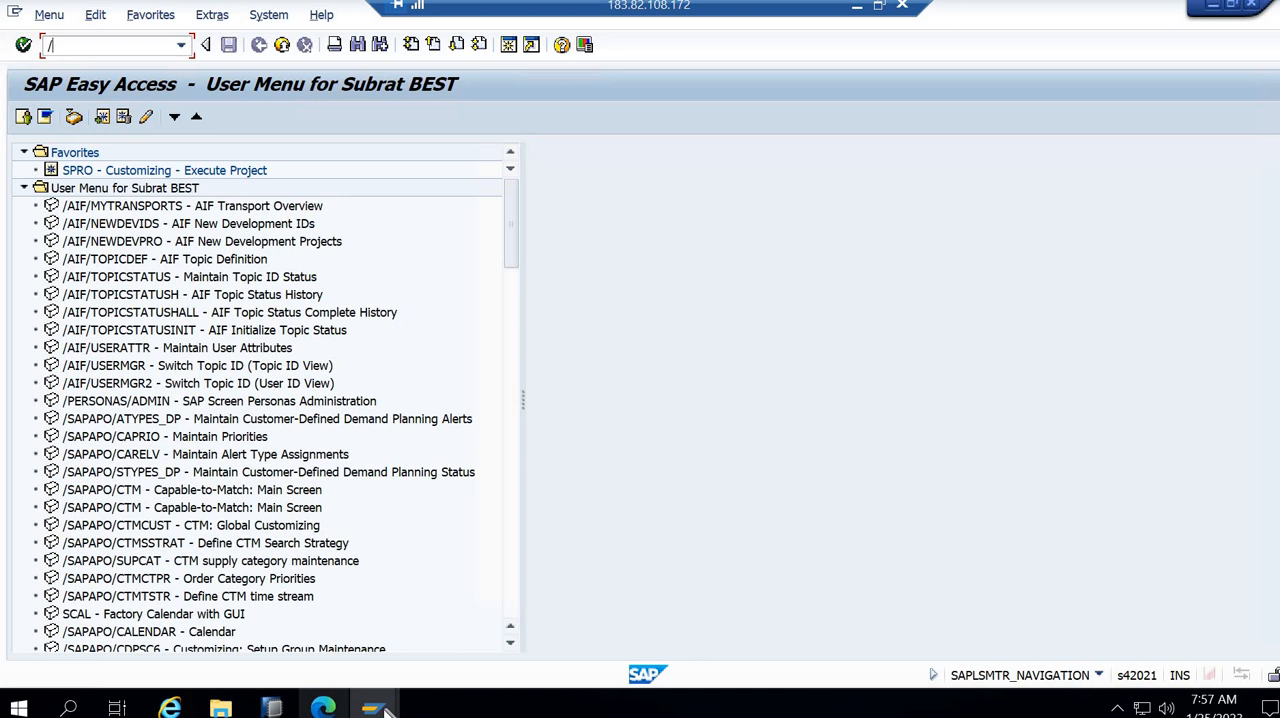
mouse_move(370, 702)
click(317, 641)
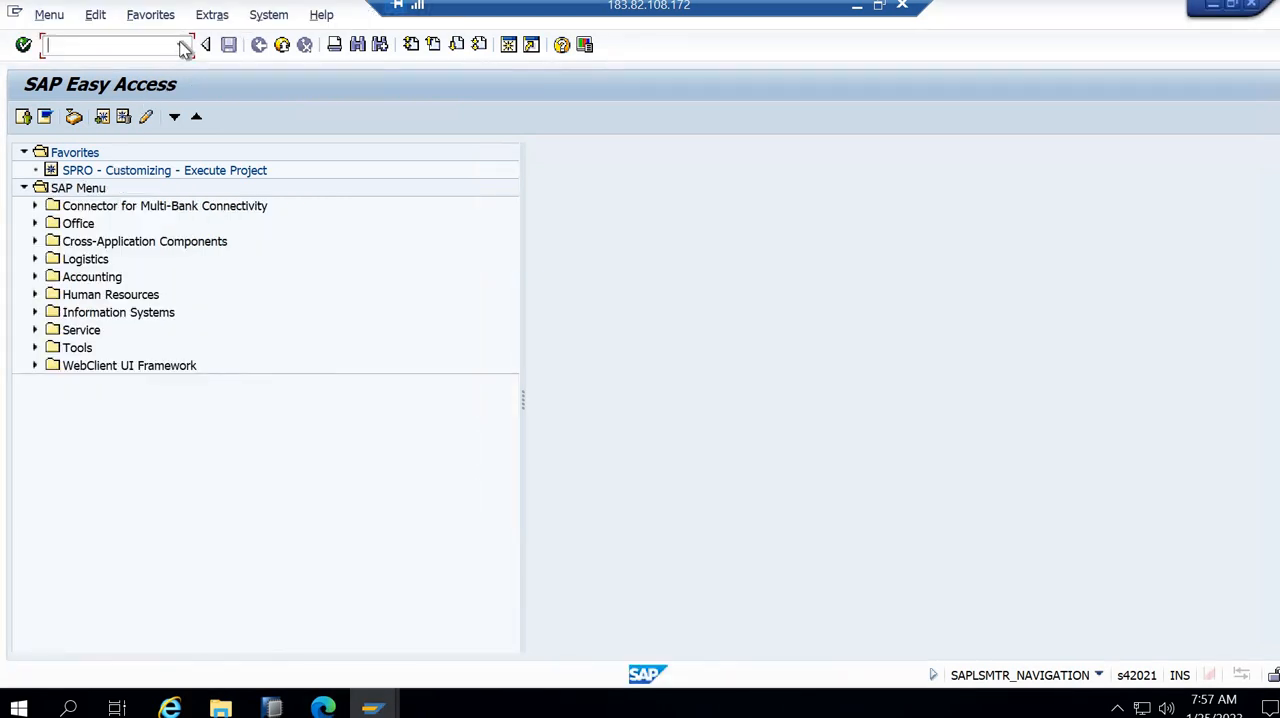
click(181, 48)
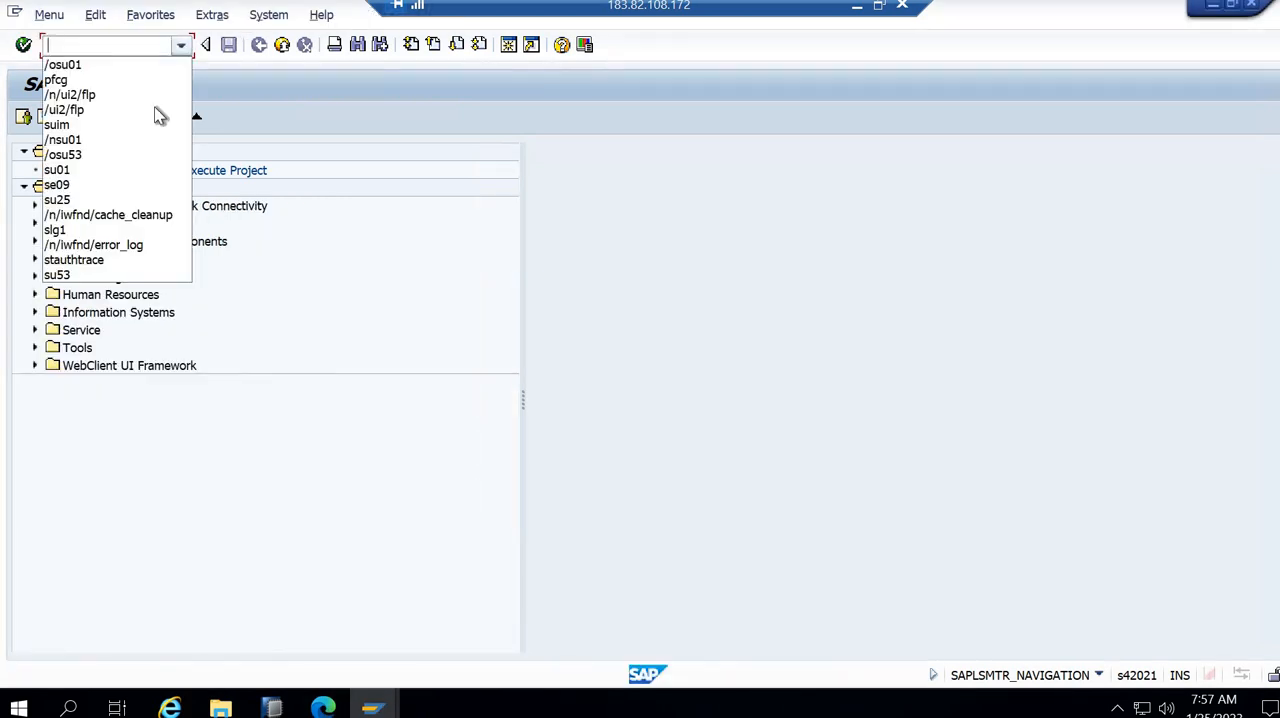
click(134, 246)
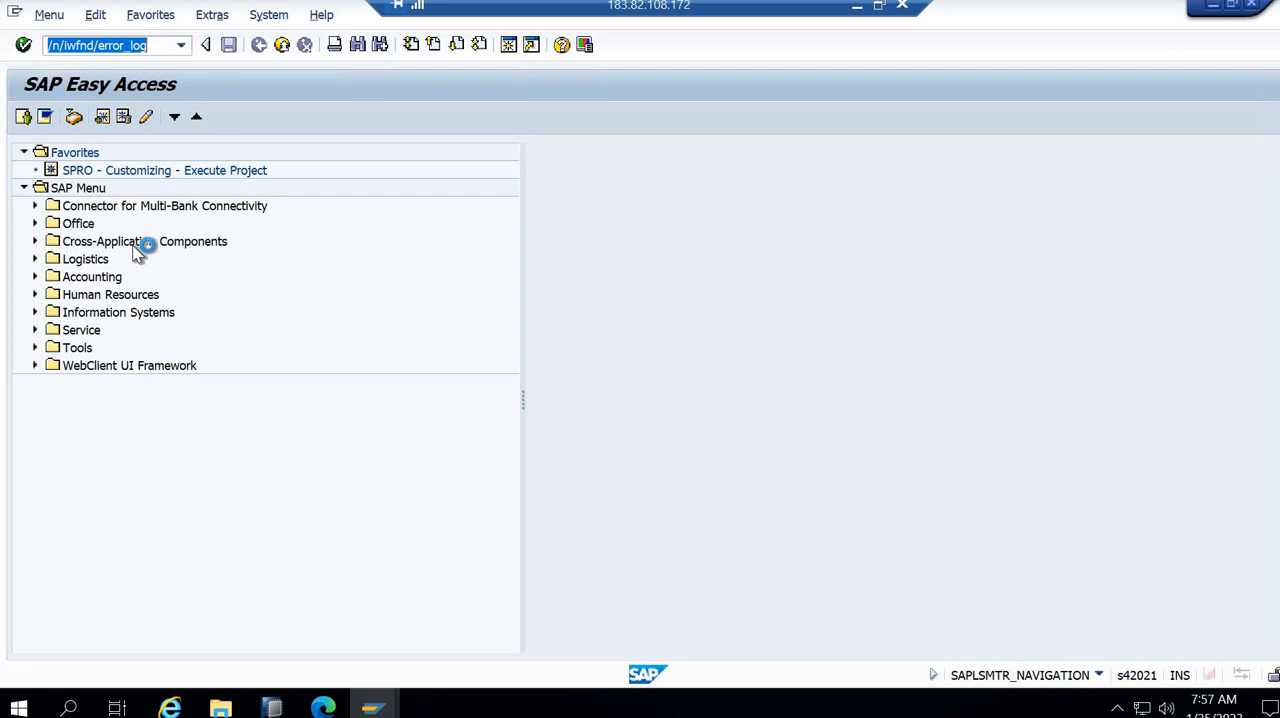
key(Return)
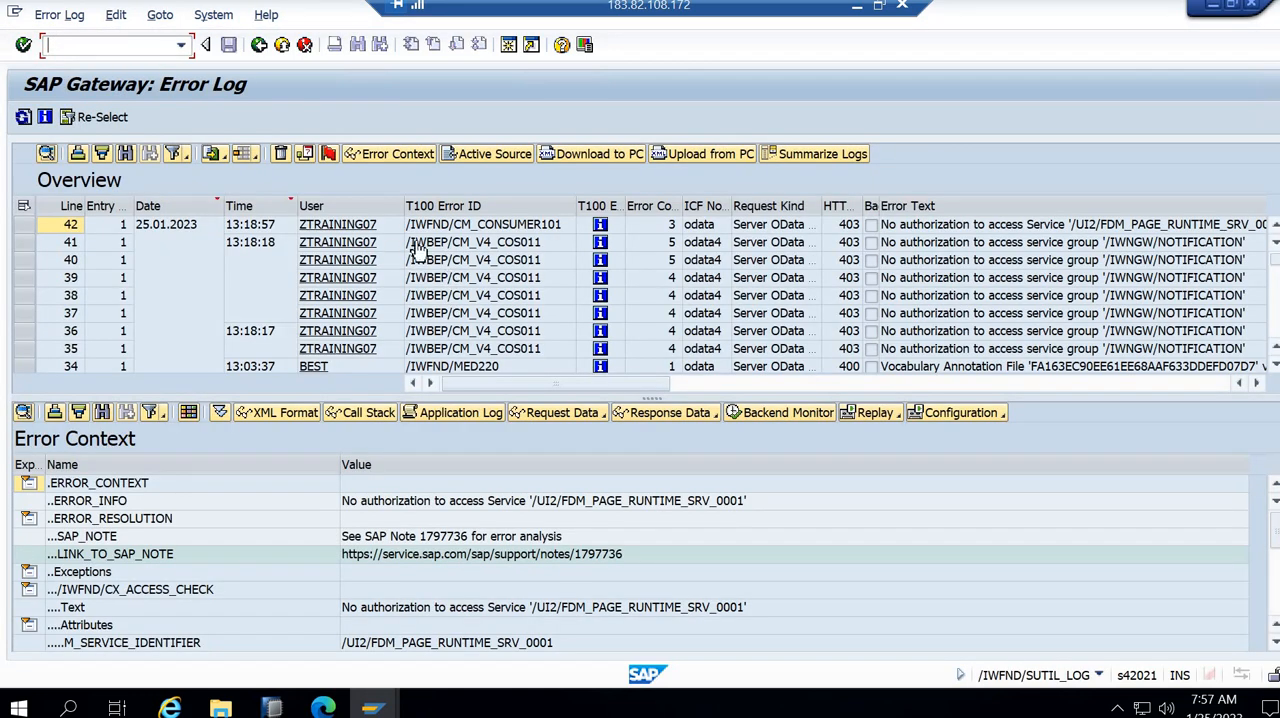
- Copy the latest ZTRAINING07 error text into a new Notepad file and select the service name /UI2/FDM_PAGE_RUNTIME_SRV_0001 in it
click(1258, 390)
click(1050, 228)
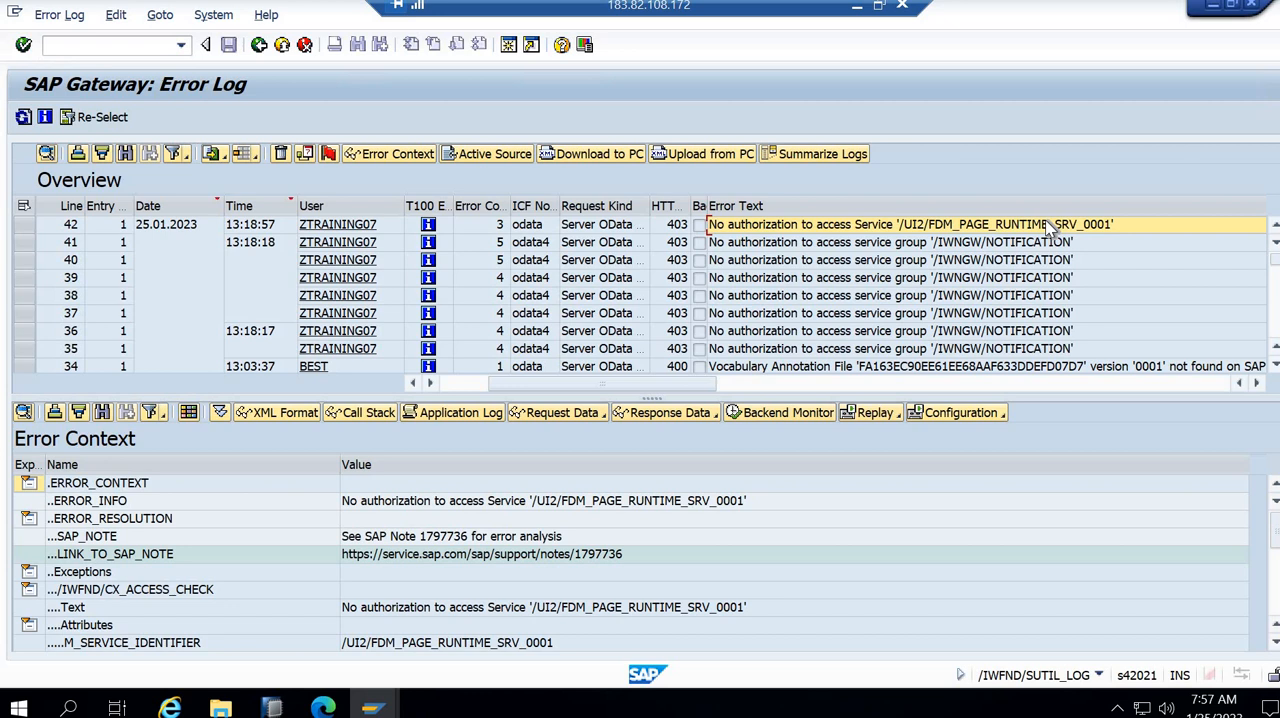
click(68, 708)
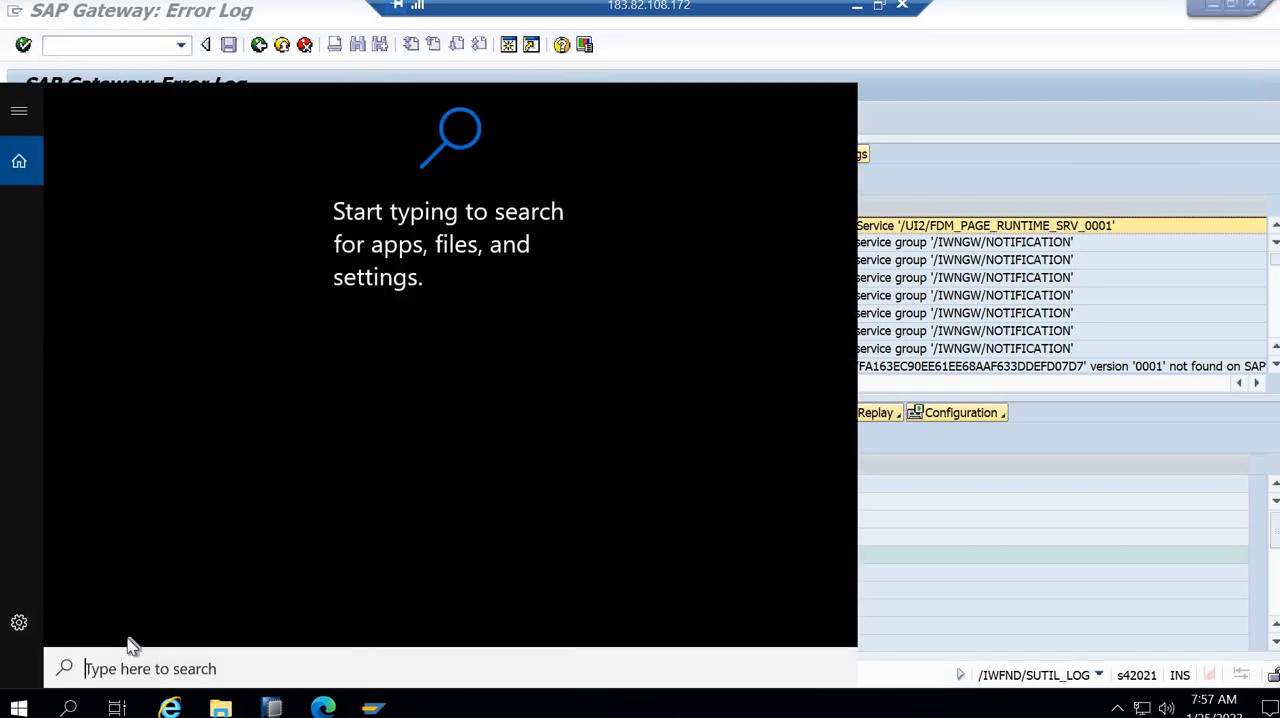
text(notepad)
key(Return)
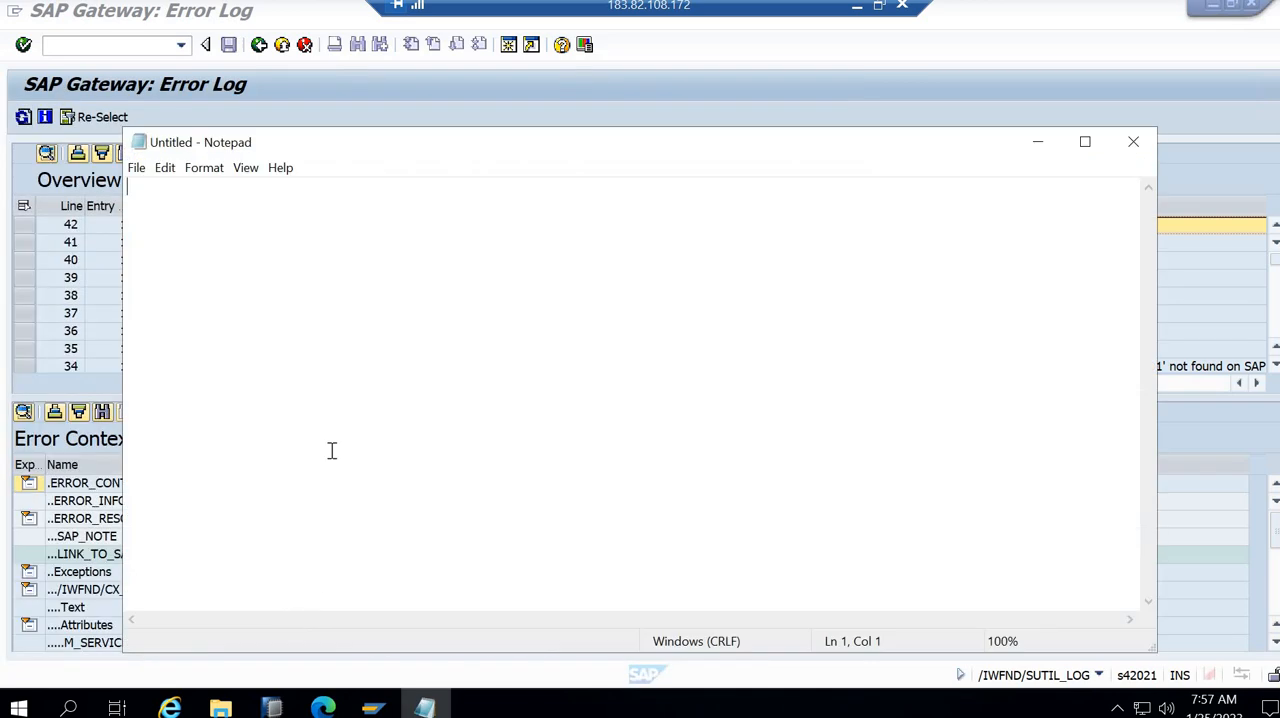
text(No authorization to access Service '/UI2/FDM_PAGE_RUNTIME_SRV_0001')
drag(668, 186, 425, 195)
- Return to the SAP Gateway error log, open PFCG in a new session, and display role ZTEST_FIORI's menu in change mode
click(372, 708)
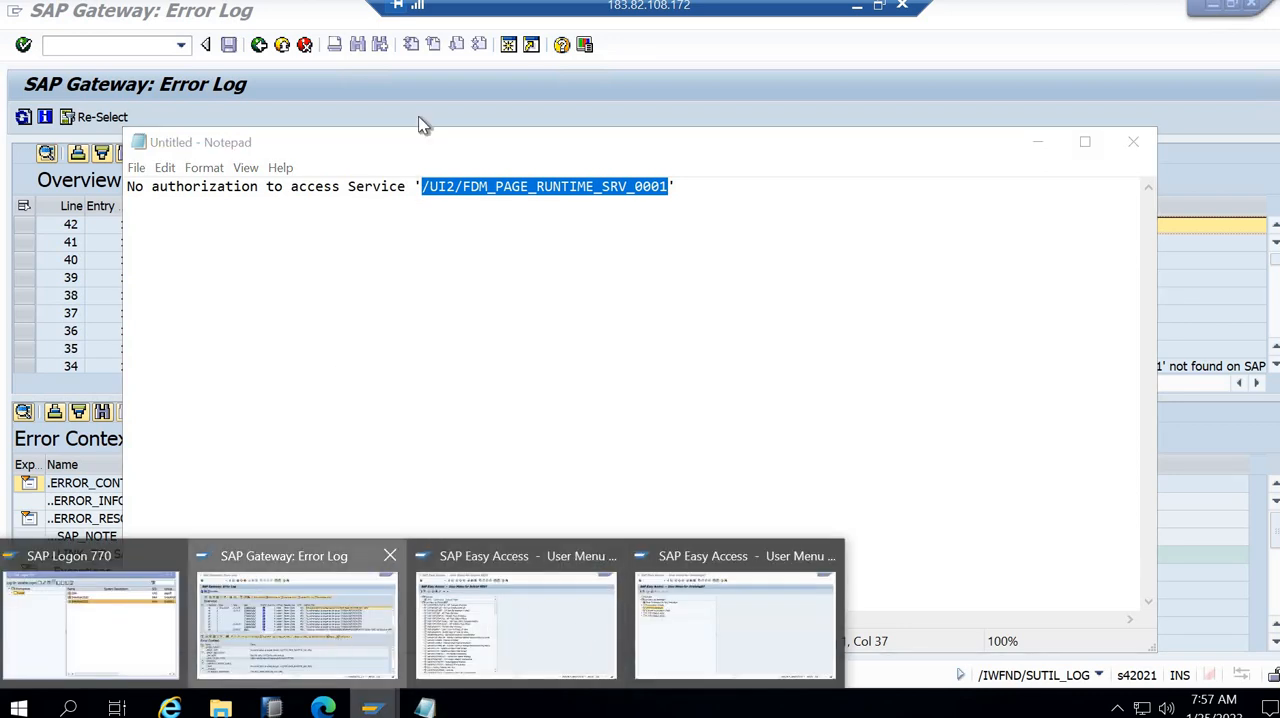
click(423, 123)
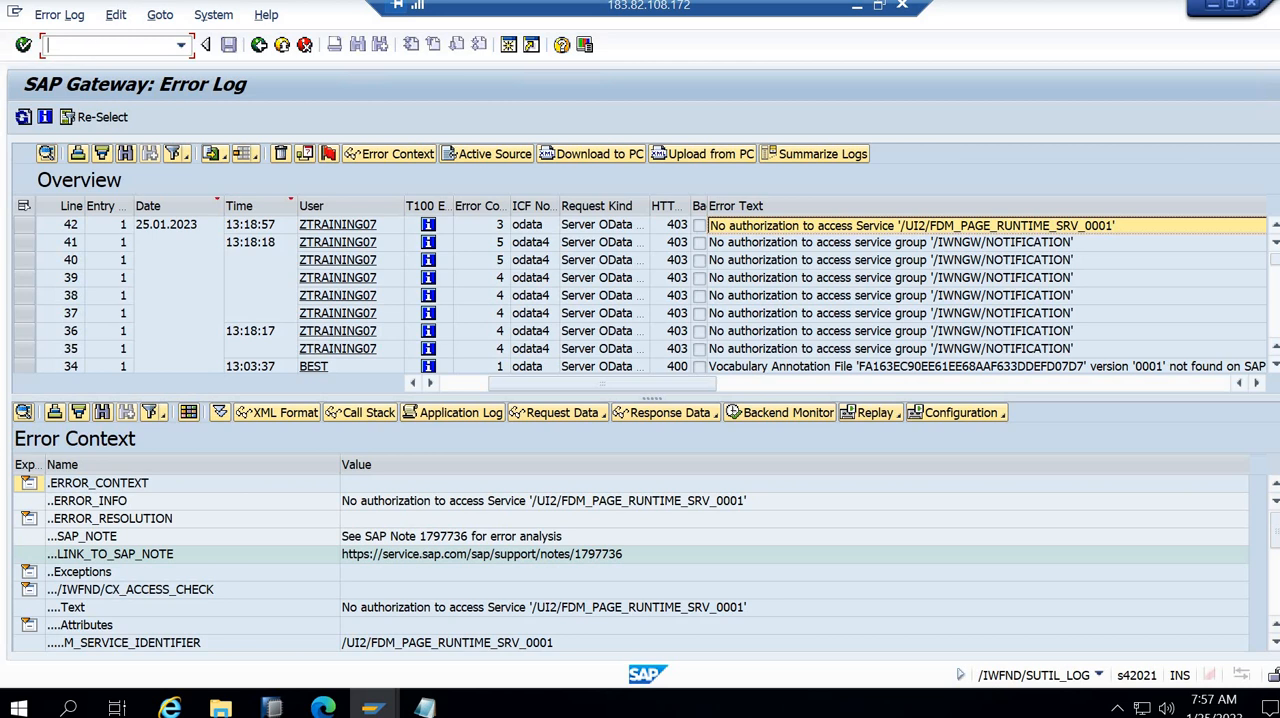
text(/opfcg)
key(Return)
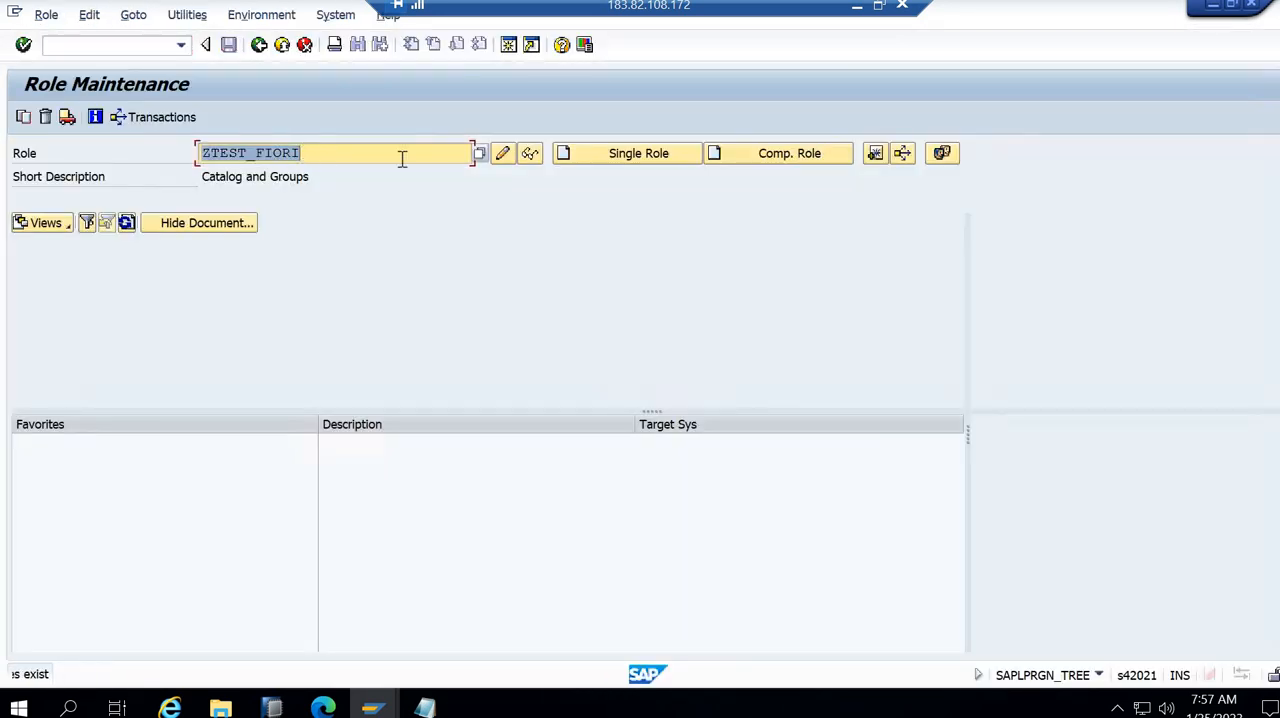
click(497, 155)
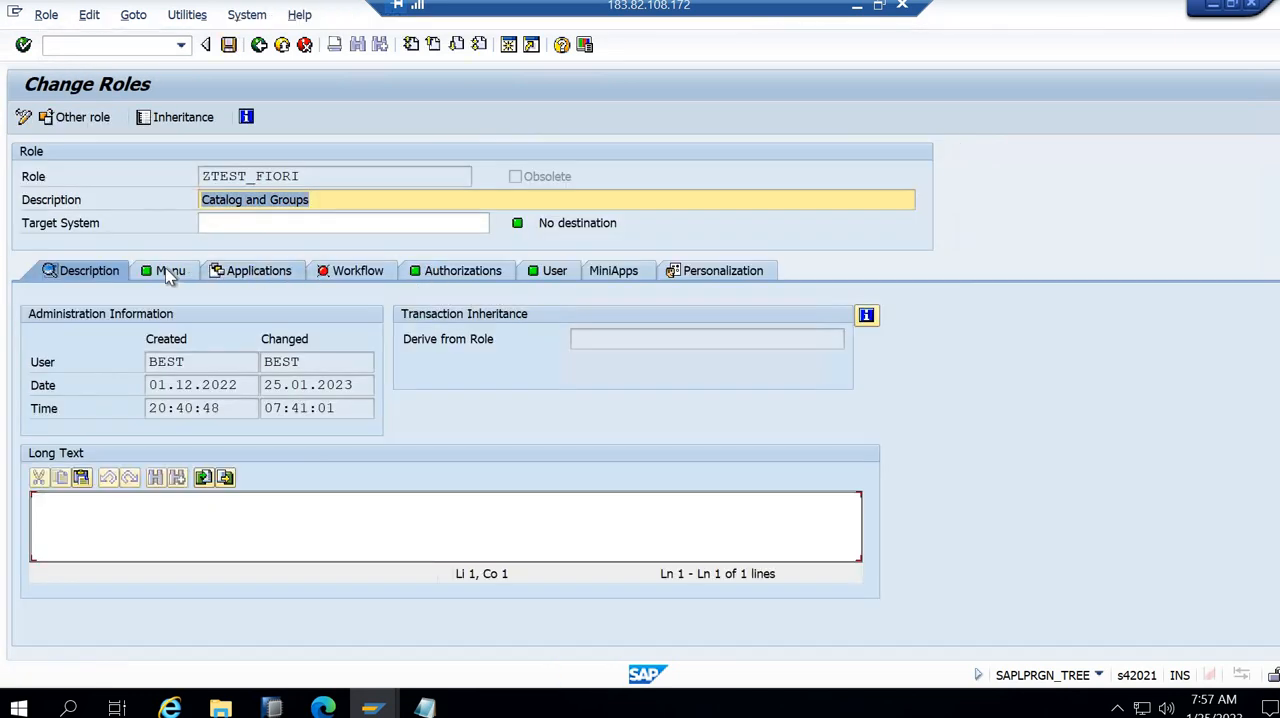
click(236, 377)
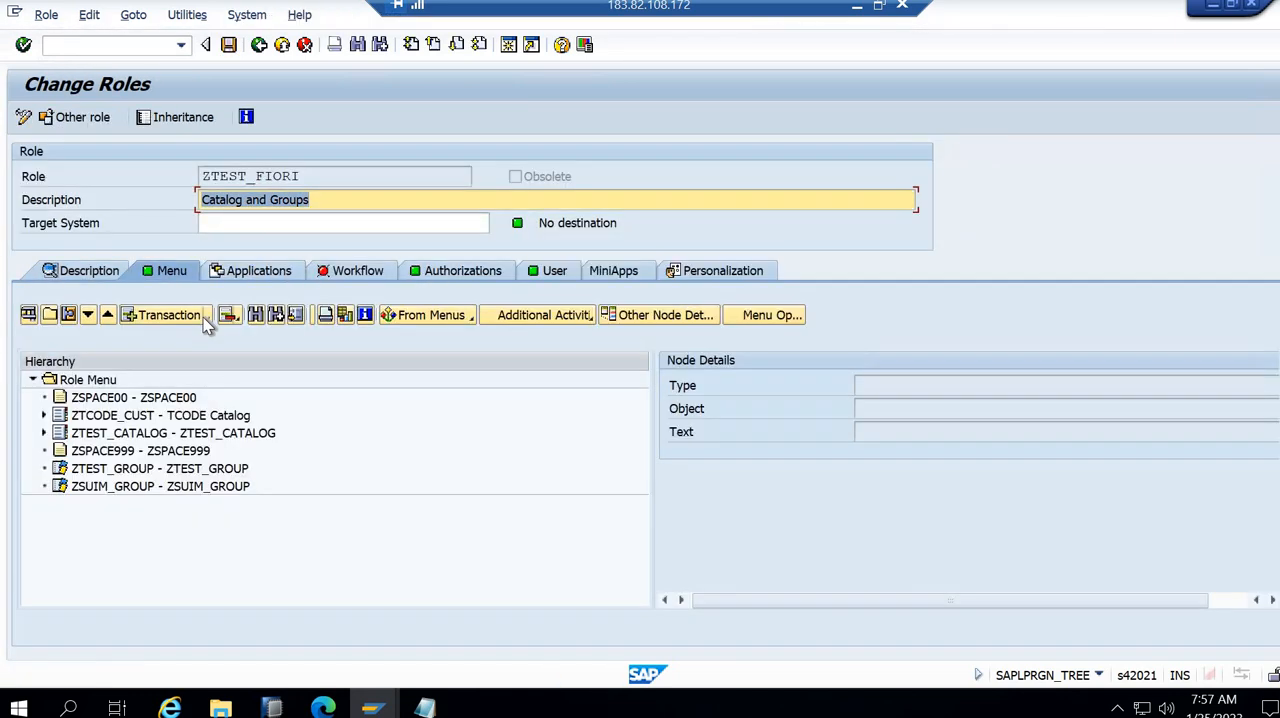
- Start adding an authorization default to role ZTEST_FIORI's menu with the type SAP Gateway Business Suite Enablement - Service
click(207, 317)
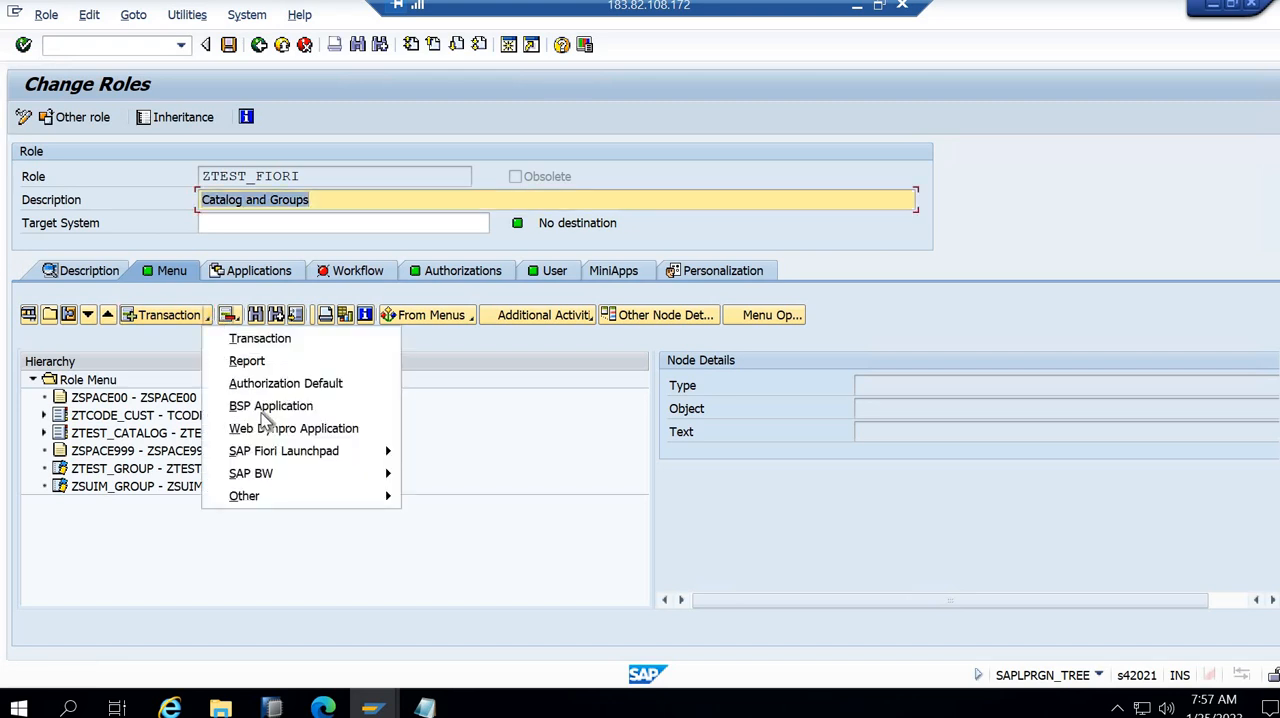
click(290, 383)
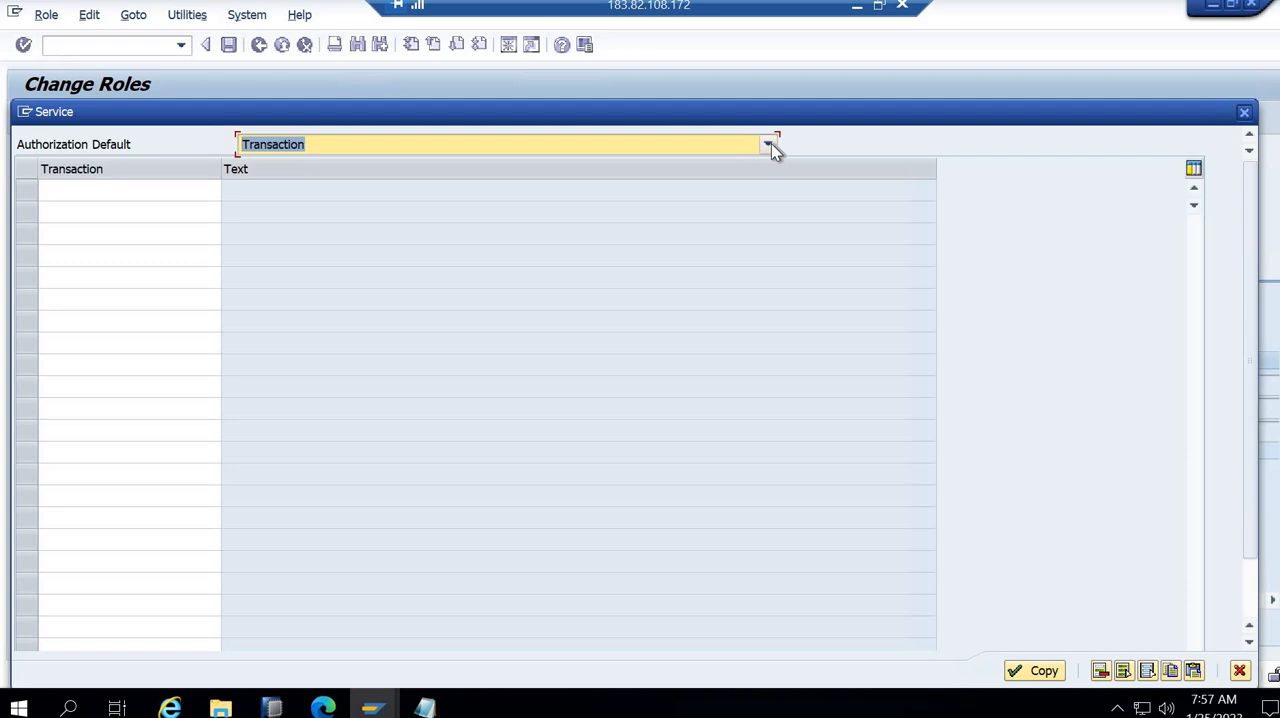
click(768, 144)
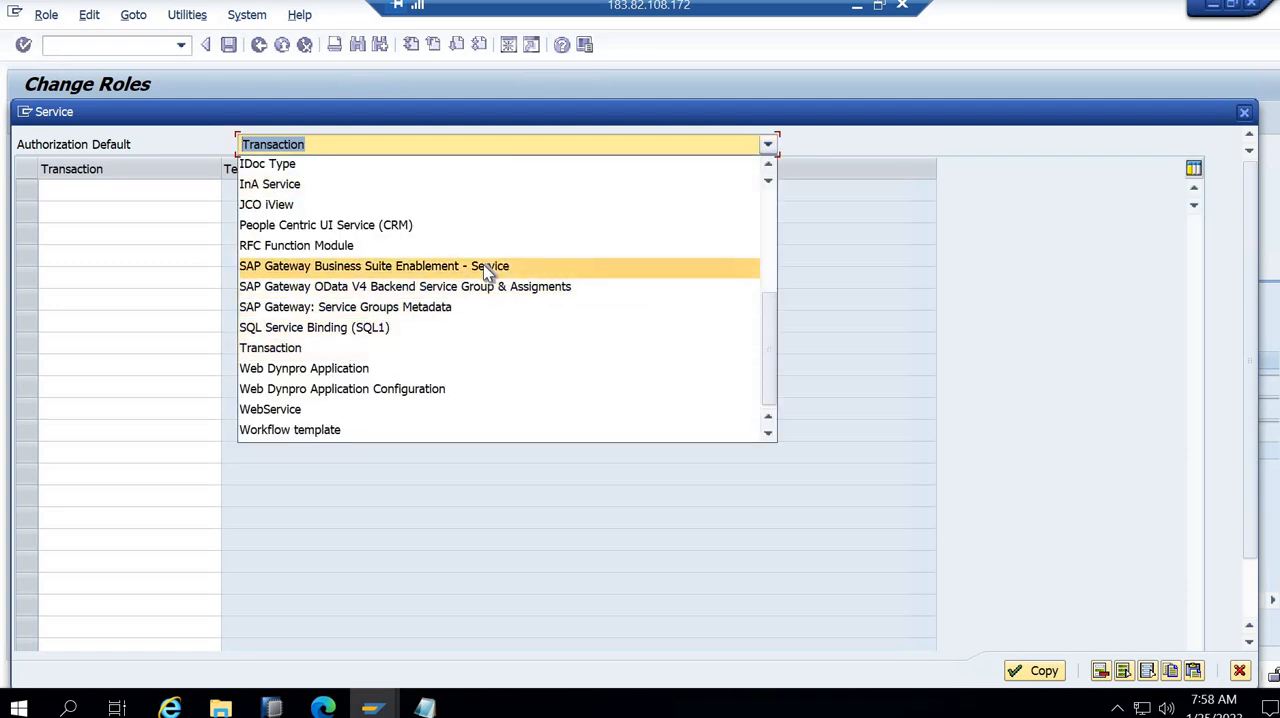
click(483, 265)
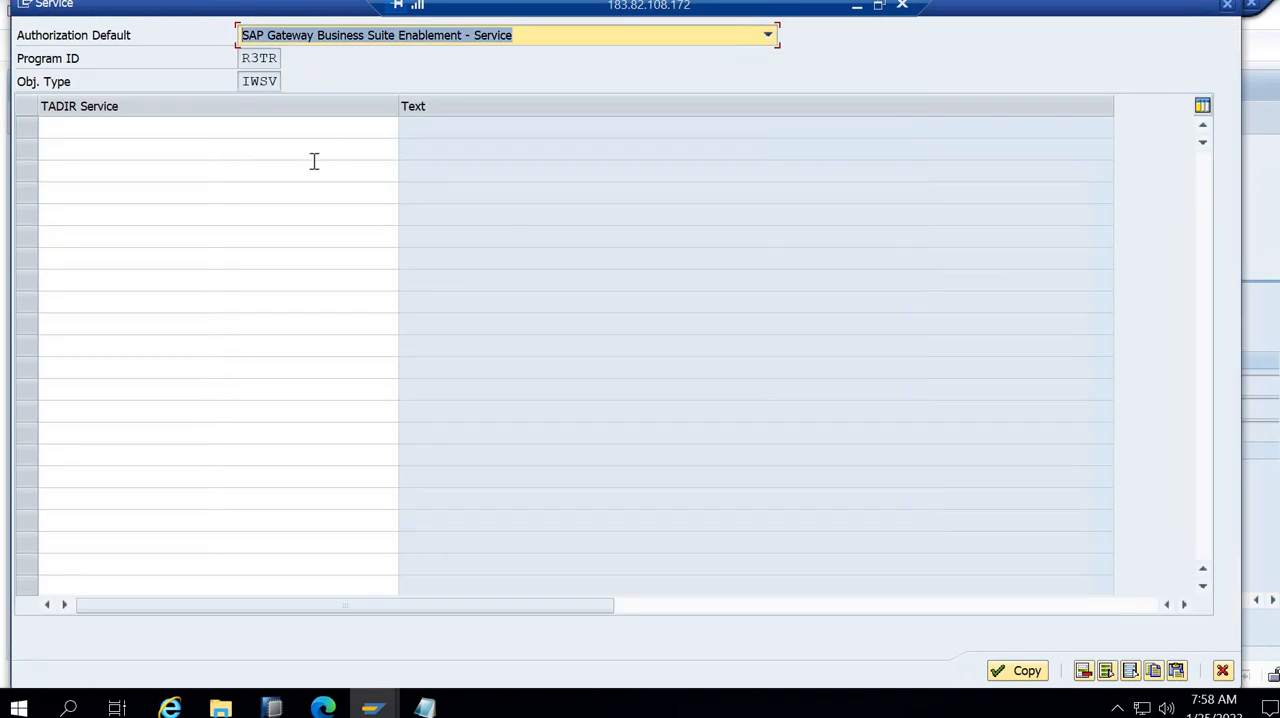
- Search the TADIR services for *FDM_PAGE_RUNTIME_SRV* and add the IWSV object /UI2/FDM_PAGE_RUNTIME_SRV 0001 to the role menu
click(296, 127)
text(/UI2/FDM_PAGE_RUNTIME_SRV_0001)
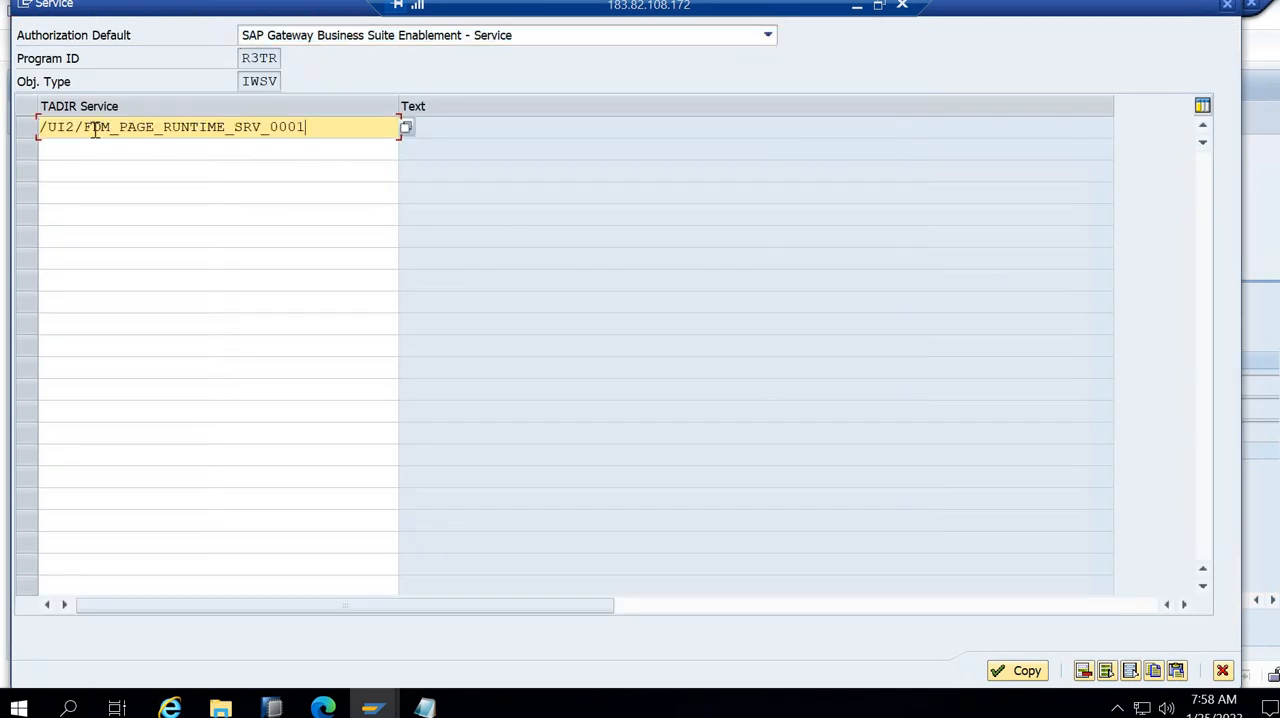
key(BackSpace)
key(BackSpace)
key(BackSpace)
key(BackSpace)
key(BackSpace)
text(*)
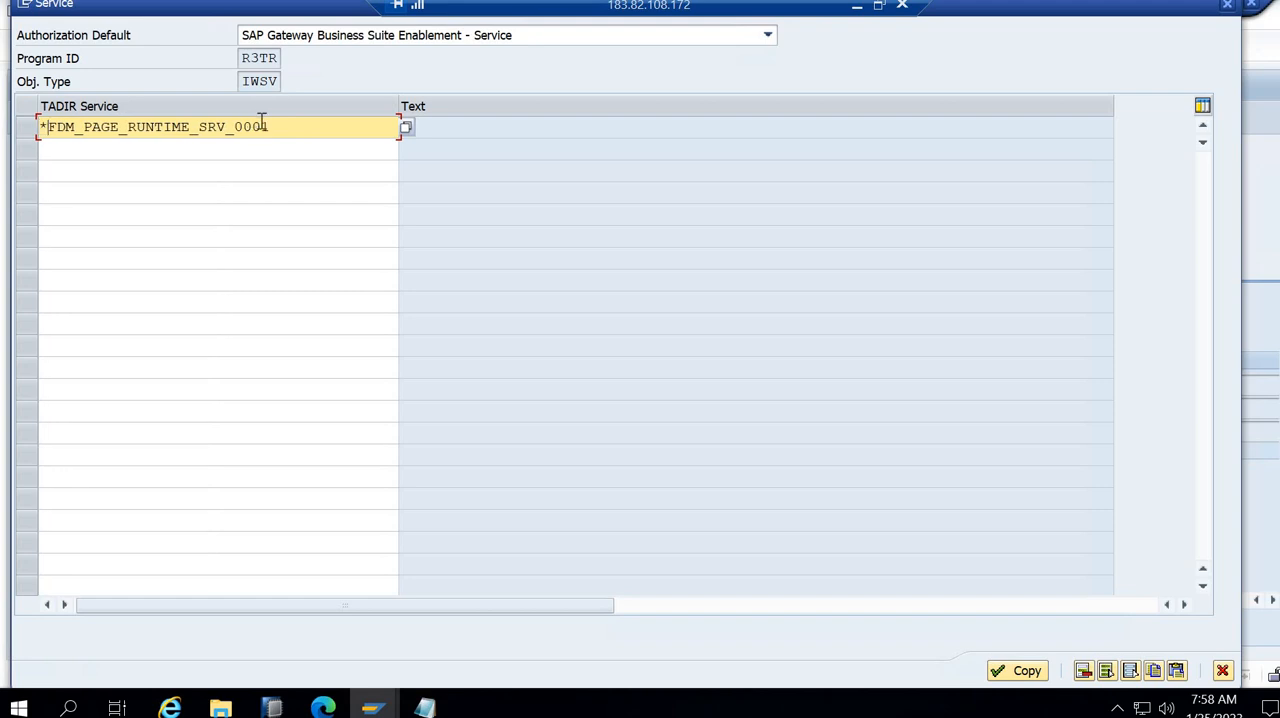
click(231, 130)
key(Delete)
key(Delete)
key(Delete)
key(Delete)
key(Delete)
click(405, 126)
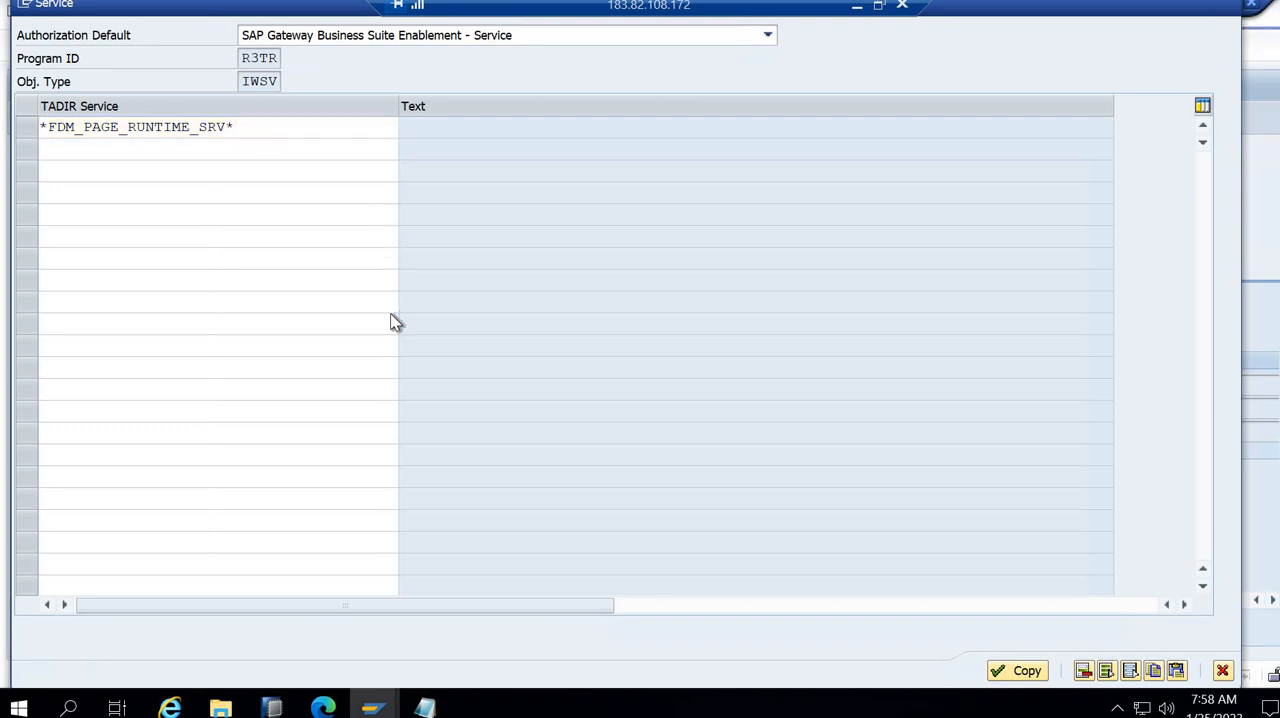
click(40, 279)
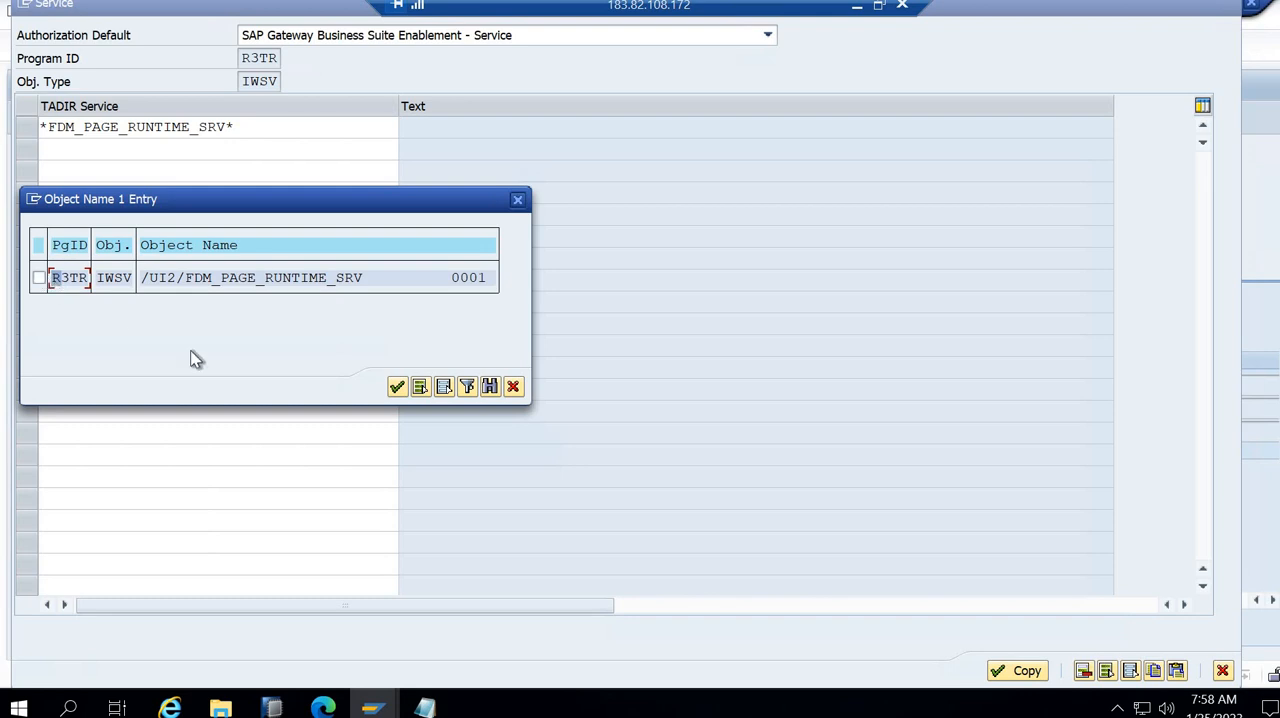
click(397, 387)
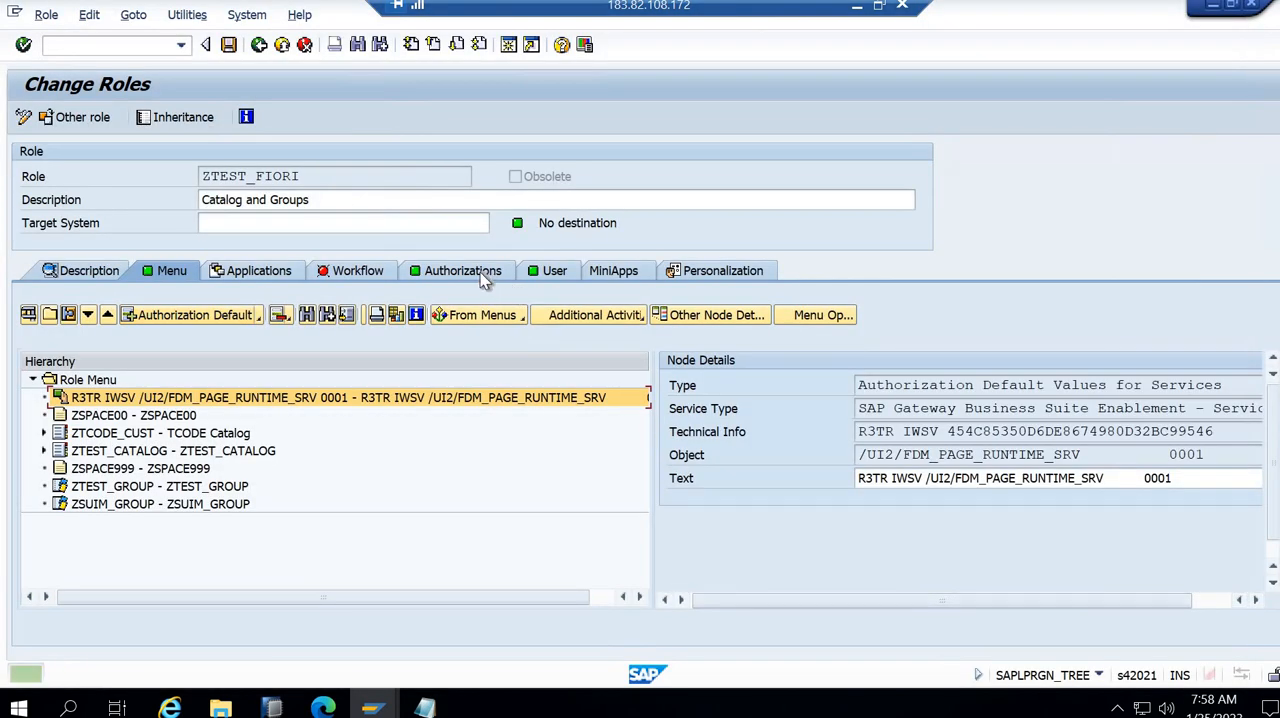
- Open the authorization data of ZTEST_FIORI for changing, saving the role first, generate its profile, and return to the role
key(alt+Tab)
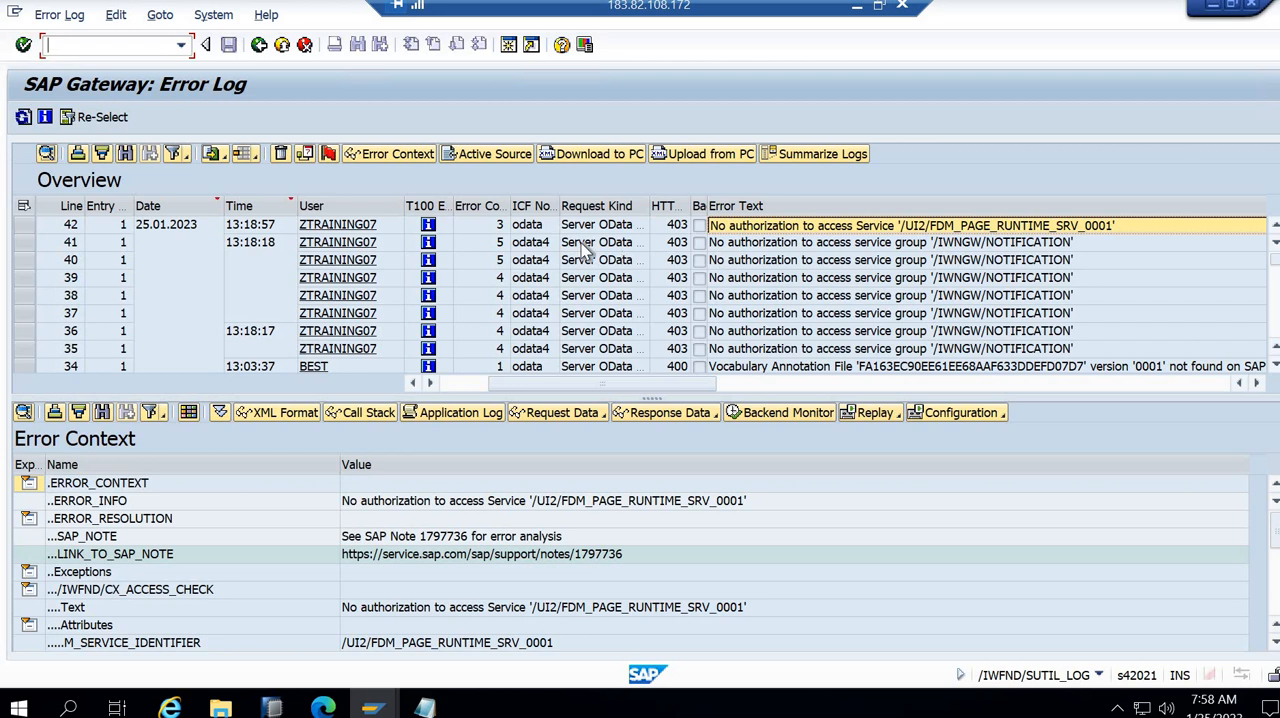
key(alt+Tab)
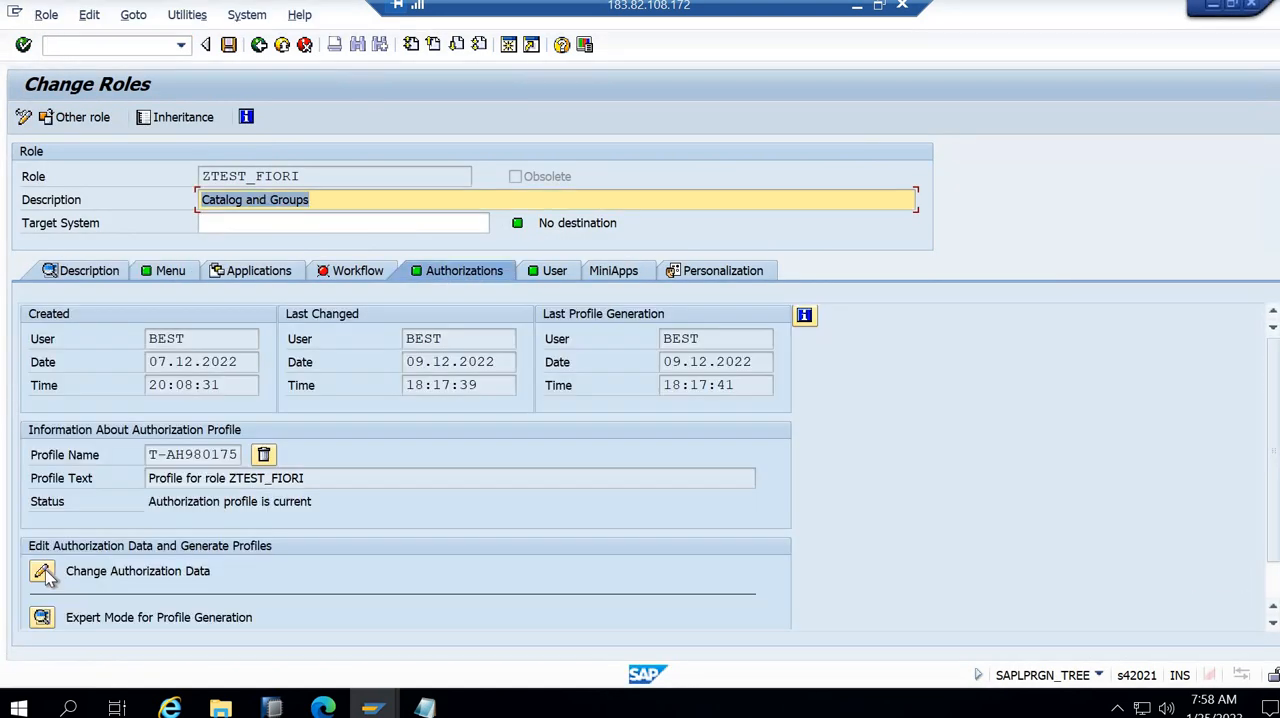
click(43, 572)
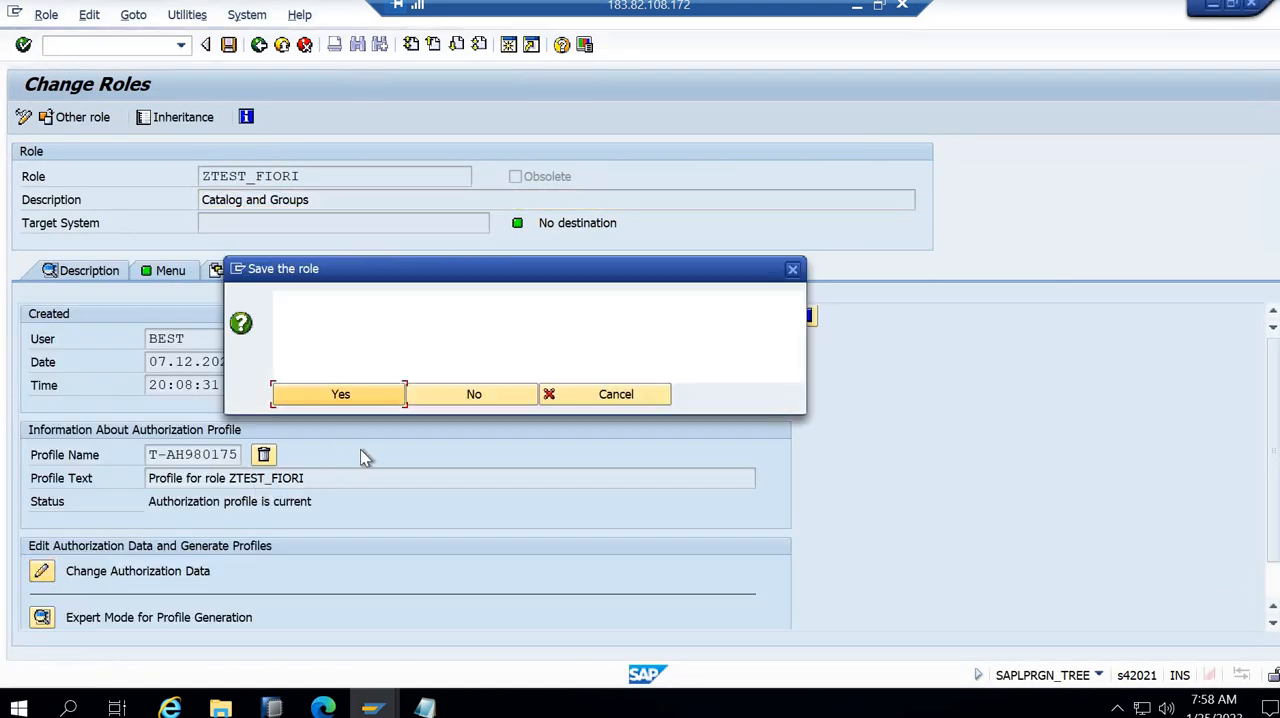
click(343, 398)
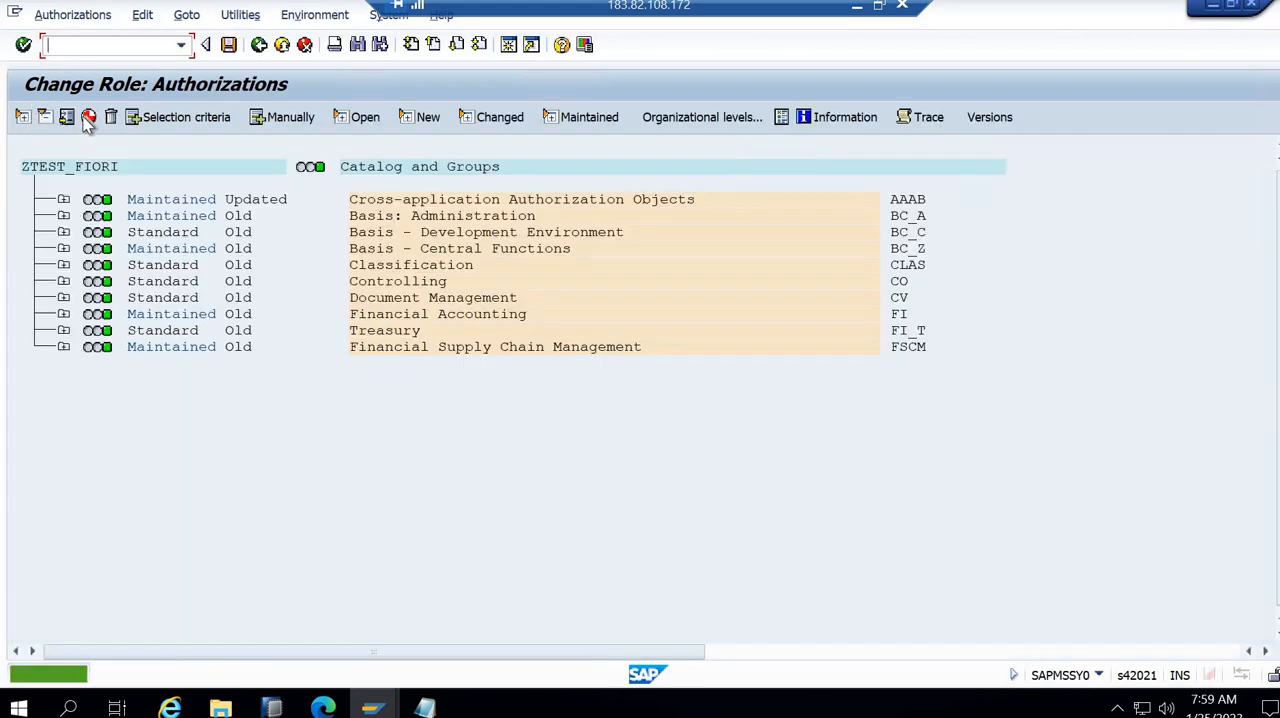
click(88, 121)
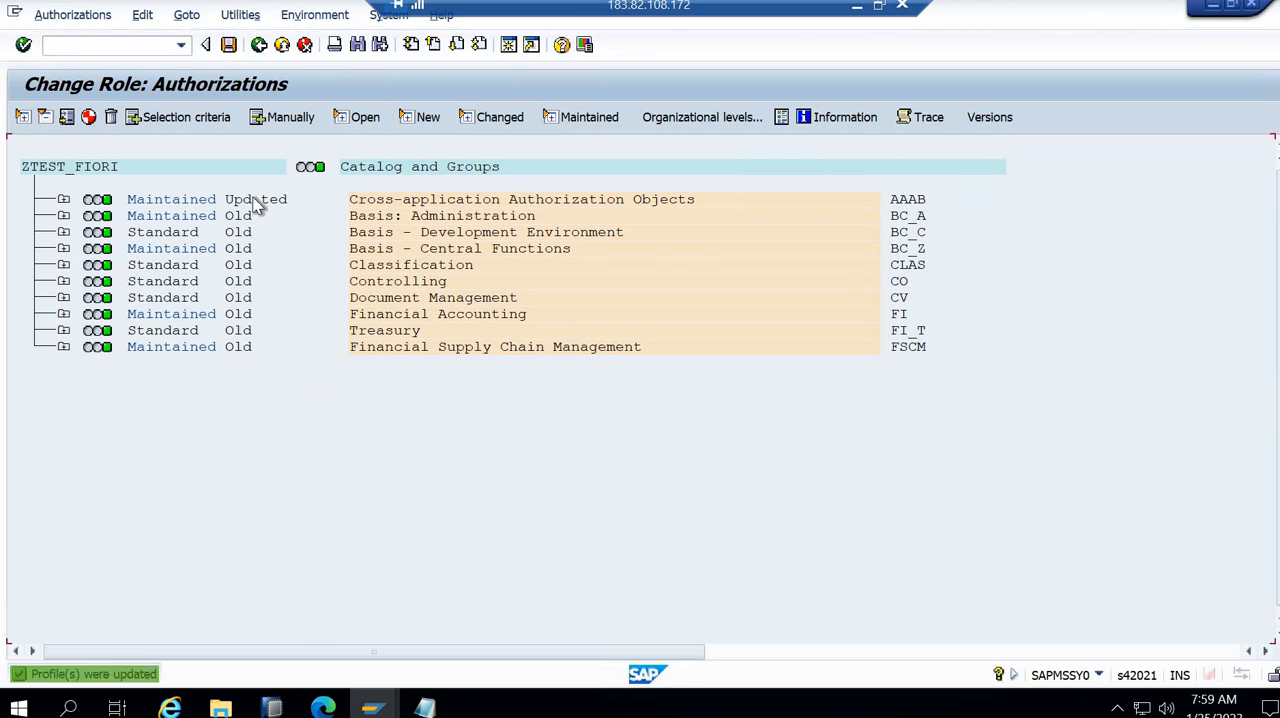
click(259, 45)
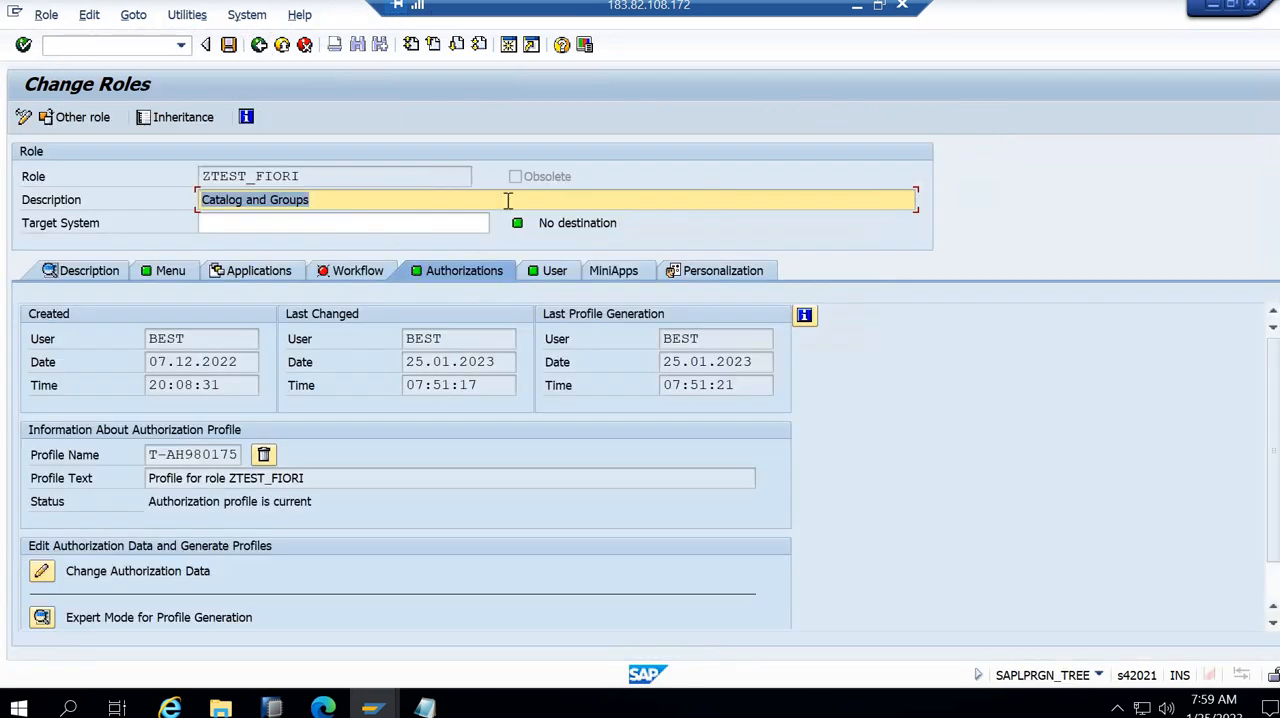
- Run the user comparison for role ZTEST_FIORI and close the comparison dialog
click(555, 270)
click(650, 318)
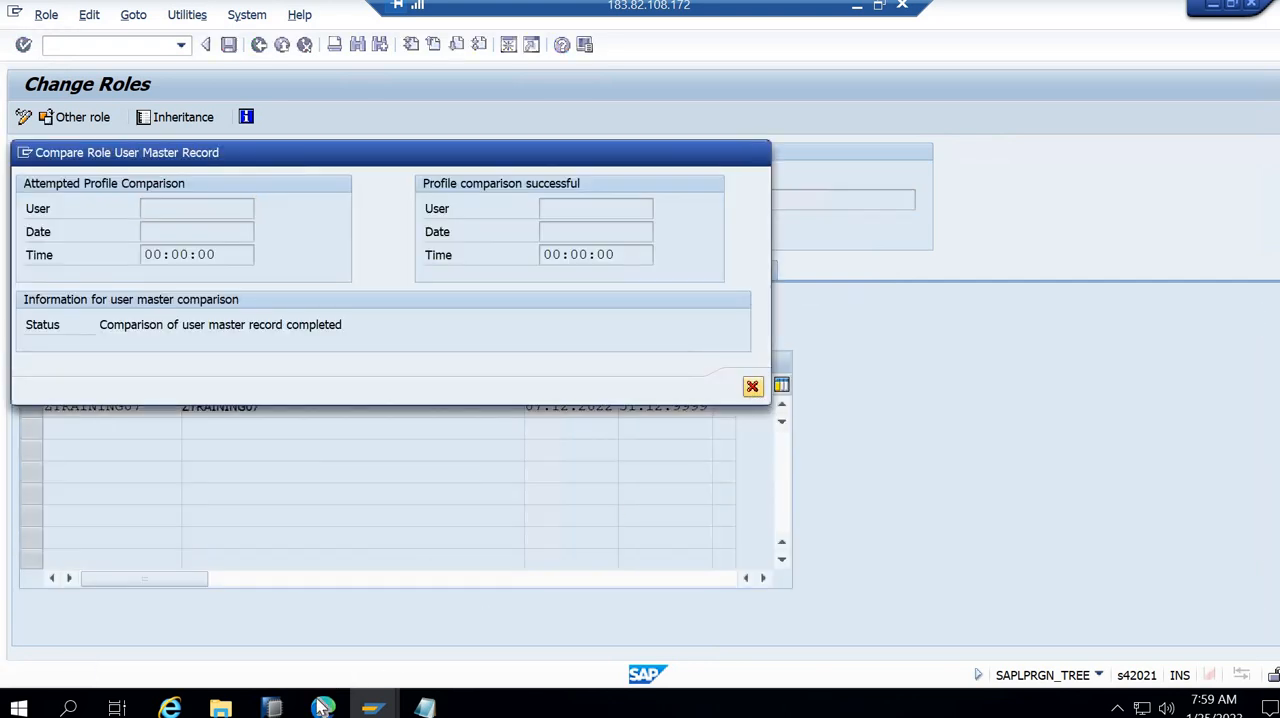
click(752, 387)
- Switch to the Edge browser, reload the Fiori launchpad on space ZSPACE999, and examine the page content
click(322, 707)
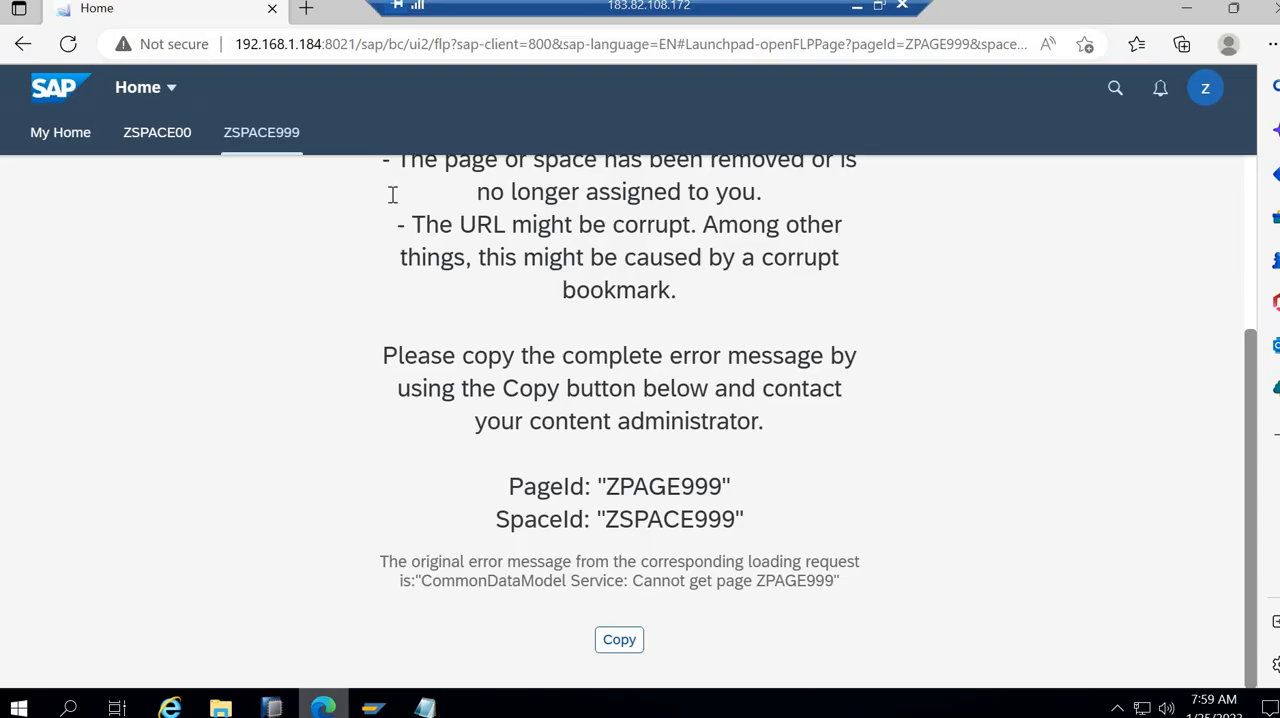
click(70, 46)
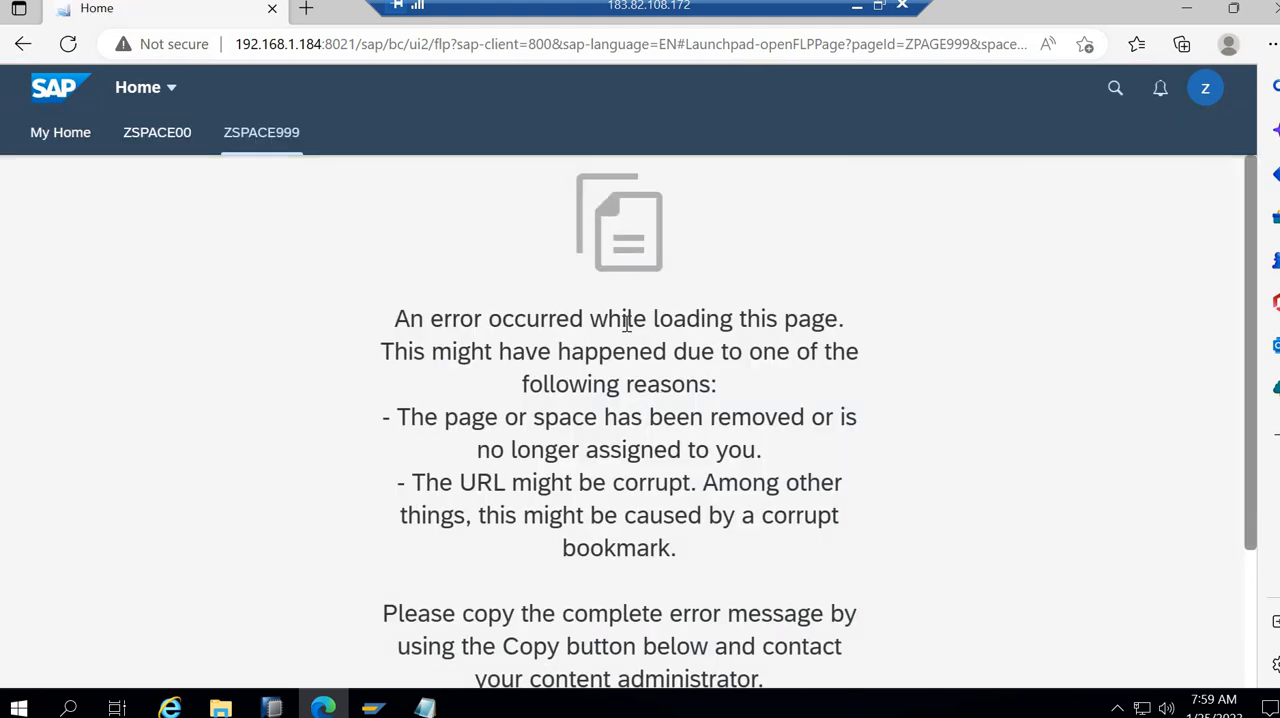
scroll(627, 322, down, 2)
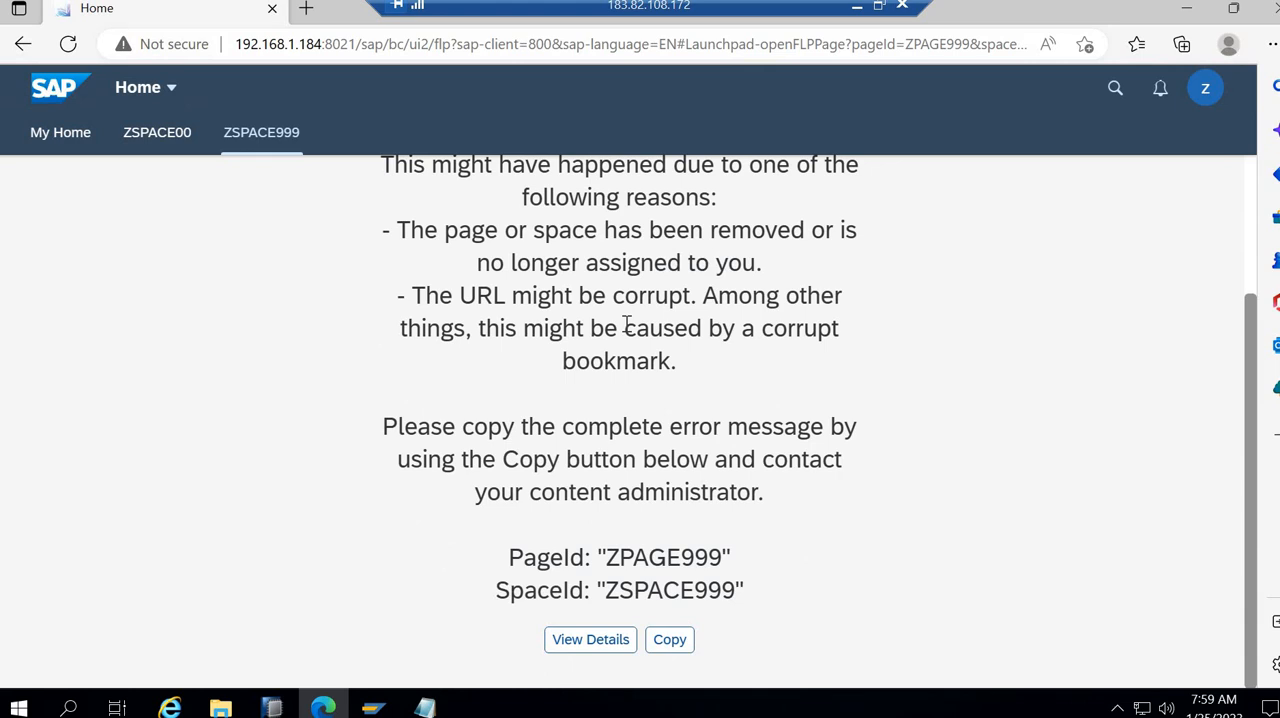
scroll(627, 322, up, 2)
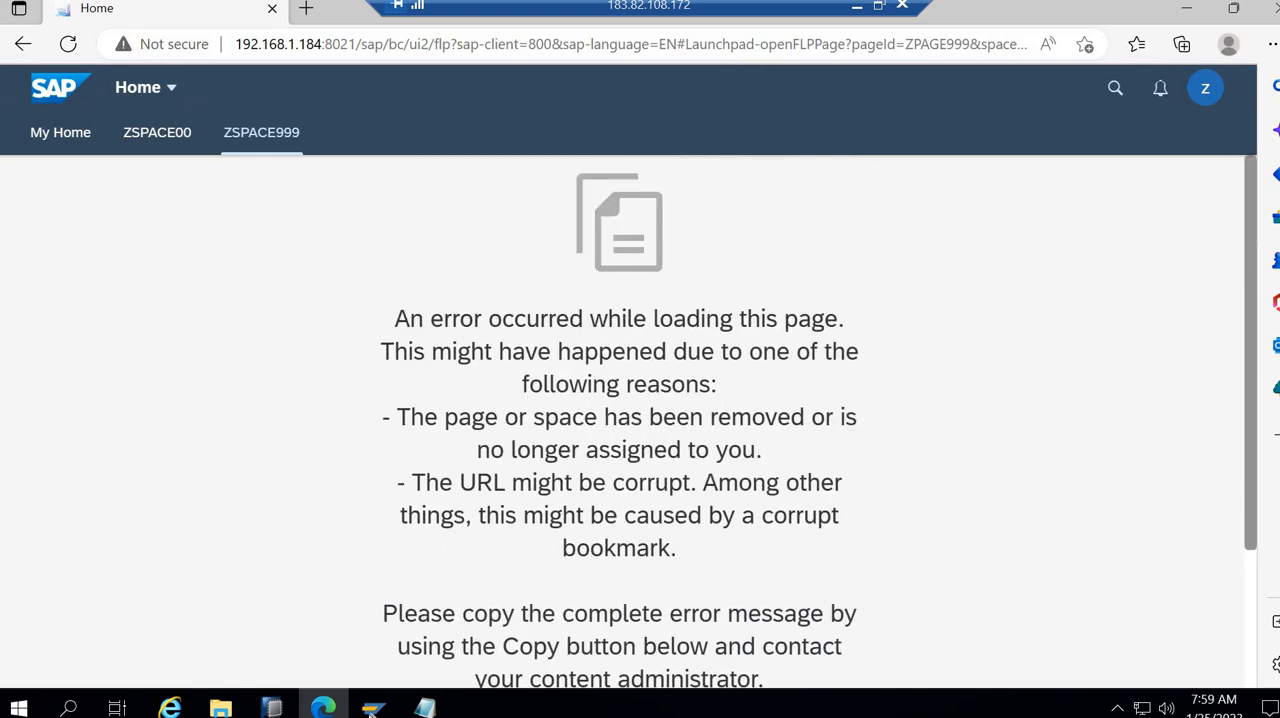
- Switch to the SAP Gateway error log, refresh it, and examine the error texts of the latest ZTRAINING07 entries
click(372, 708)
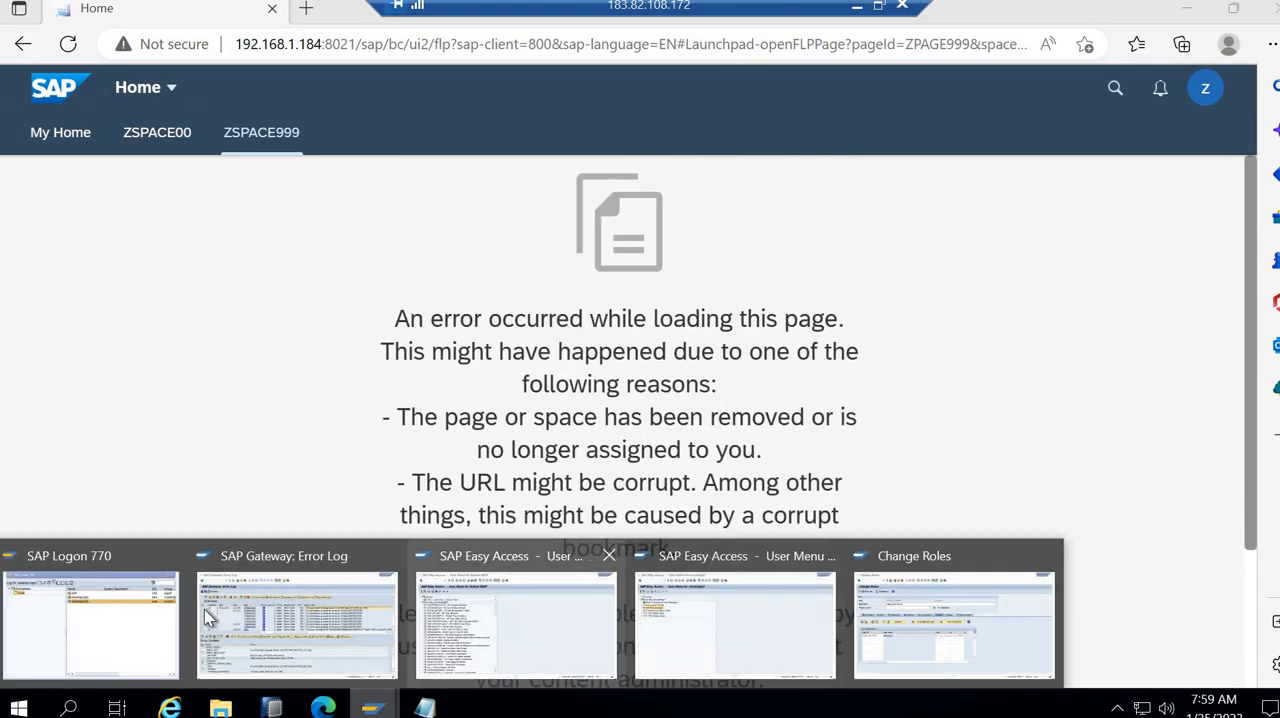
click(385, 613)
click(23, 117)
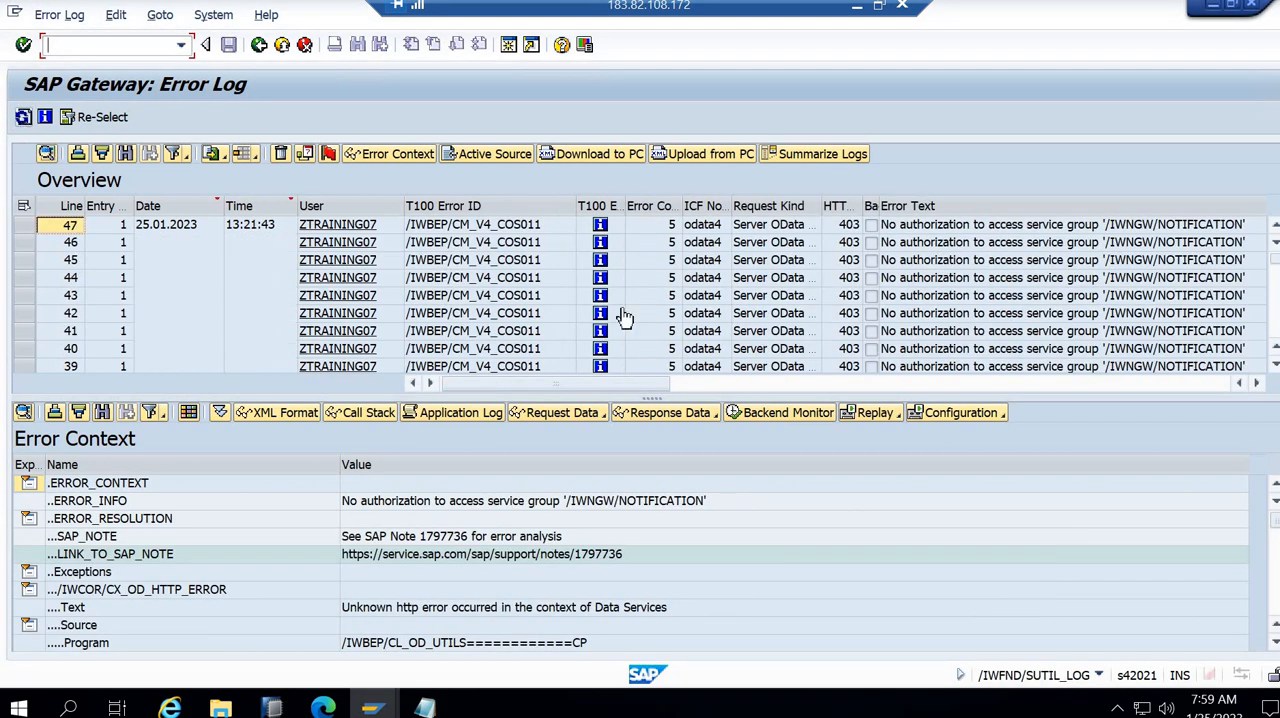
click(1257, 386)
scroll(1160, 305, down, 3)
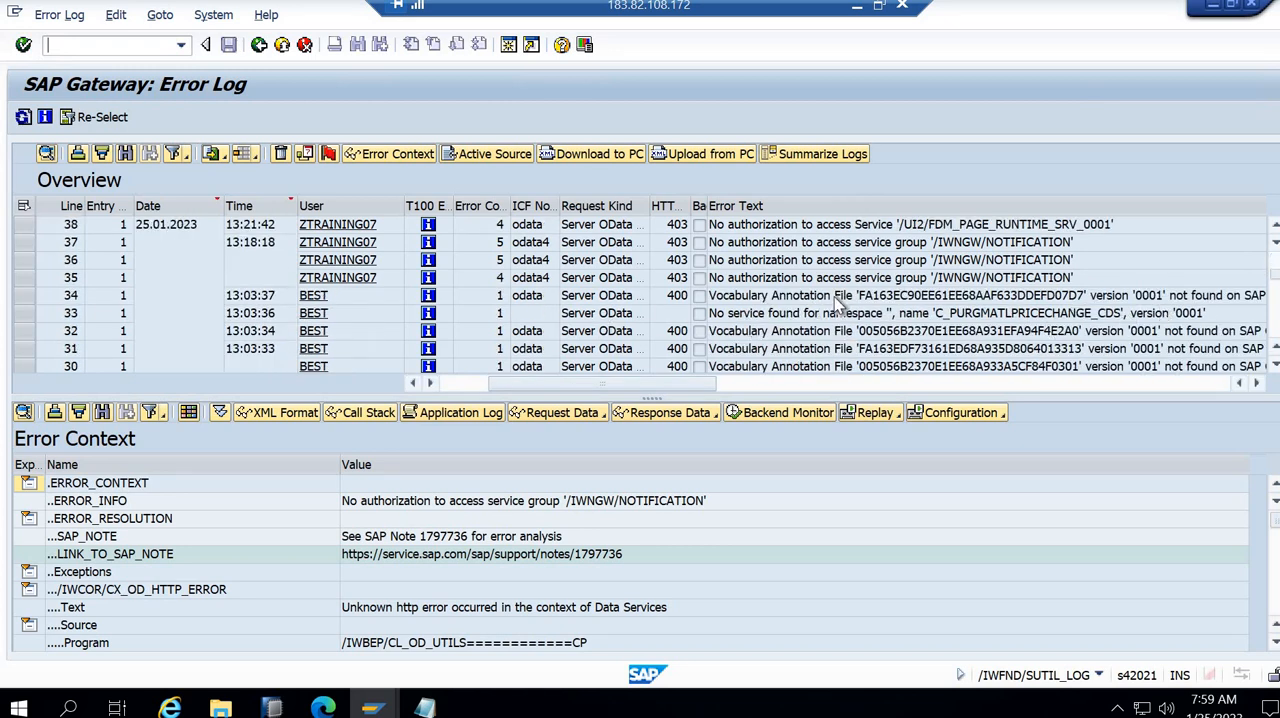
scroll(880, 290, up, 2)
scroll(960, 288, down, 1)
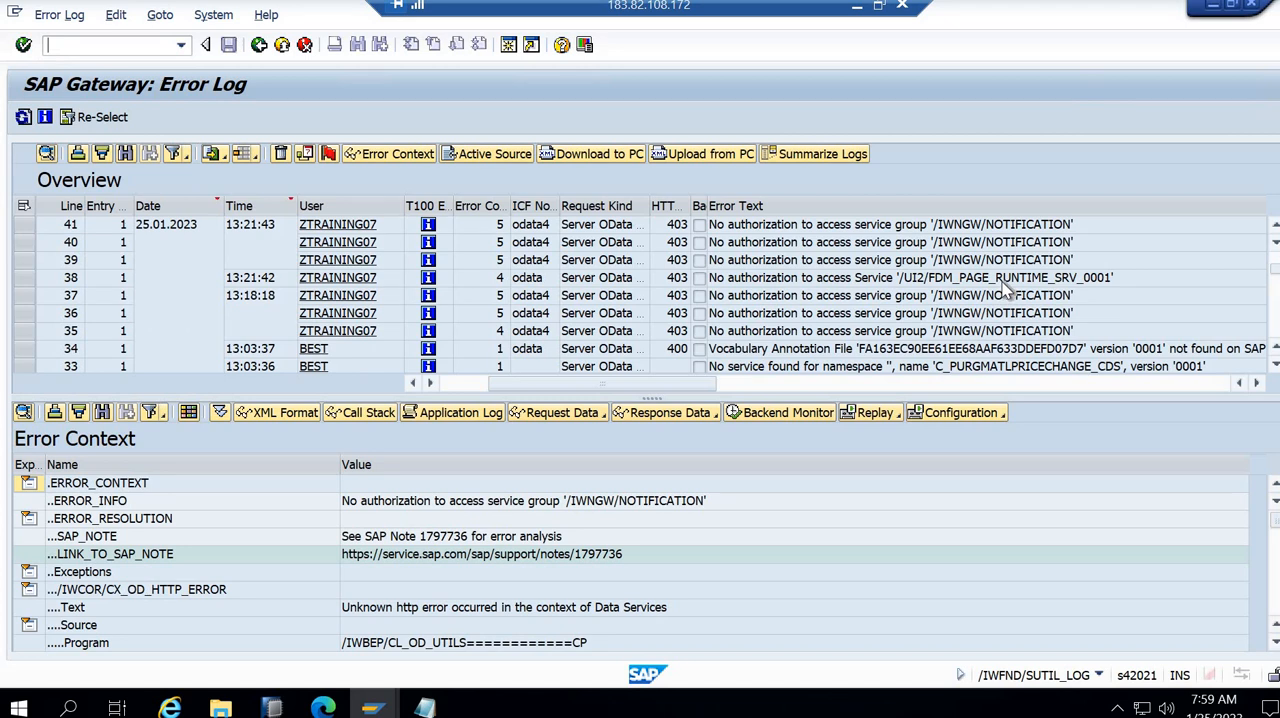
scroll(1008, 287, up, 2)
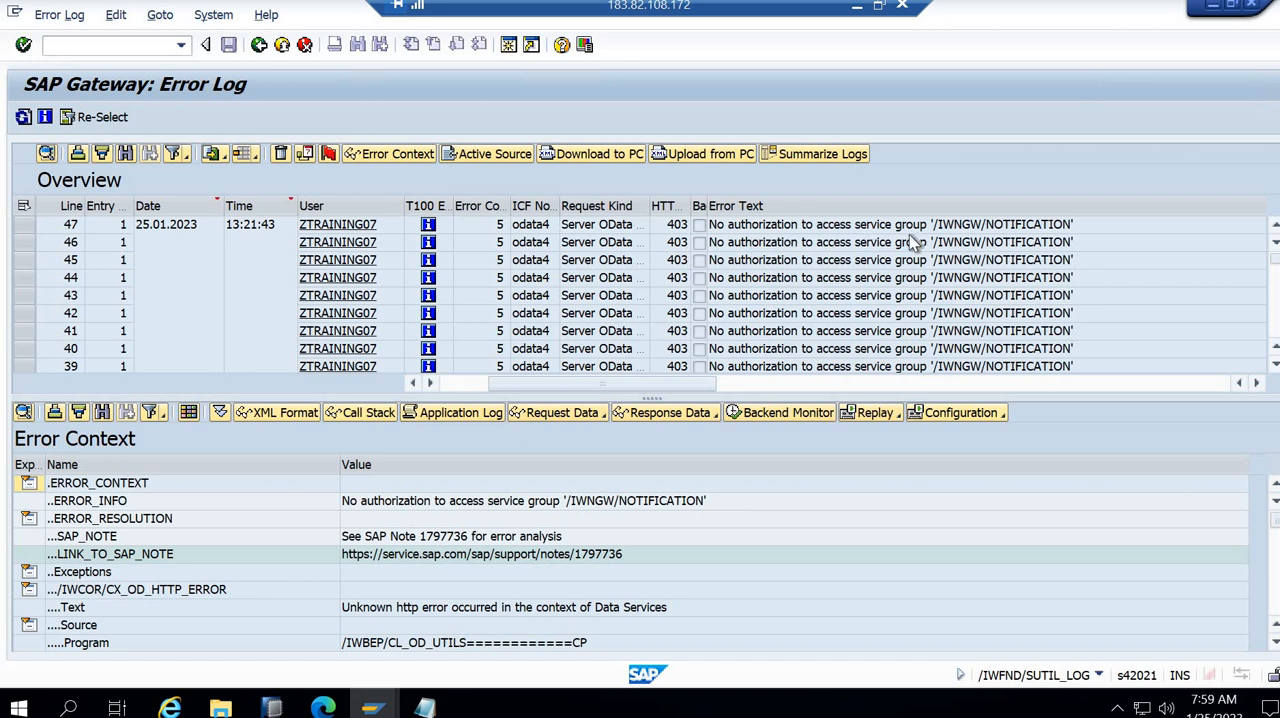
click(970, 227)
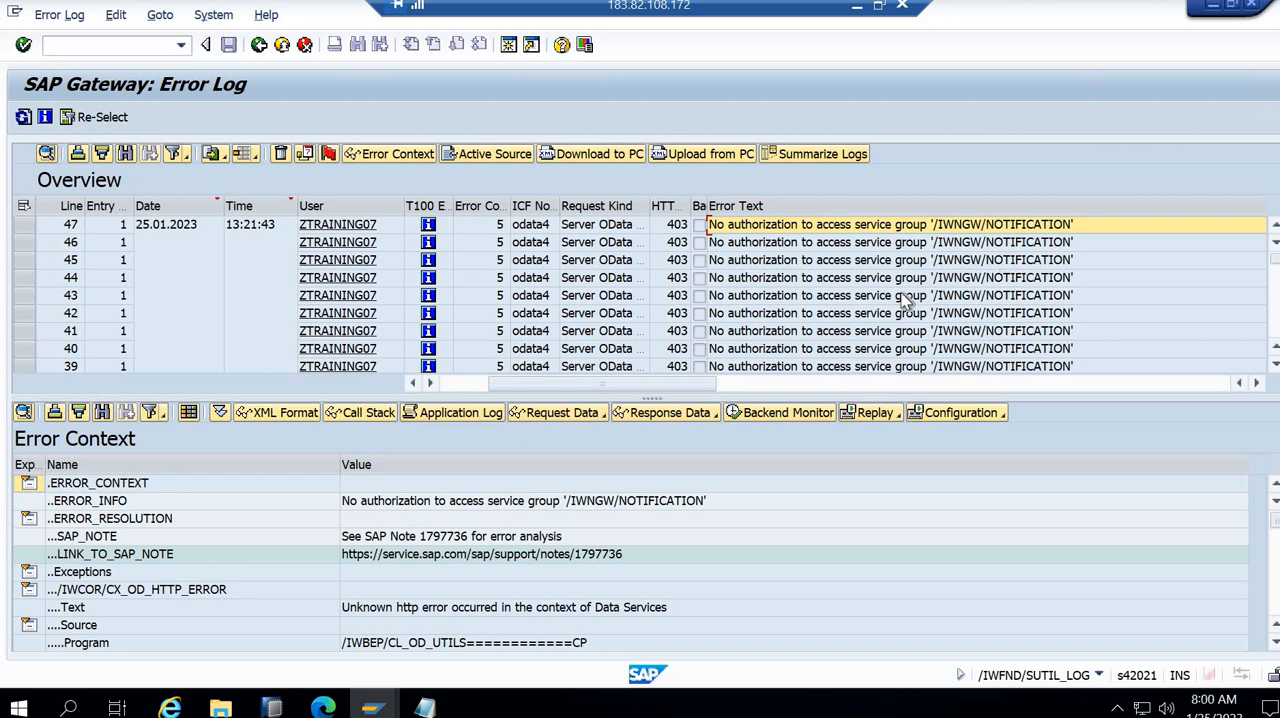
scroll(905, 300, down, 3)
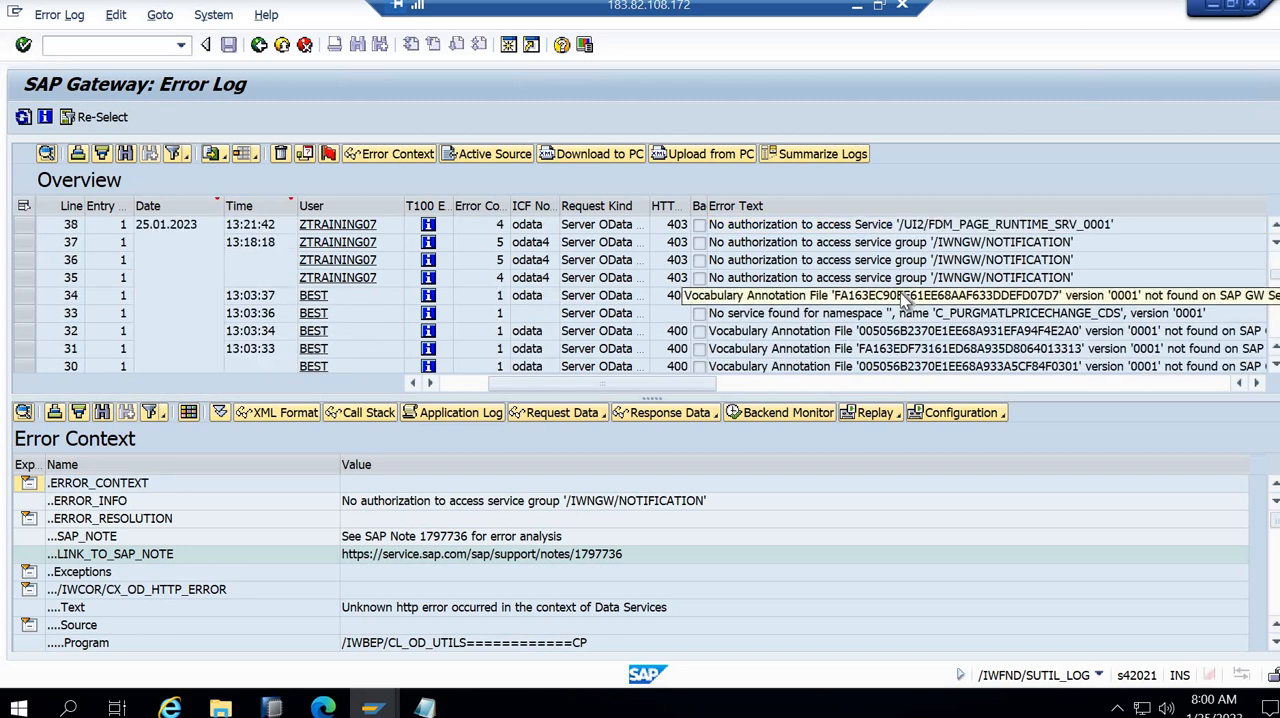
click(1007, 230)
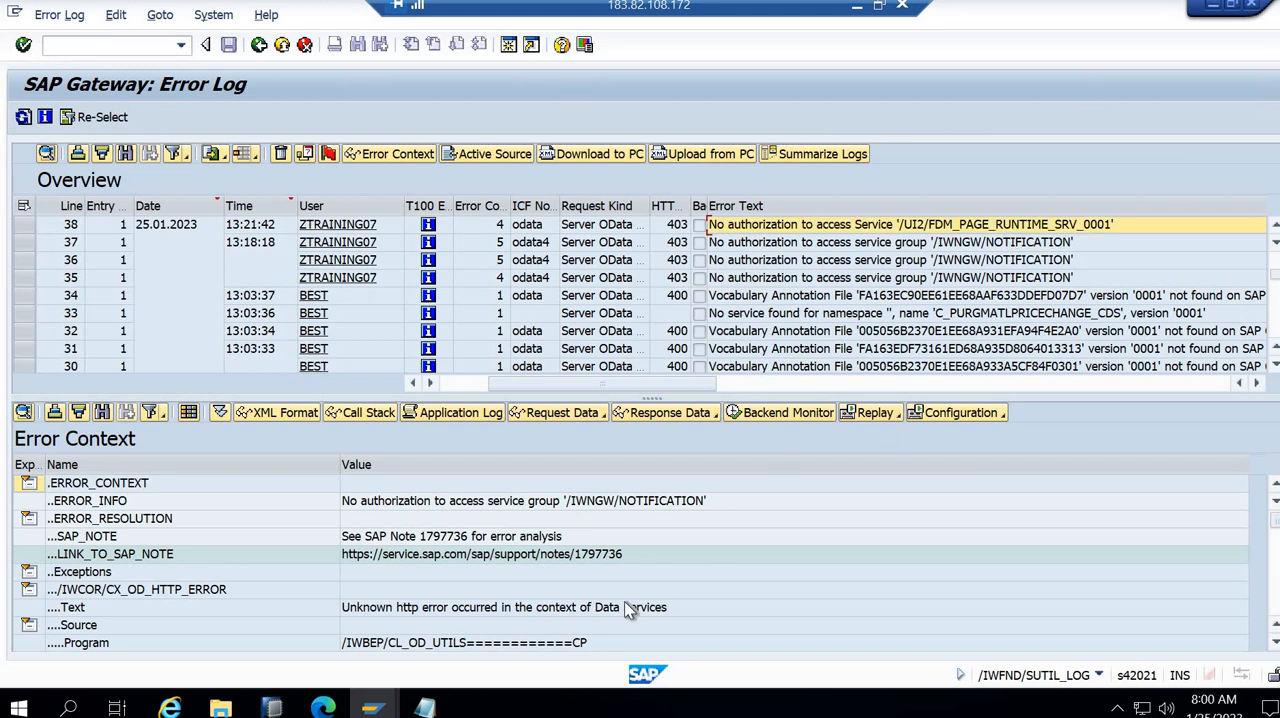
- Return to role ZTEST_FIORI's menu and start another authorization default with the type SAP Gateway: Service Groups Metadata
mouse_move(372, 707)
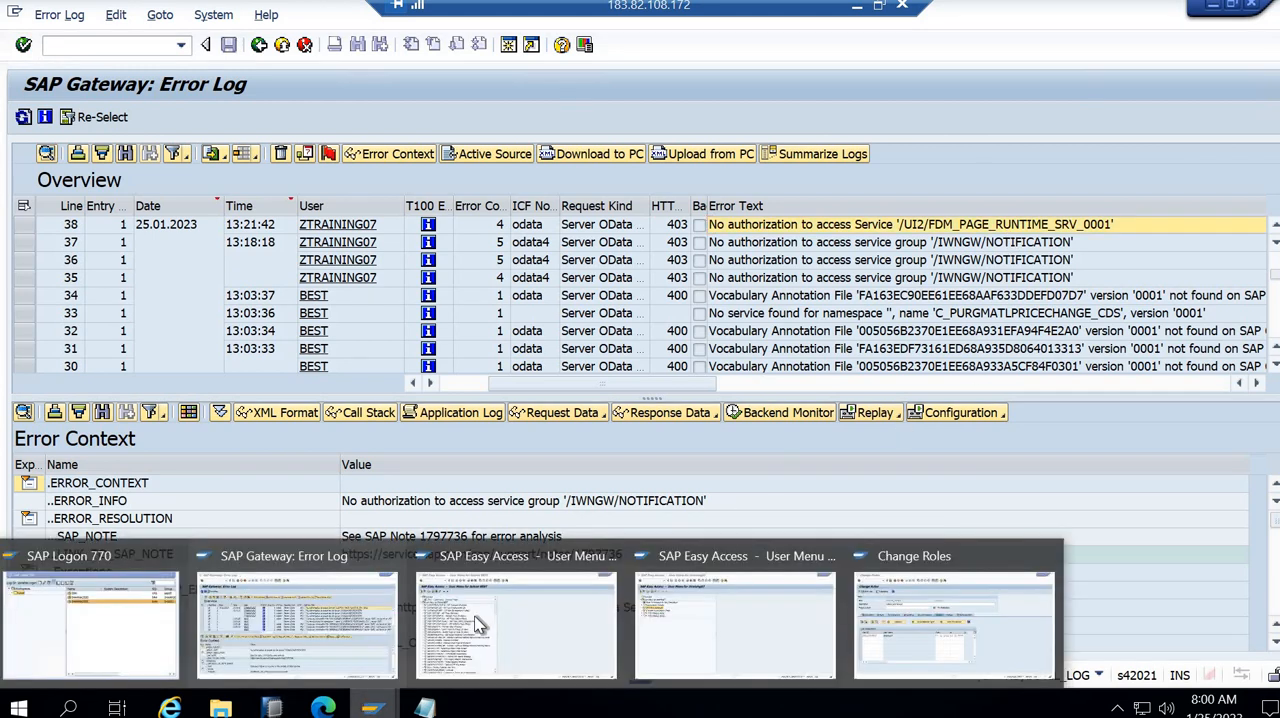
click(950, 615)
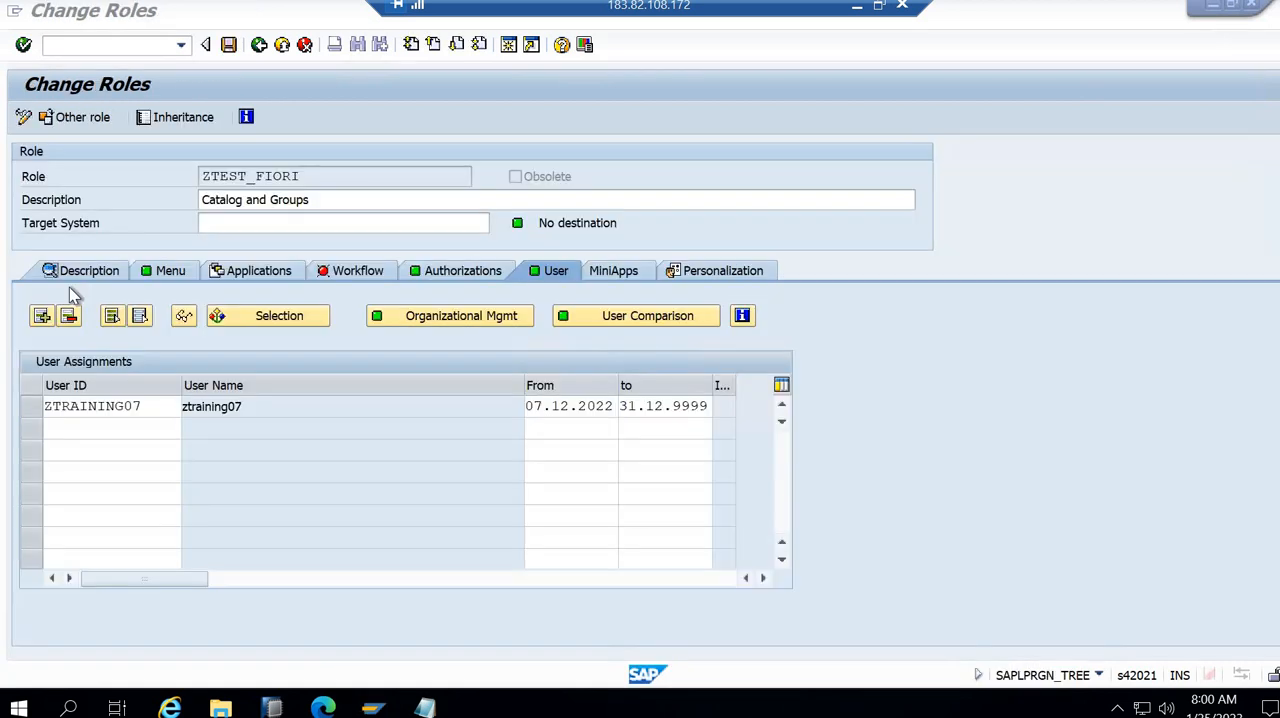
click(165, 271)
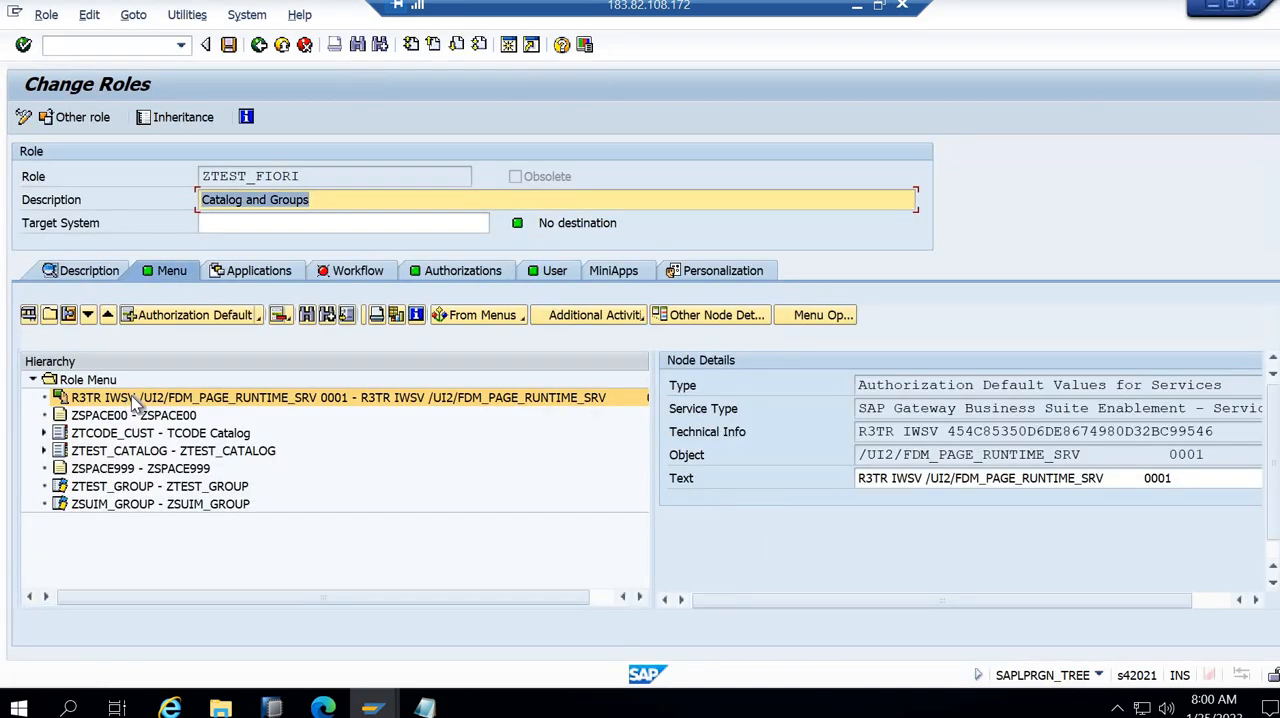
click(193, 315)
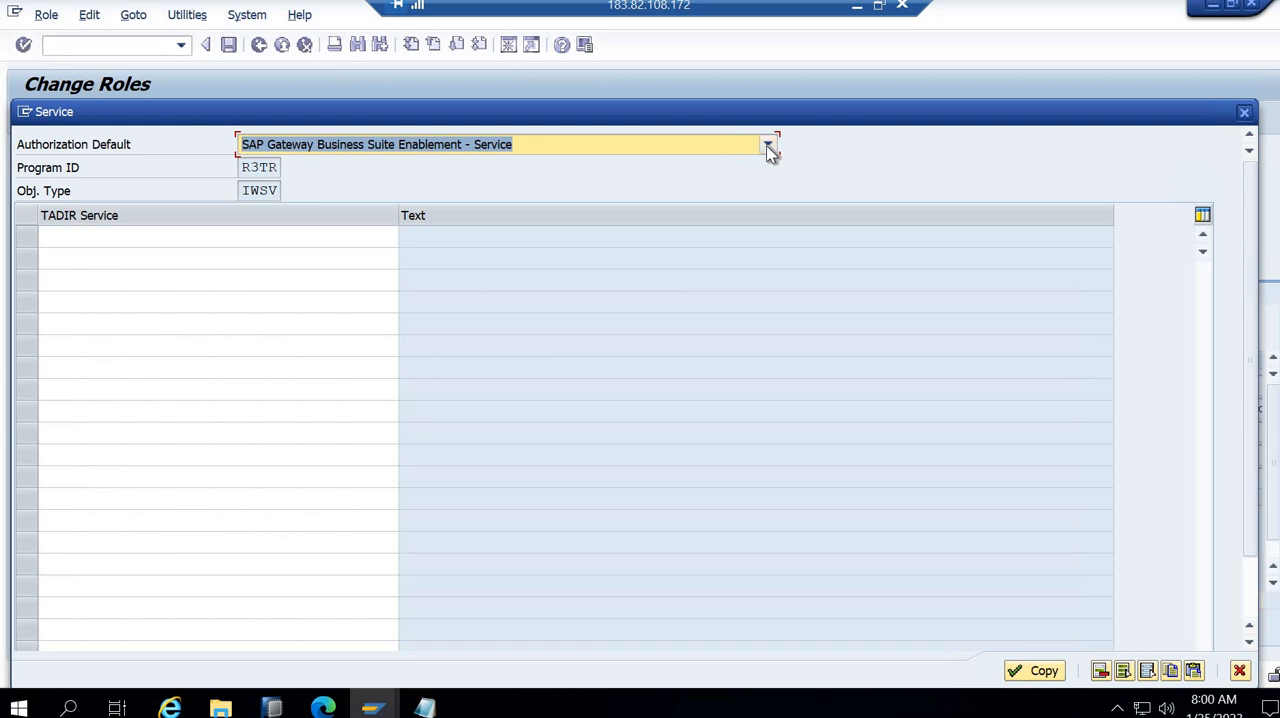
click(768, 147)
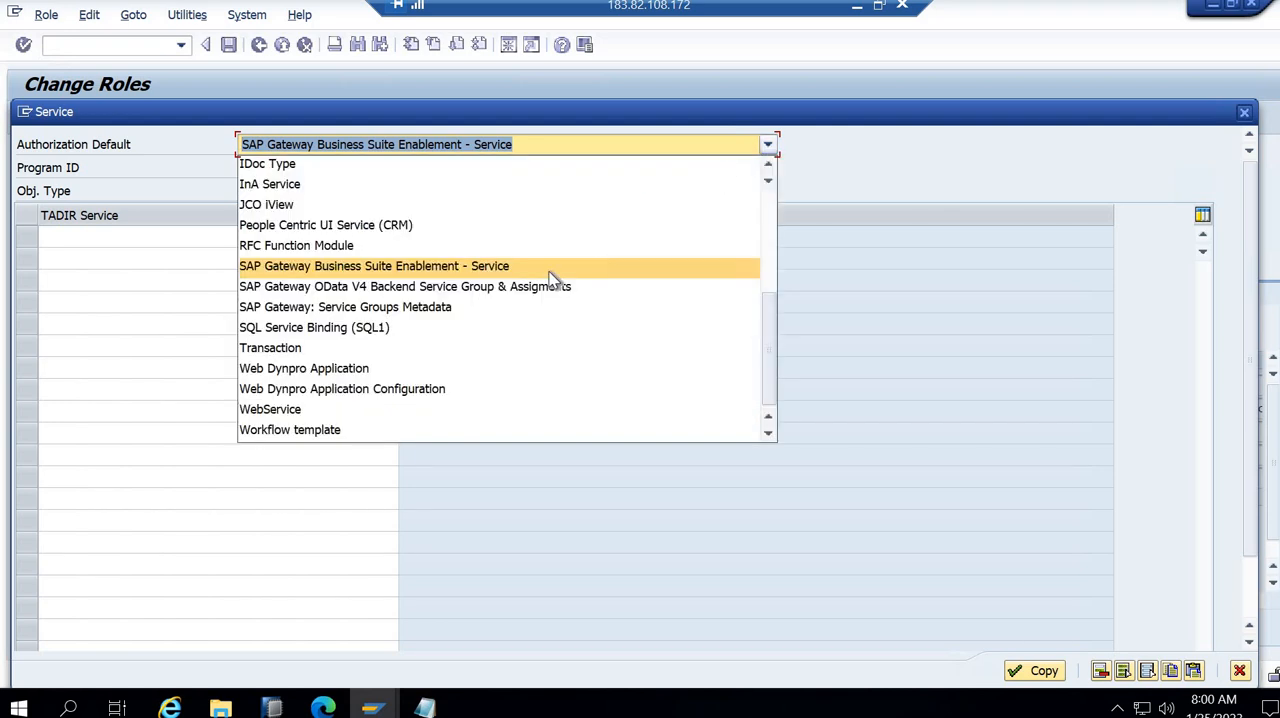
click(489, 307)
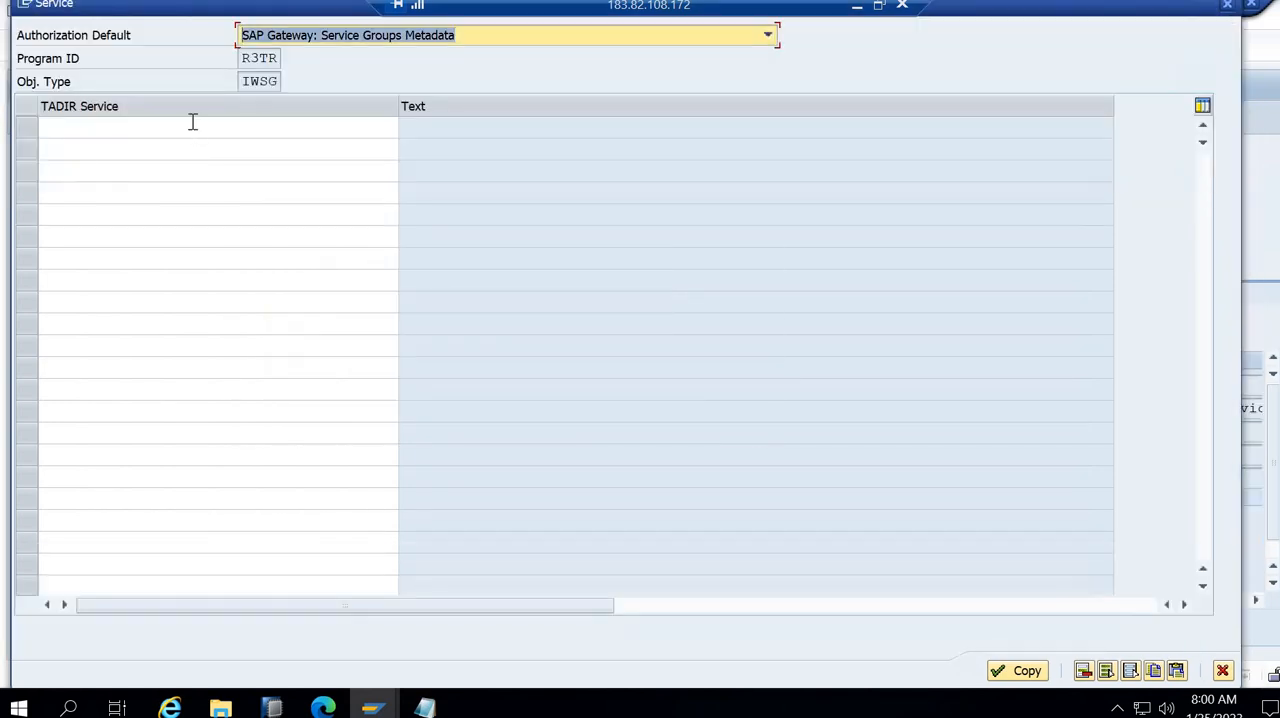
- Find the service group with the pattern *FDM_PAGE_RUNTIME_SRV* and copy /UI2/FDM_PAGE_RUNTIME_SRV_0001 into the role menu
click(193, 122)
text(*)
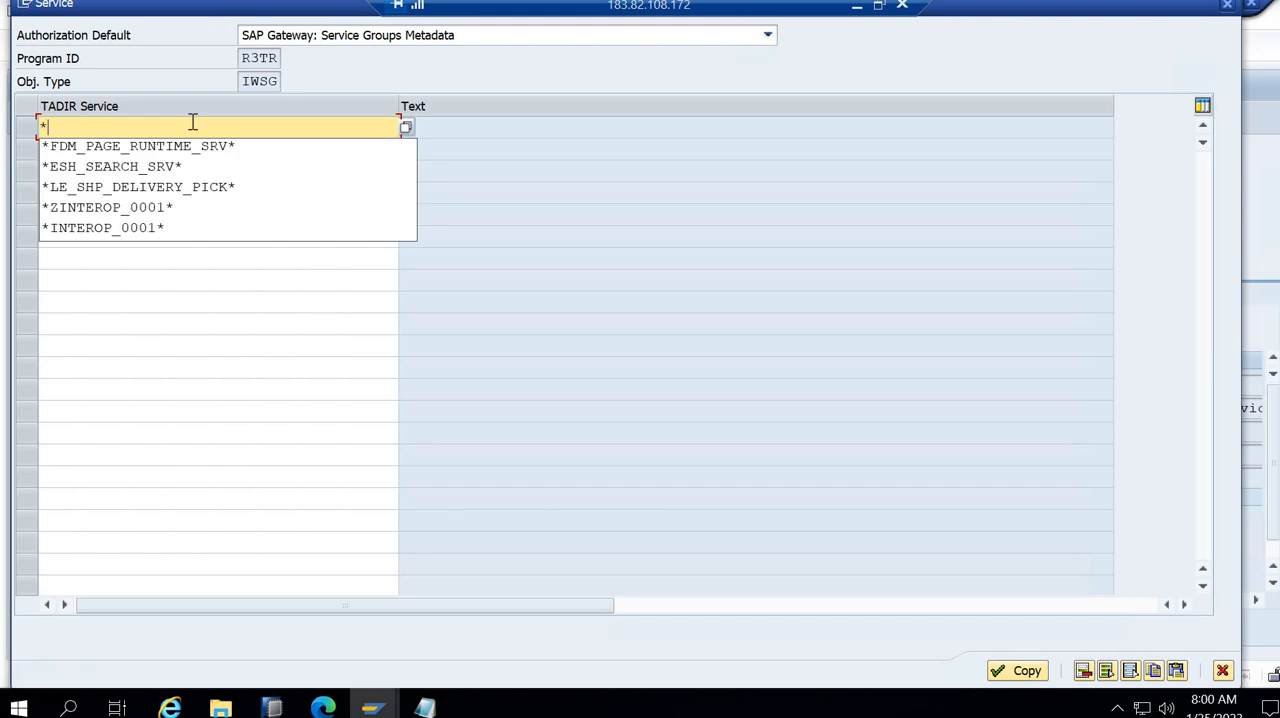
text(/UI2/FDM_PAGE_RUNTIME_SRV_0001)
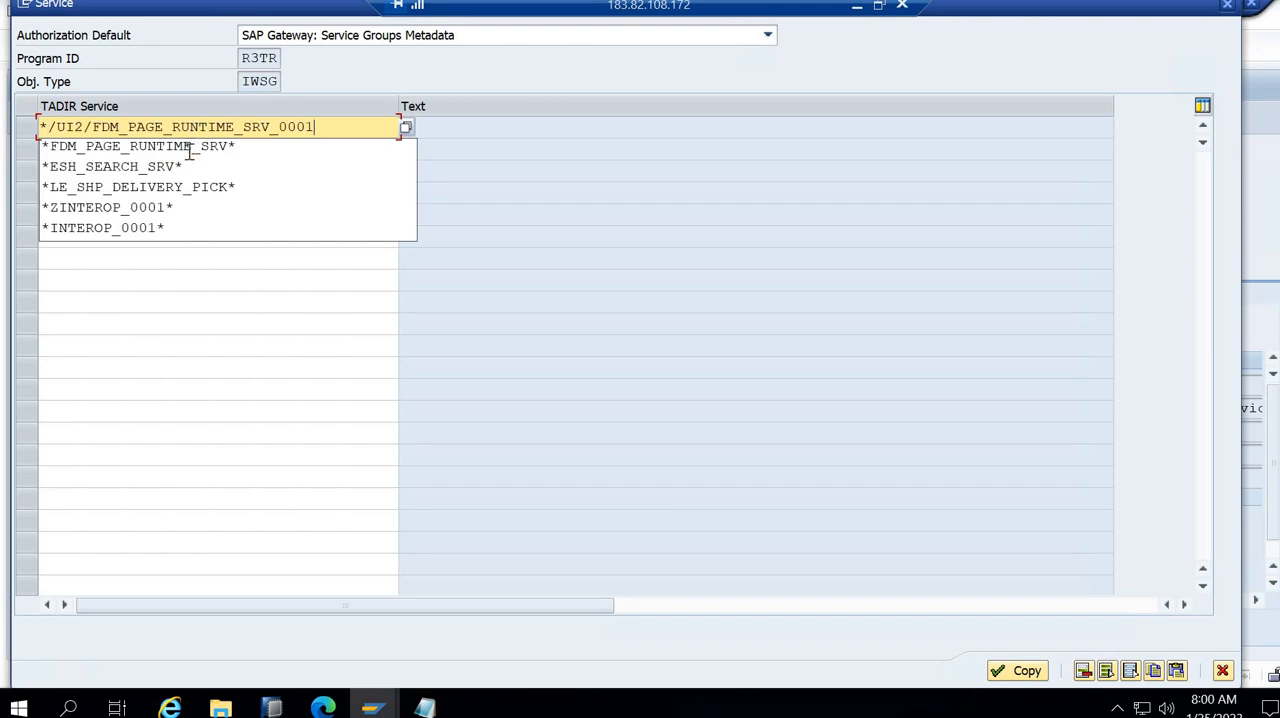
click(190, 146)
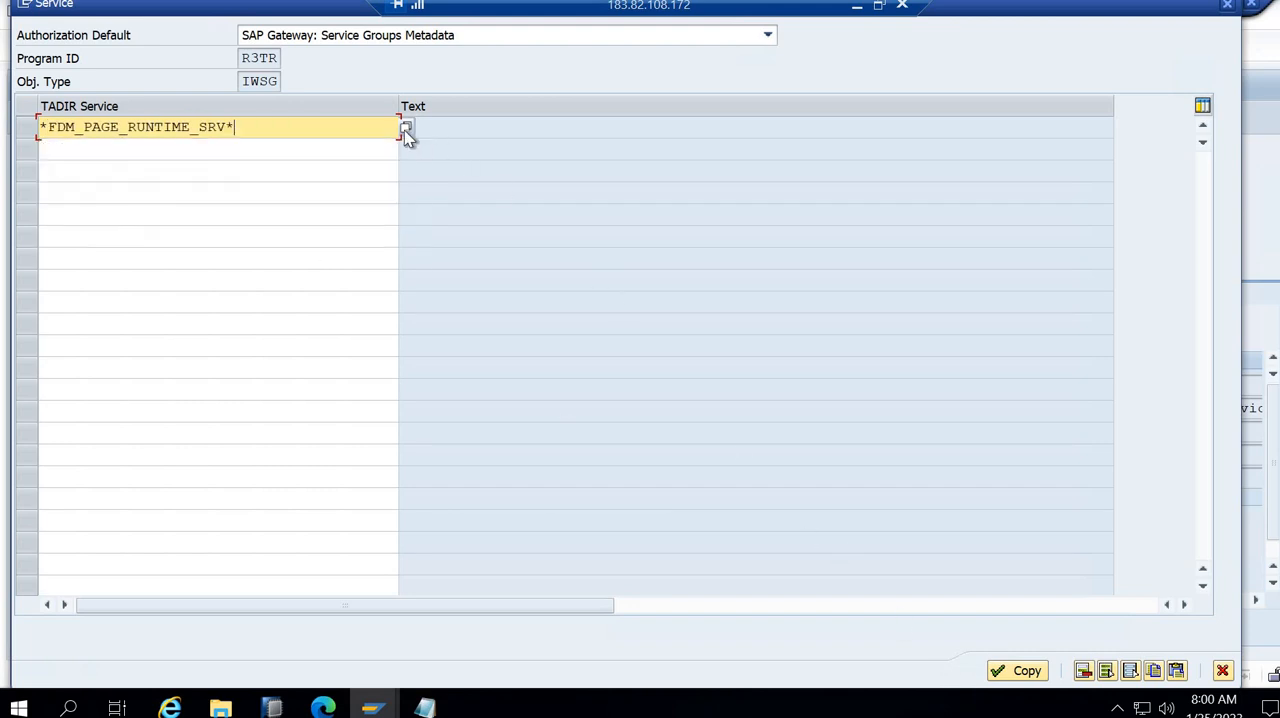
click(404, 130)
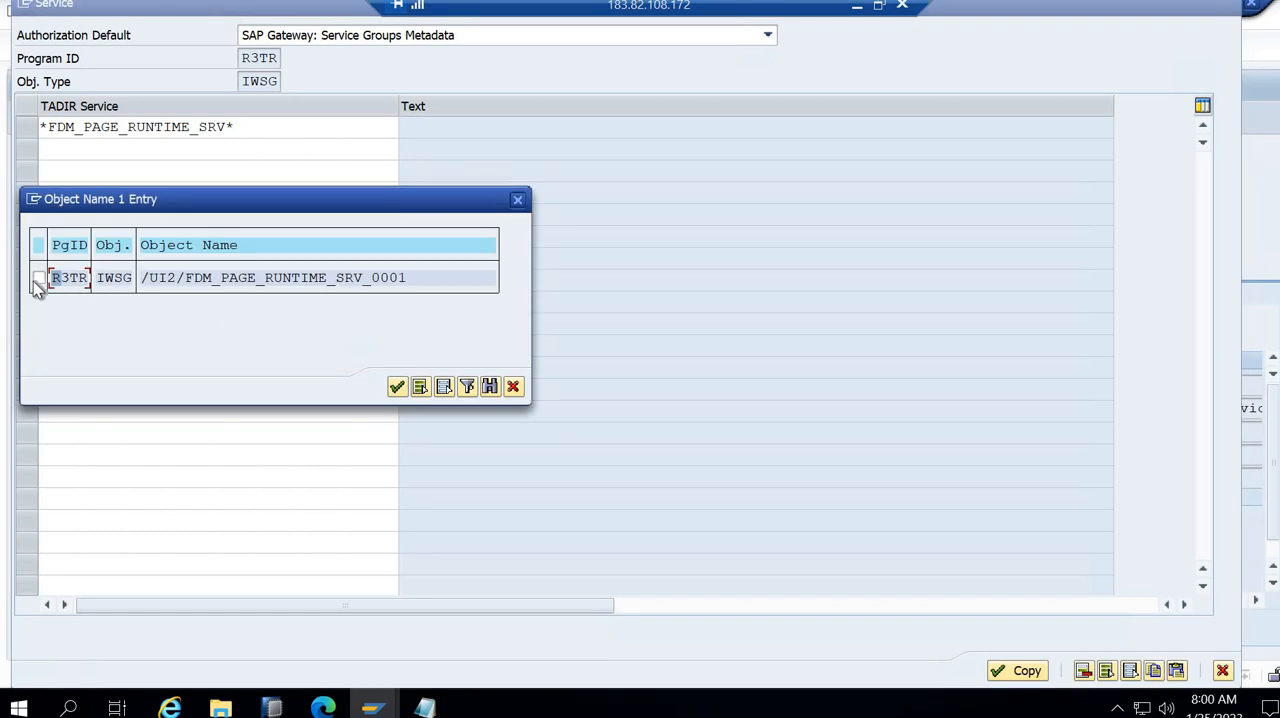
click(38, 278)
click(397, 388)
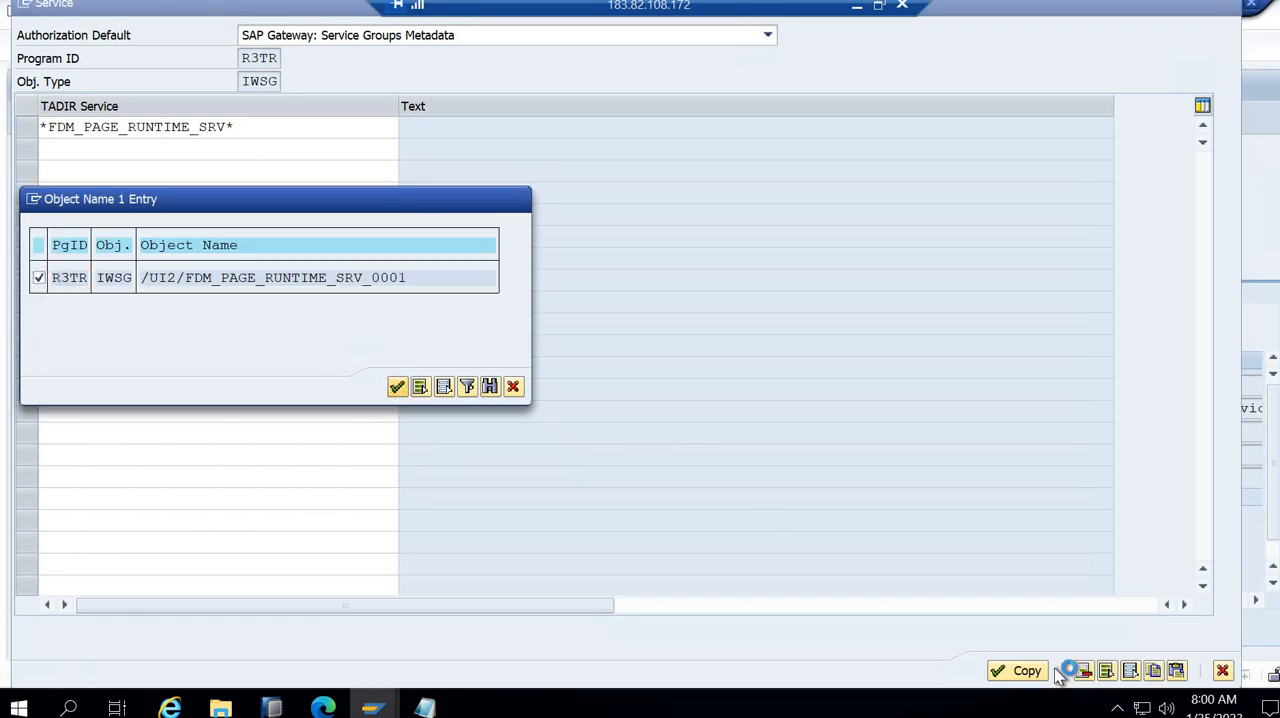
click(1000, 673)
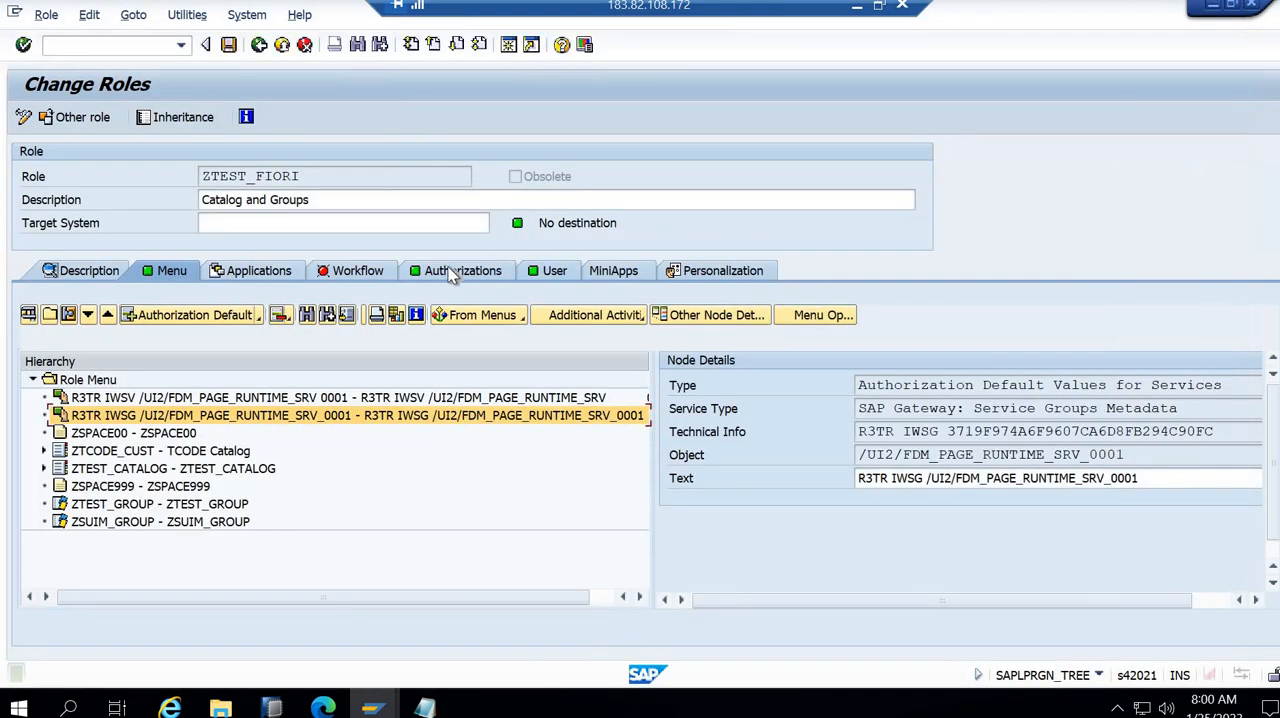
- Update role ZTEST_FIORI's authorization data, regenerate its profile, and return to the initial role maintenance screen
click(450, 275)
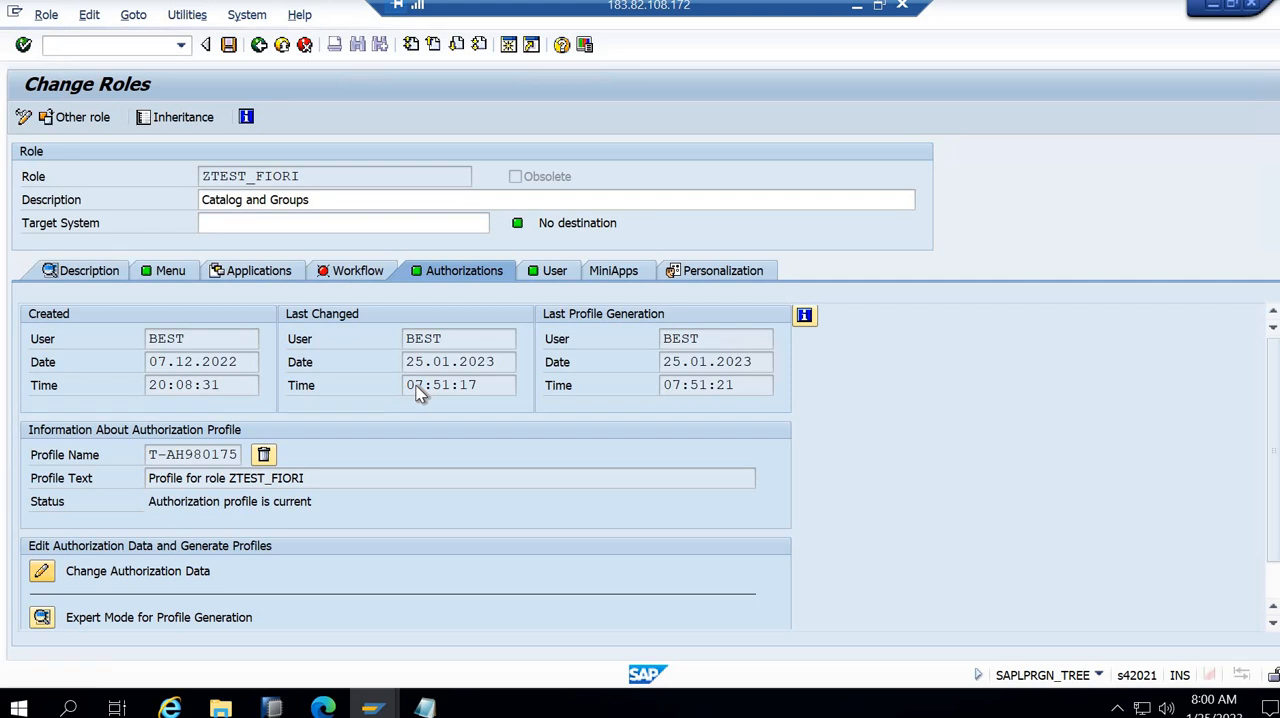
click(334, 396)
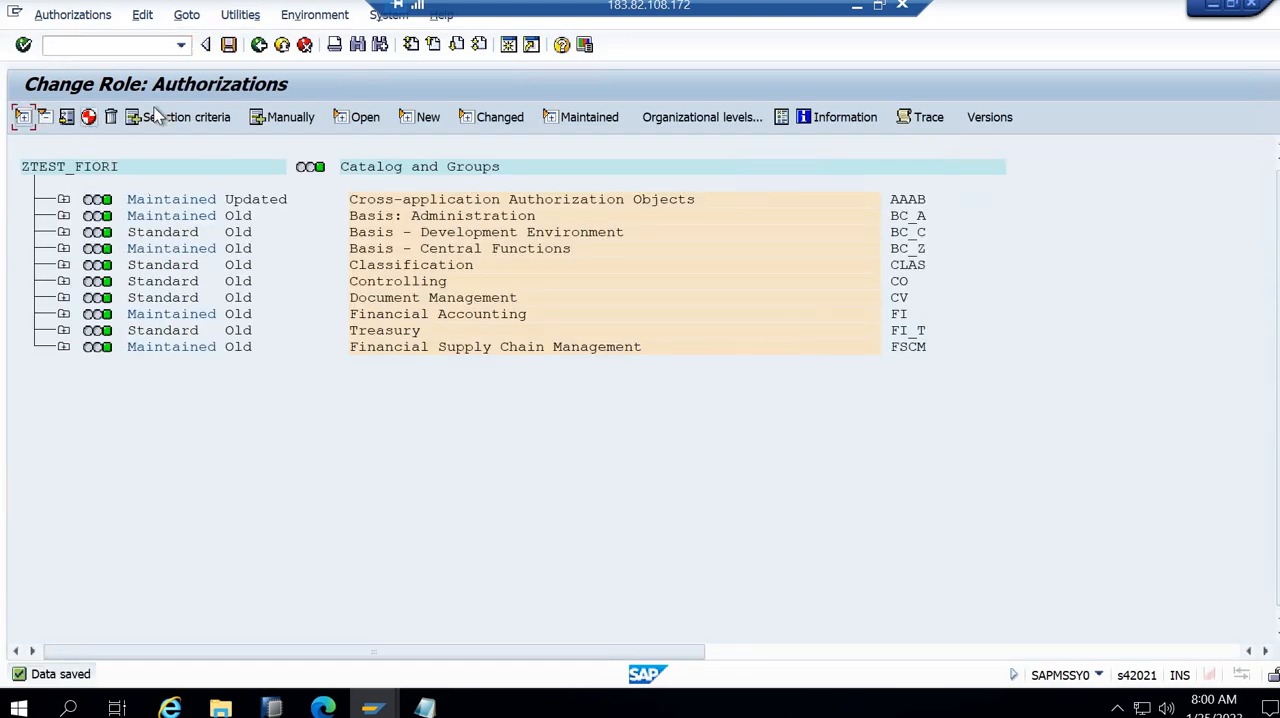
click(258, 45)
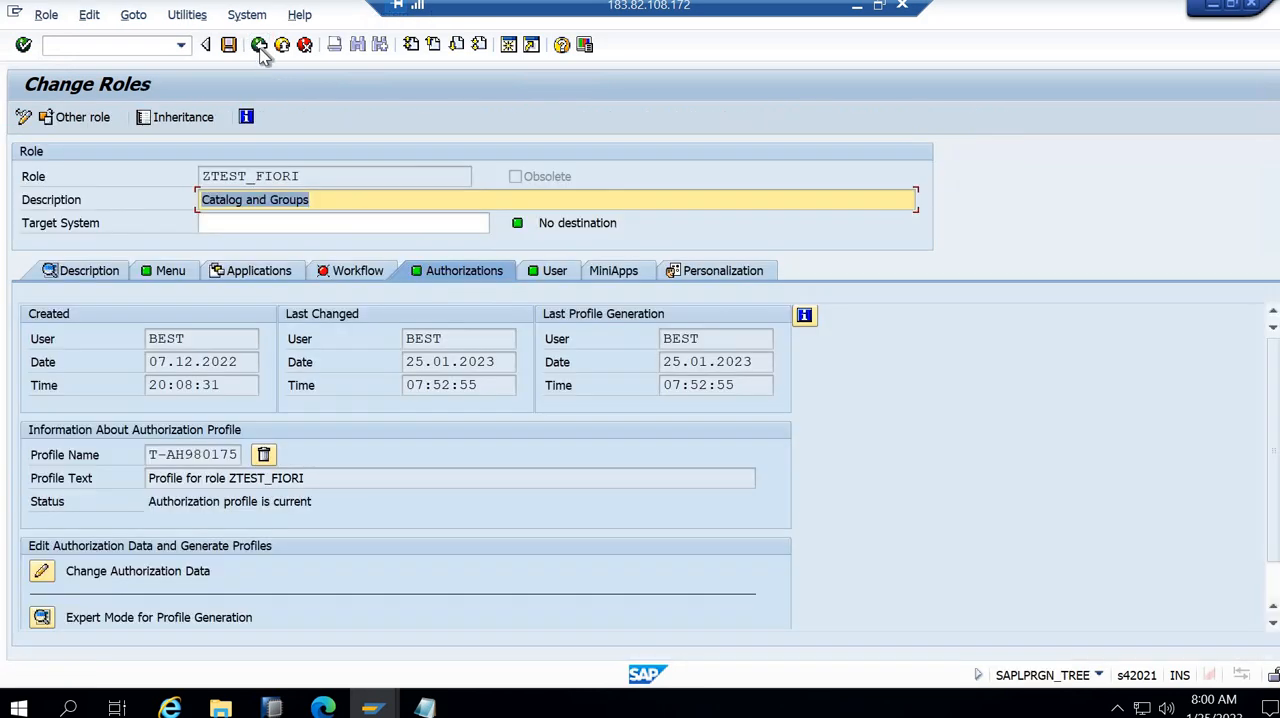
click(258, 45)
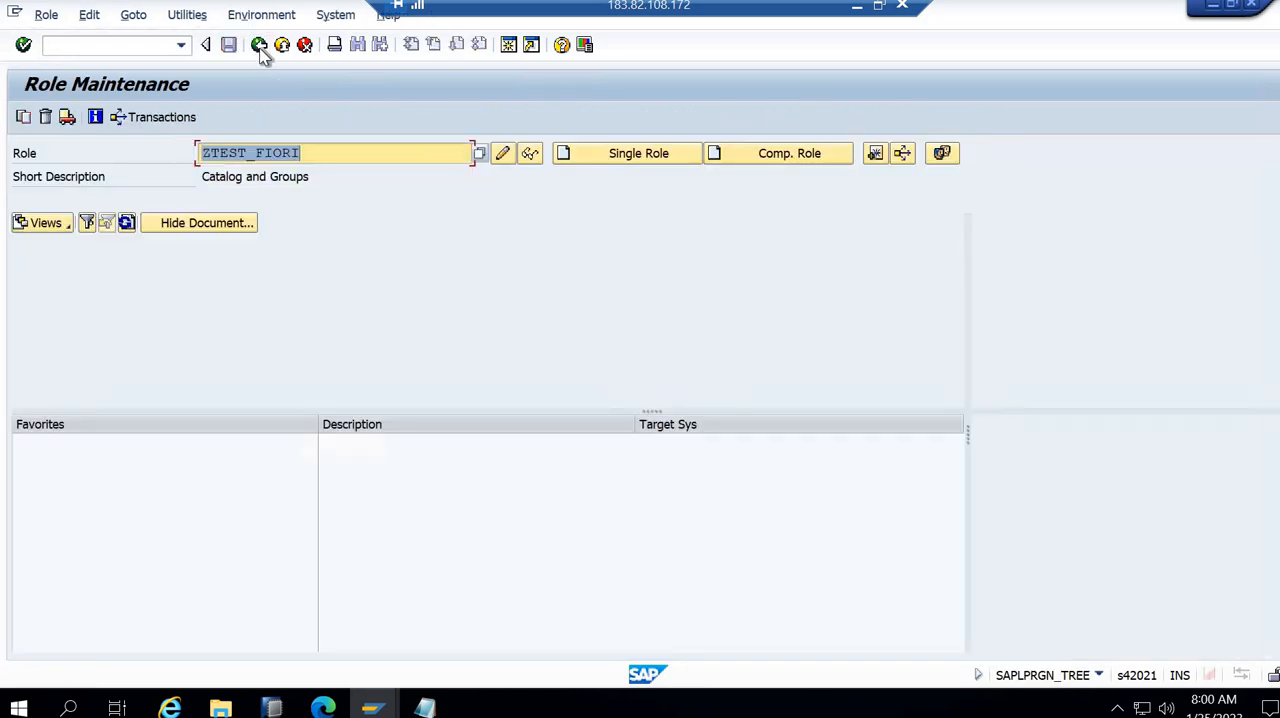
- Switch to the Edge browser and reload page ZPAGE999 in the Fiori launchpad, then bring up the SAP Easy Access user menu
click(322, 708)
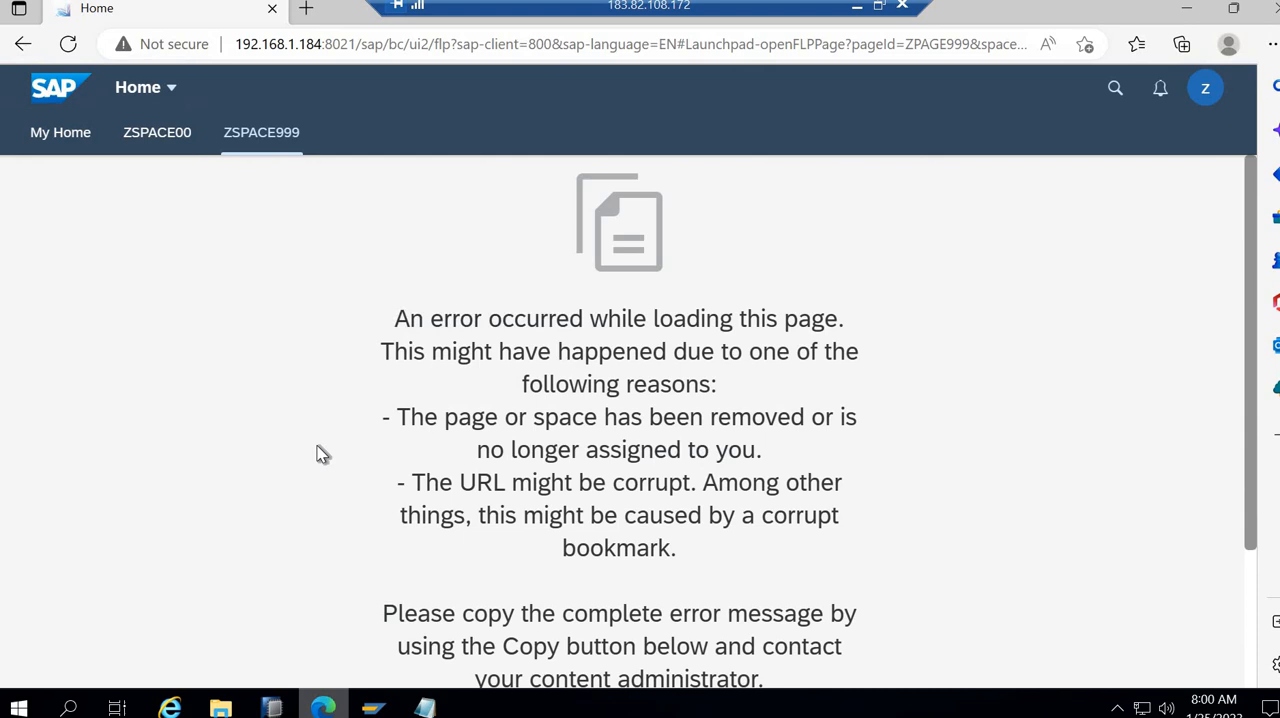
click(68, 44)
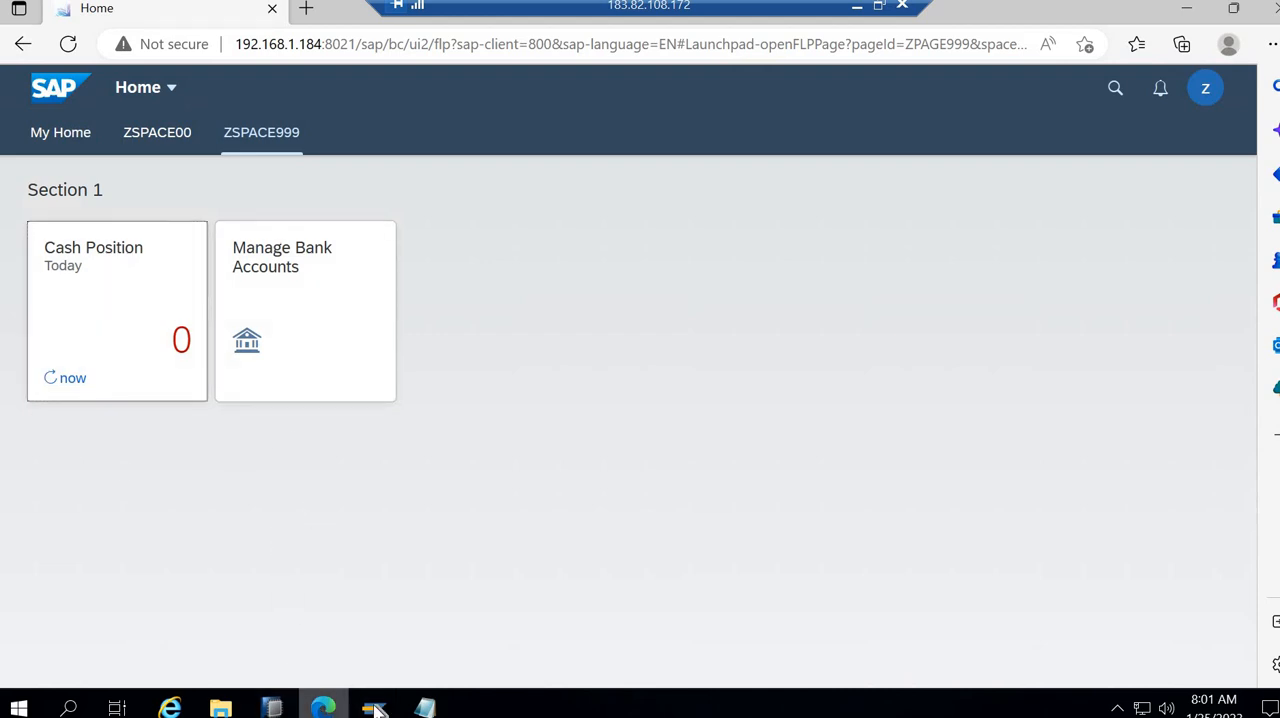
mouse_move(374, 708)
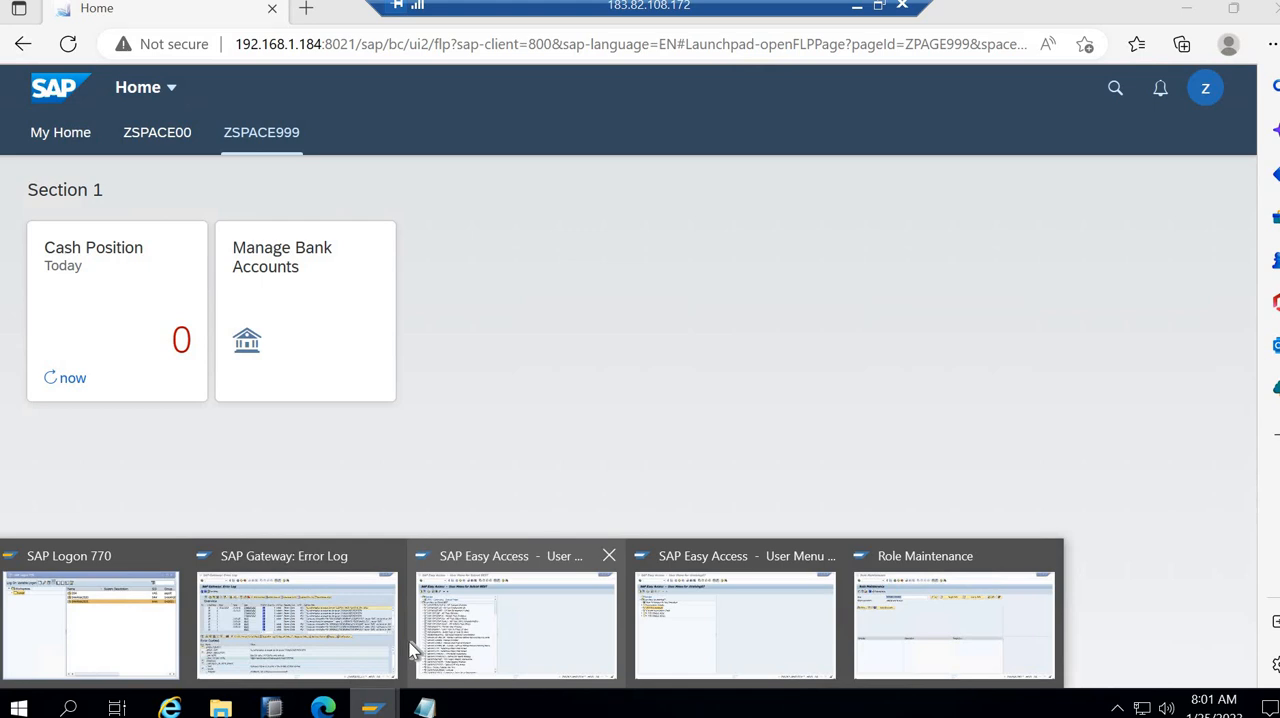
click(493, 640)
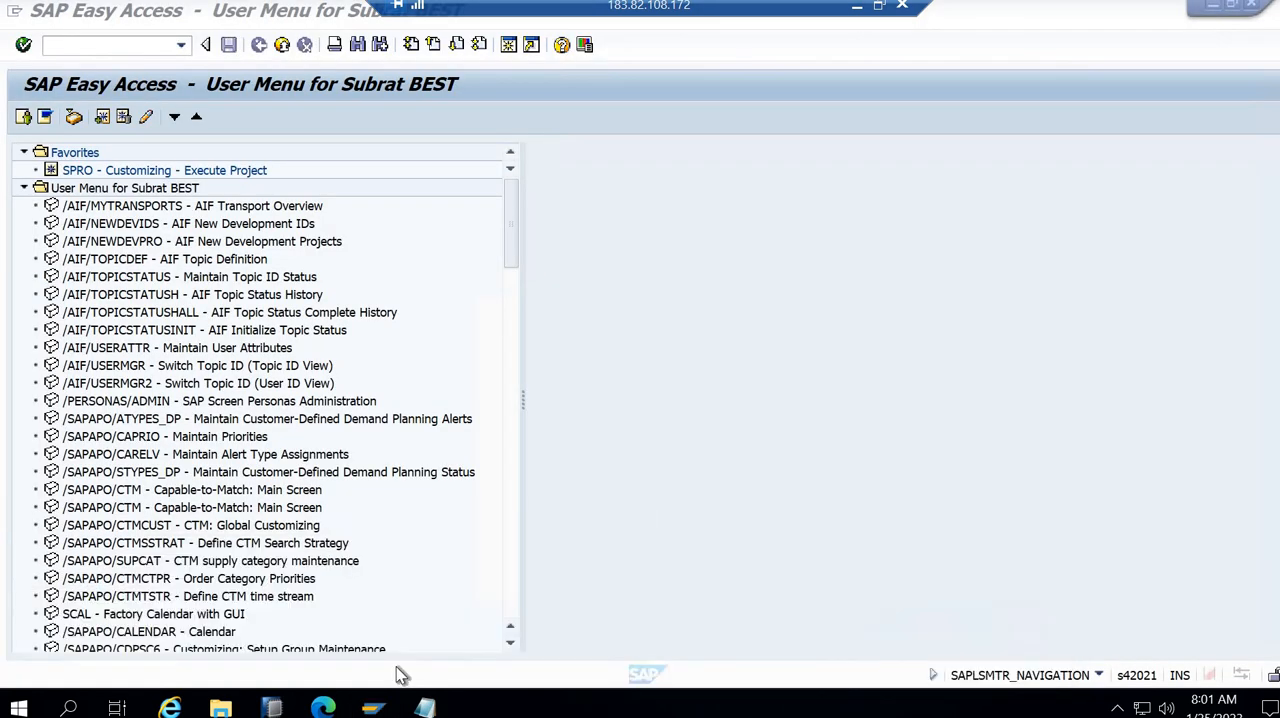
- Switch back to the Edge browser, open the Manage Bank Accounts app from space ZSPACE999, and return to the launchpad page
click(322, 708)
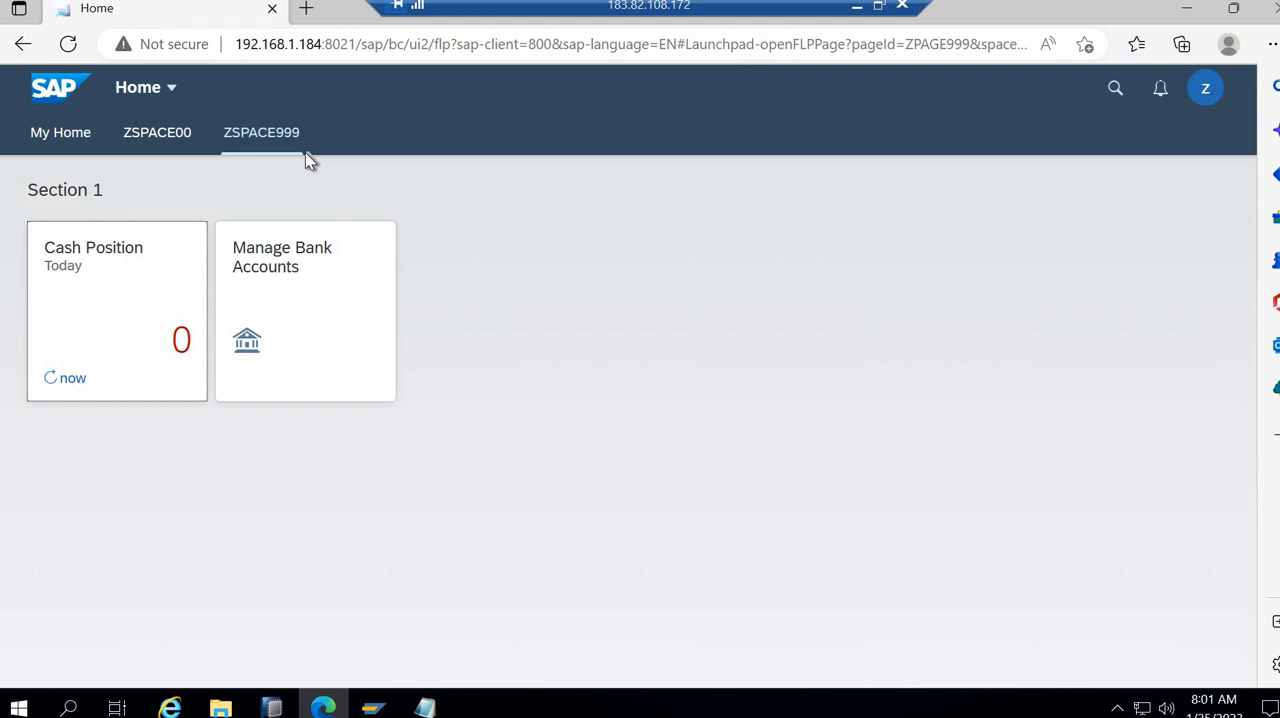
click(322, 345)
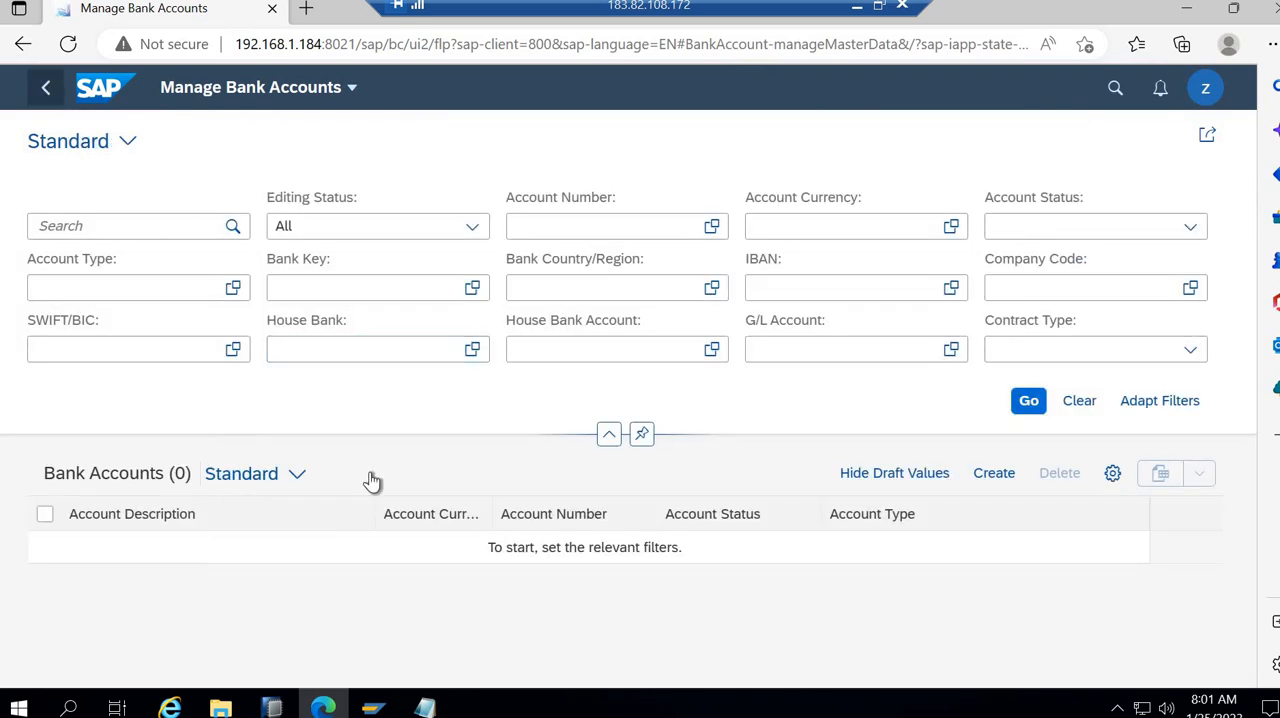
key(alt+Left)
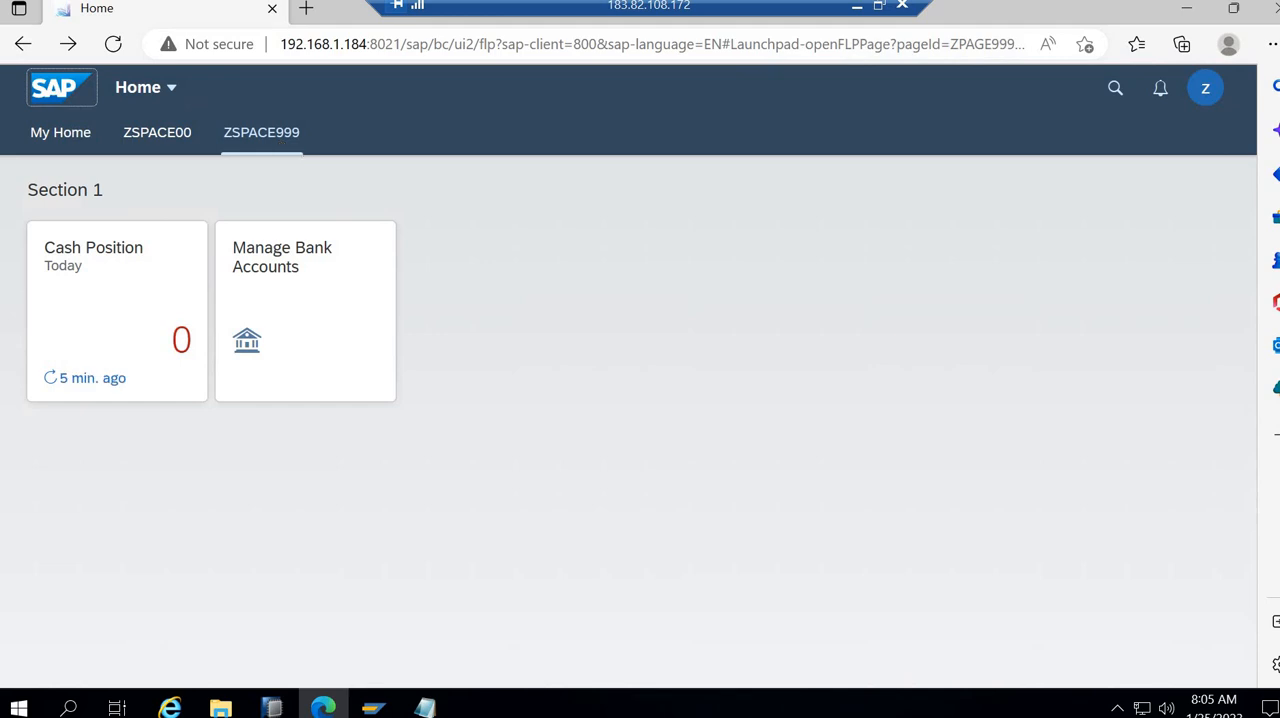
- Leave the remote desktop session, show the local desktop, and open a maximized File Explorer window to browse its folders
click(856, 6)
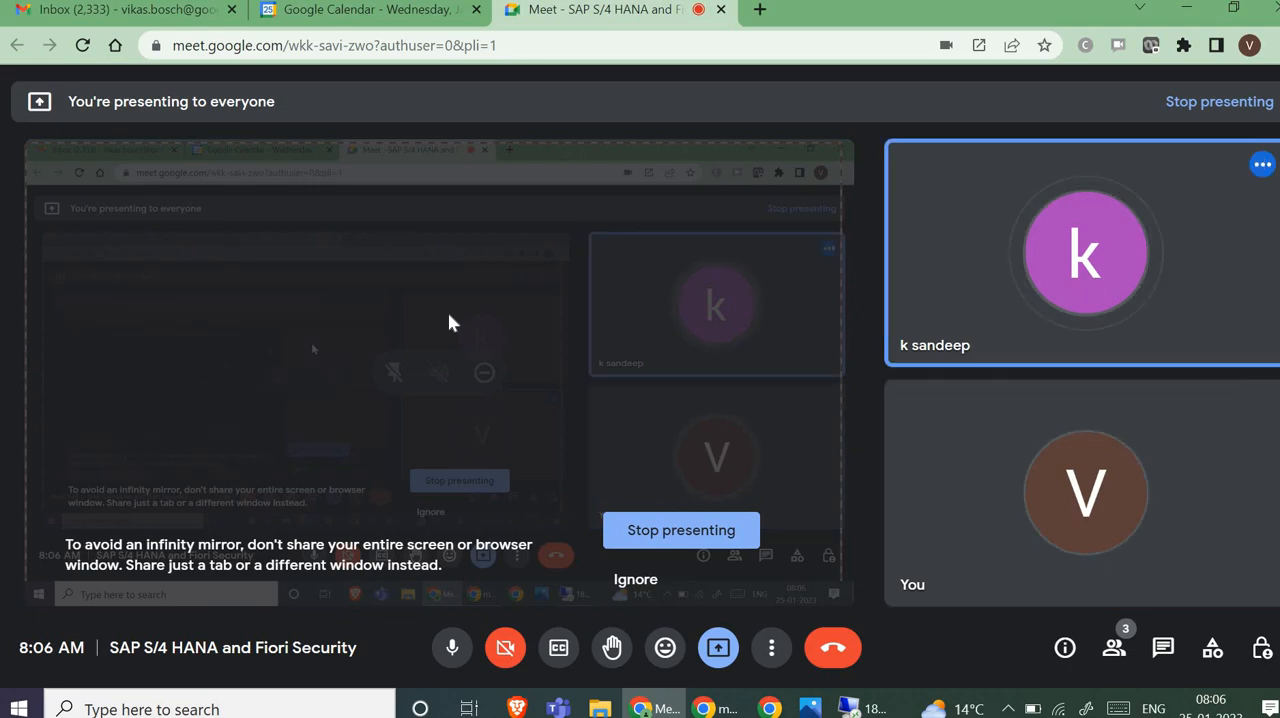
key(super+d)
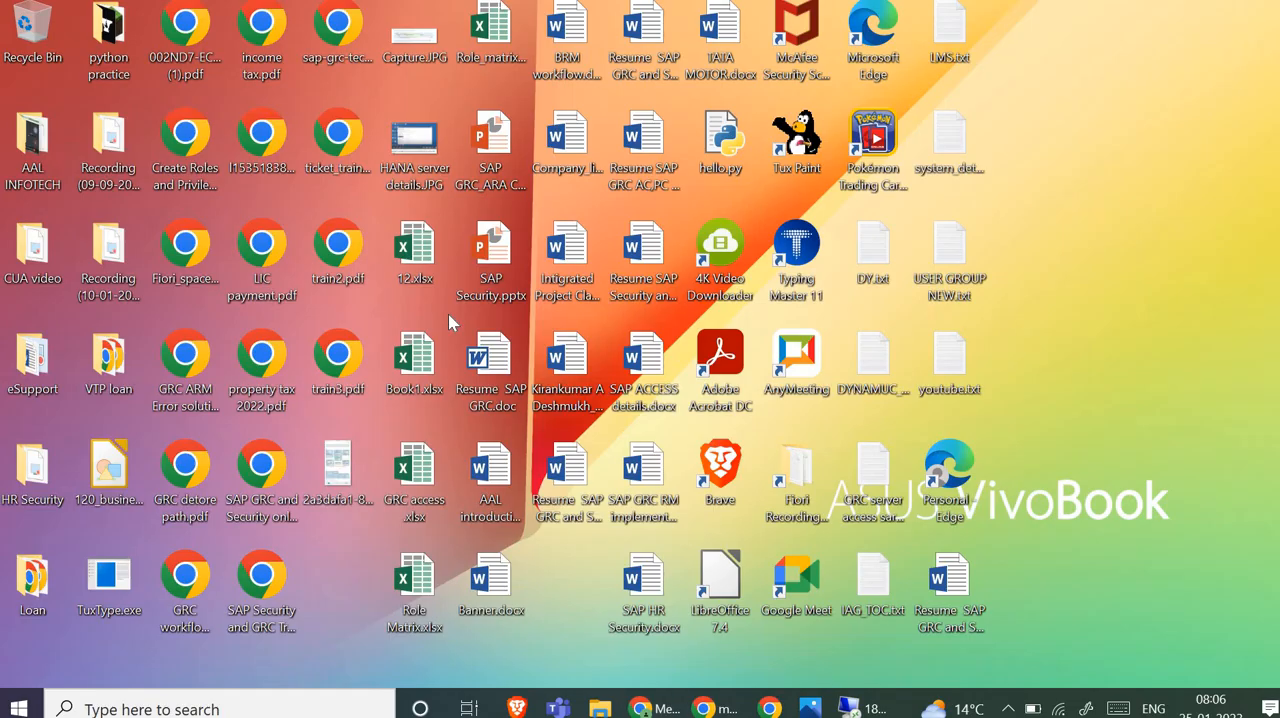
click(600, 708)
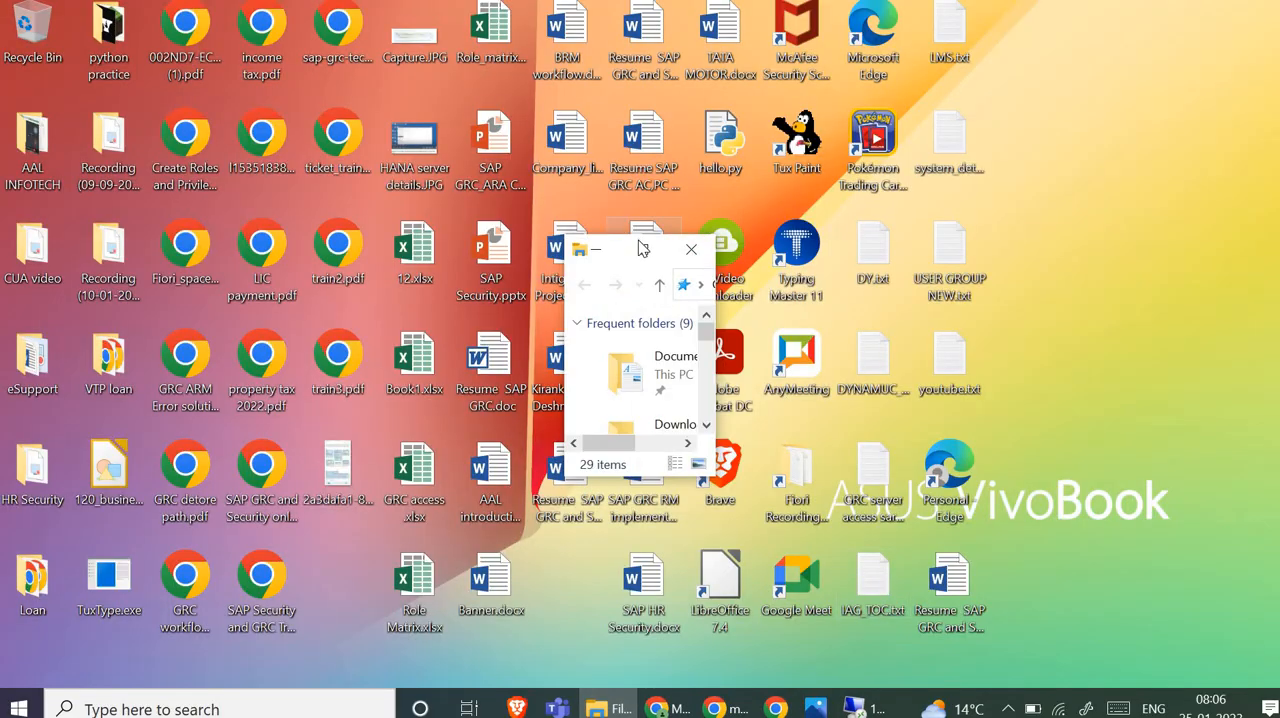
click(643, 249)
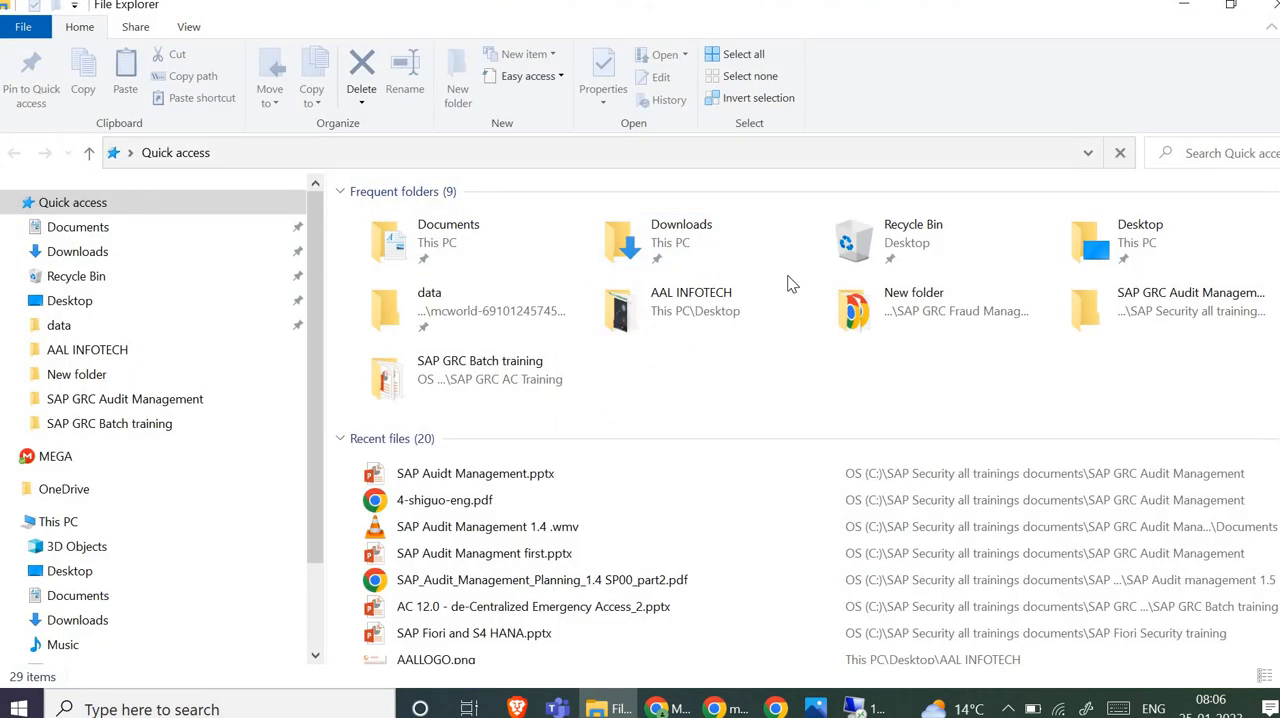
scroll(789, 282, down, 3)
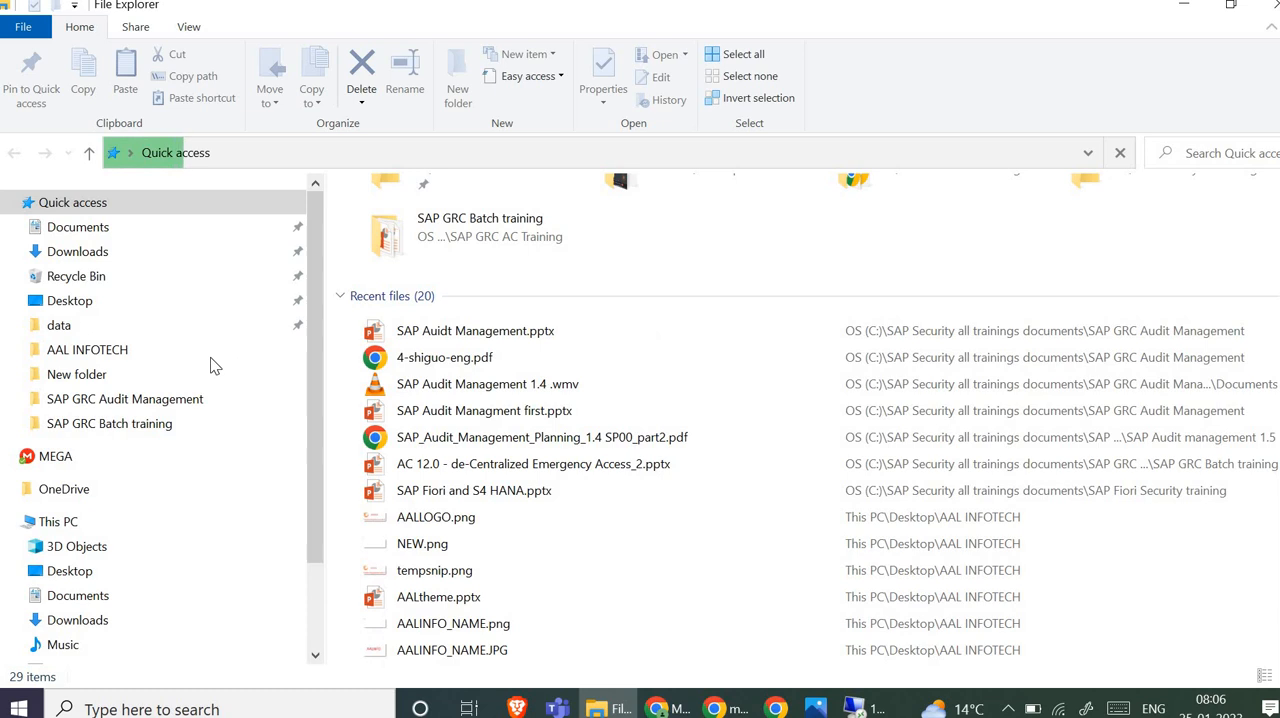
scroll(210, 366, down, 2)
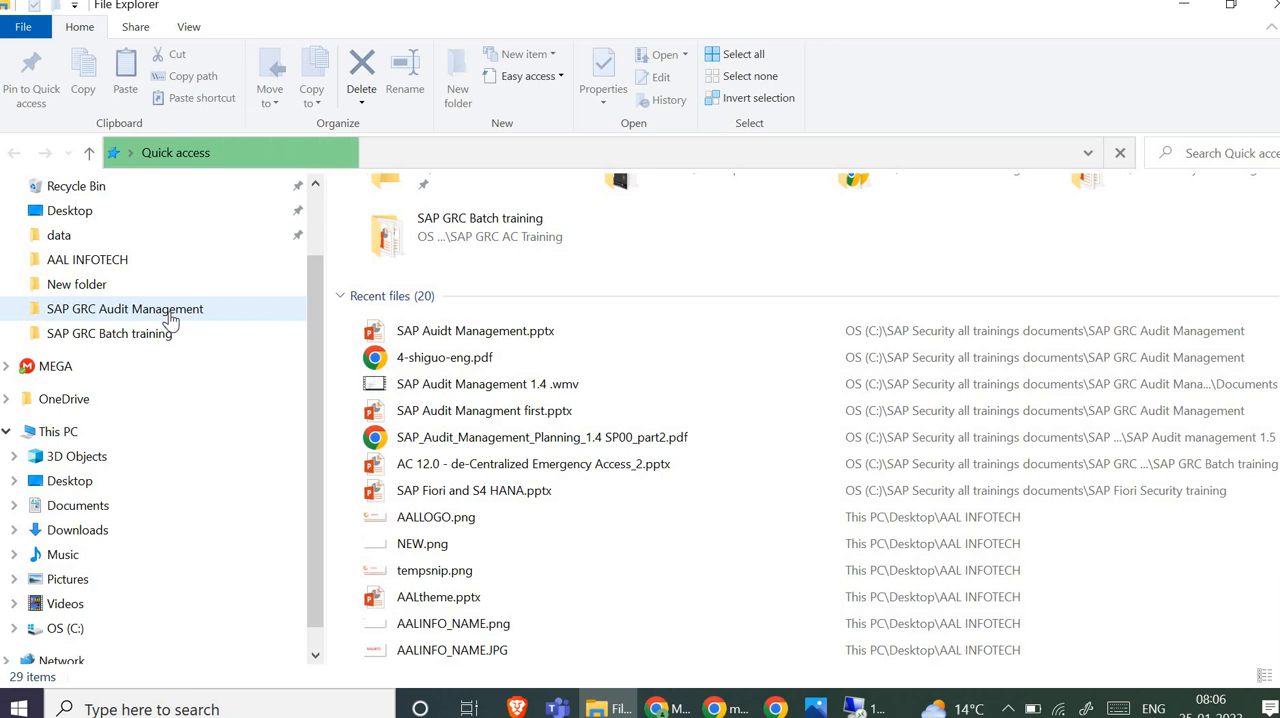
- Find and open SAP Audit Managment Syllabus.docx in the AAL INFOTECH > Syllabus > SAP Security syllabus folder
click(169, 314)
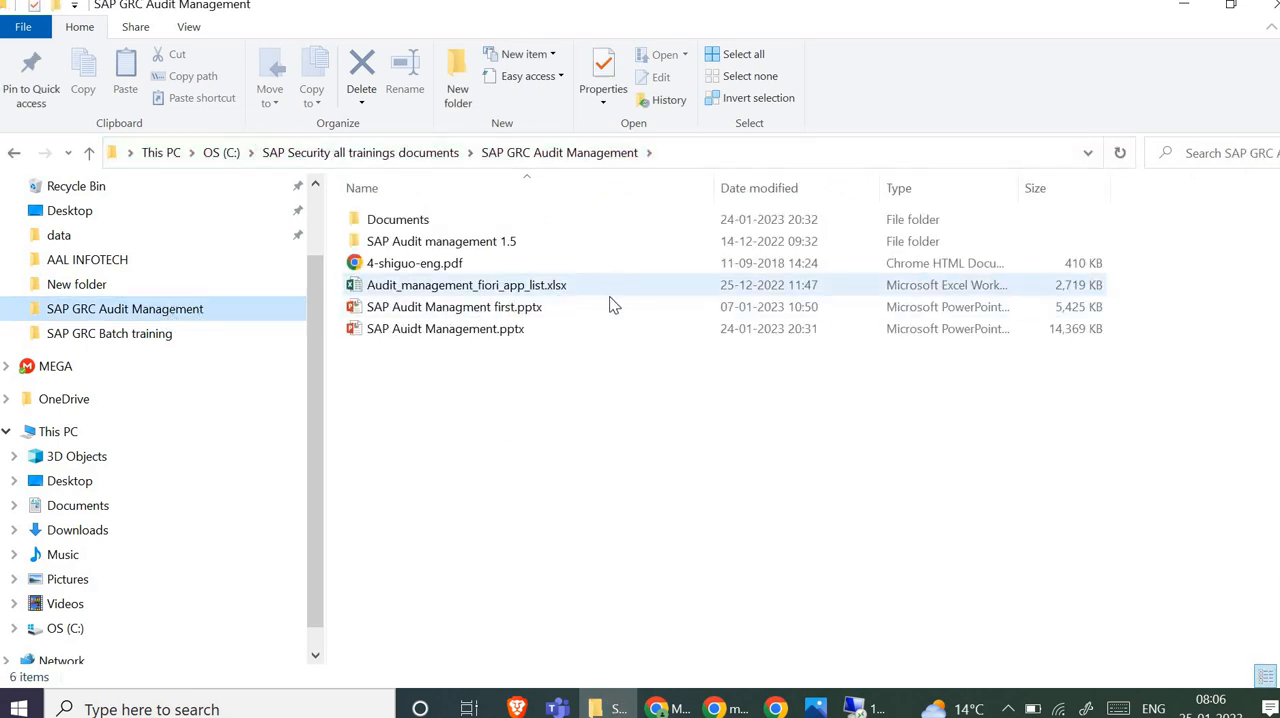
click(90, 260)
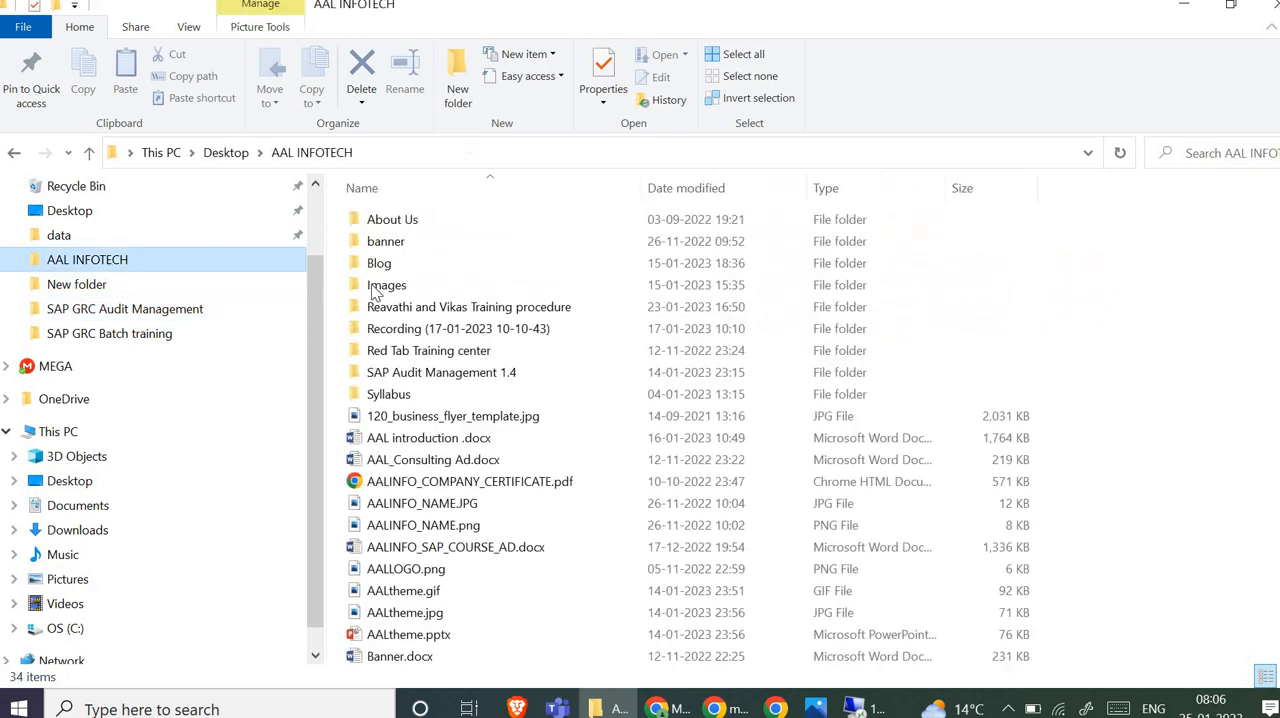
click(392, 395)
key(Return)
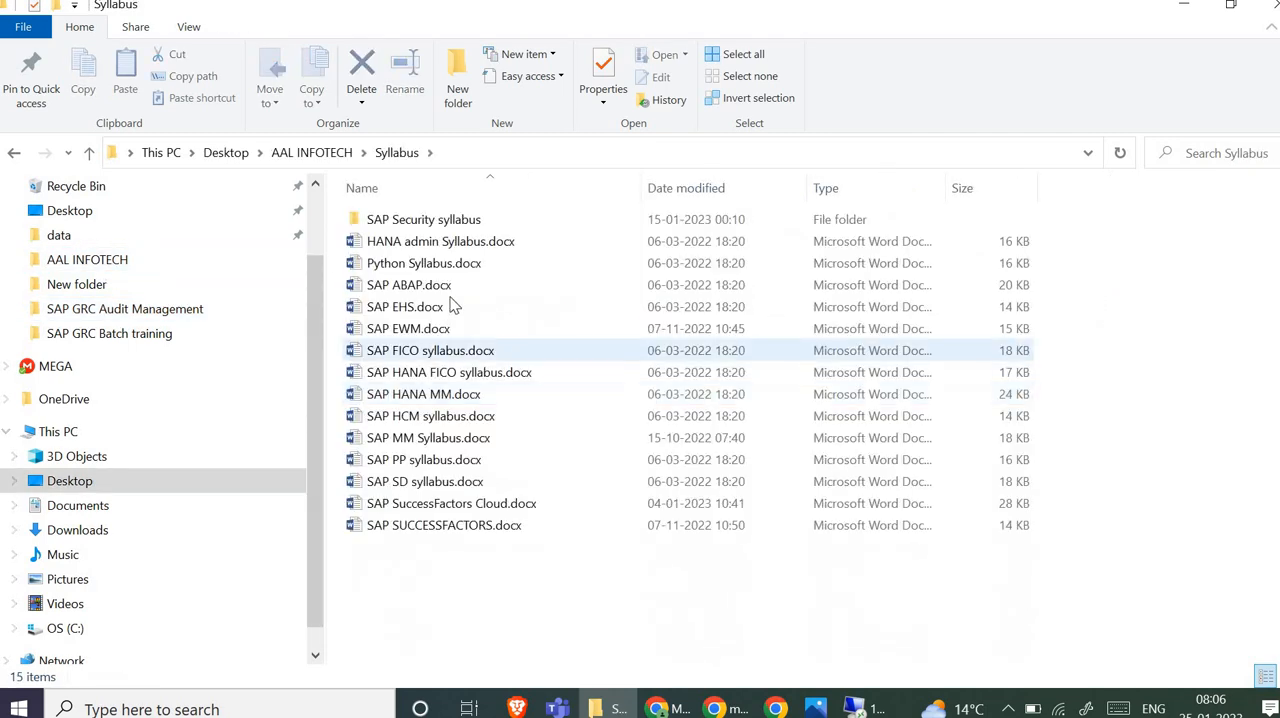
double_click(441, 219)
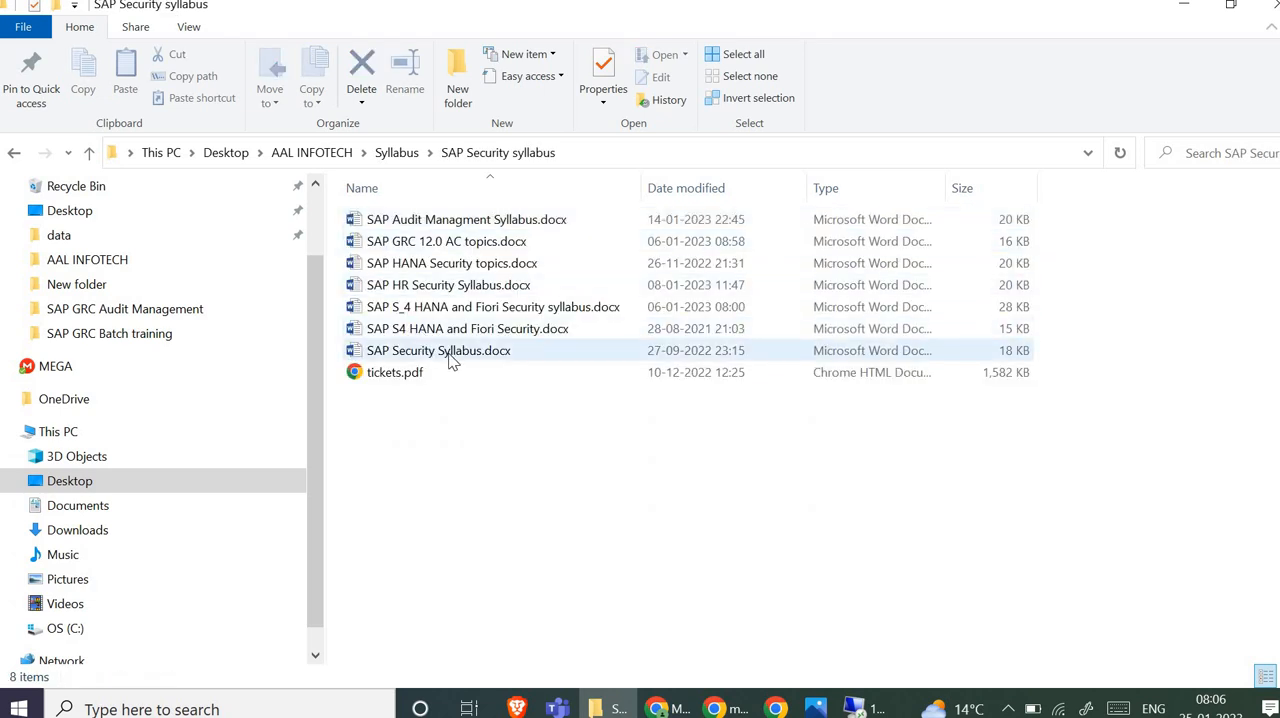
click(514, 221)
key(Return)
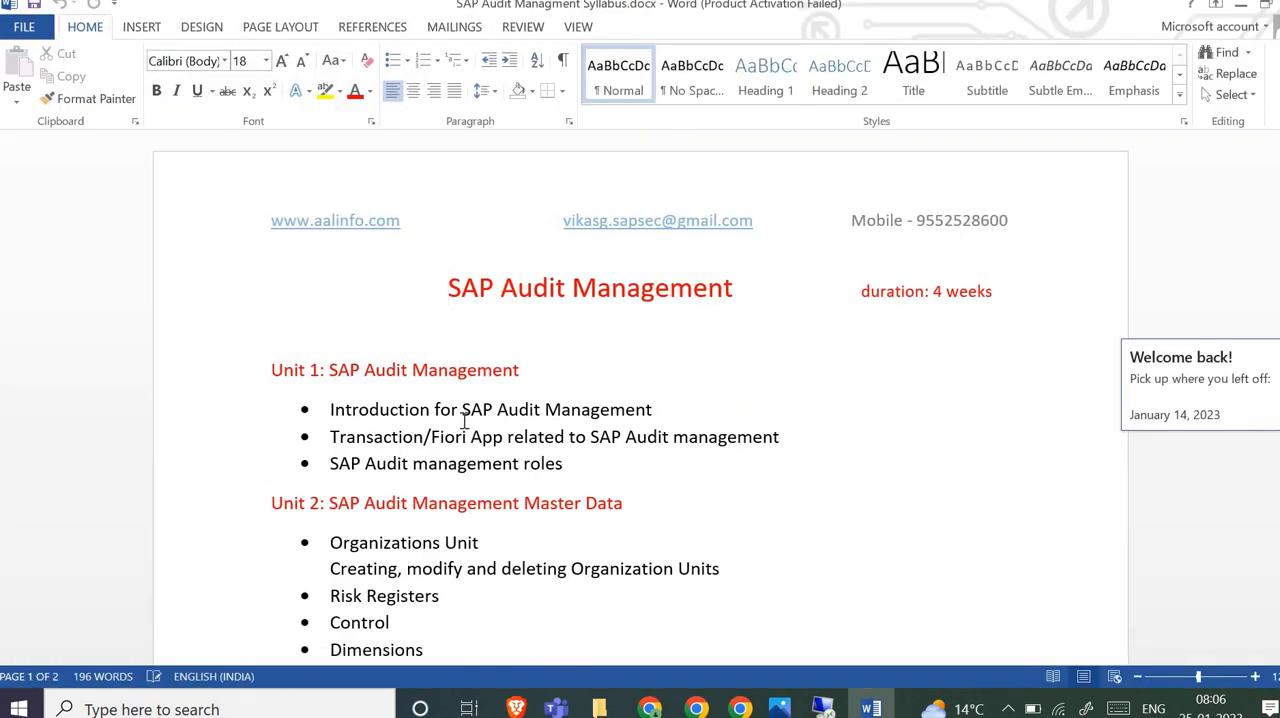
- Read the opening units of the SAP Audit Management syllabus and dismiss the Microsoft Office Activation Wizard
scroll(433, 454, down, 1)
scroll(433, 454, down, 1)
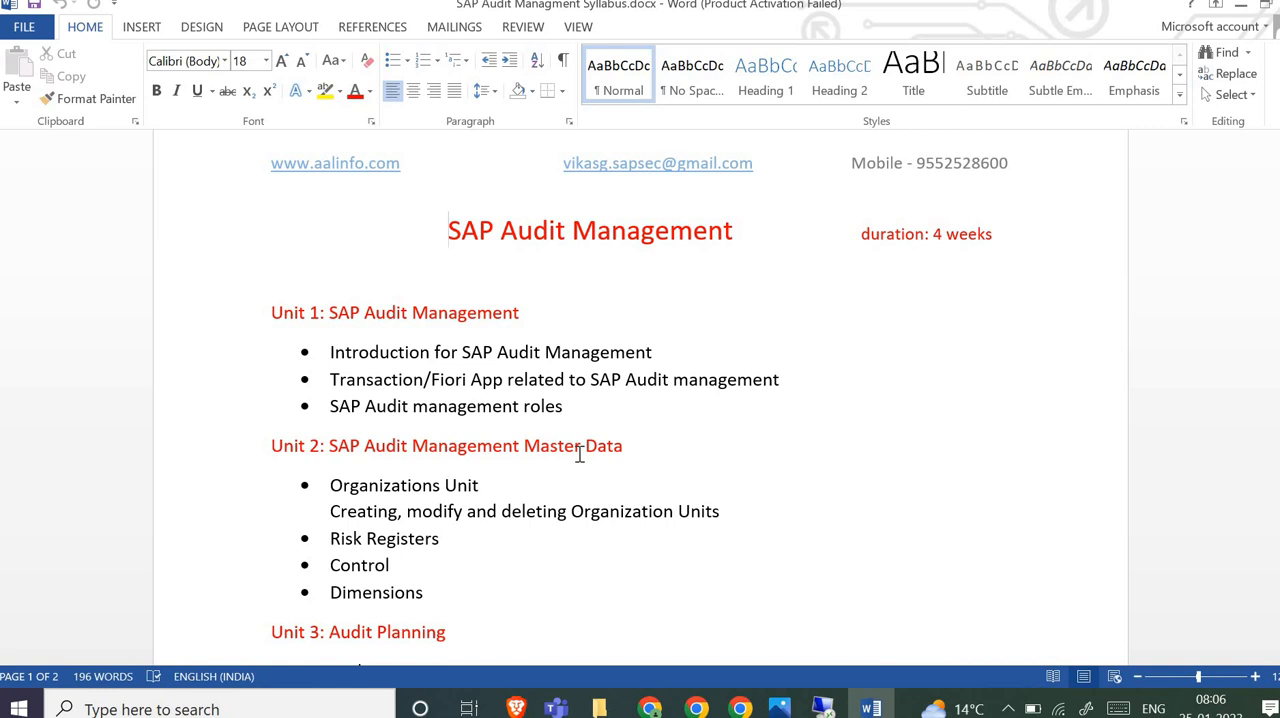
scroll(579, 454, down, 1)
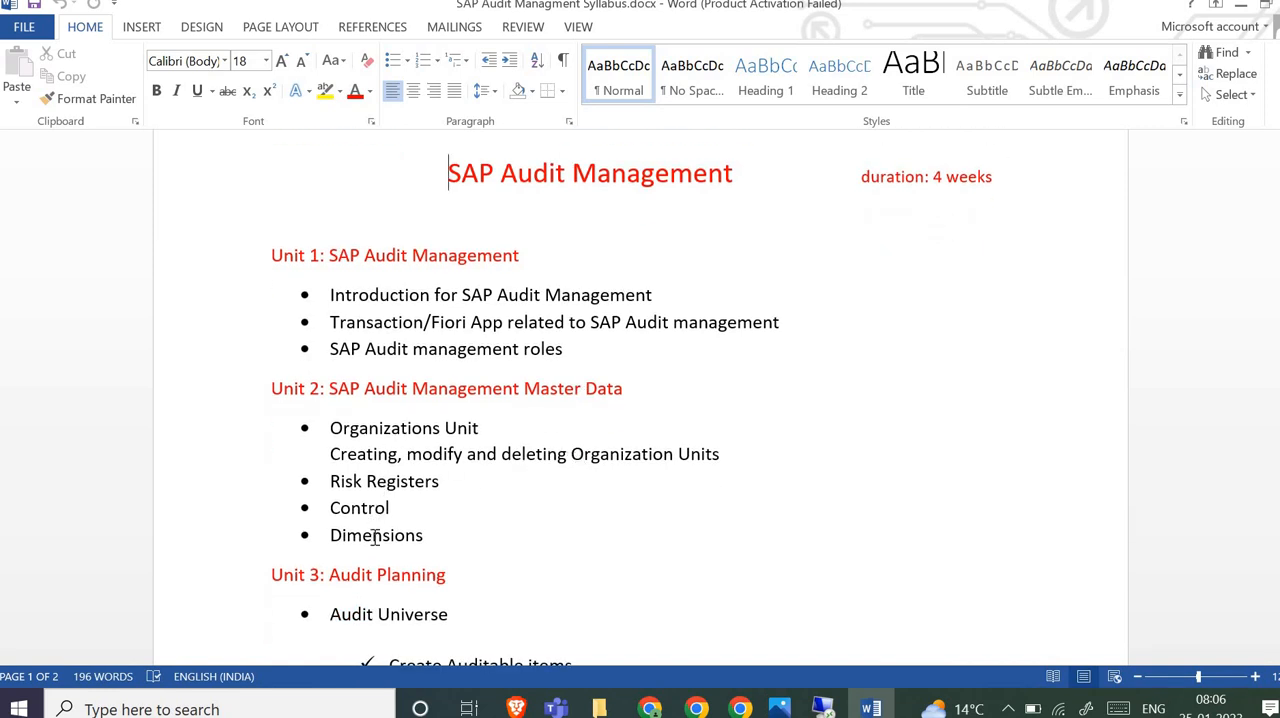
scroll(468, 500, down, 1)
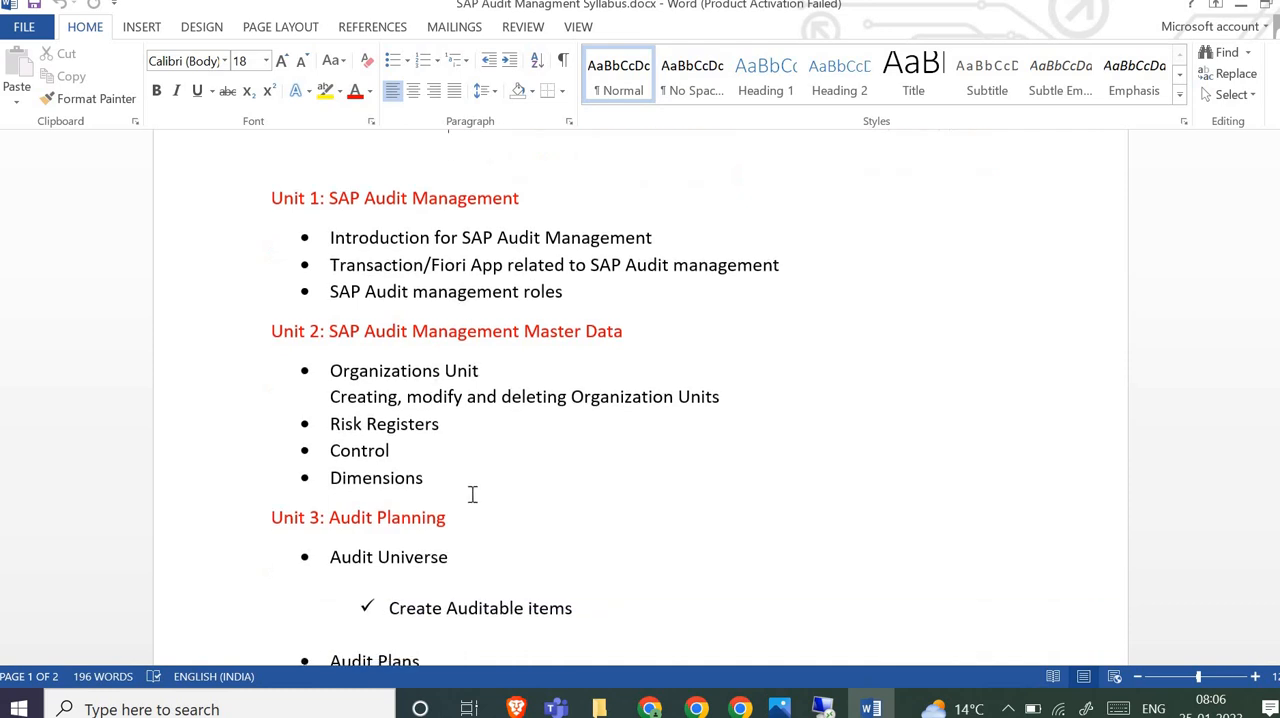
scroll(468, 491, down, 2)
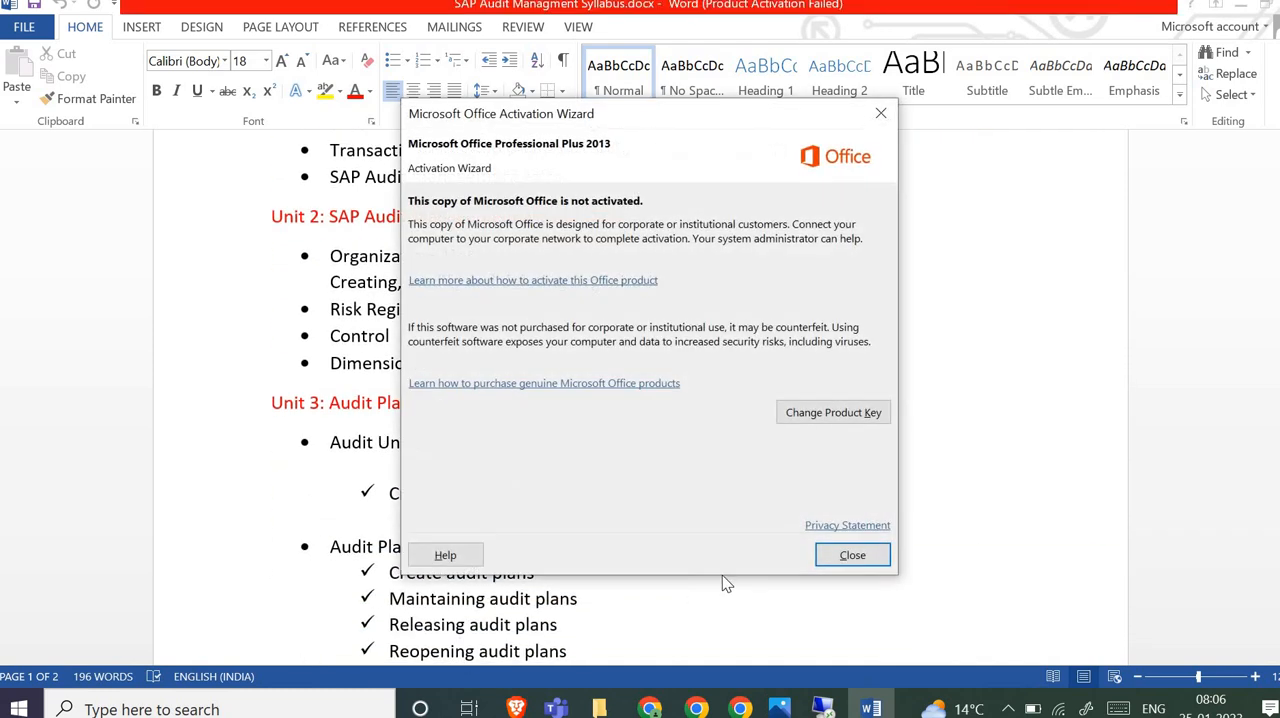
click(850, 556)
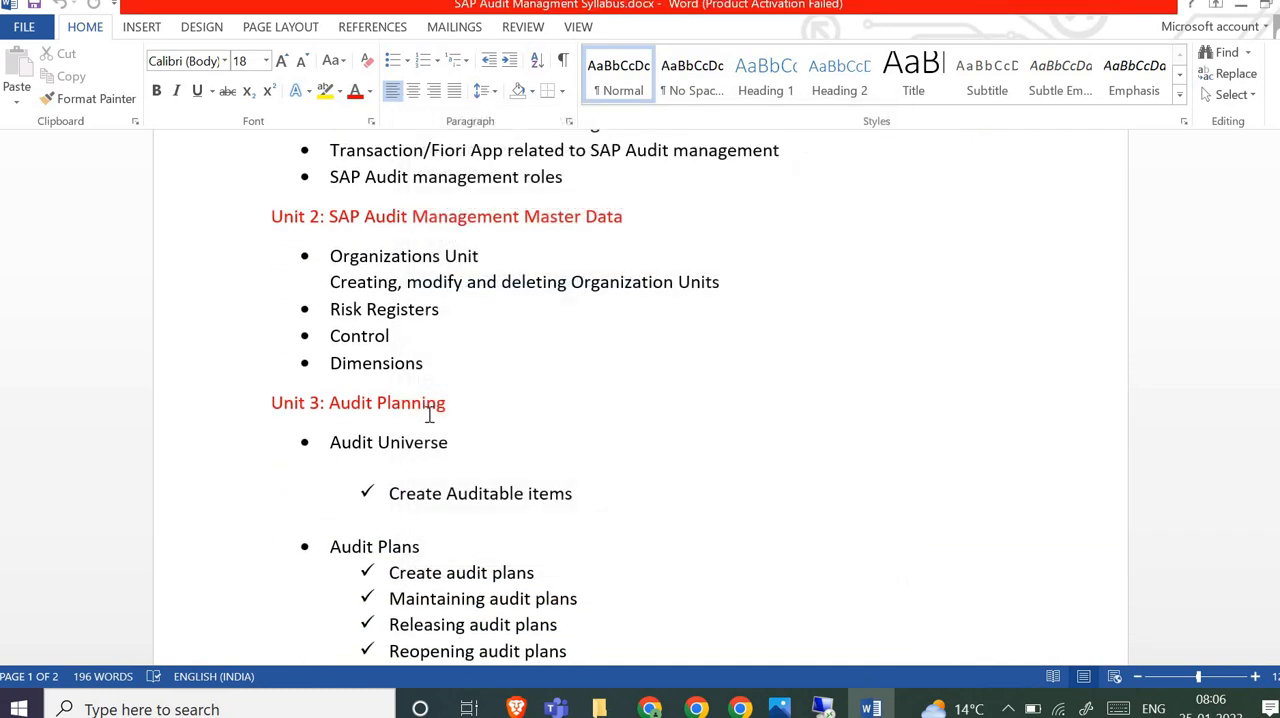
- Read the rest of the syllabus from Unit 3: Audit Planning through Unit 10: Manage working papers
scroll(432, 422, down, 3)
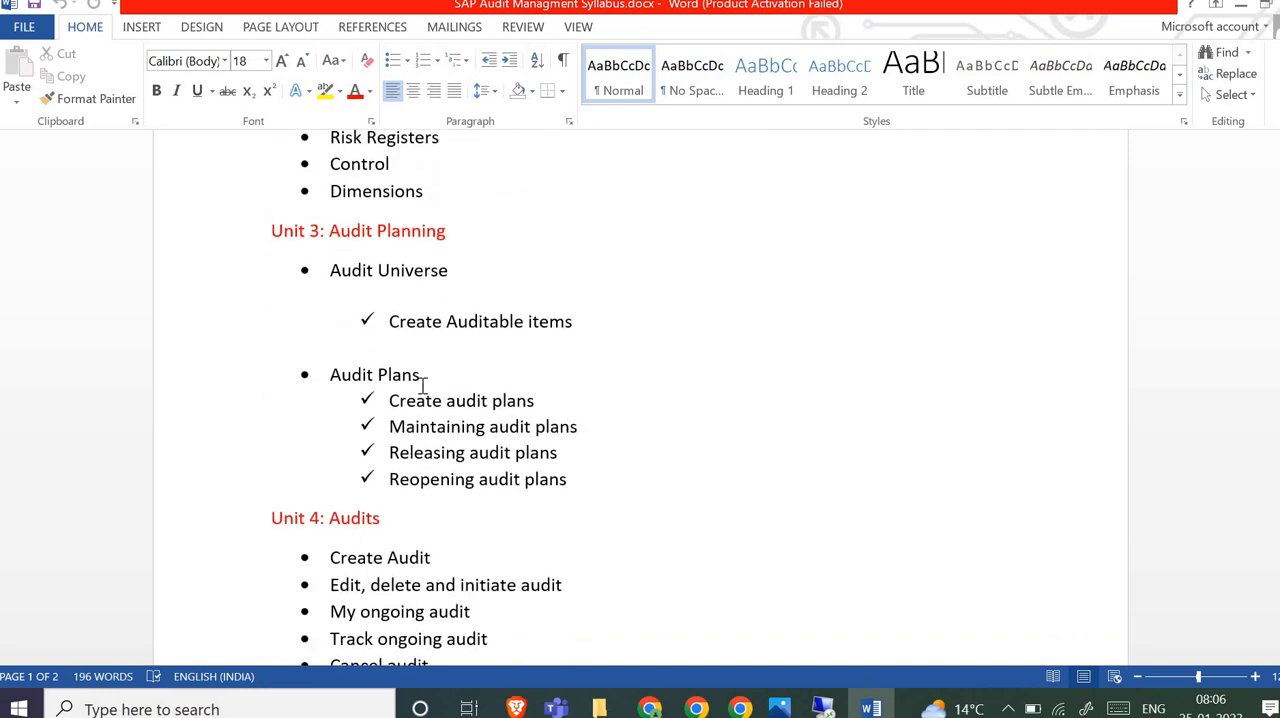
scroll(423, 400, down, 2)
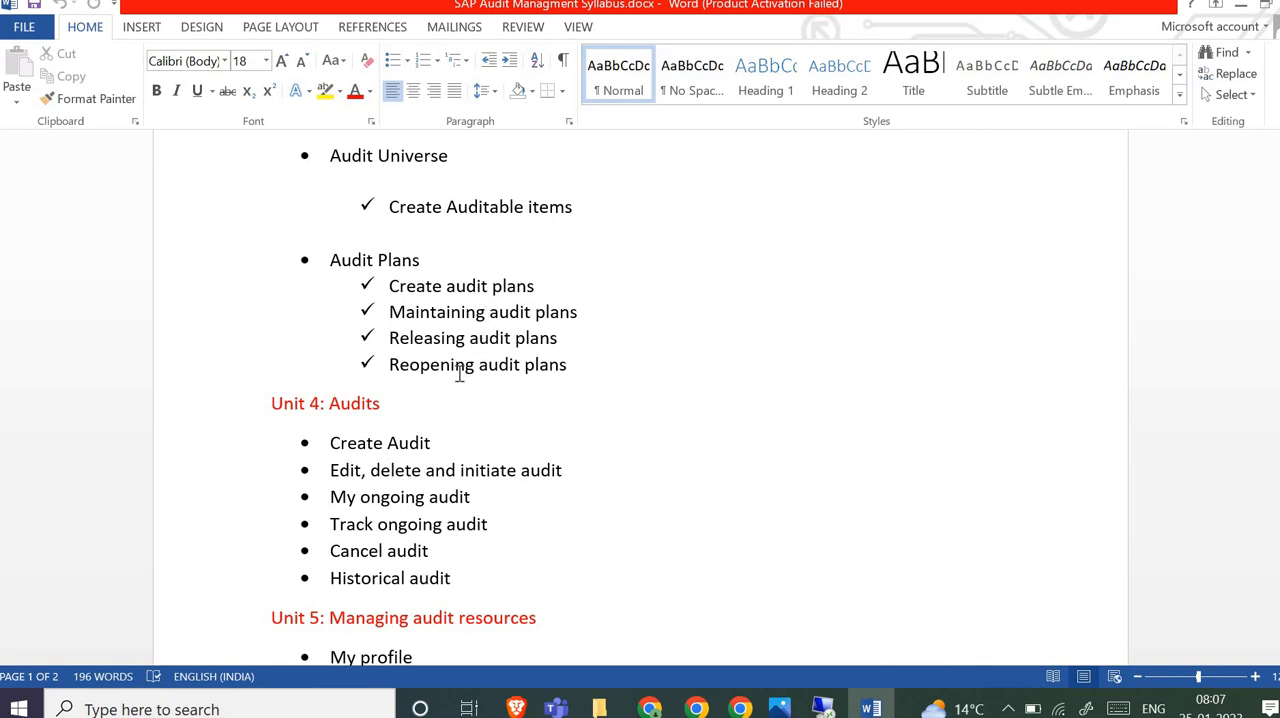
scroll(451, 391, down, 2)
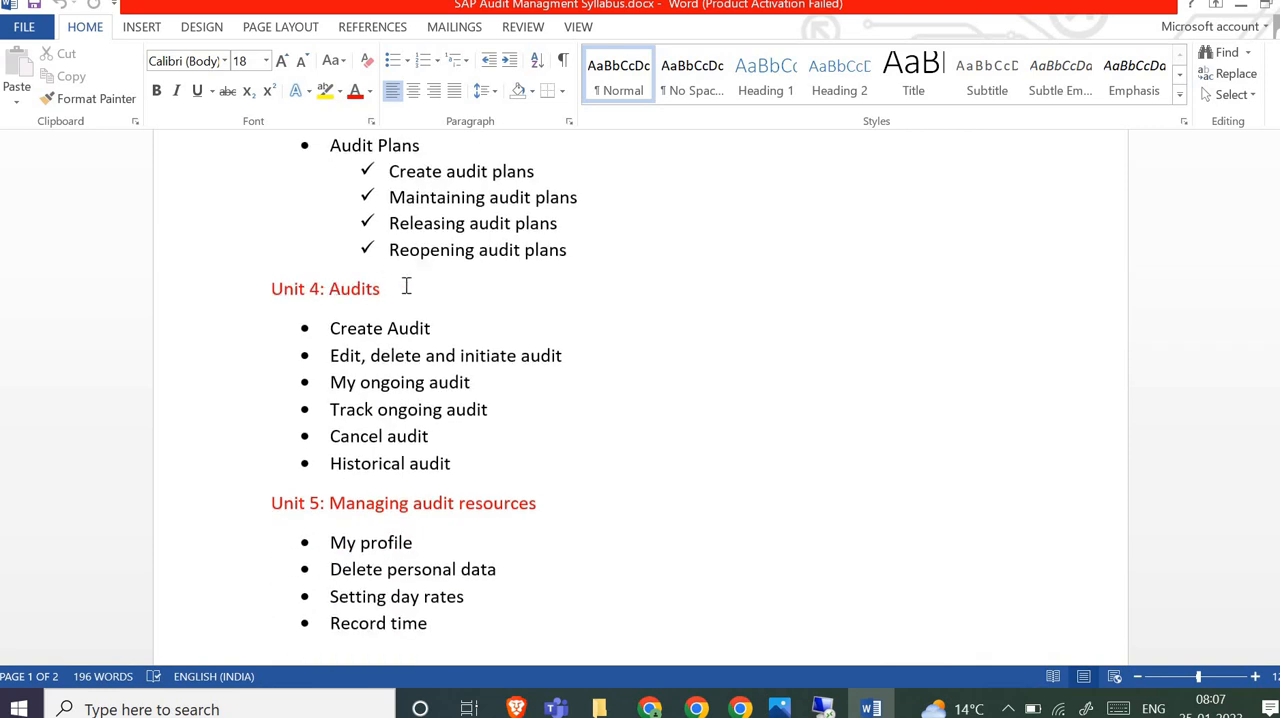
scroll(421, 288, down, 1)
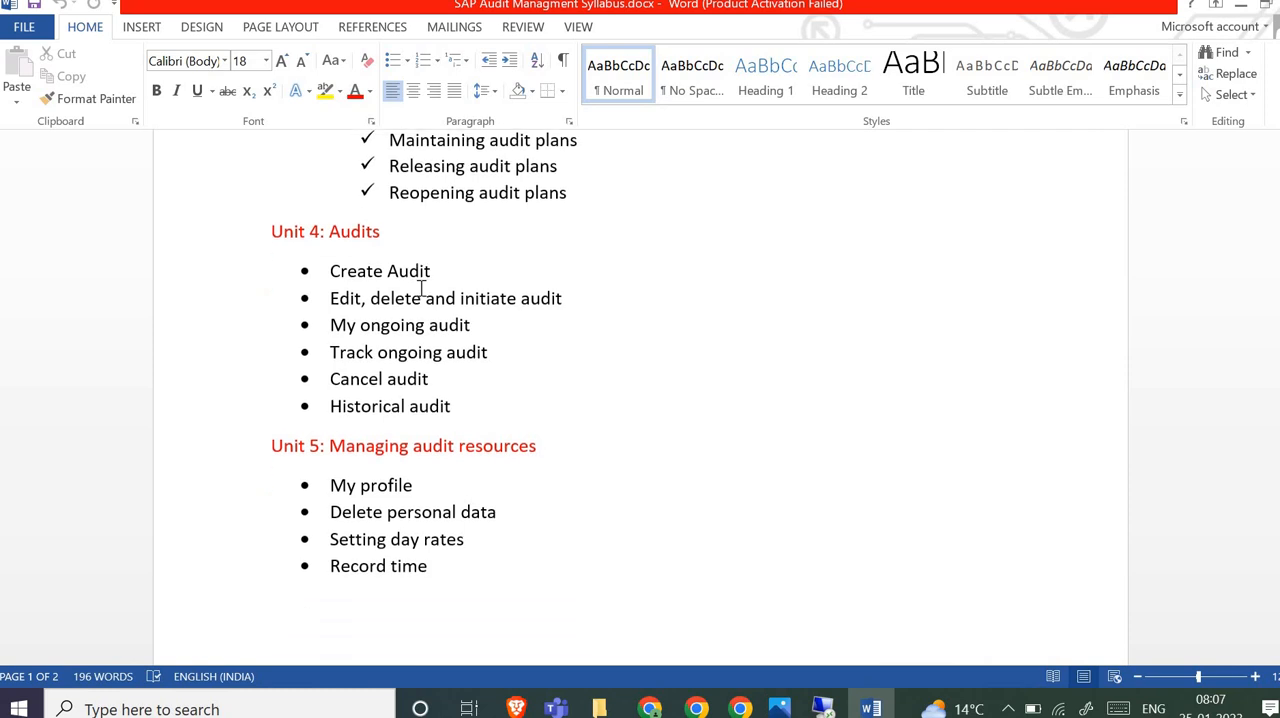
scroll(424, 304, down, 1)
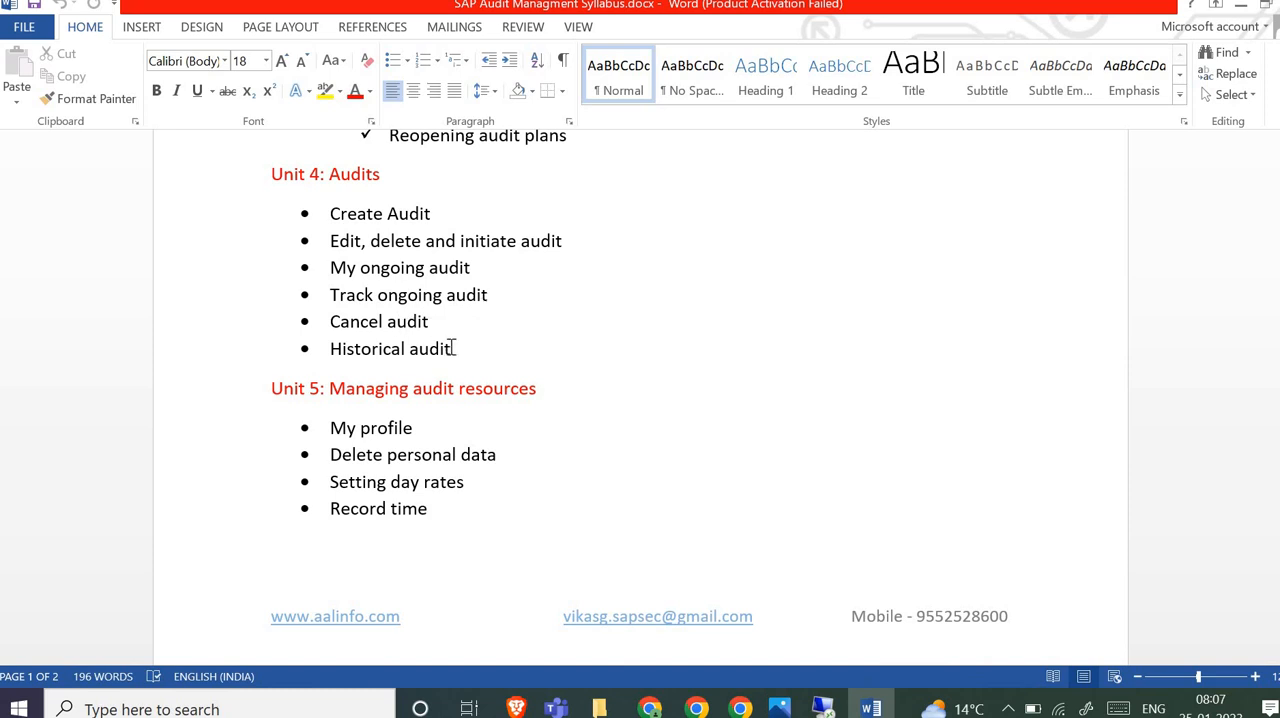
scroll(452, 347, down, 2)
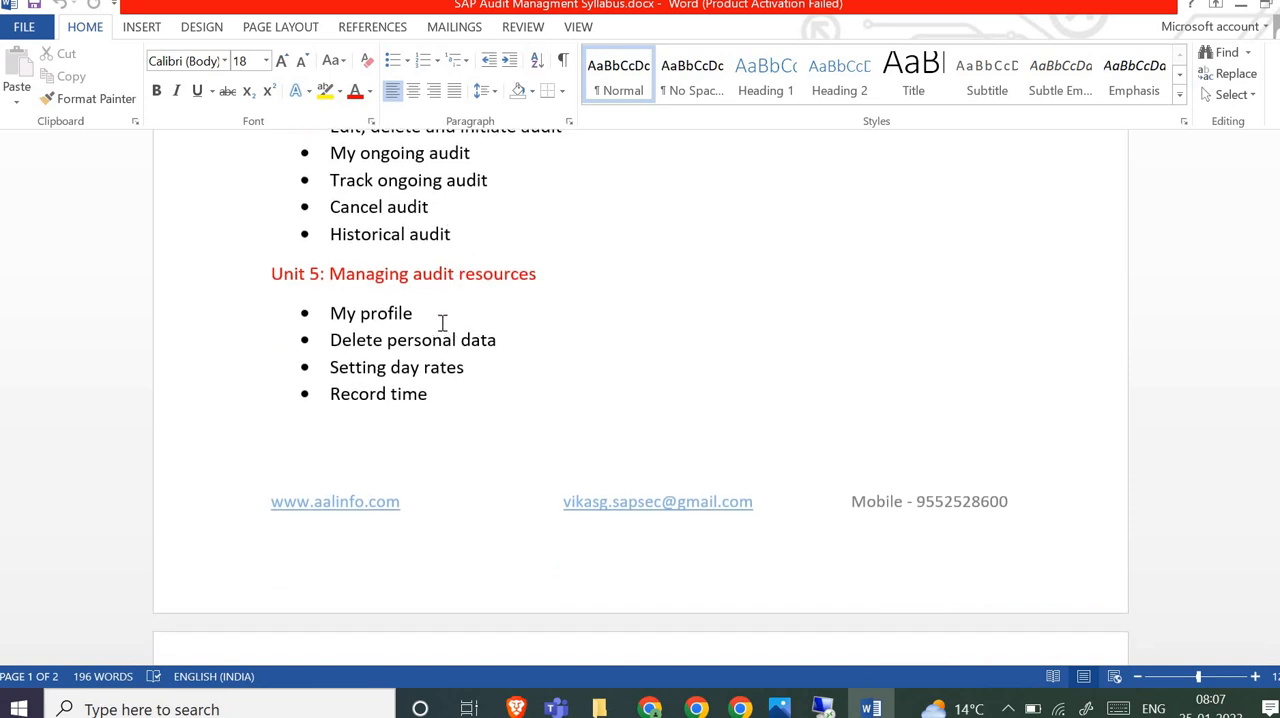
scroll(442, 323, down, 1)
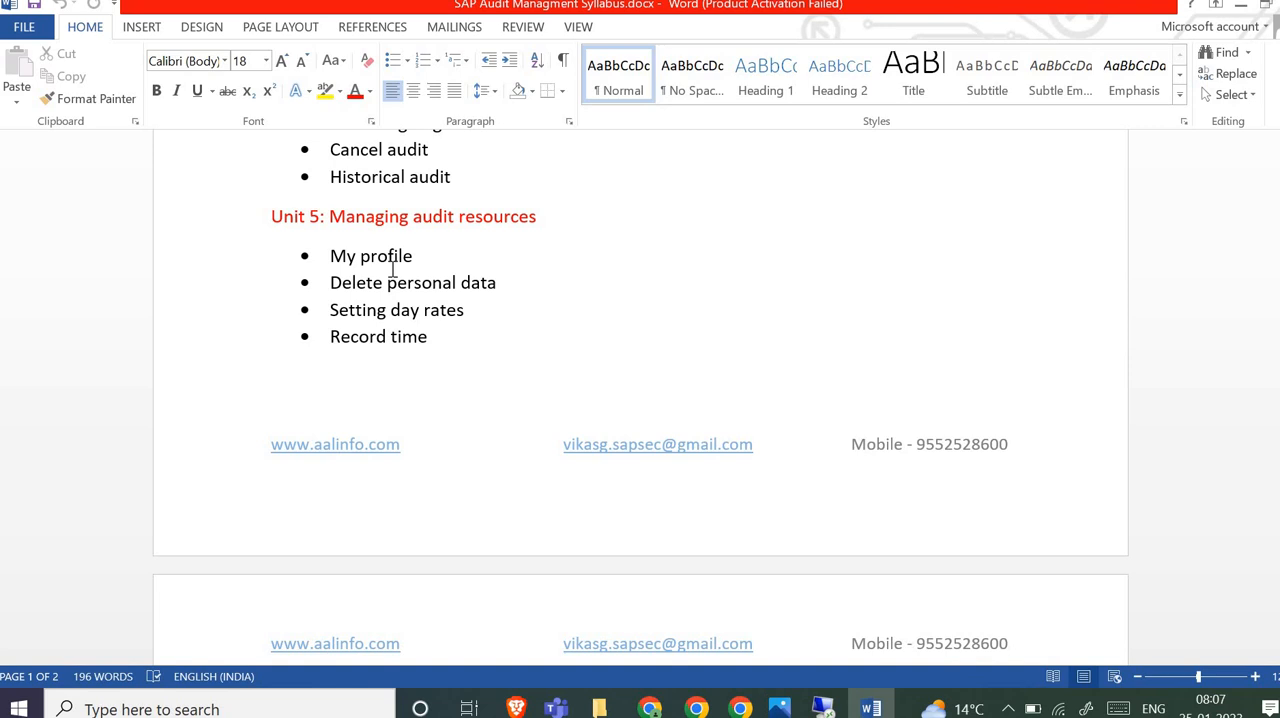
scroll(392, 268, down, 8)
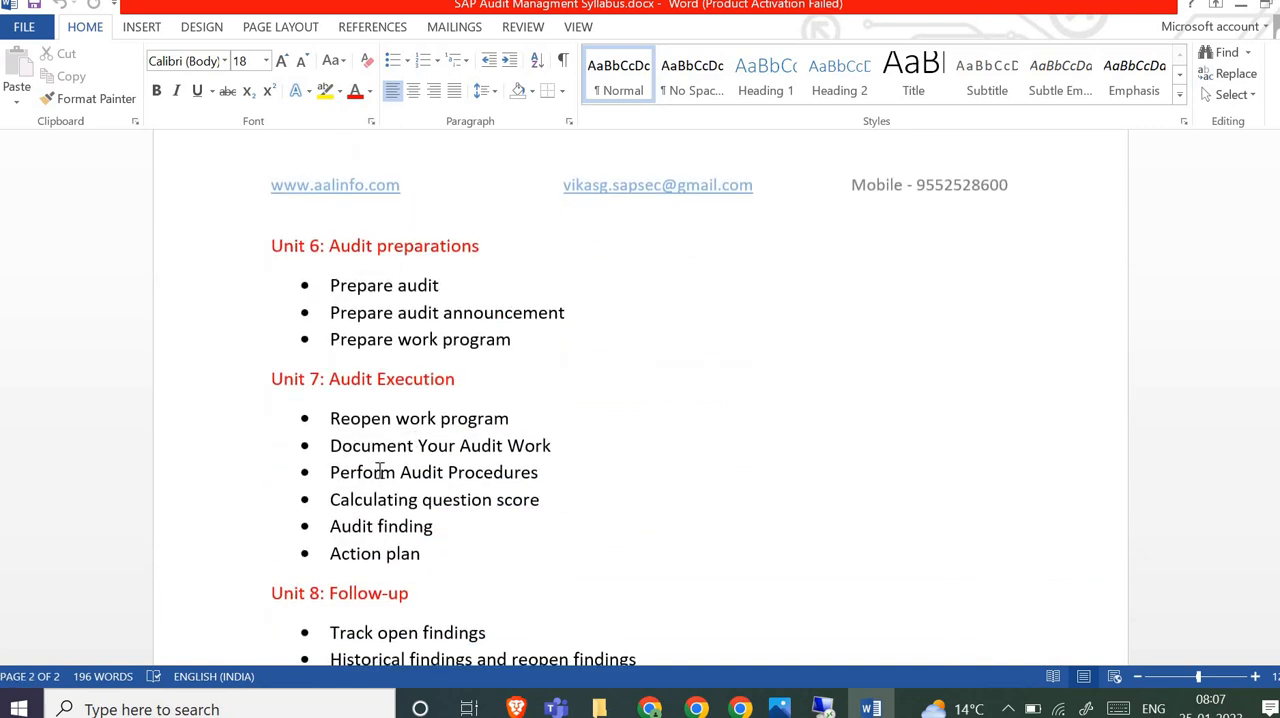
scroll(386, 475, down, 6)
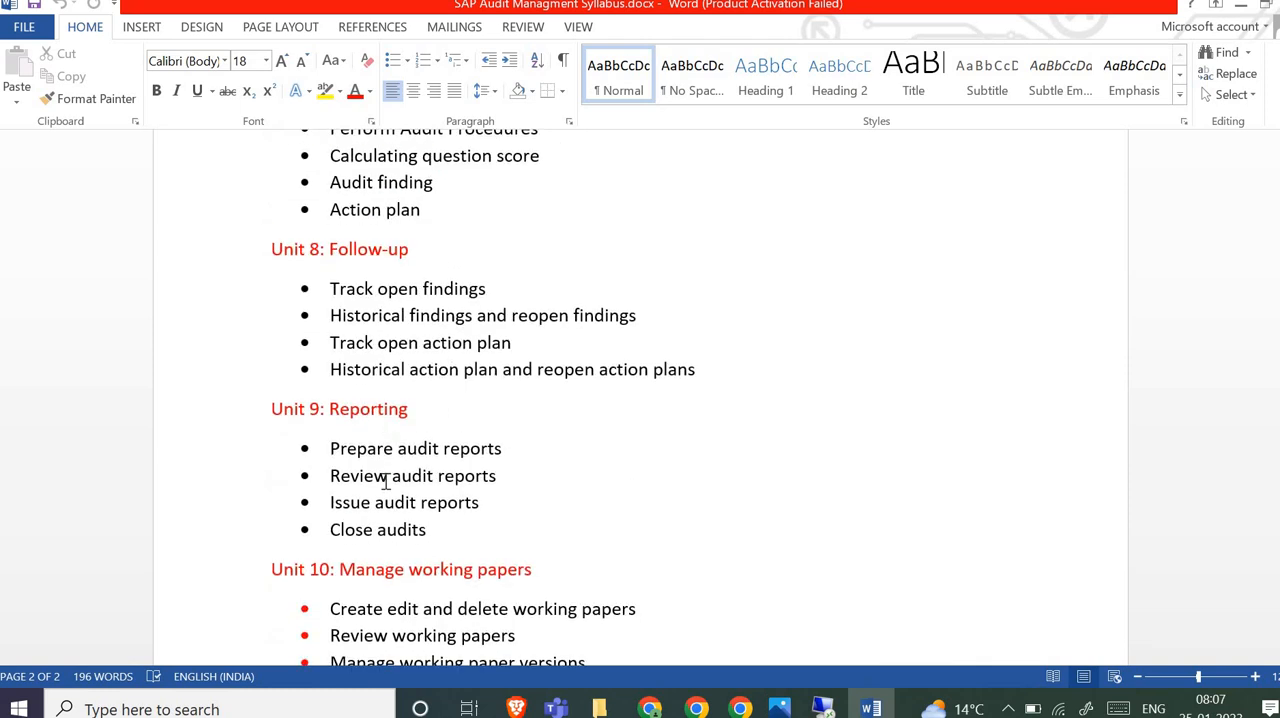
scroll(481, 507, down, 3)
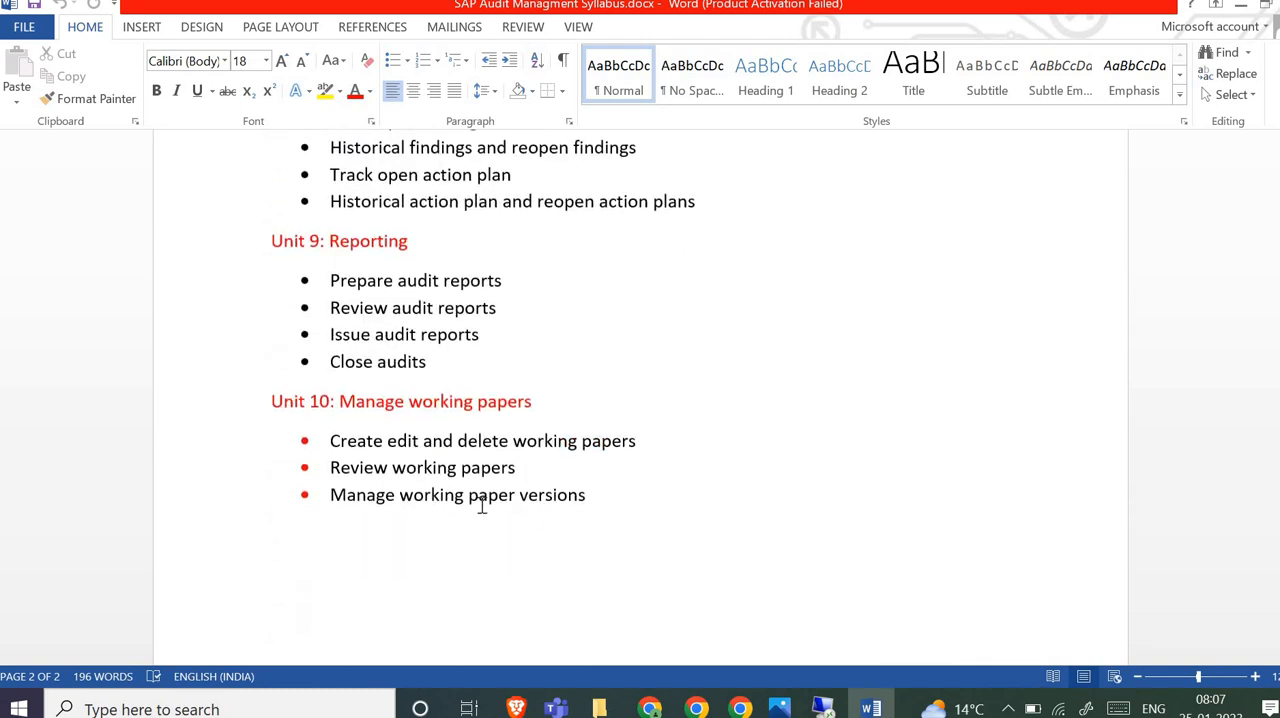
- Return to the start of the syllabus and review the Unit 2 master data topics, selecting Organizations Unit and Risk Registers for emphasis
scroll(481, 507, up, 5)
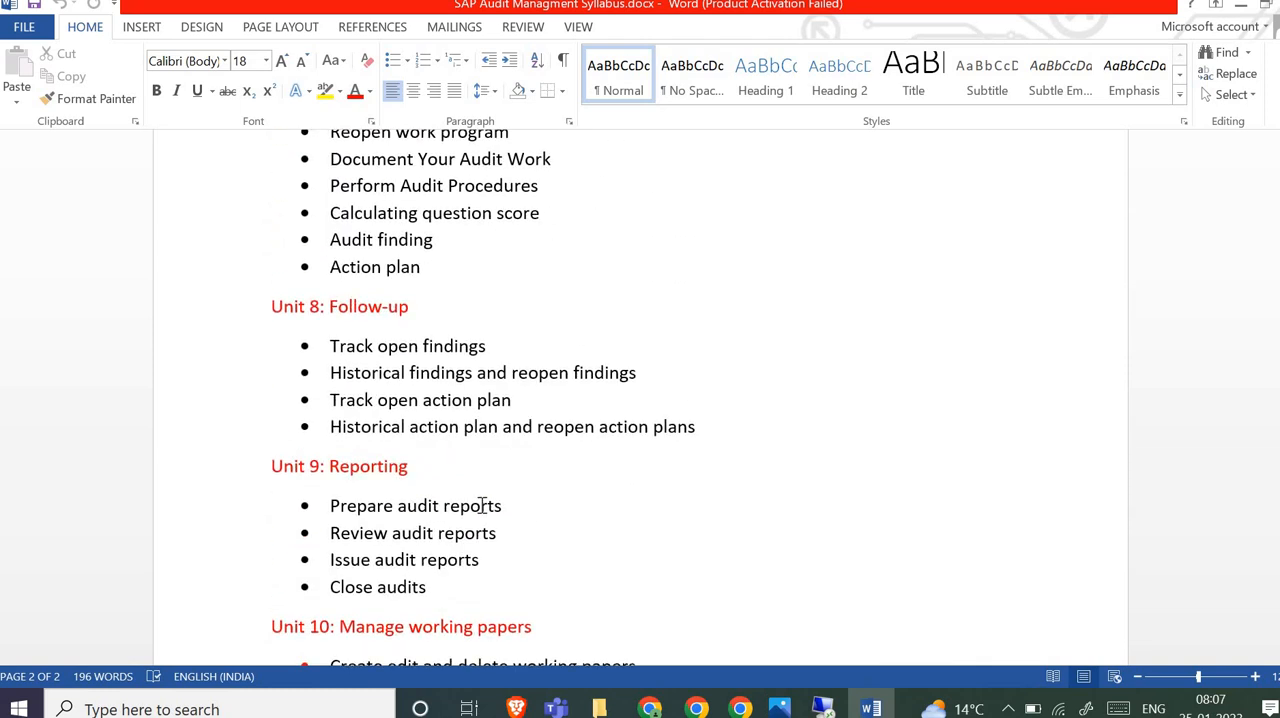
scroll(481, 507, up, 12)
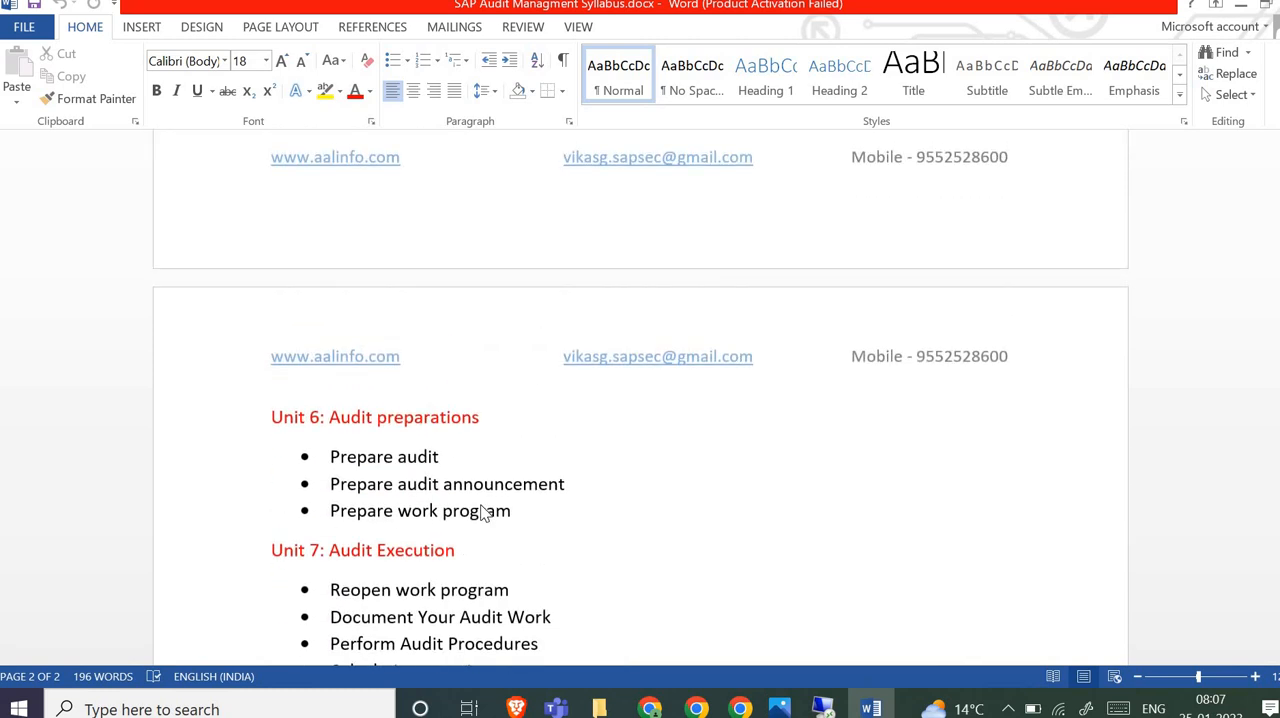
scroll(481, 505, up, 12)
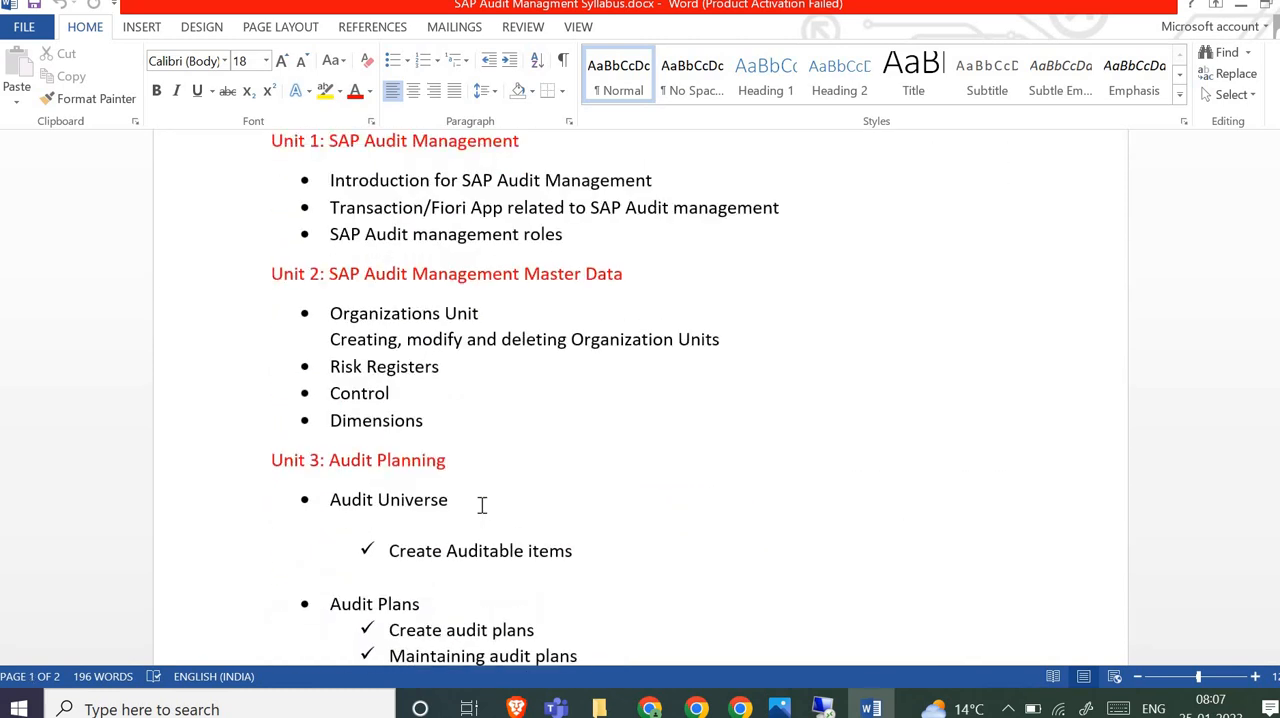
scroll(481, 505, up, 3)
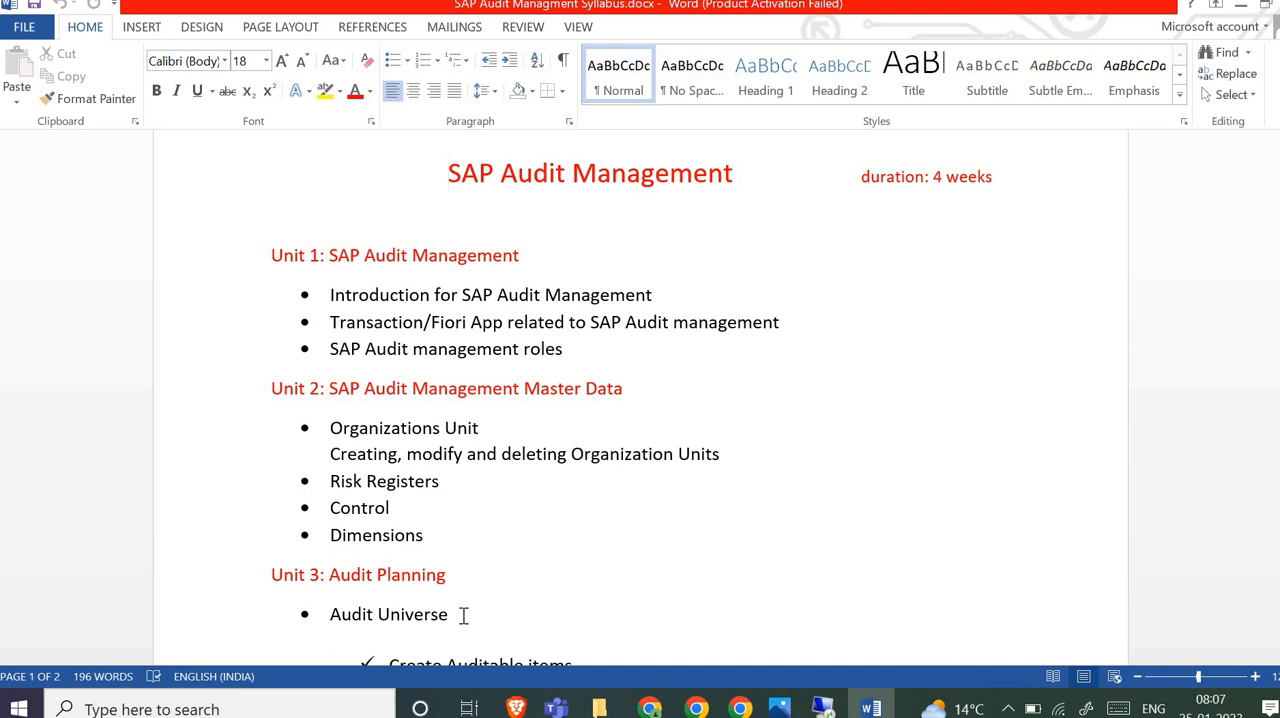
scroll(463, 614, down, 3)
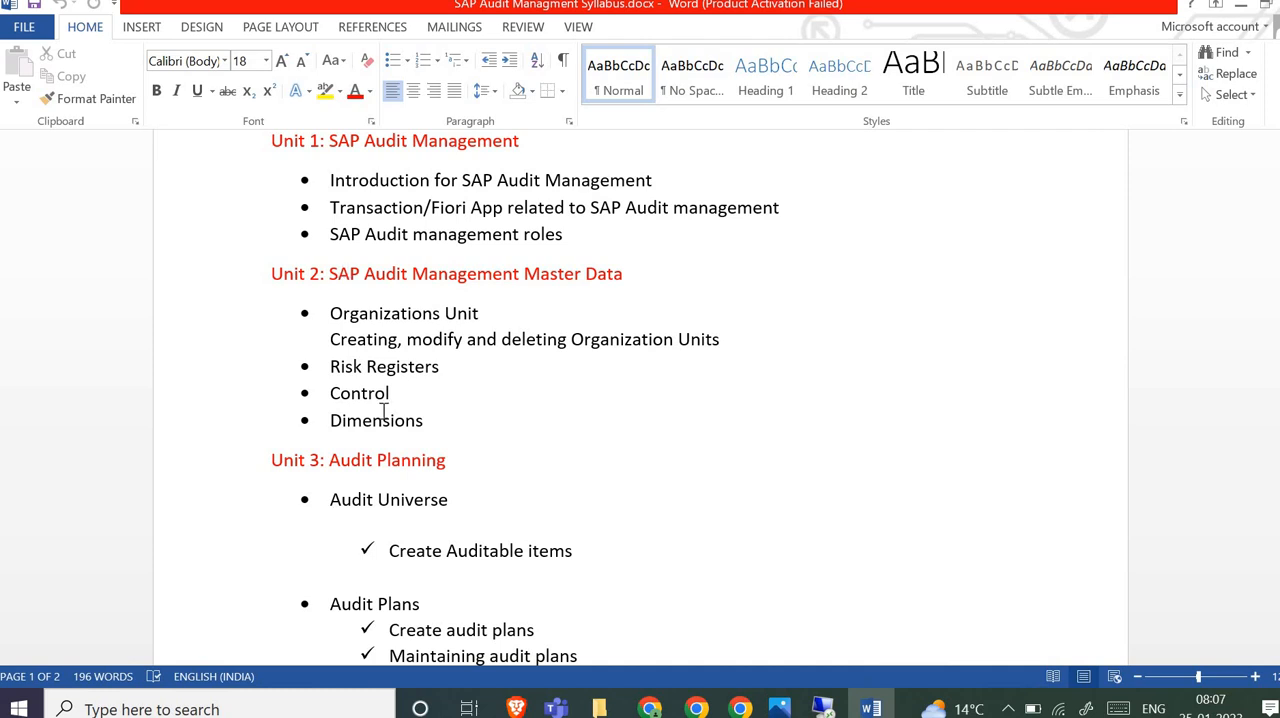
scroll(360, 390, up, 1)
drag(332, 368, 506, 376)
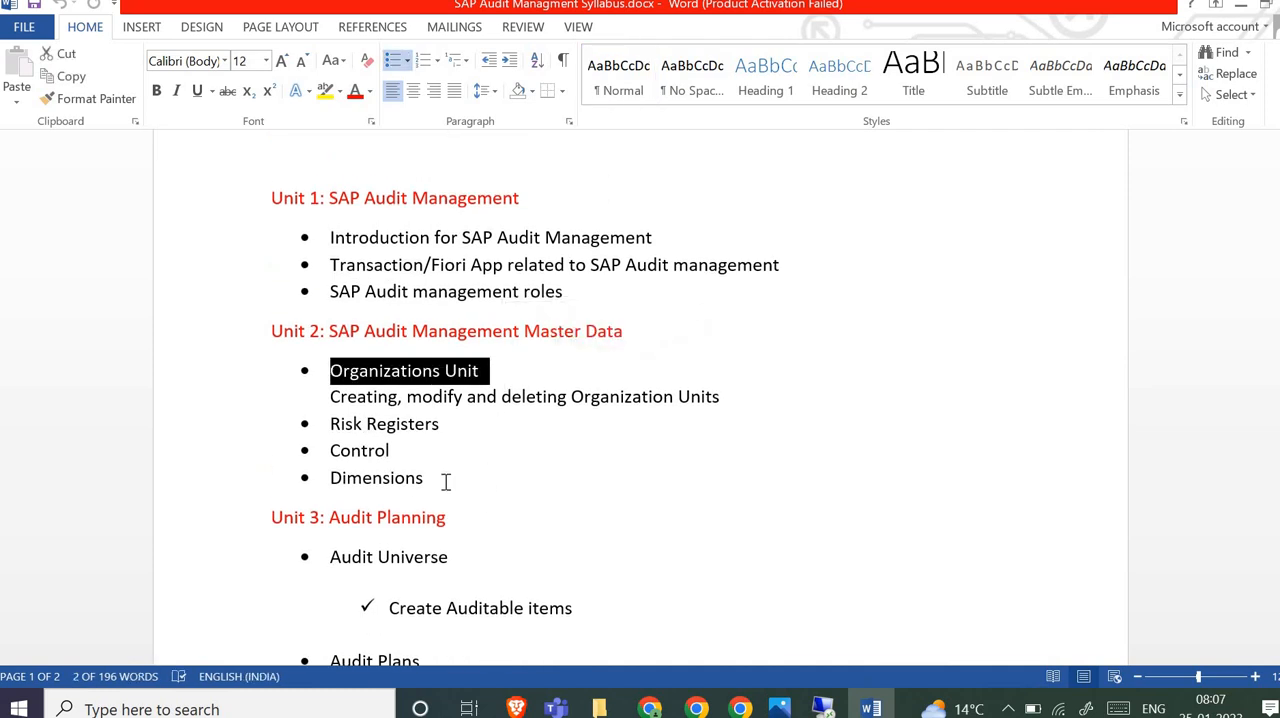
drag(446, 426, 336, 426)
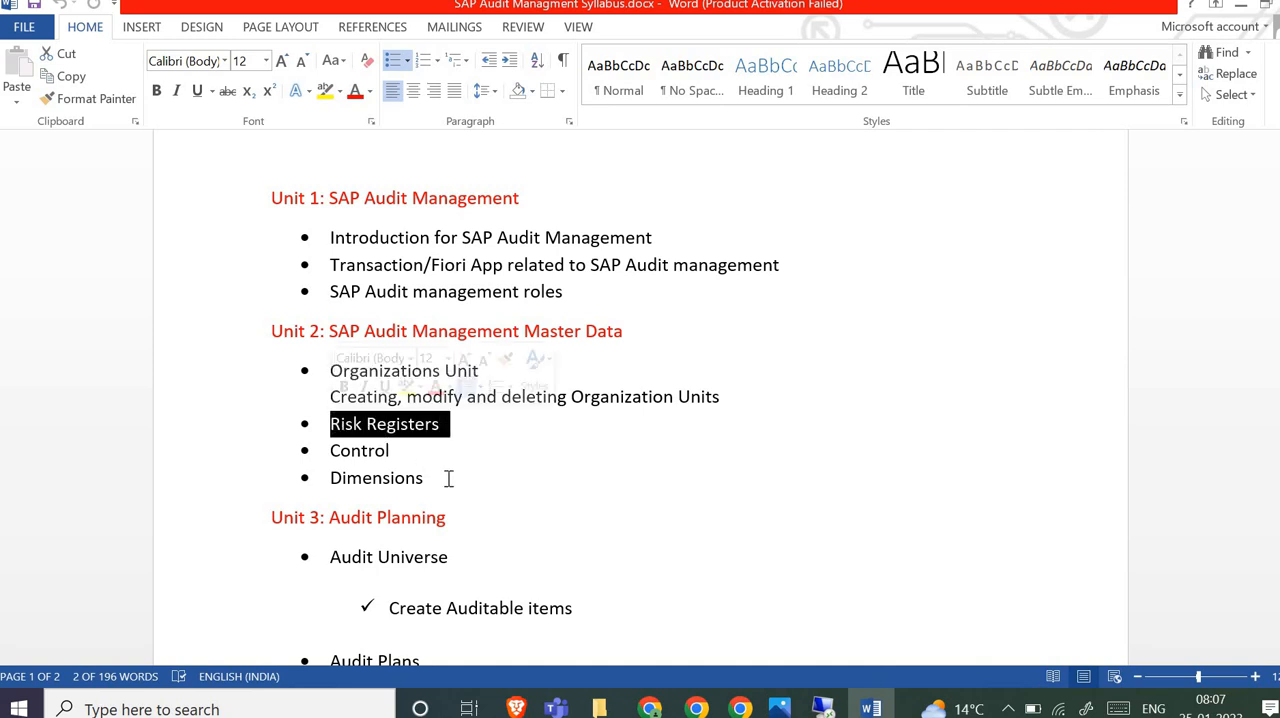
scroll(449, 477, down, 2)
click(428, 333)
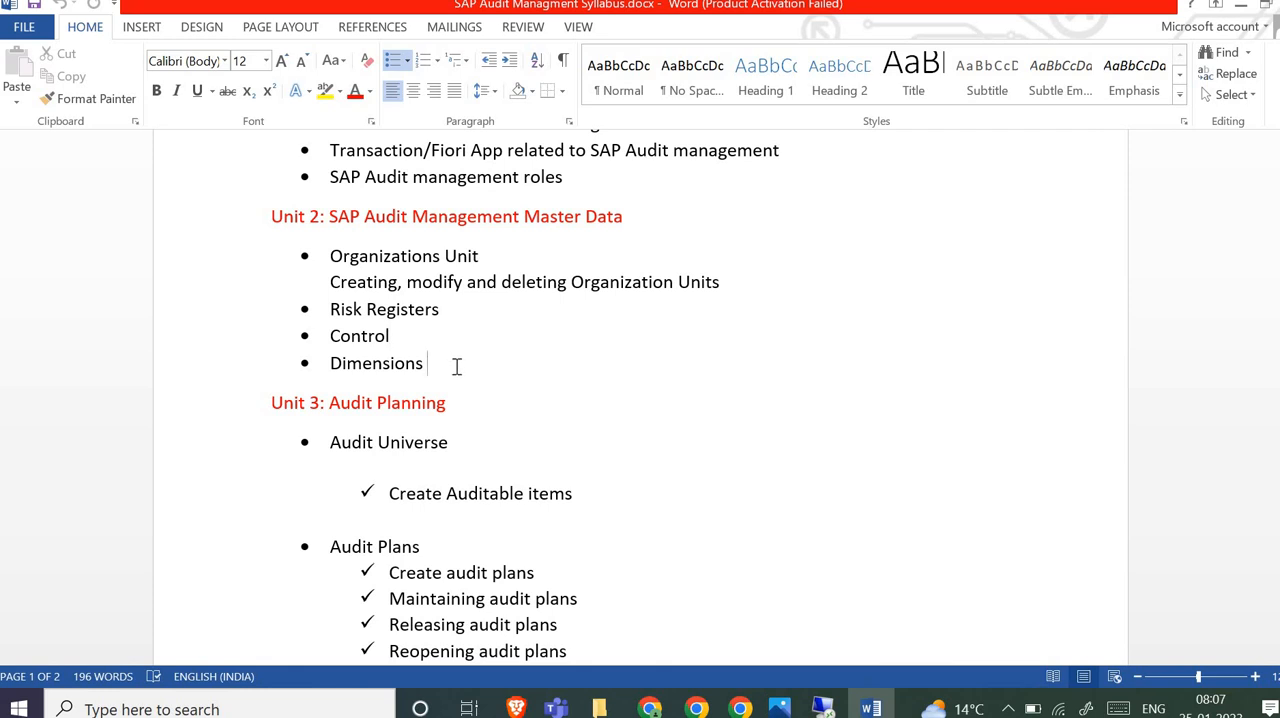
scroll(455, 365, down, 2)
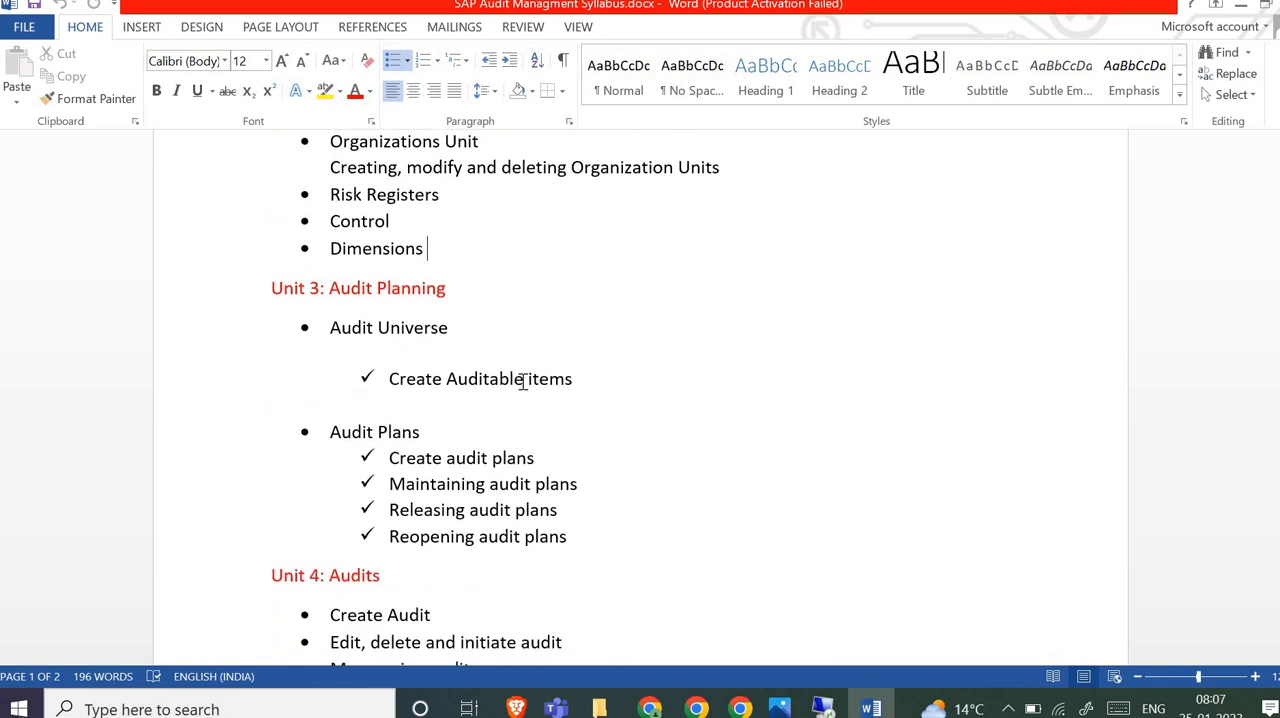
- Review Units 3 and 4 of the syllabus, selecting Create Auditable items and Create Audit for emphasis
click(392, 378)
shift+click(607, 383)
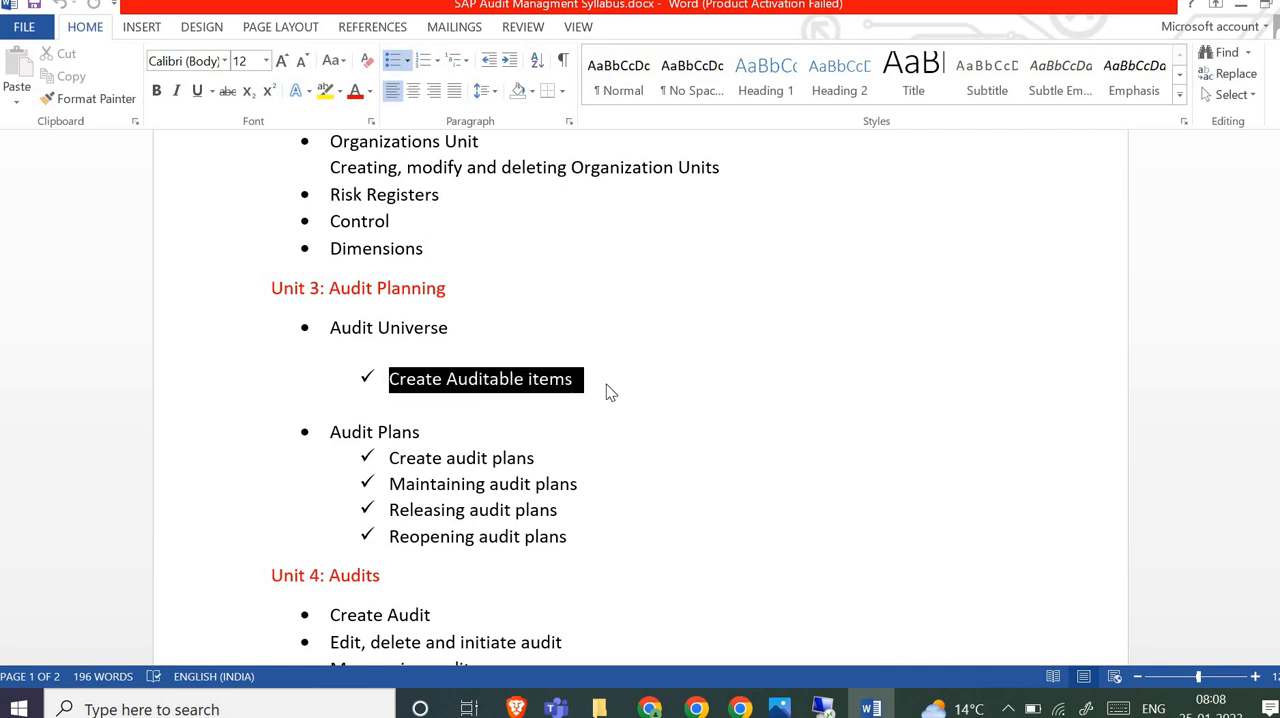
scroll(488, 290, down, 3)
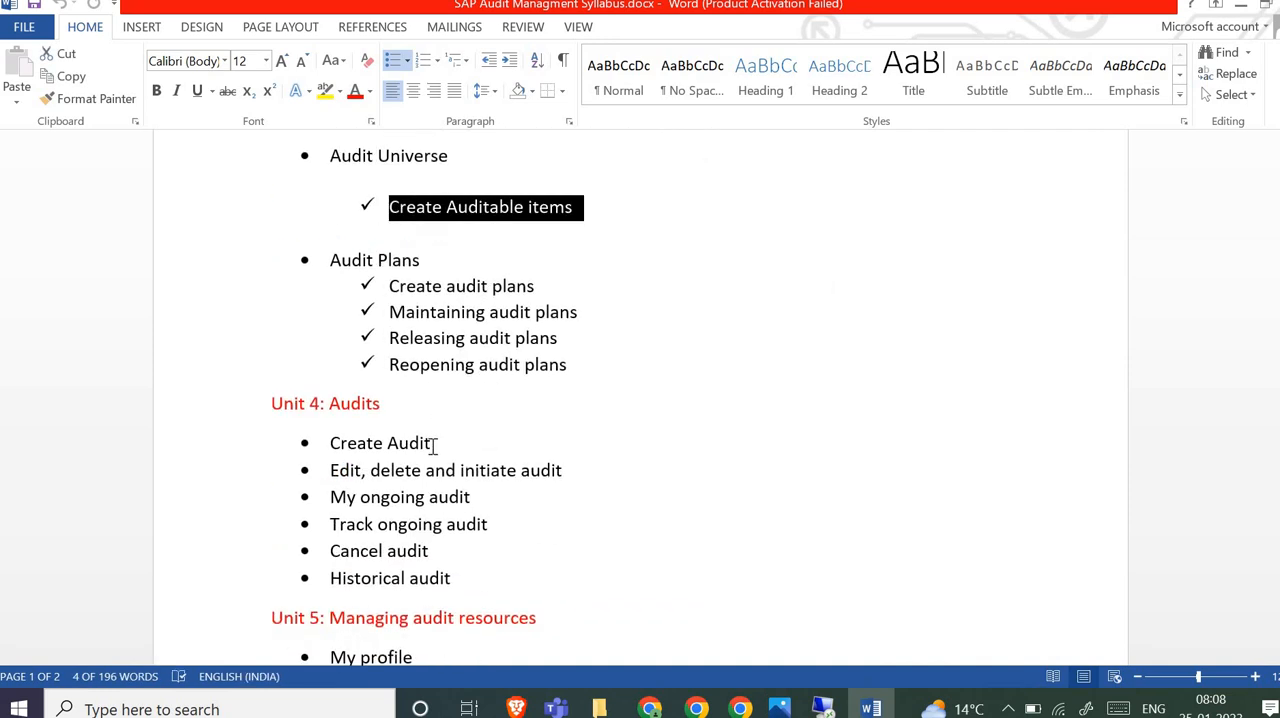
drag(333, 443, 440, 446)
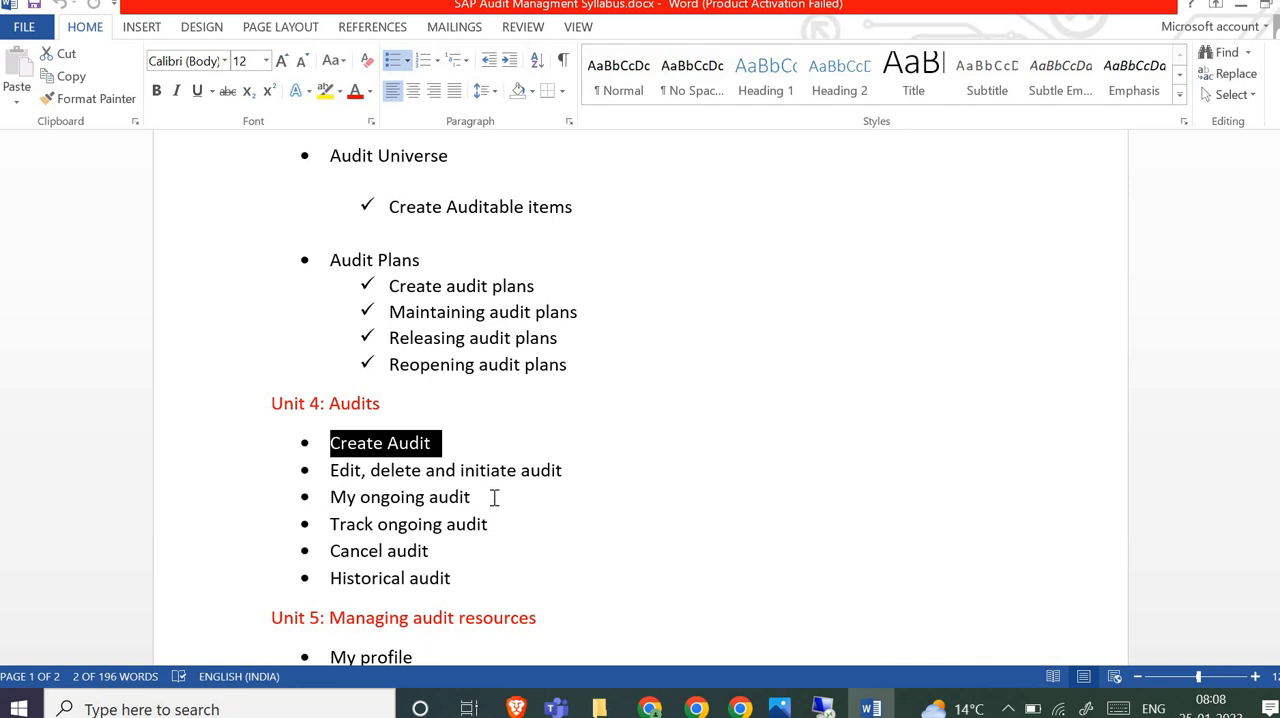
- Go back to Unit 2: SAP Audit Management Master Data, select Organizations Unit and Risk Registers in turn, and clear the selection
scroll(497, 497, up, 1)
scroll(497, 497, up, 7)
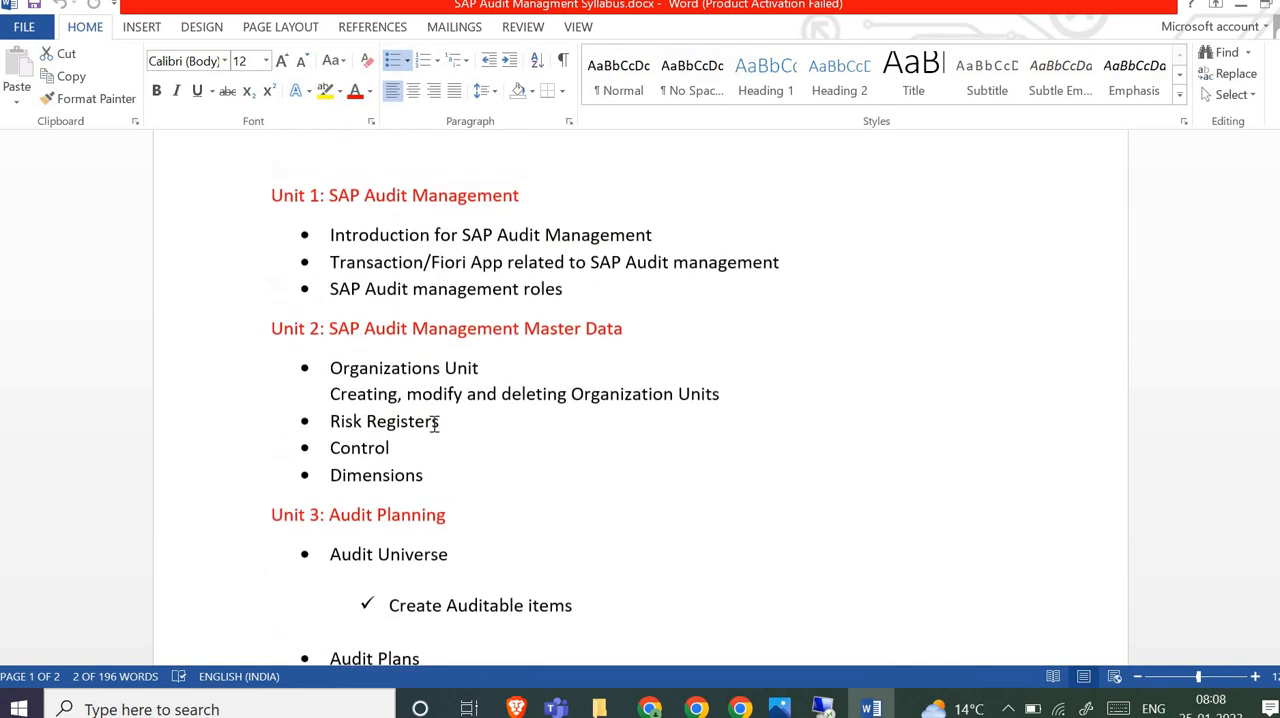
triple_click(354, 362)
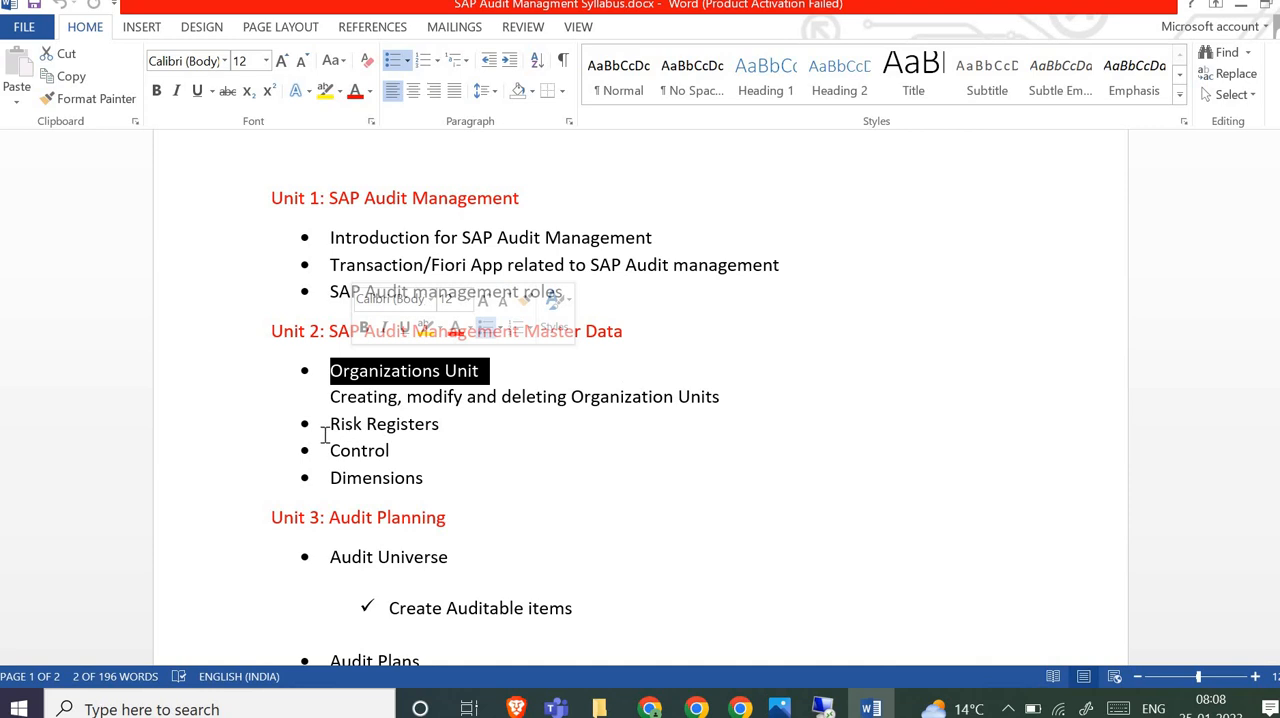
drag(380, 424, 334, 424)
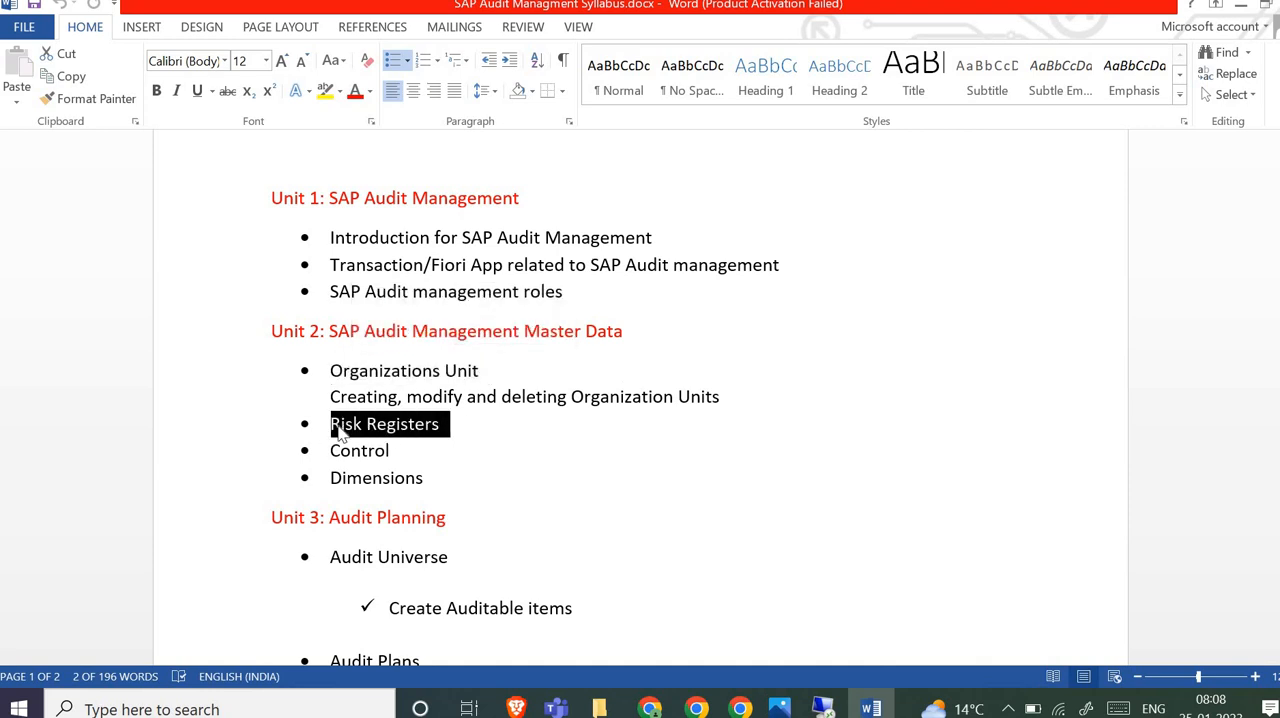
click(437, 426)
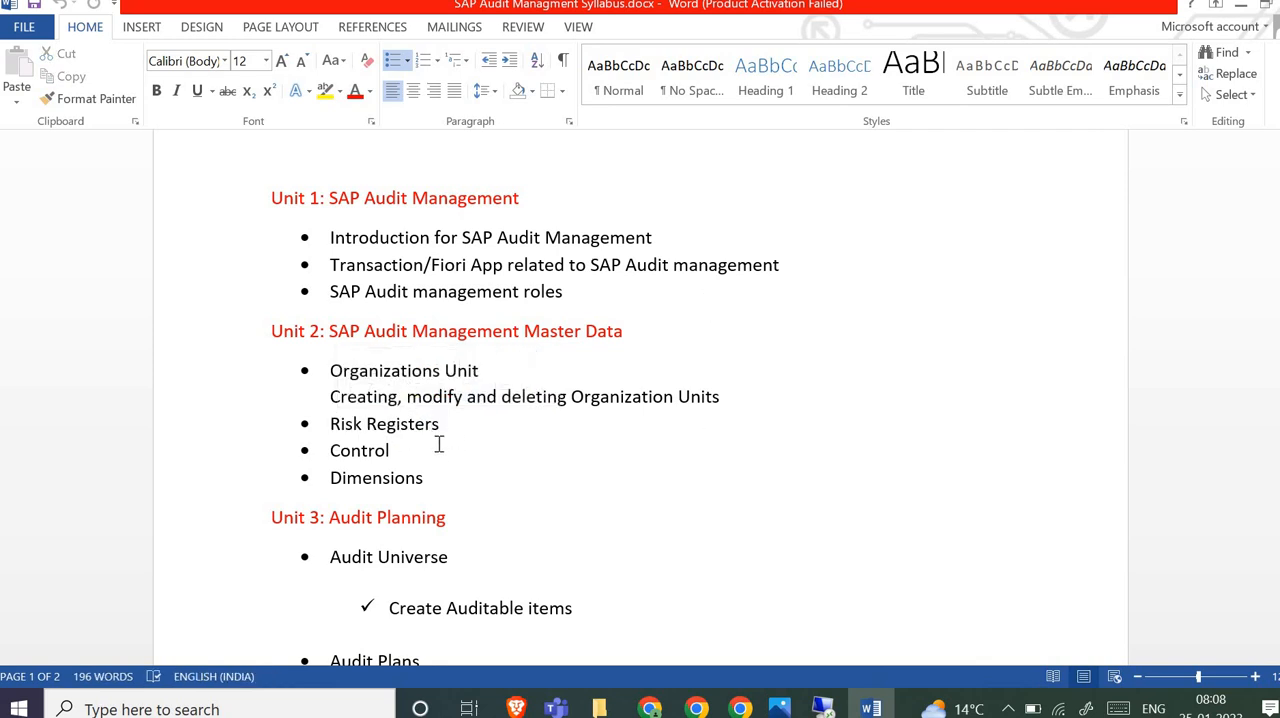
key(Down)
- Switch to the SAP Security syllabus folder in File Explorer and bring up the Windows app list and search
click(603, 708)
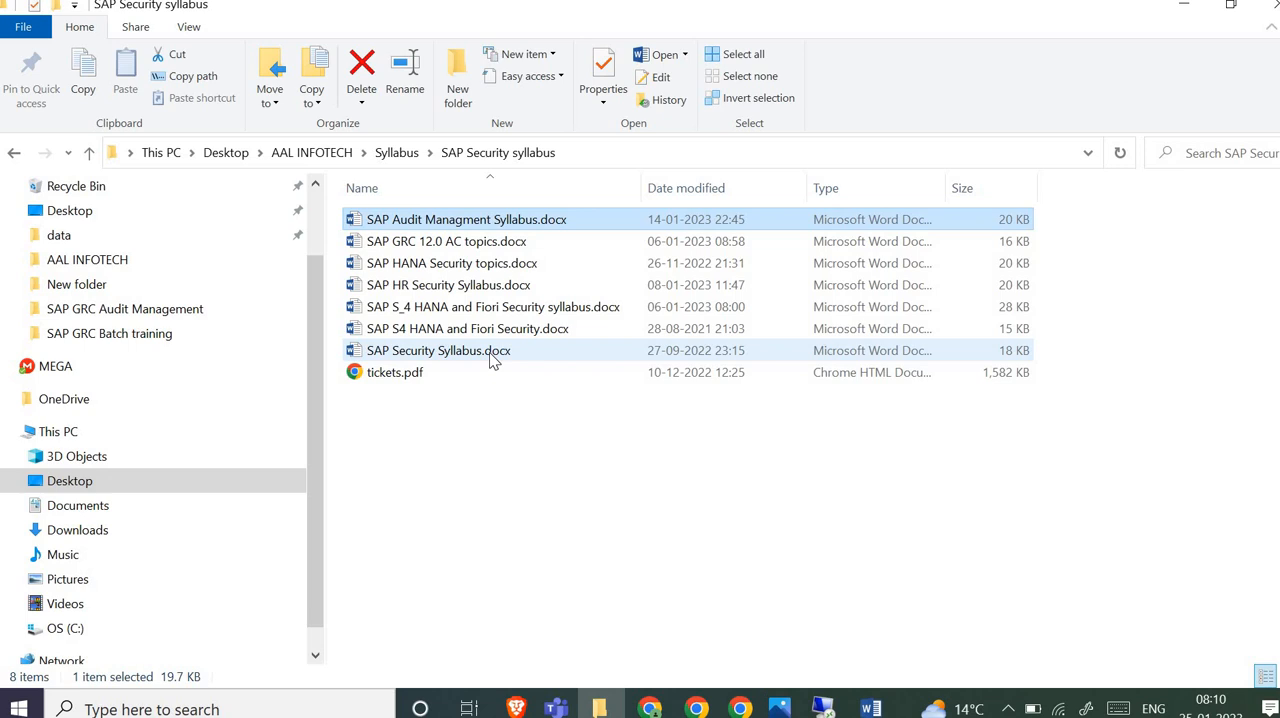
key(super)
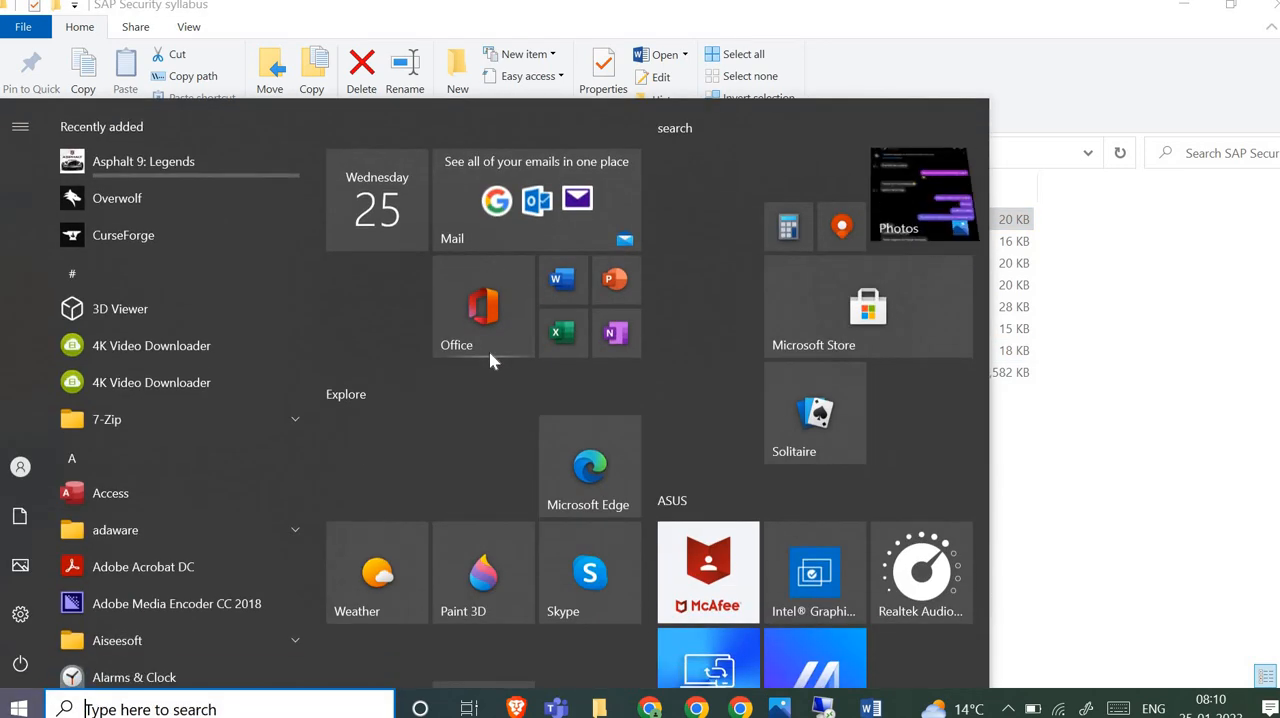